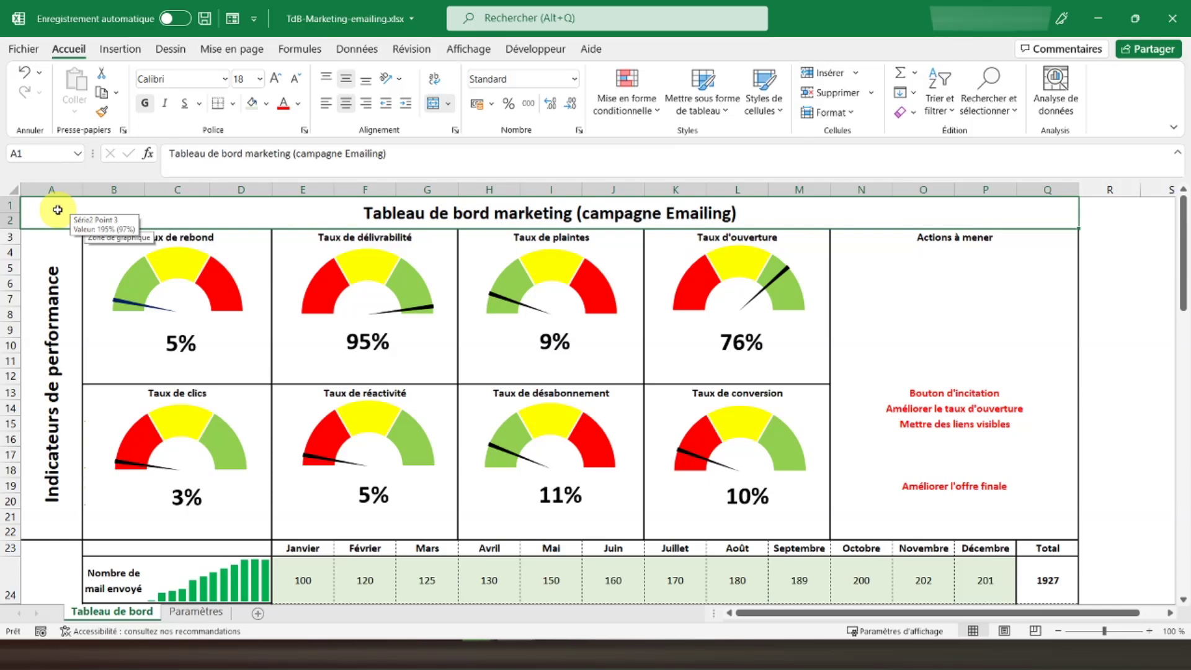
Step: Scroll the Patreon creator page down to the Feuilles de caisse post and its caisse.xlsx attachment
scroll(56, 211, down, 1)
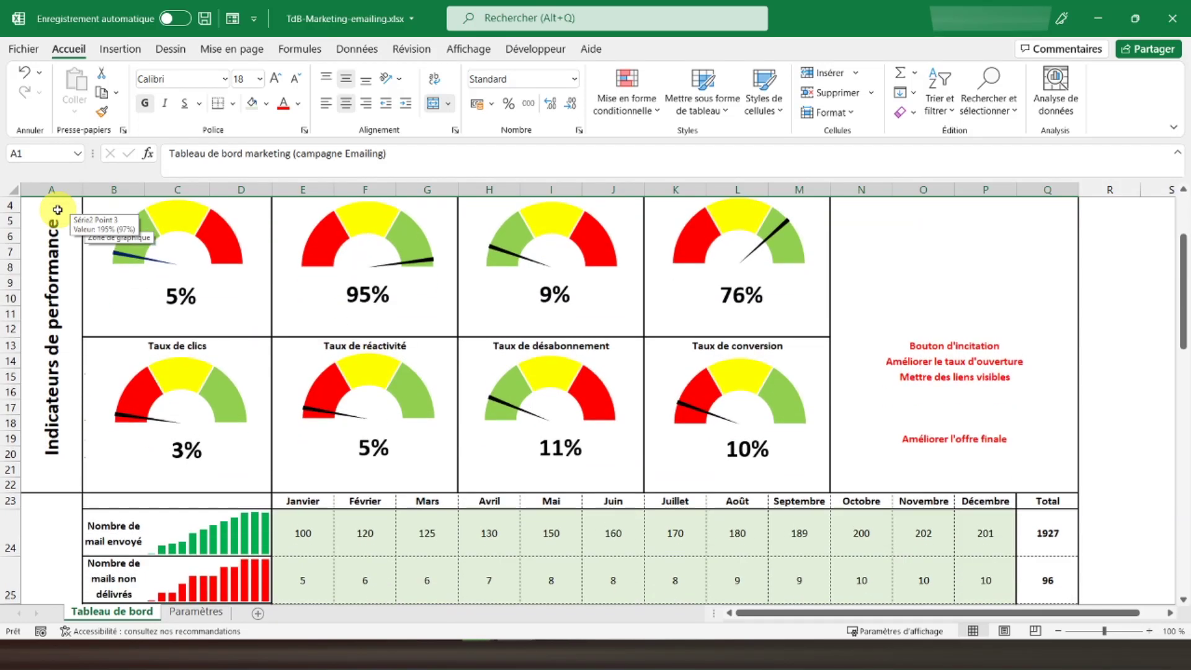
scroll(52, 236, down, 2)
scroll(51, 247, down, 2)
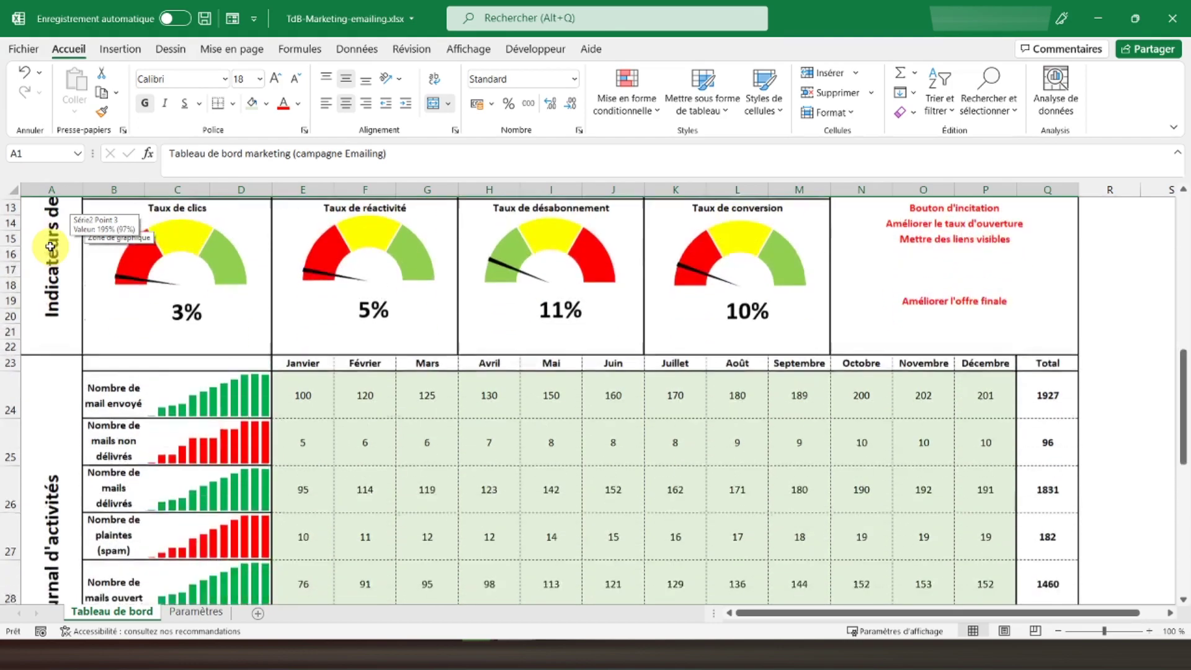
scroll(50, 246, down, 2)
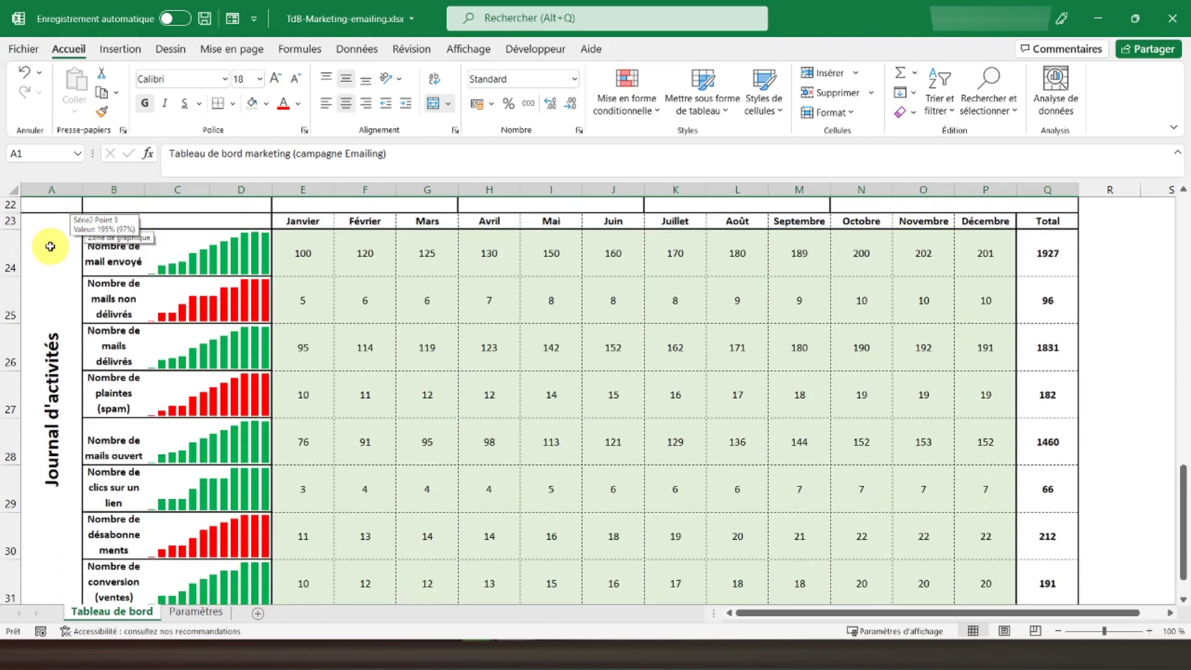
scroll(50, 247, up, 1)
scroll(50, 247, up, 2)
scroll(51, 246, up, 1)
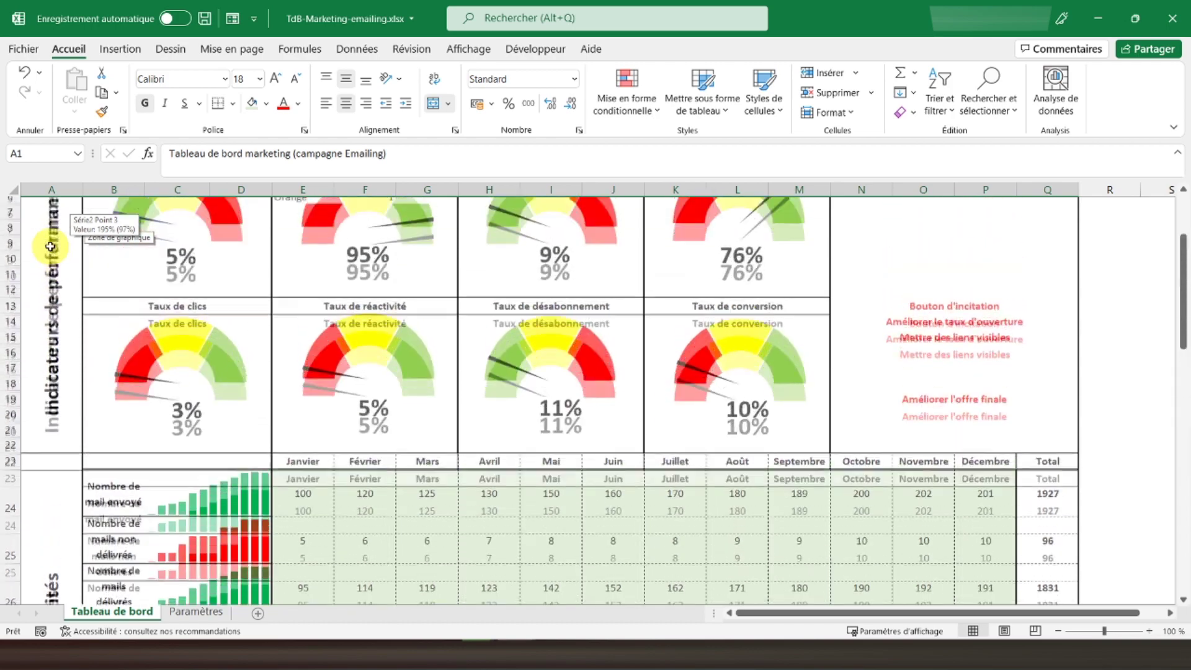
scroll(51, 246, up, 3)
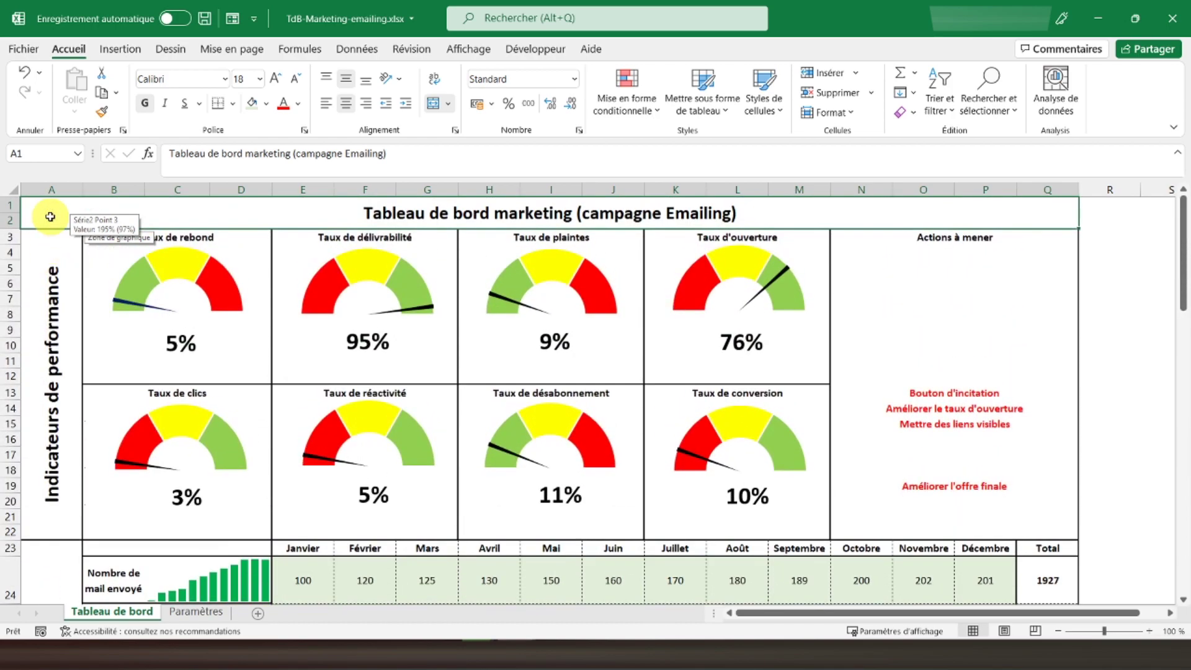
scroll(48, 298, down, 3)
scroll(48, 302, down, 3)
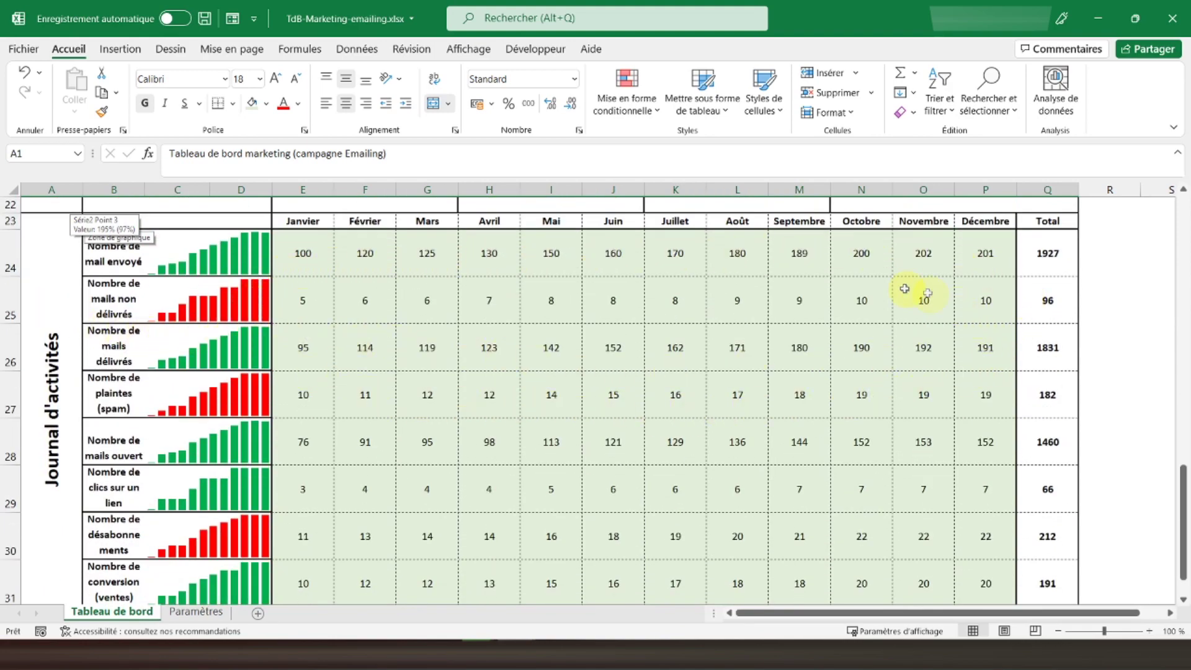
scroll(69, 294, up, 7)
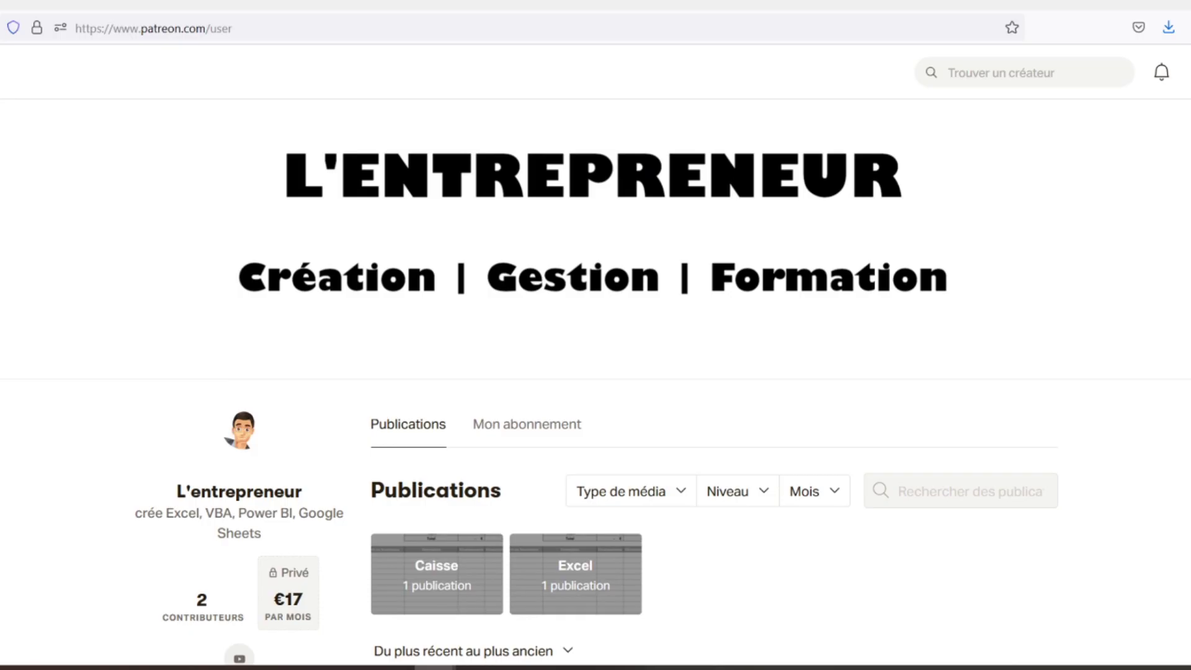
scroll(596, 372, down, 2)
scroll(595, 372, down, 2)
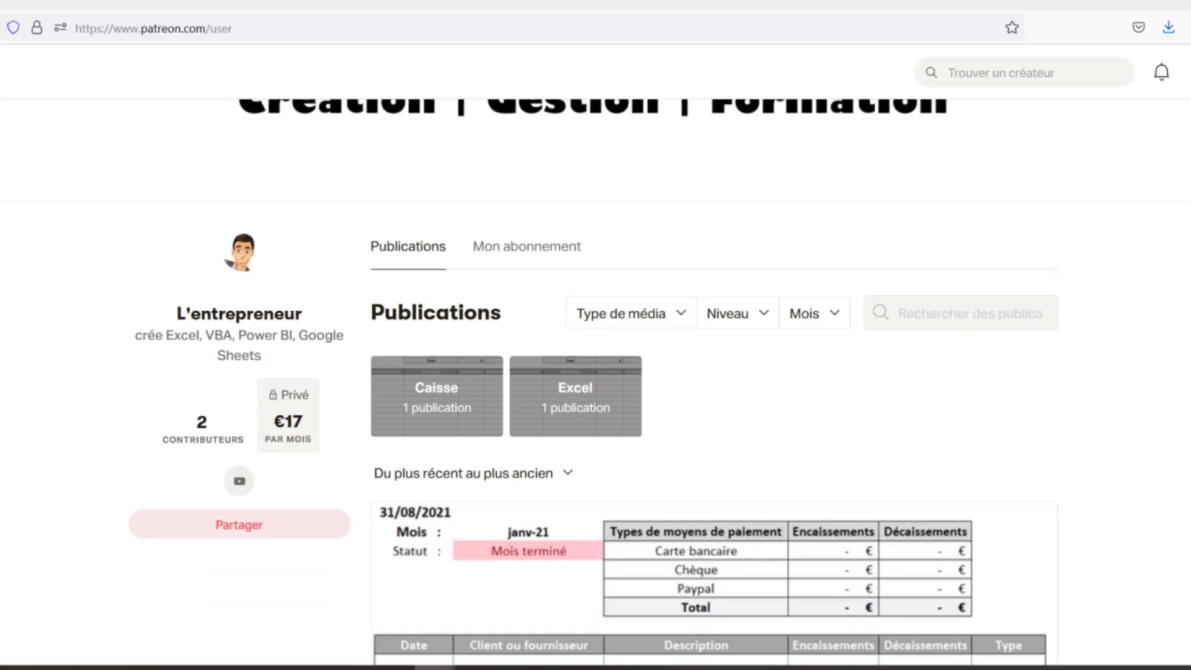
scroll(595, 373, down, 2)
scroll(596, 372, down, 2)
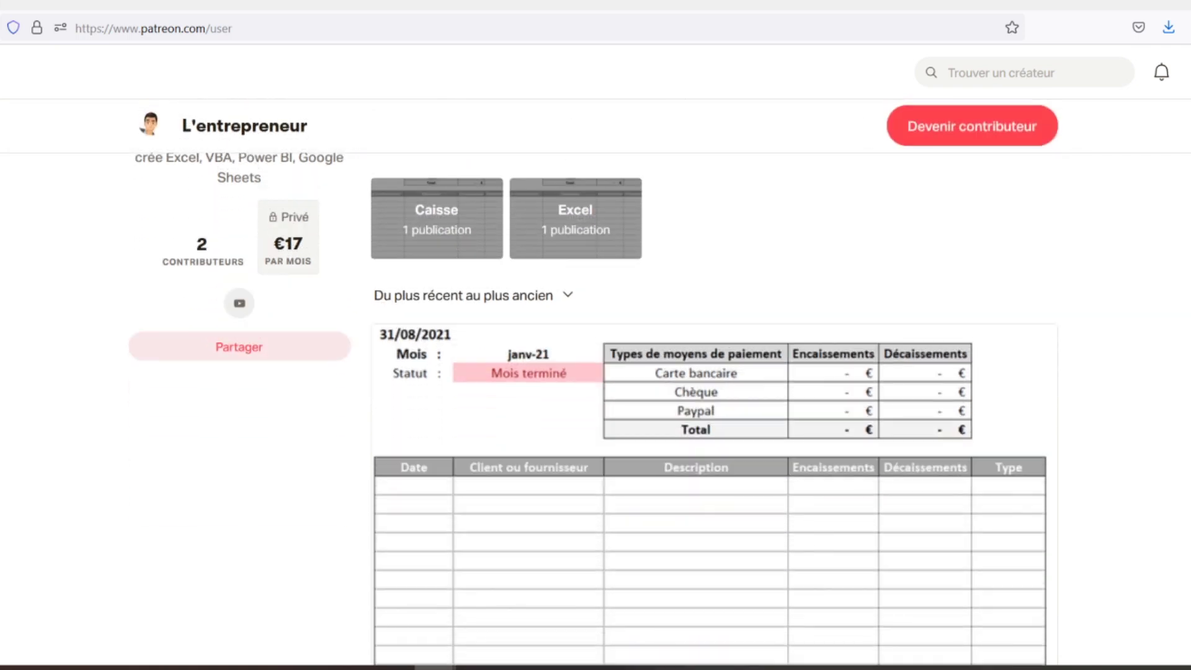
scroll(596, 372, down, 2)
scroll(596, 372, down, 2)
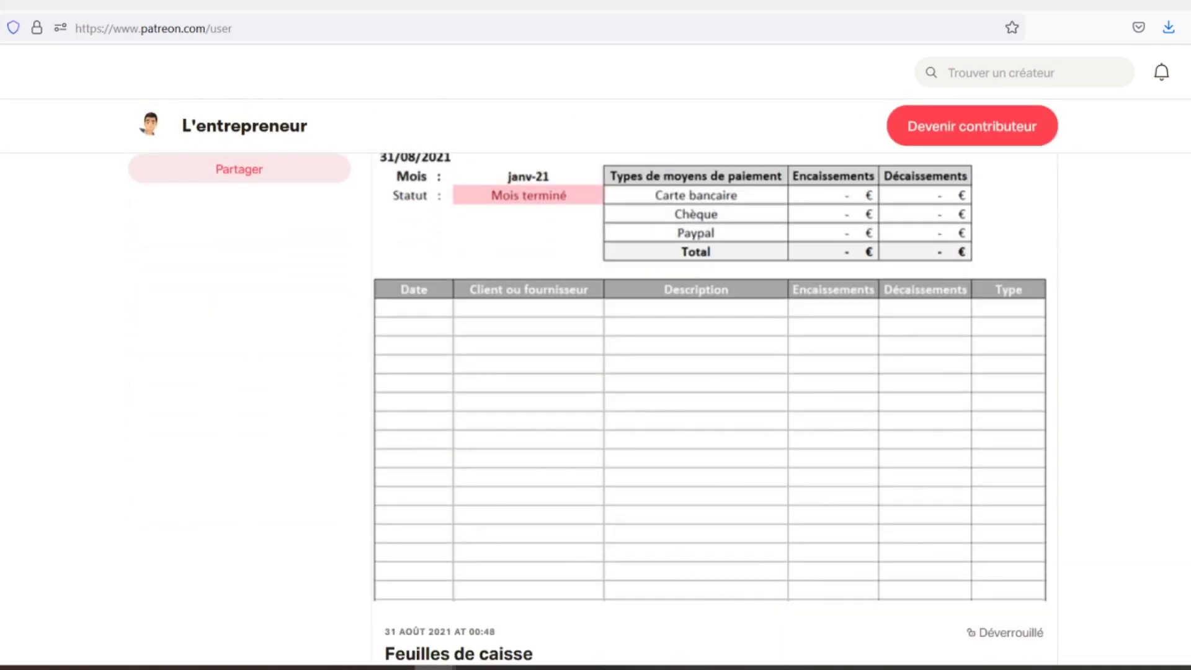
scroll(595, 372, down, 2)
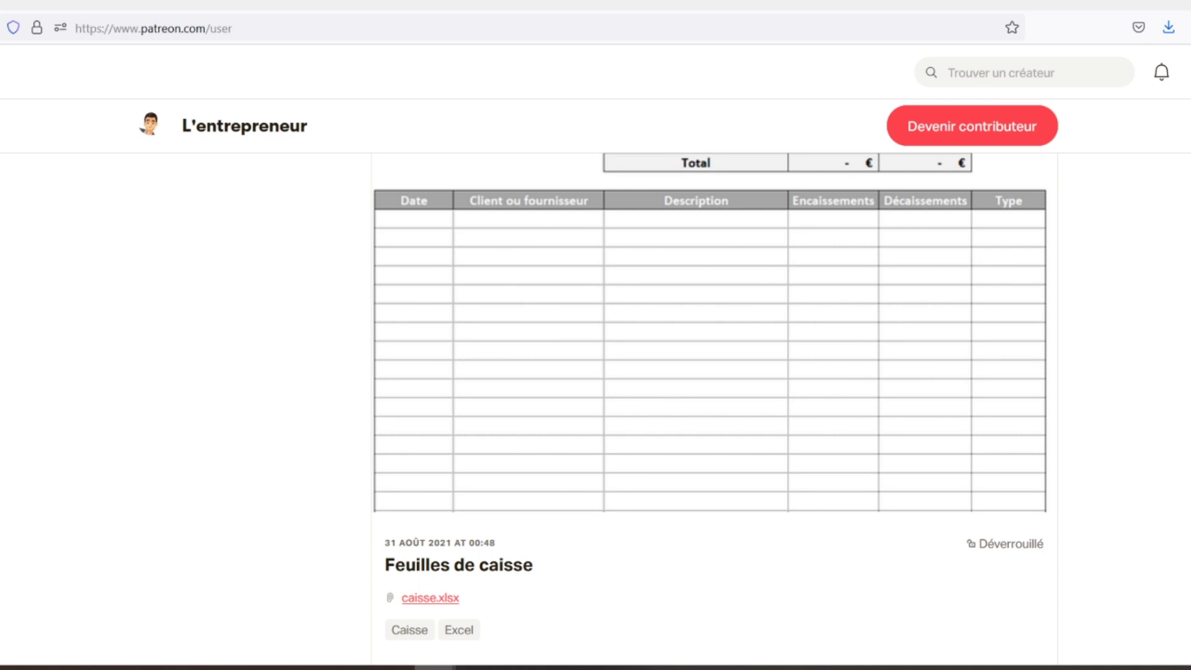
scroll(595, 372, down, 2)
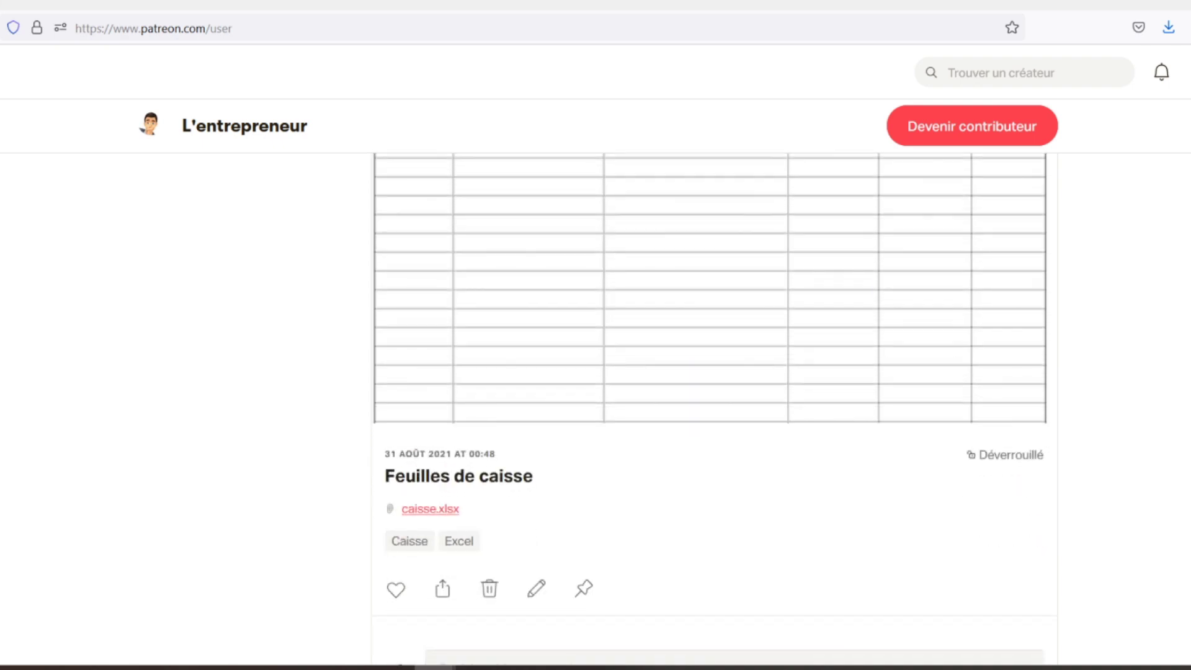
scroll(595, 372, down, 2)
scroll(596, 372, down, 2)
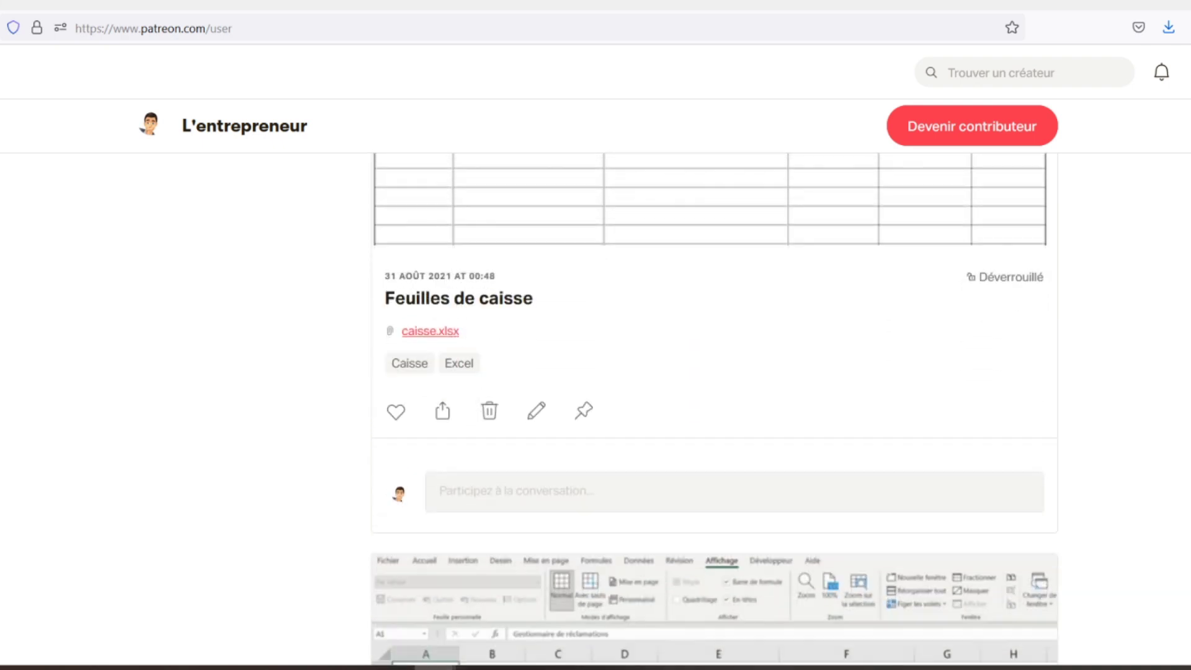
scroll(595, 372, down, 2)
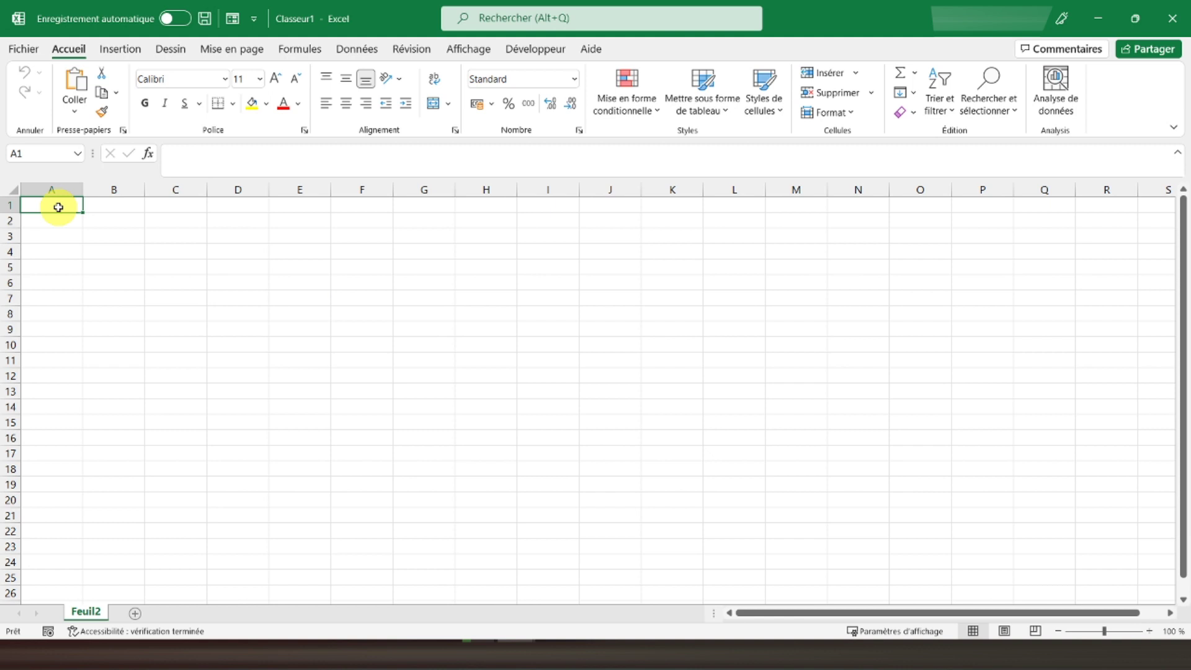
Step: Merge and centre A1:Q2 into a single title cell
drag(58, 207, 990, 219)
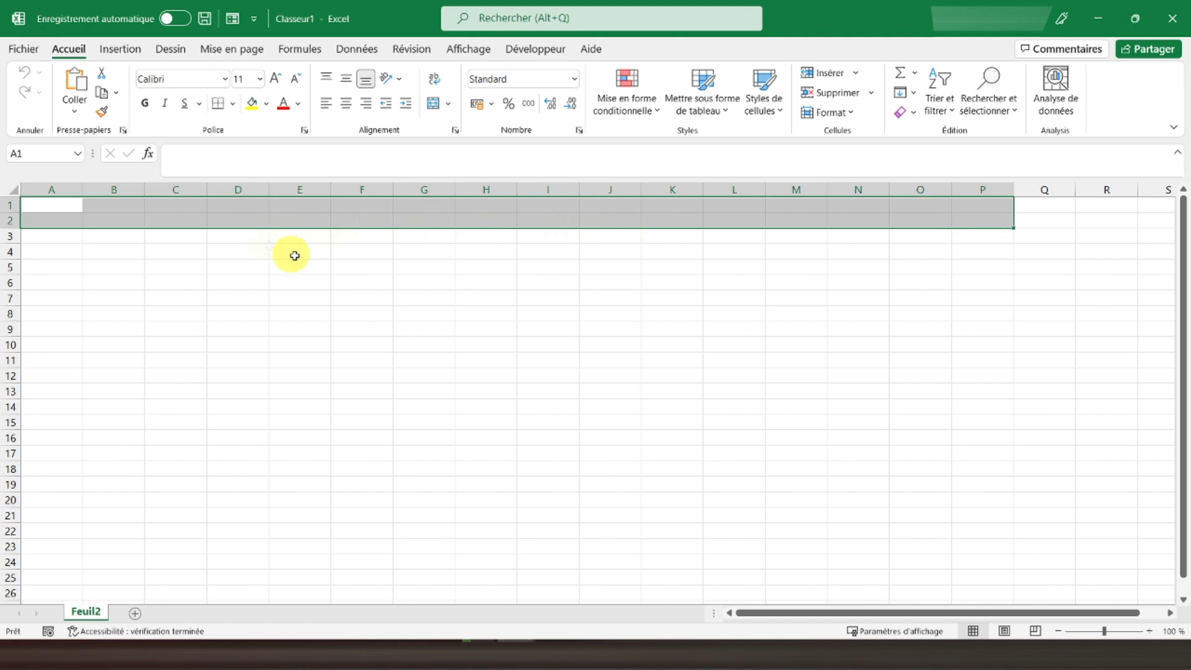
click(432, 106)
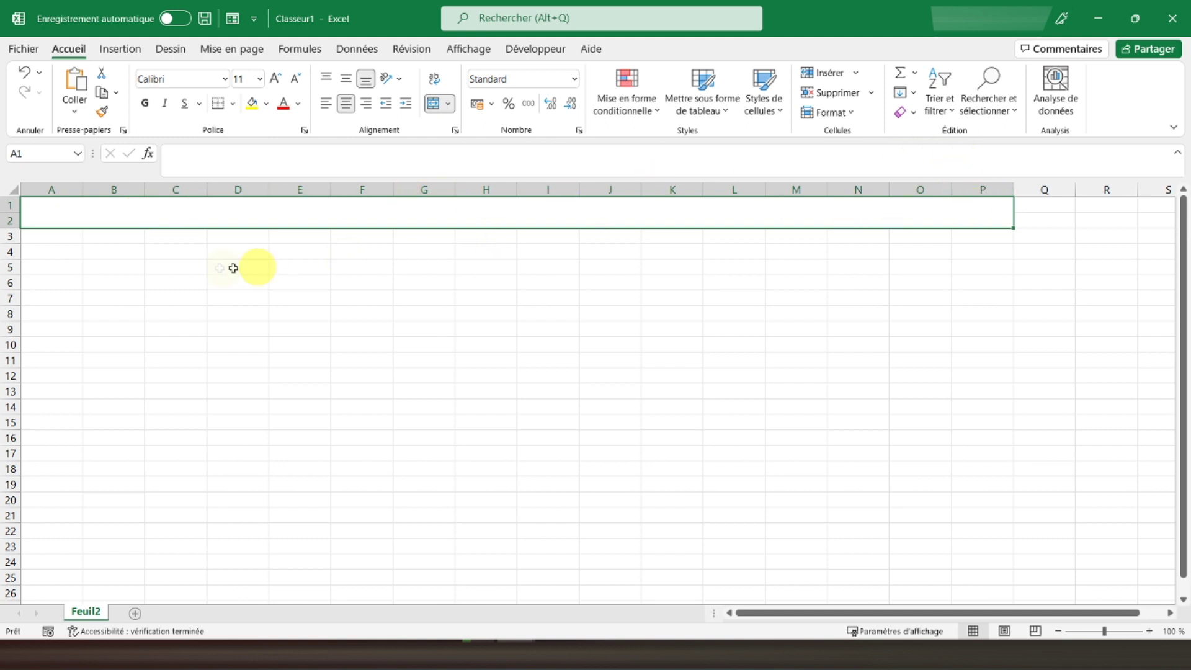
drag(199, 219, 1041, 200)
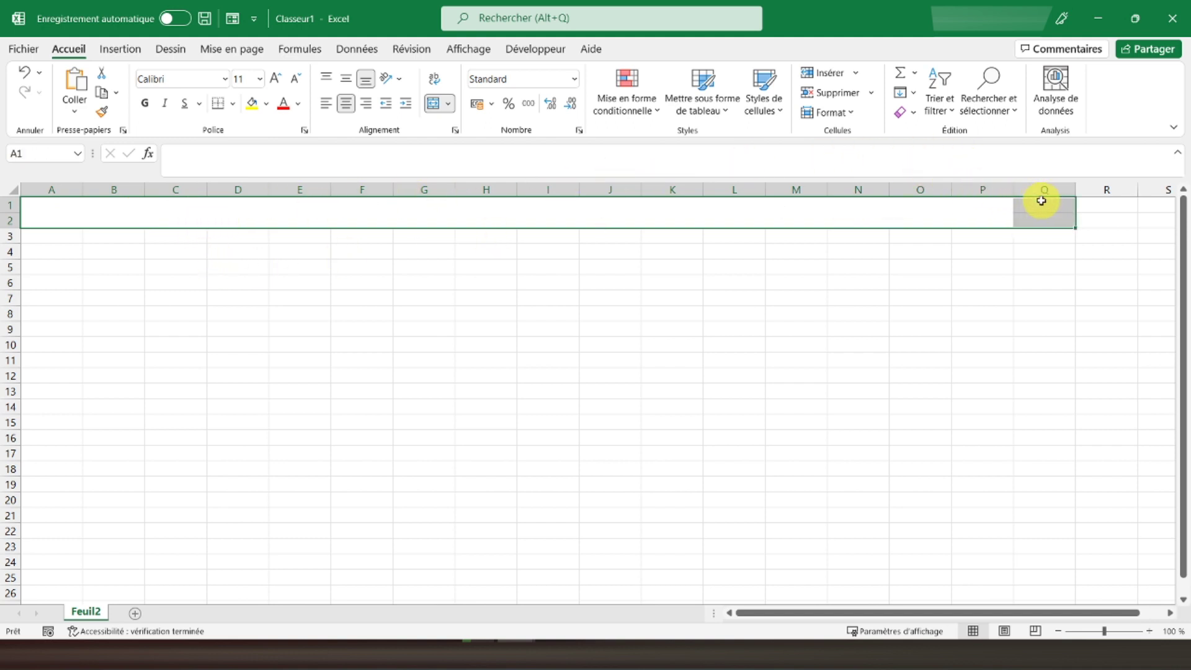
click(433, 106)
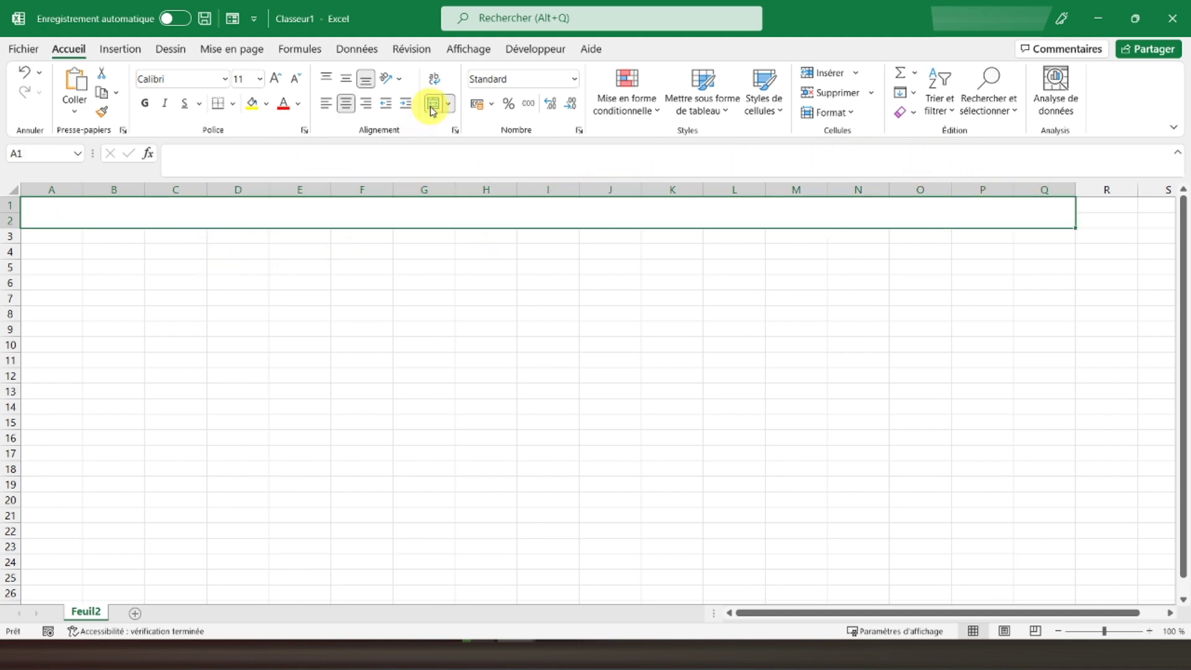
Step: Give the title cell a thick outer border and enter 'Tableau de bord marketing (campagne Emailing)'
click(234, 106)
click(280, 305)
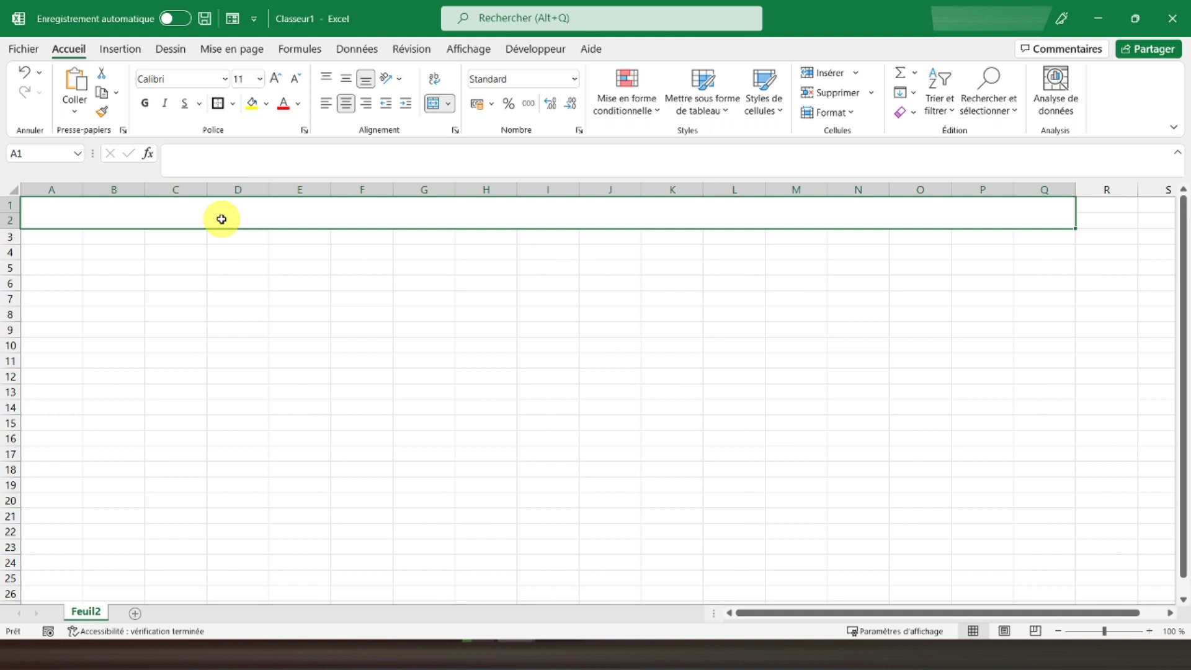
text(T)
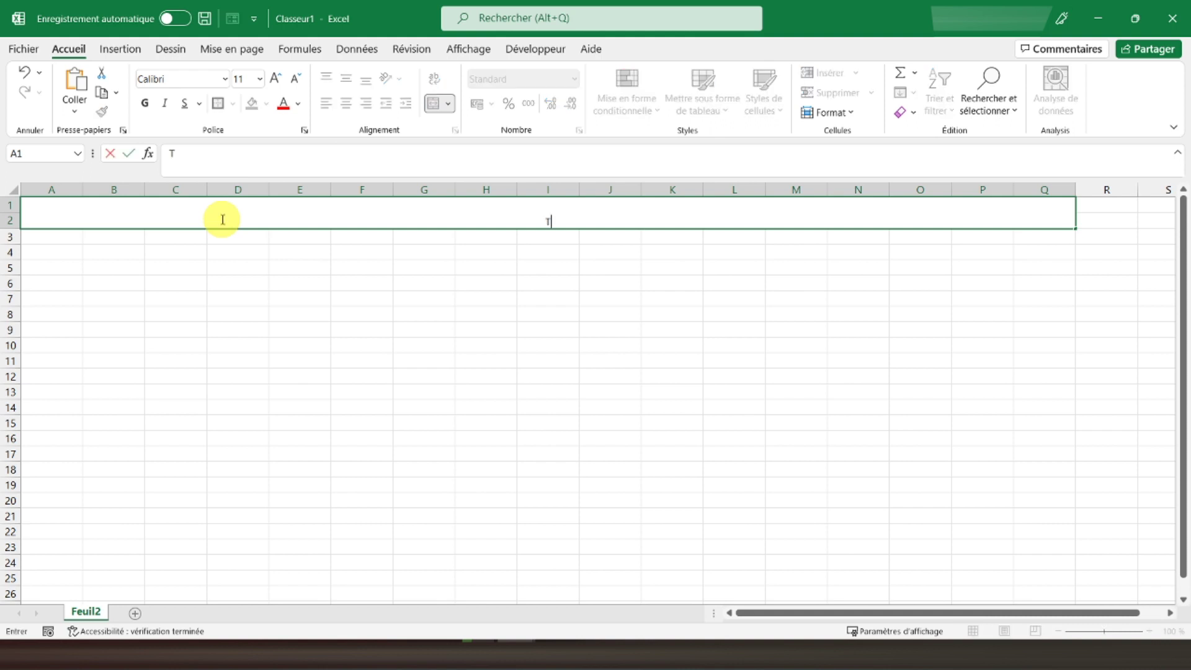
text(ableau de bord marketing )
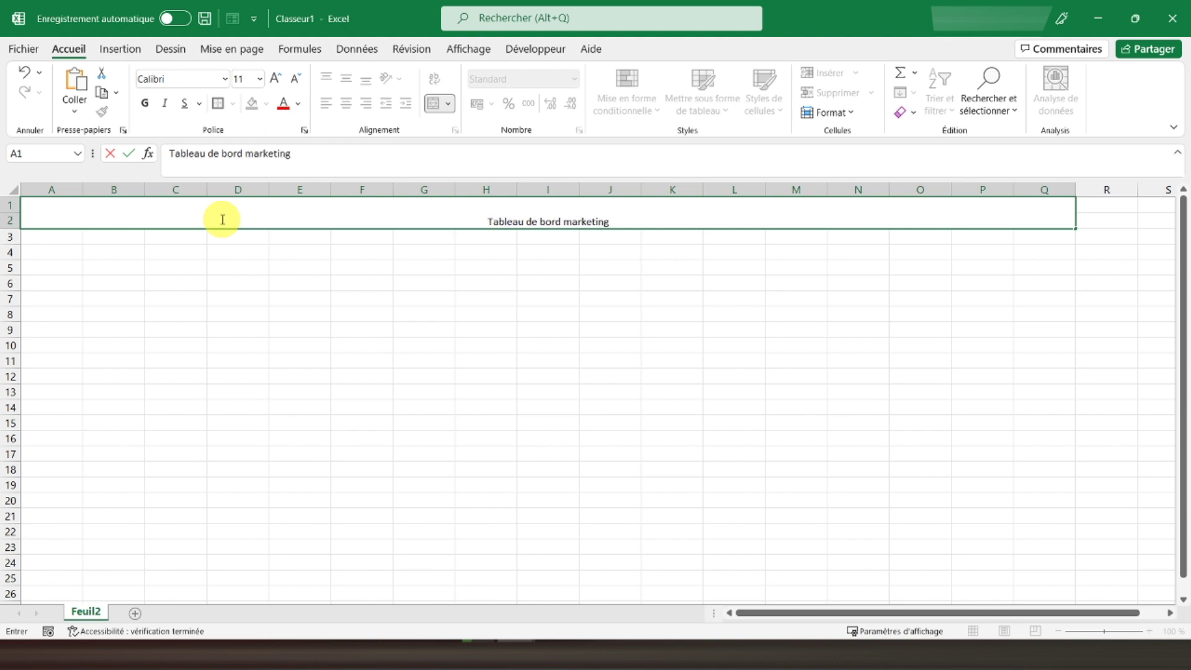
text((campagne)
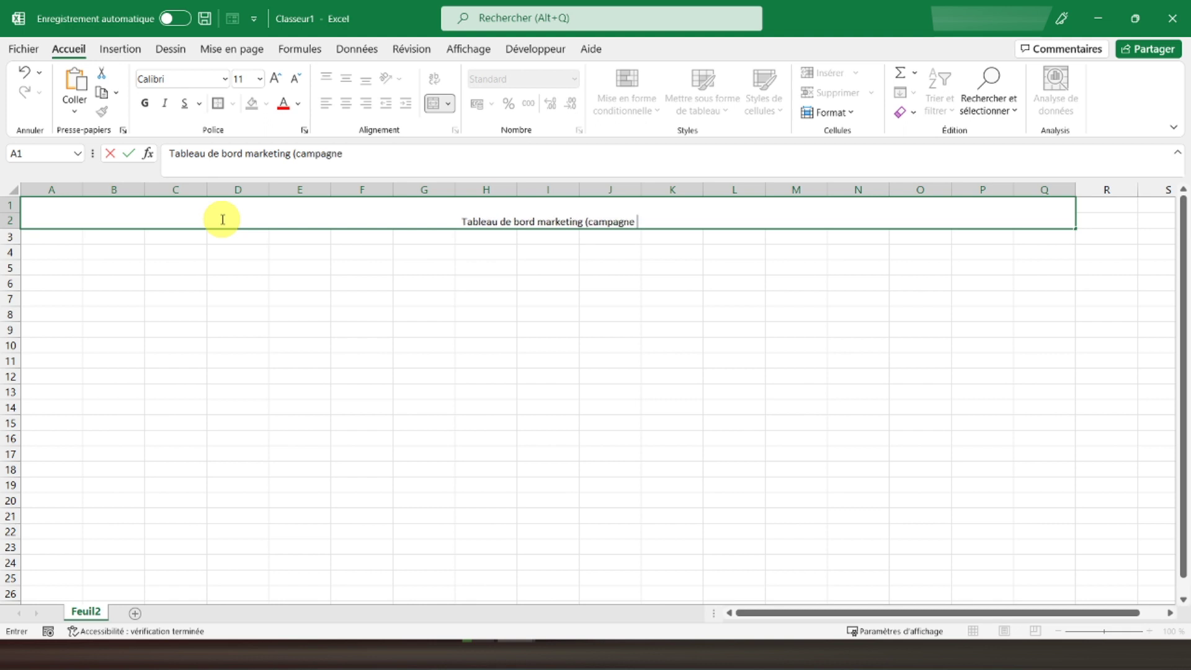
text( Emailing))
key(Return)
Step: Centre the title vertically, enlarge it to 18 pt and make it bold
click(222, 219)
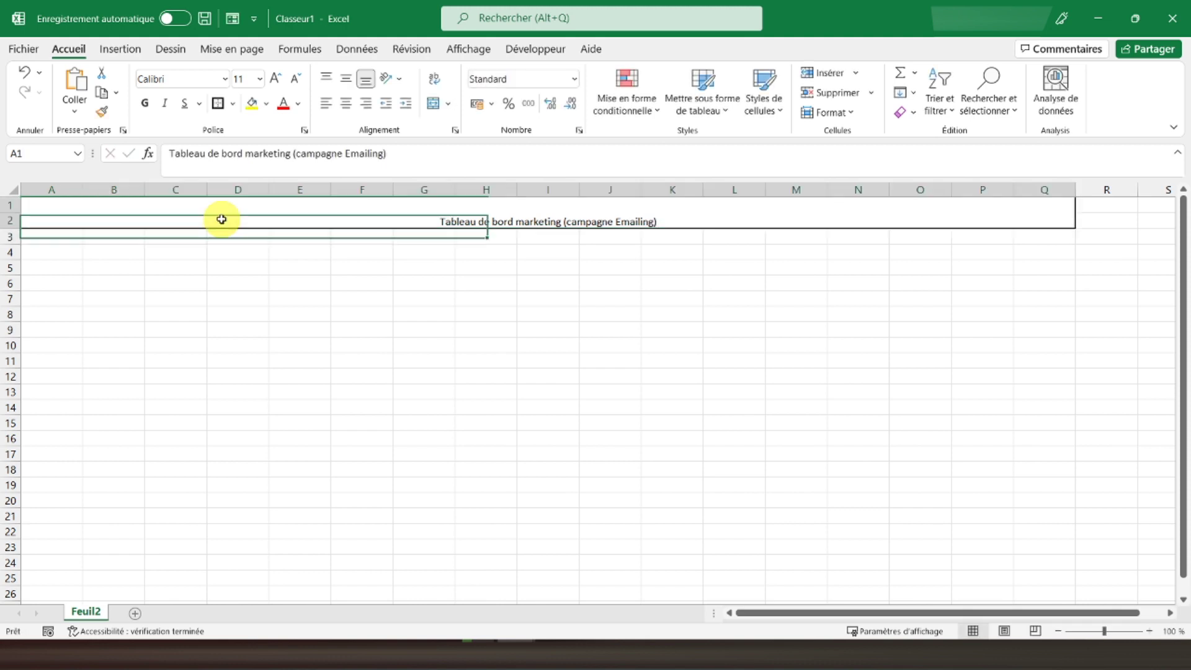
click(347, 79)
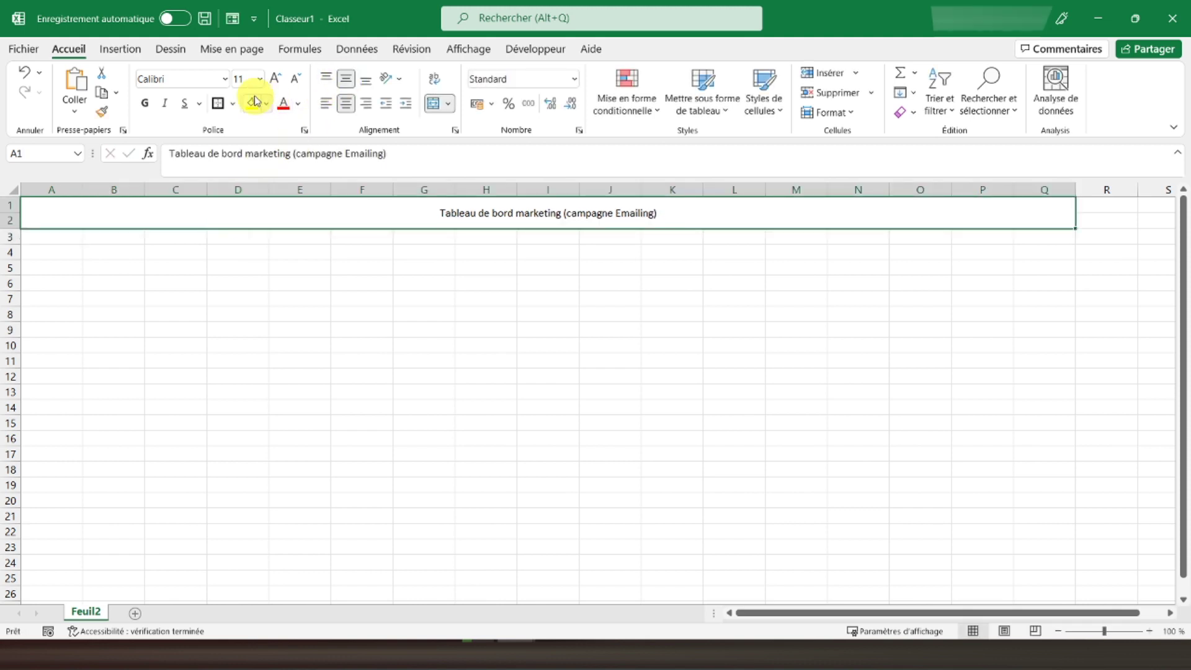
click(275, 79)
click(276, 79)
click(277, 80)
click(276, 80)
click(145, 103)
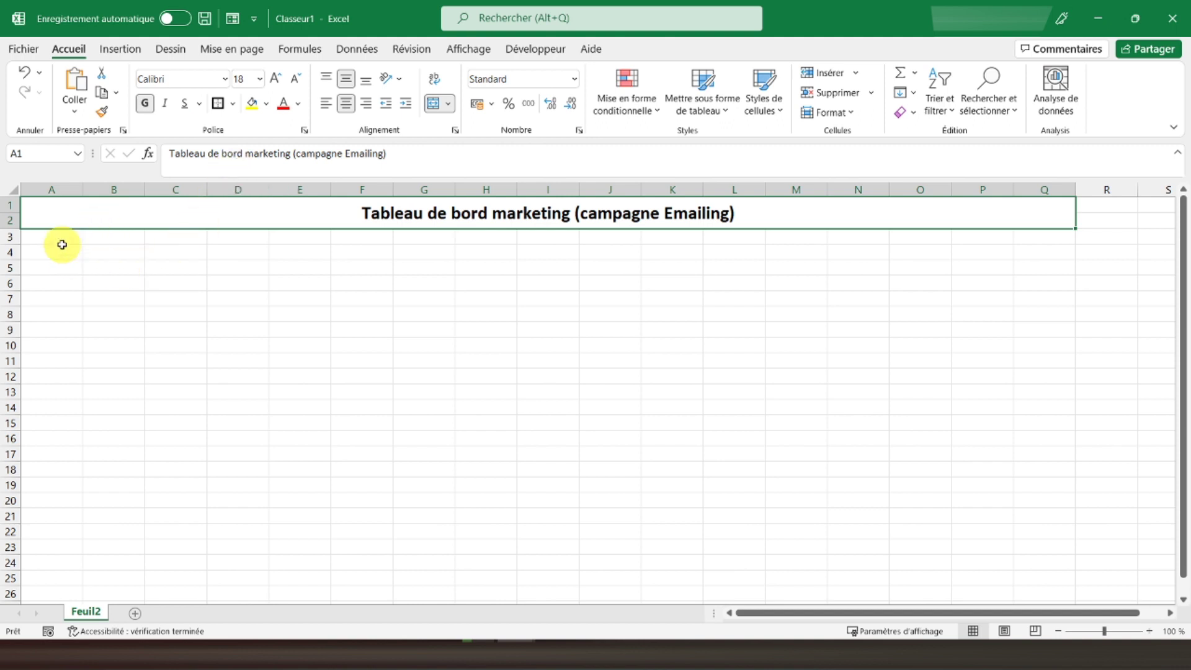
click(62, 244)
drag(58, 235, 51, 526)
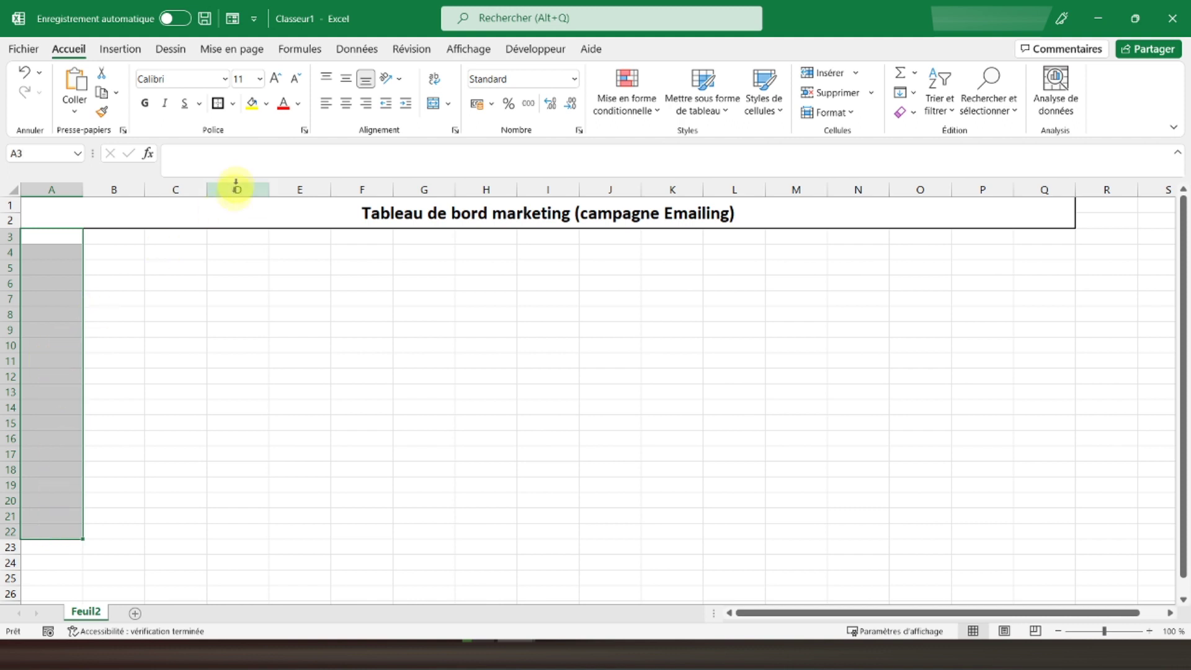
Step: Merge A3:A22 into one cell and enter the label 'Indicateur de performance'
click(433, 103)
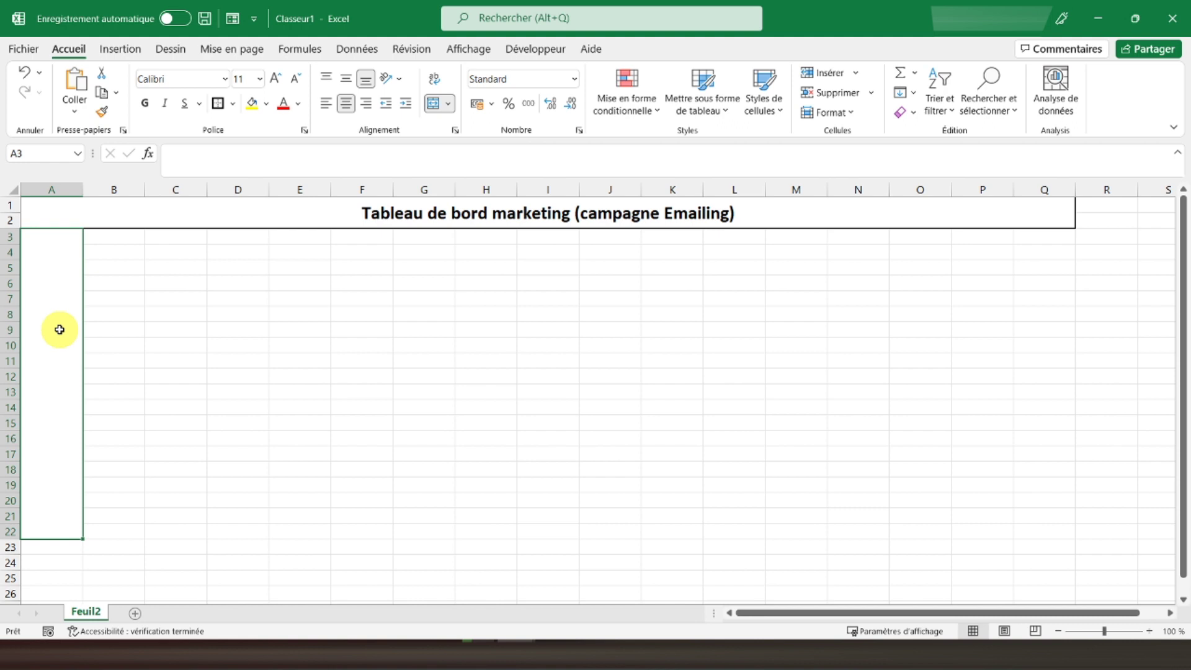
text(Indicateur de perfor)
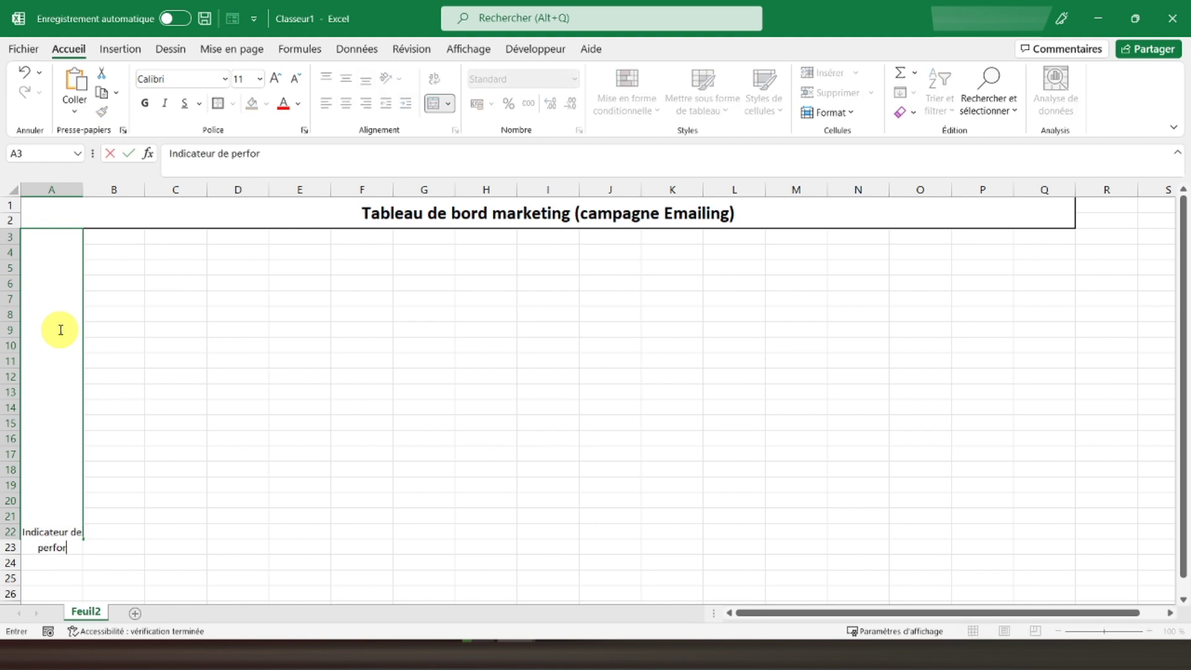
text(mance)
key(Return)
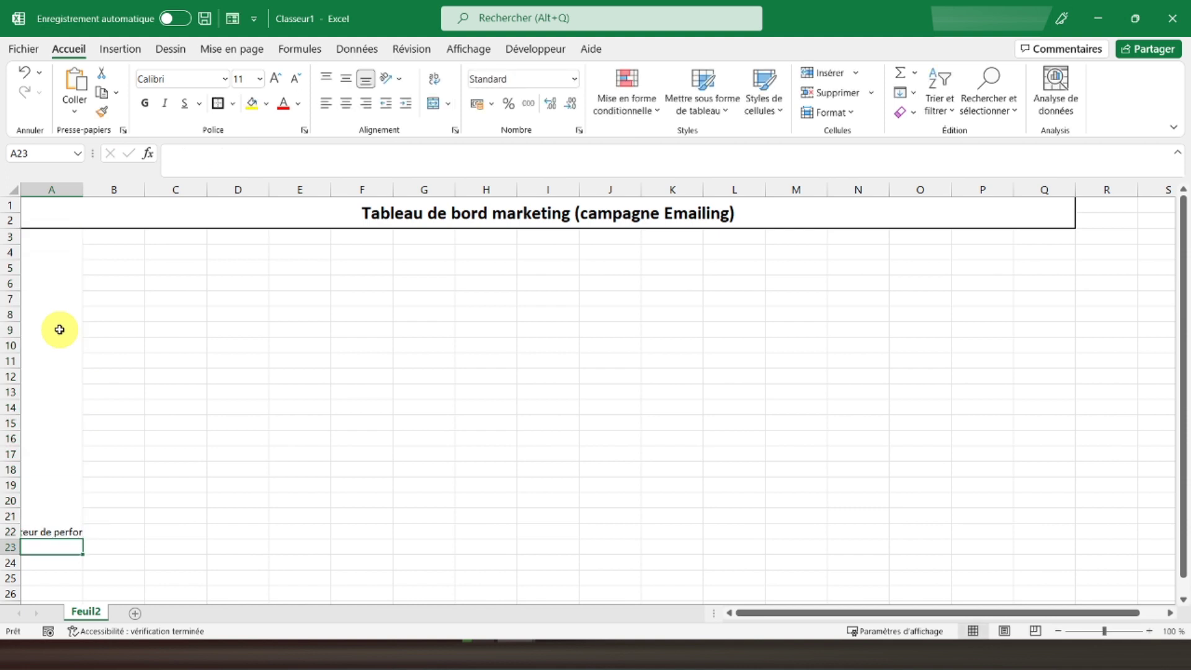
Step: Correct the label in the formula bar to 'Indicateurs de performance'
click(58, 375)
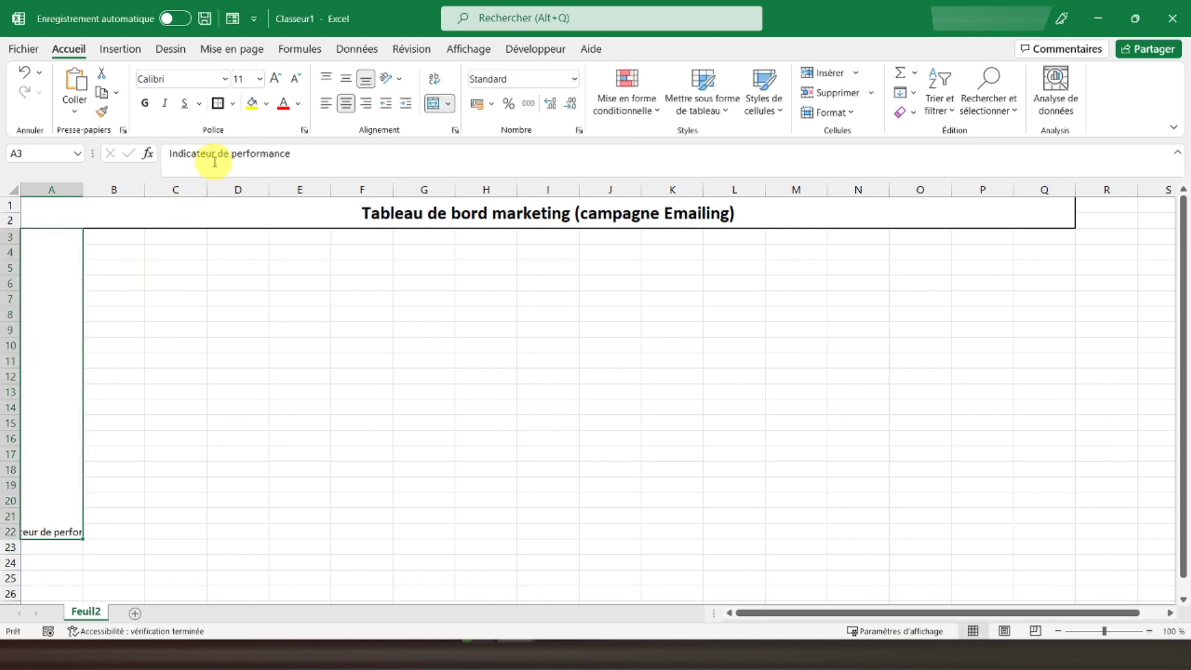
click(215, 157)
text(s)
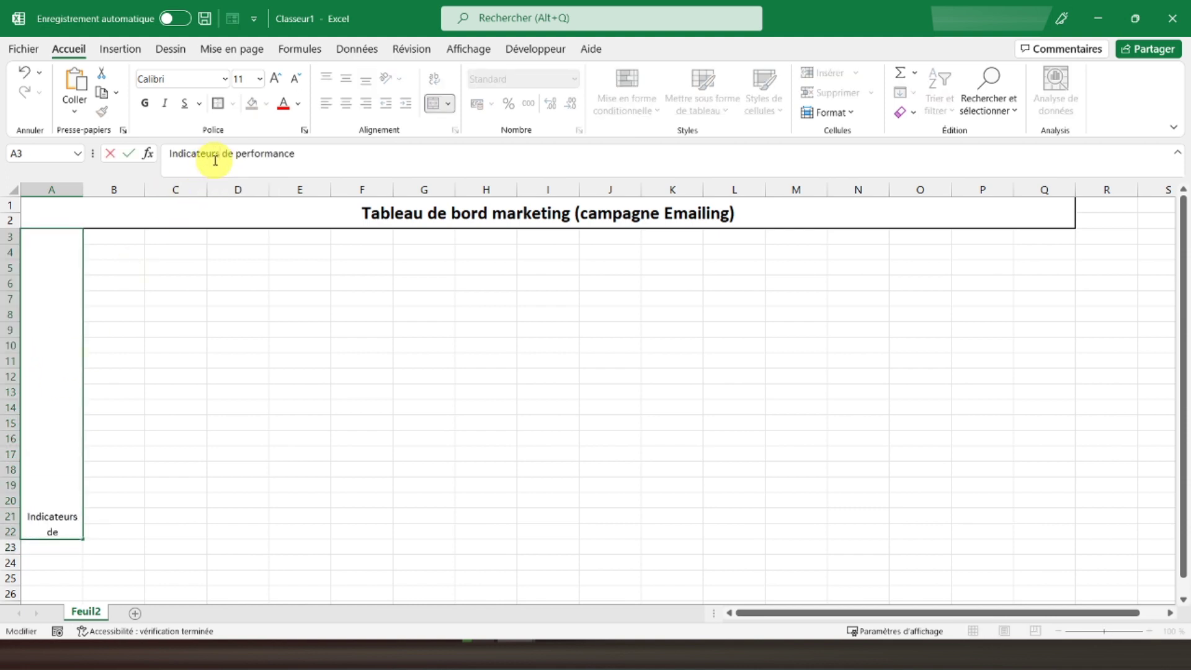
key(Return)
right_click(35, 323)
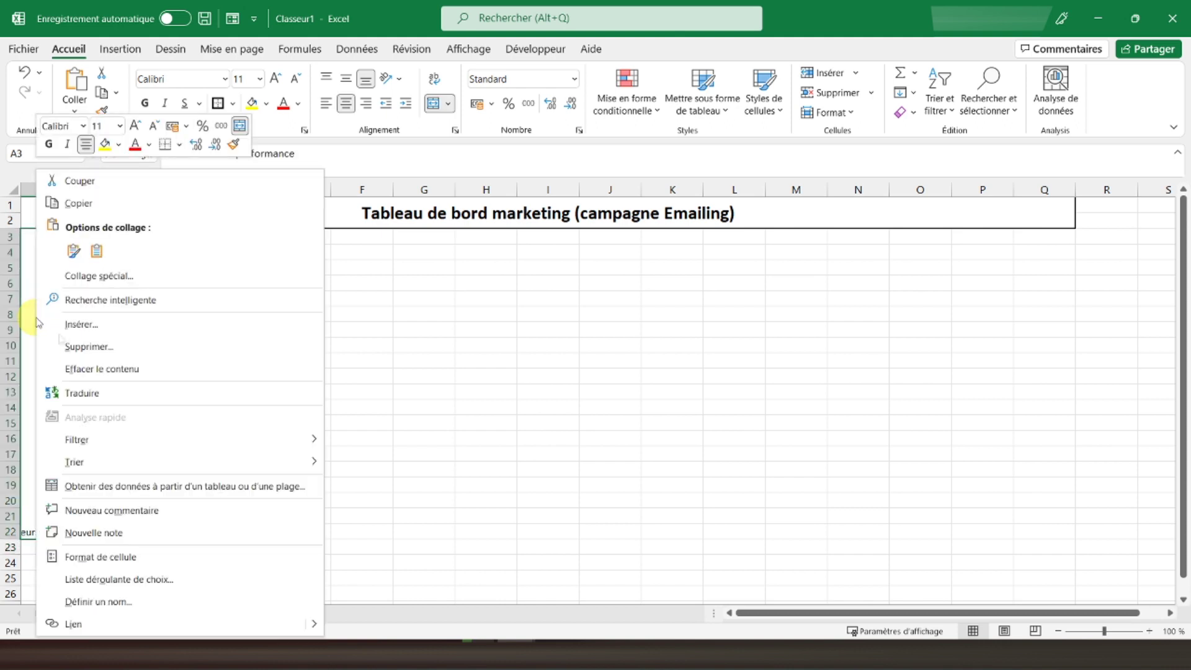
Step: Rotate the merged label's text to 90 degrees under Format de cellule > Alignement
click(99, 557)
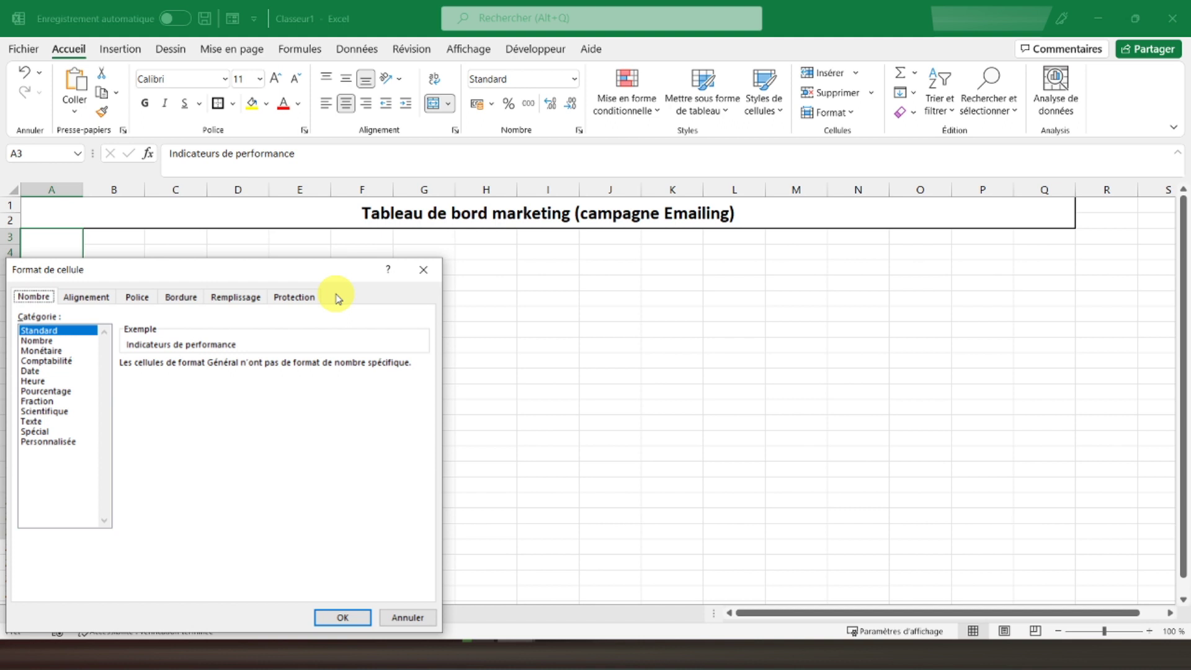
click(86, 297)
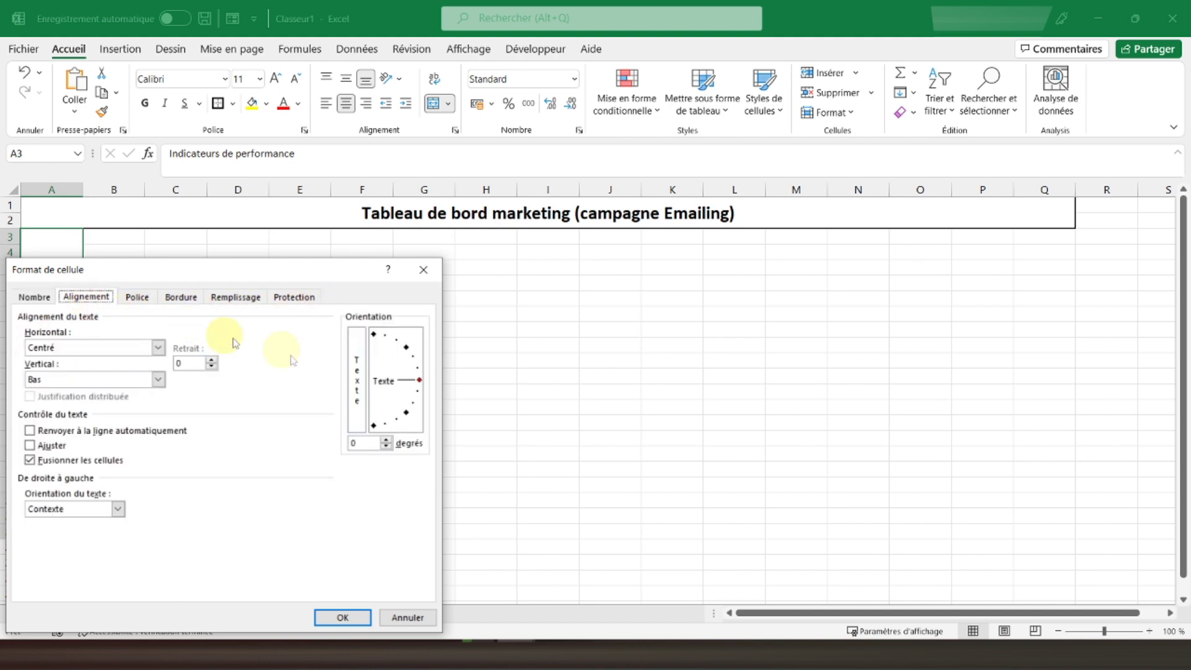
drag(420, 386, 375, 349)
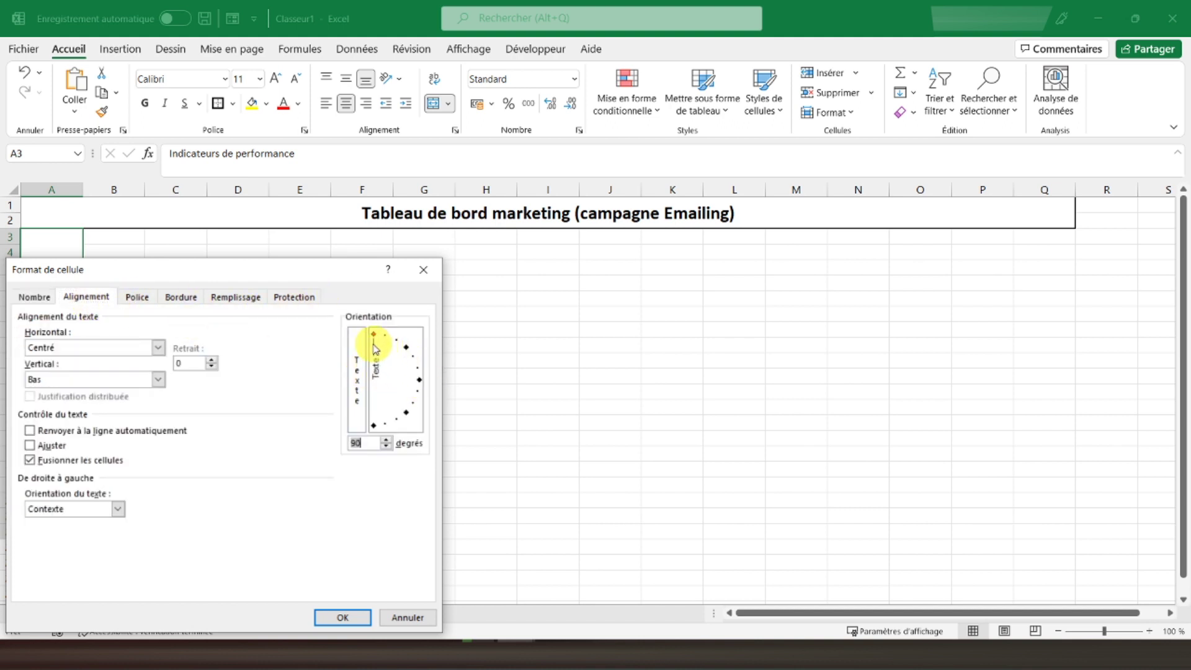
click(343, 617)
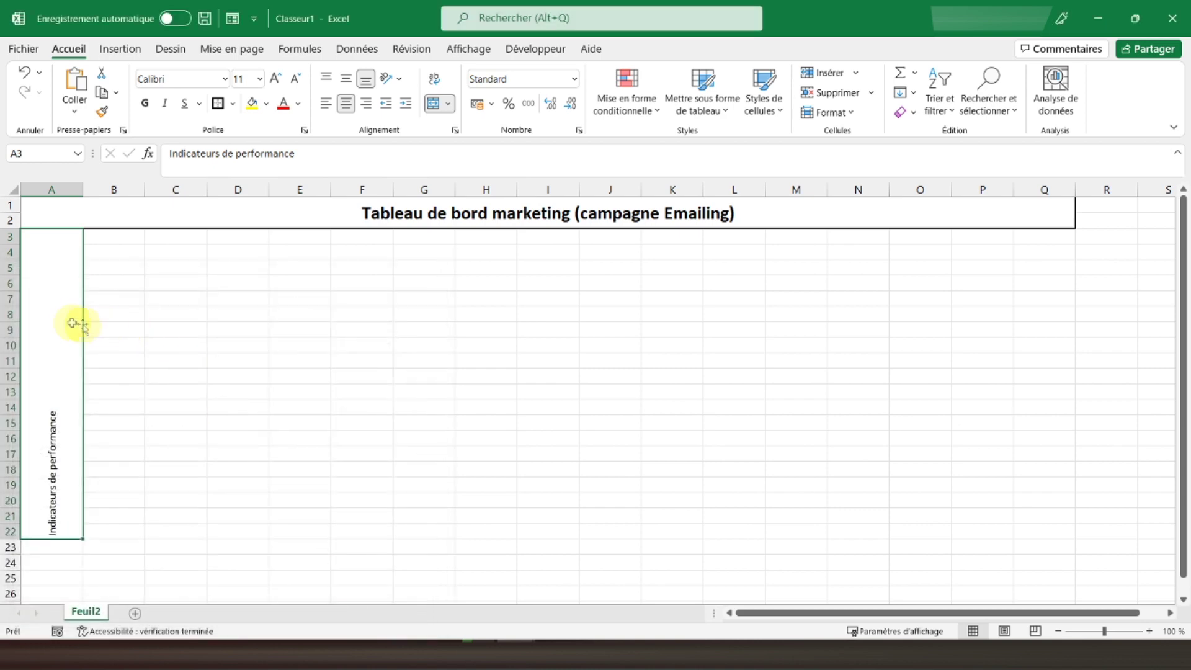
Step: Centre the vertical label vertically, make it bold and enlarge it to 22 pt
click(346, 79)
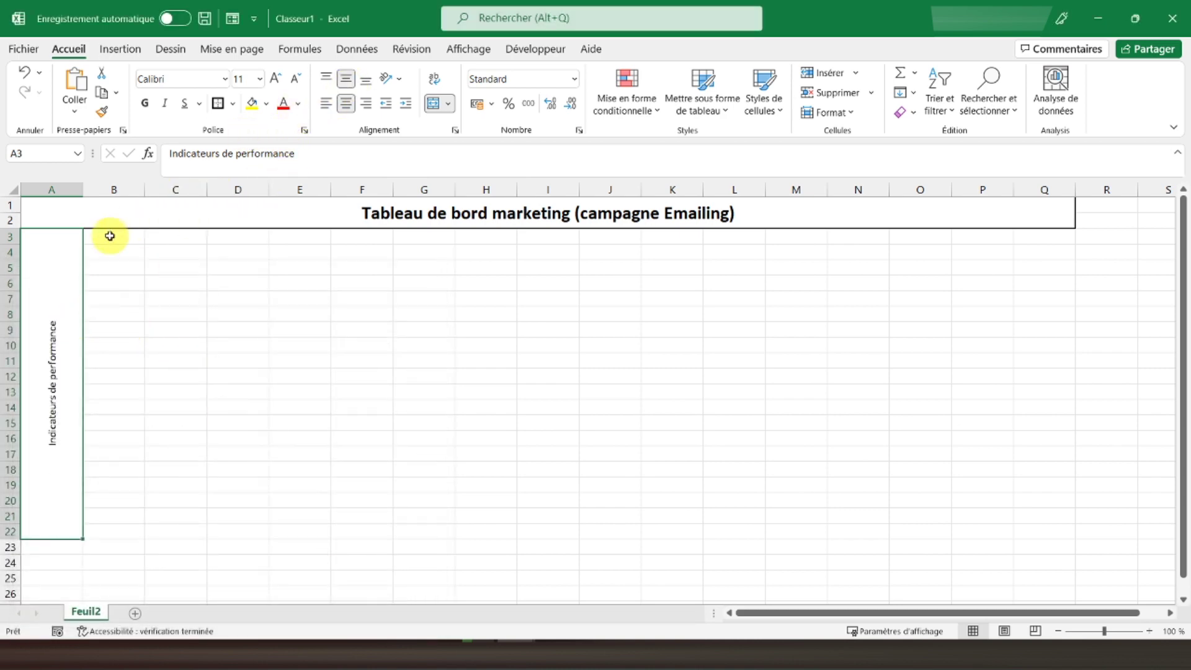
click(146, 105)
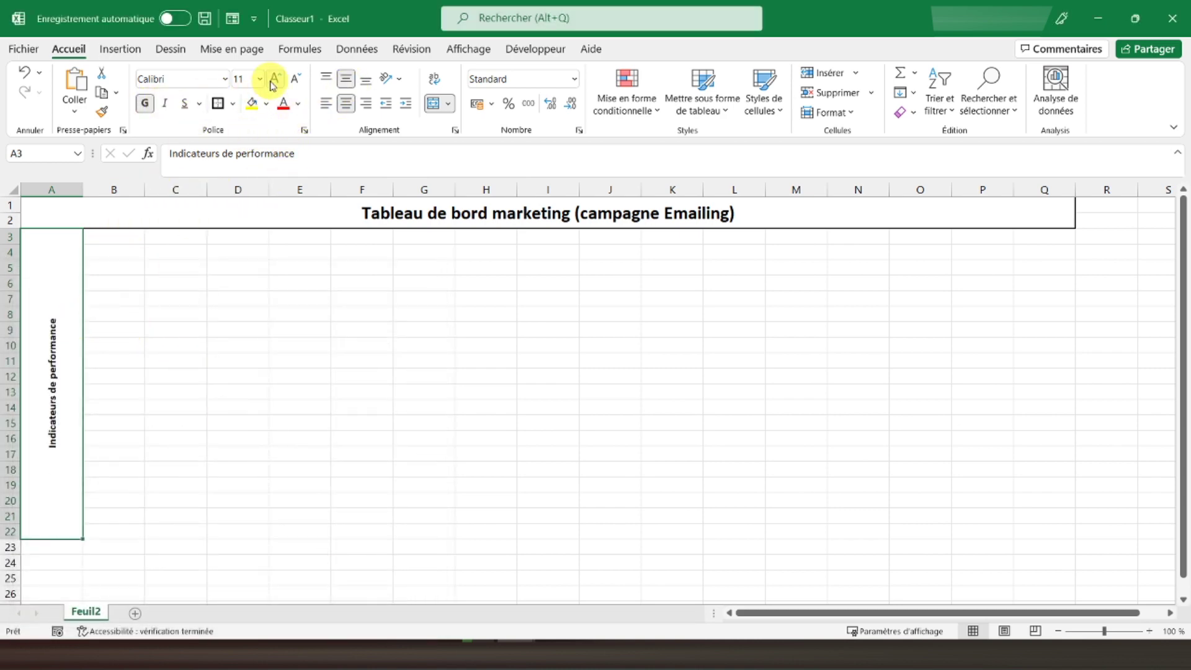
click(275, 79)
click(274, 80)
click(275, 79)
click(275, 79)
click(274, 79)
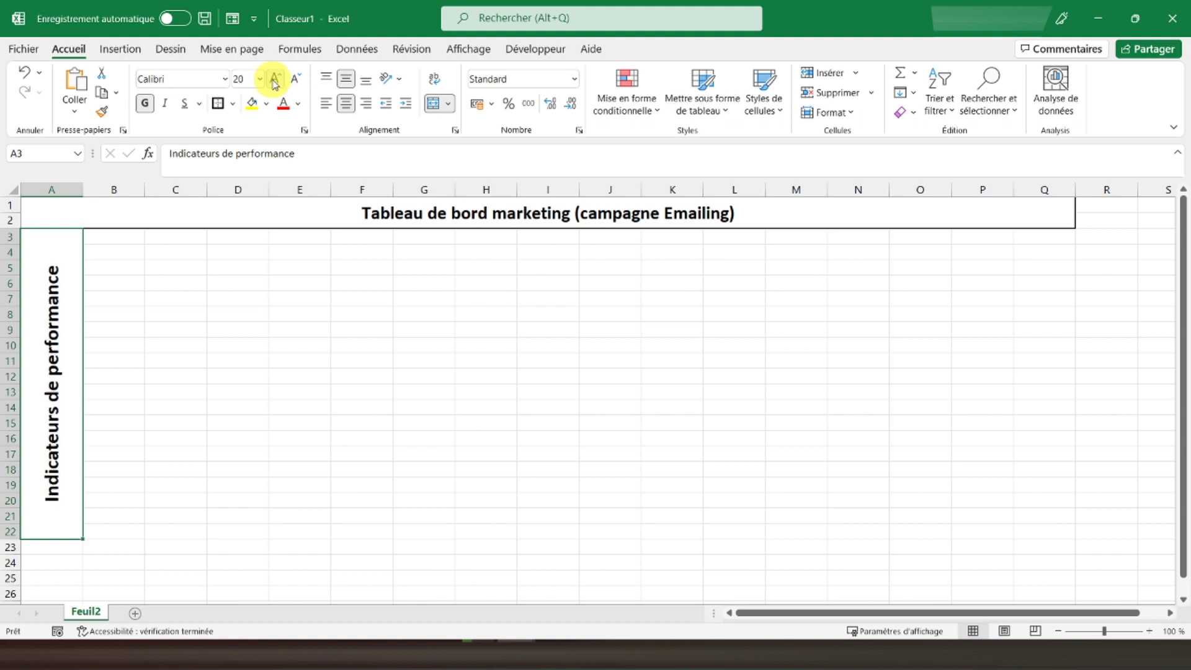
click(275, 79)
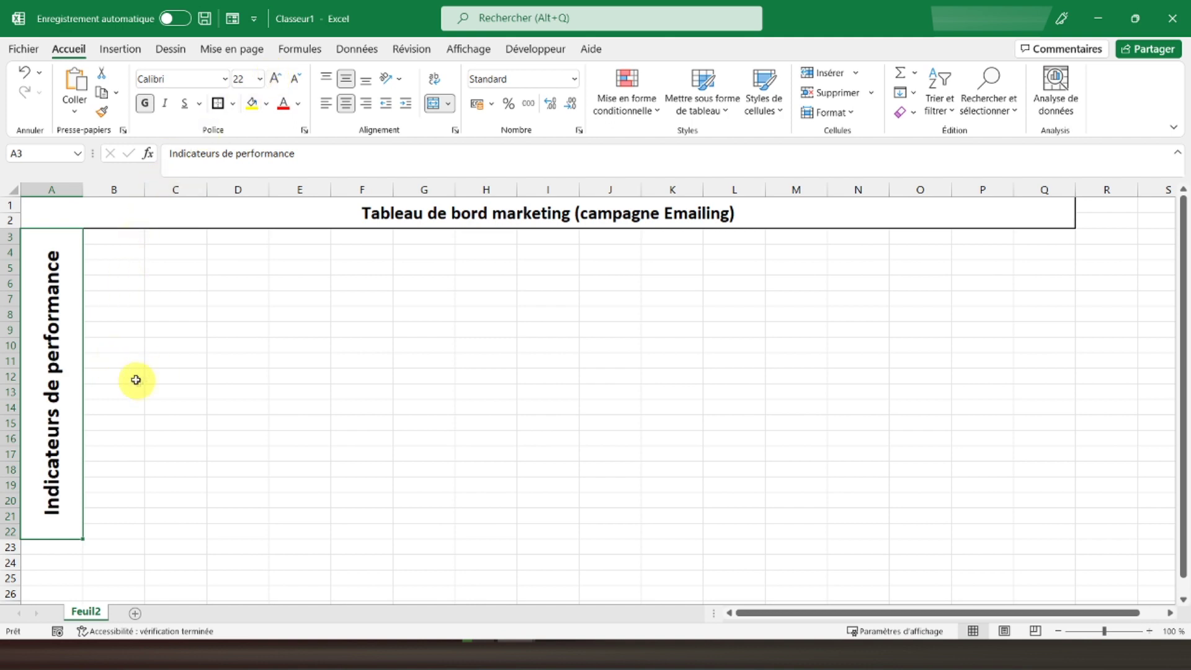
click(113, 250)
click(119, 238)
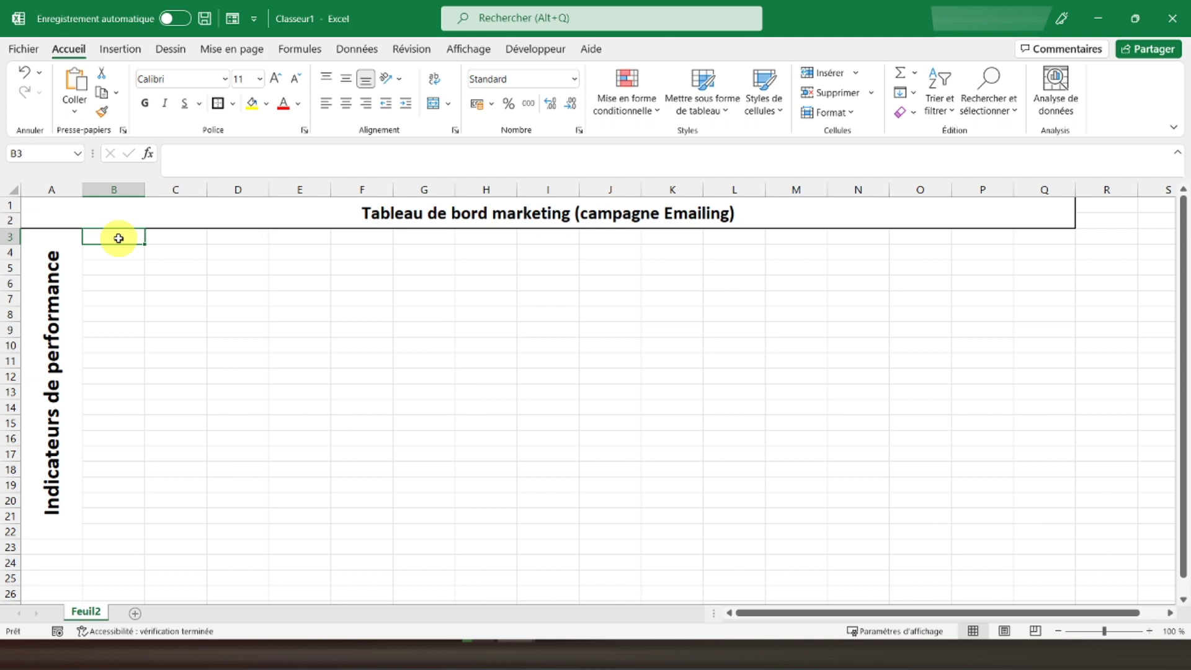
Step: Outline the top-row blocks B3:D12, E3:G12, H3:J12 and K3:M12 with thick box borders
drag(118, 238, 221, 371)
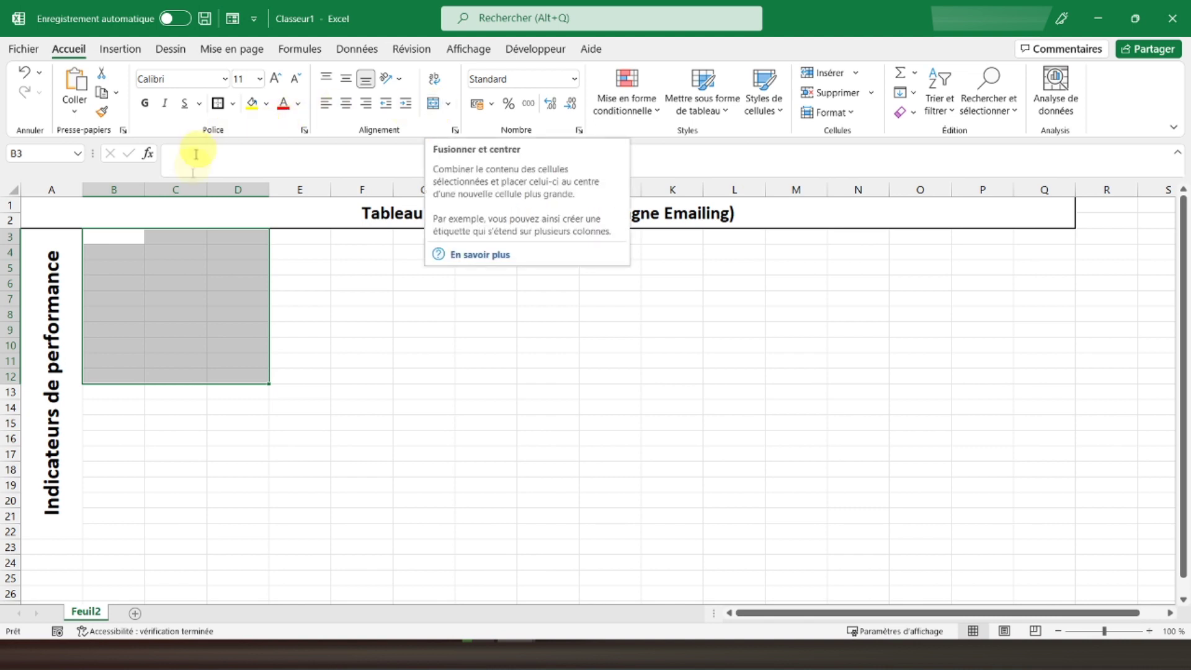
click(218, 105)
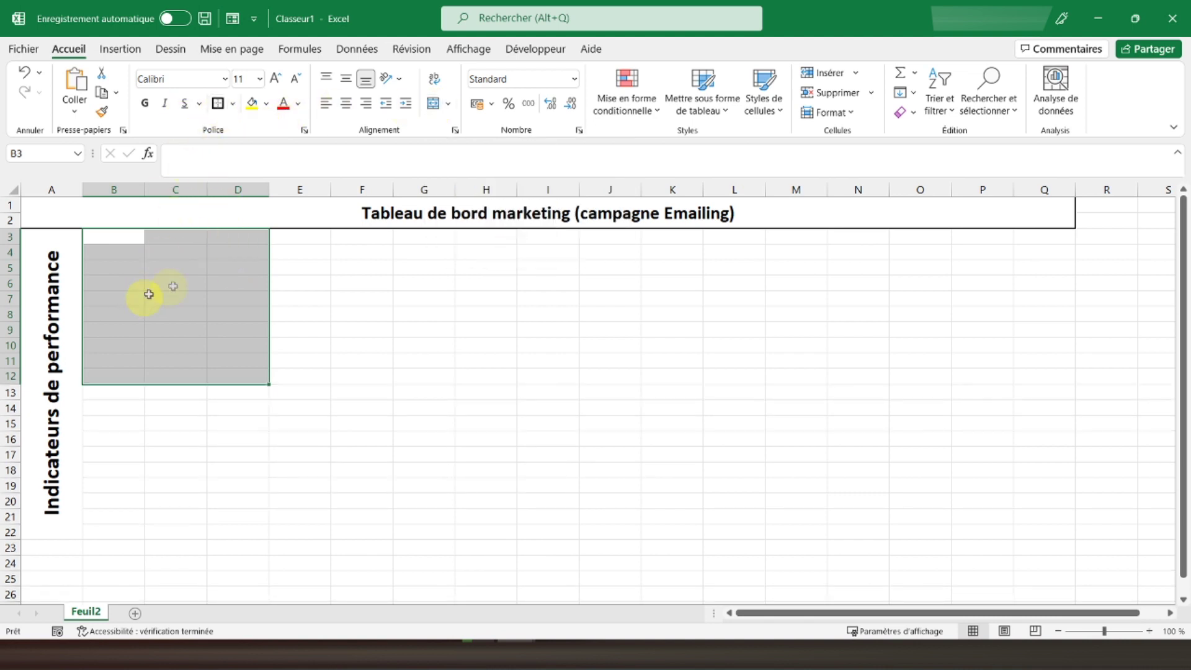
click(302, 234)
drag(340, 247, 411, 375)
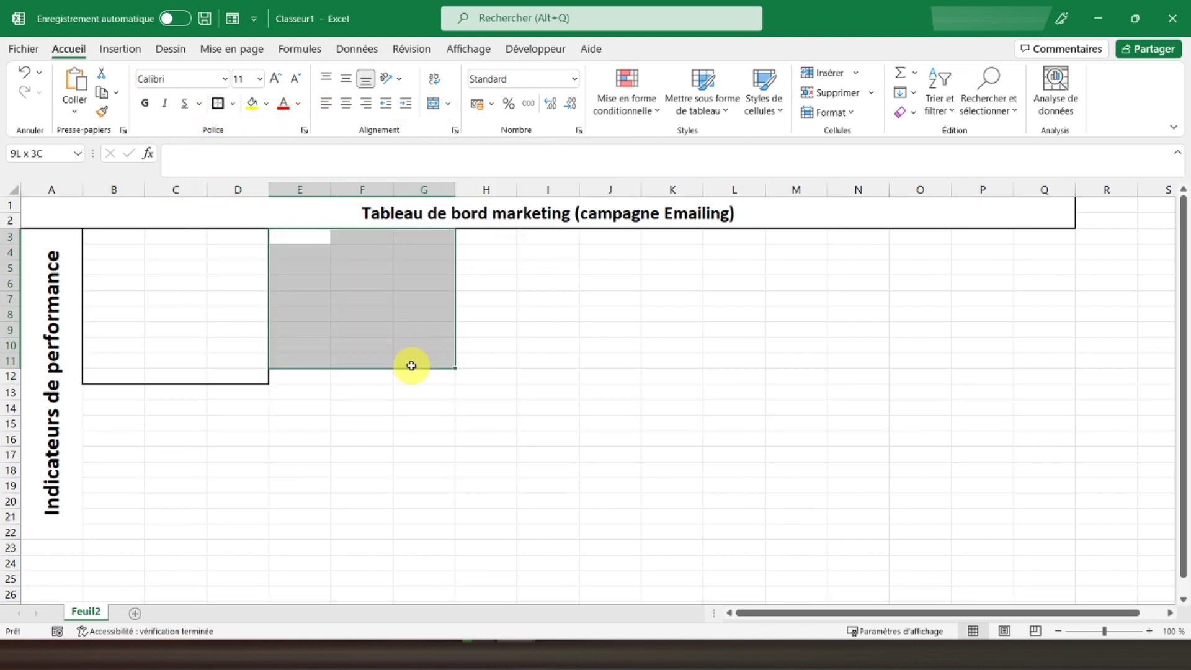
click(218, 105)
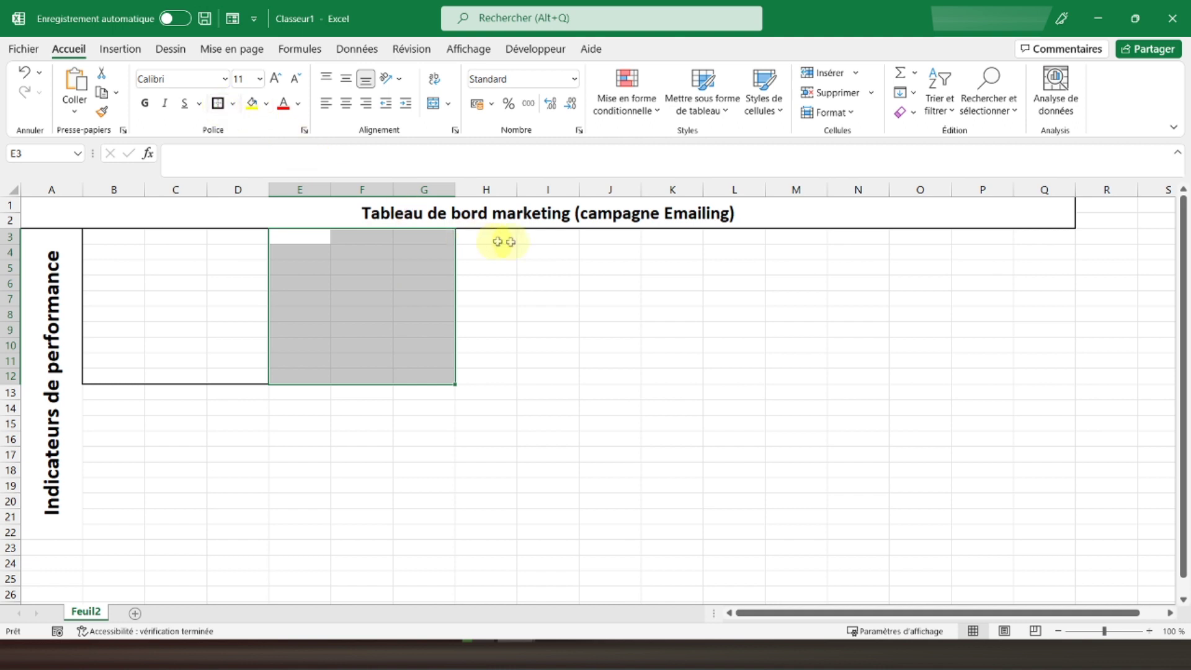
drag(498, 236, 626, 372)
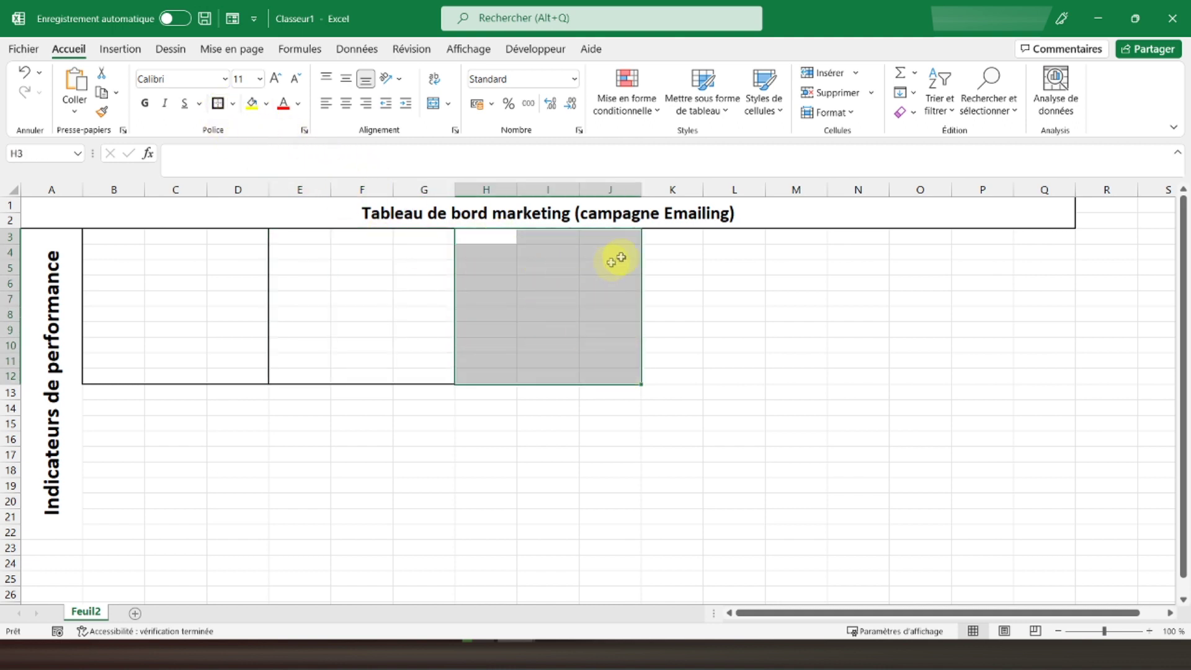
drag(669, 236, 789, 369)
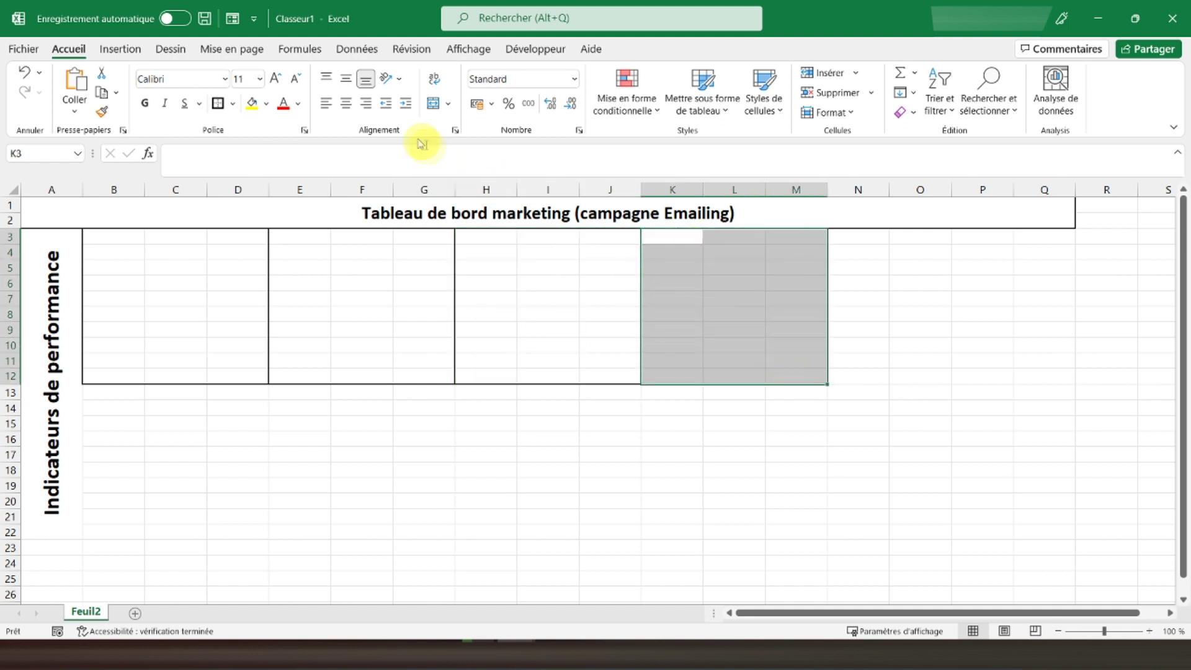
Step: Outline the bottom-row blocks B13:D22, E13:G22, H13:J22 and K13:M22 with thick box borders
drag(109, 398, 253, 510)
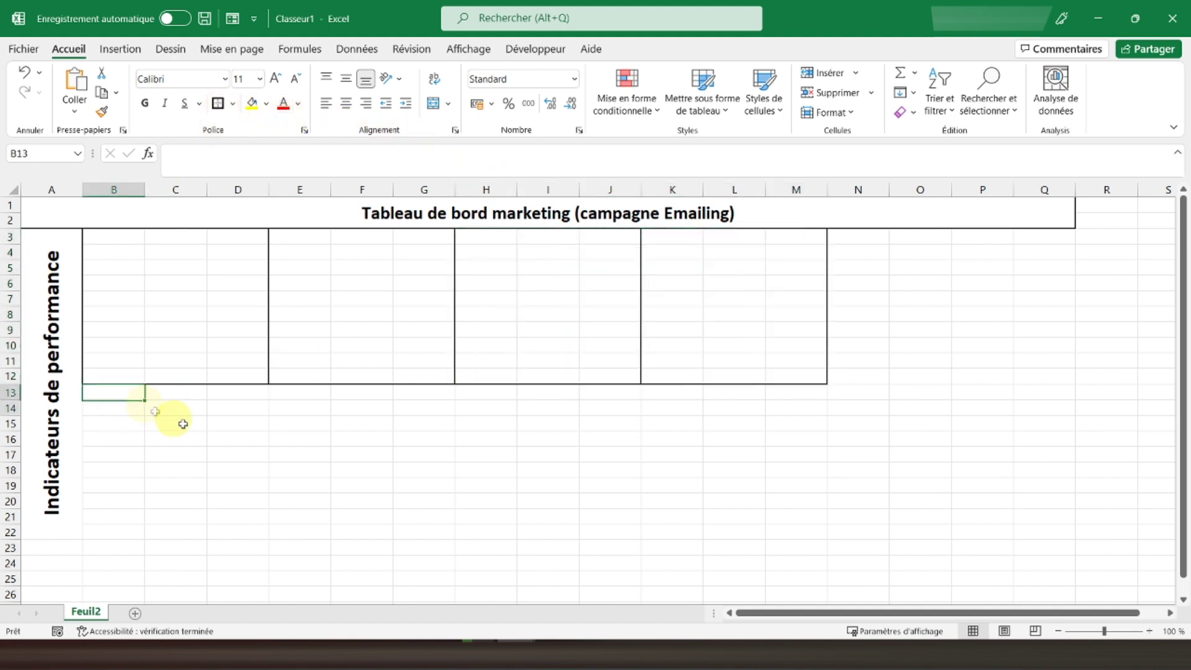
drag(106, 399, 257, 520)
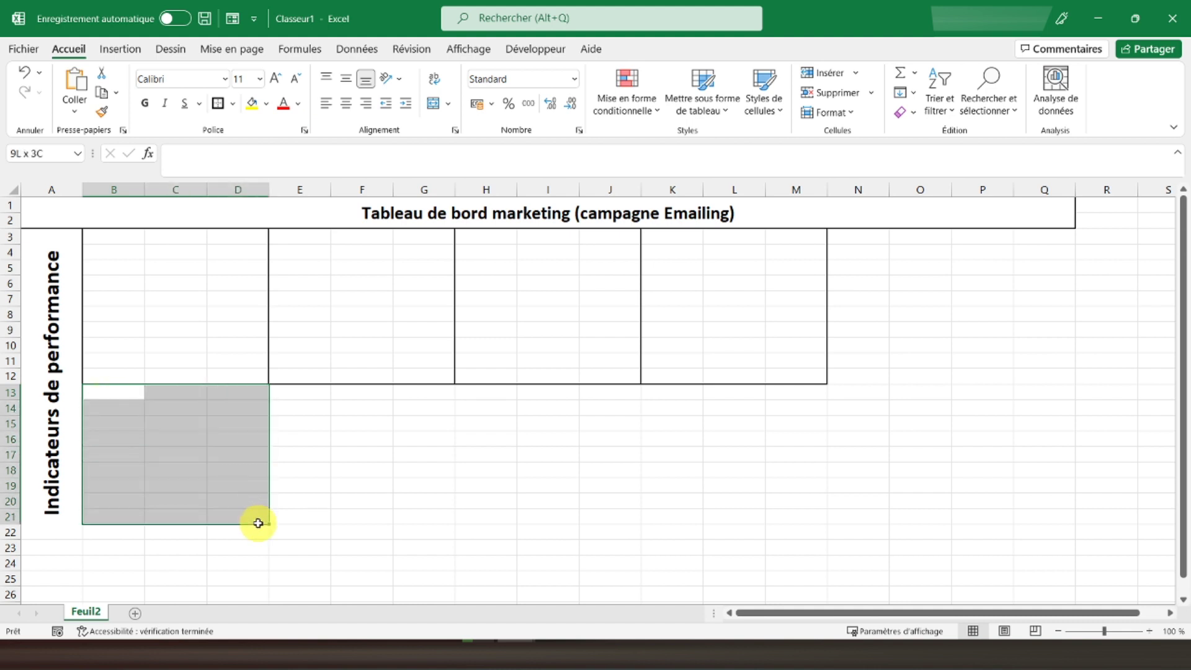
drag(258, 523, 258, 535)
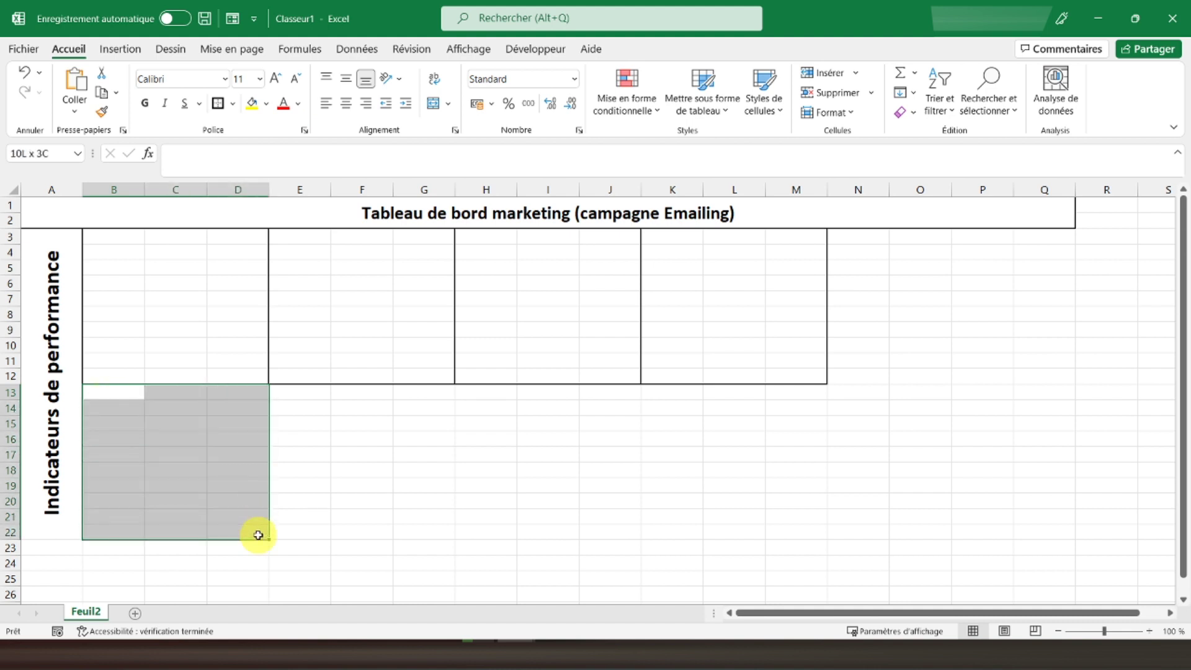
click(218, 103)
drag(455, 521, 453, 532)
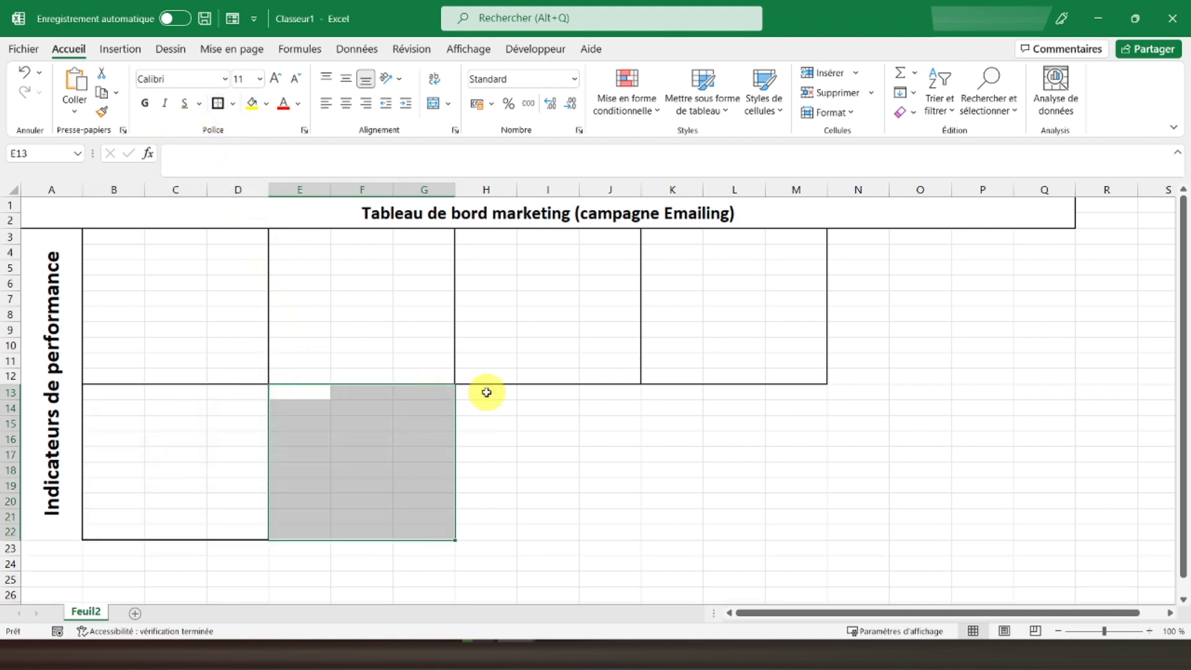
drag(482, 397, 629, 538)
click(217, 103)
drag(651, 387, 796, 533)
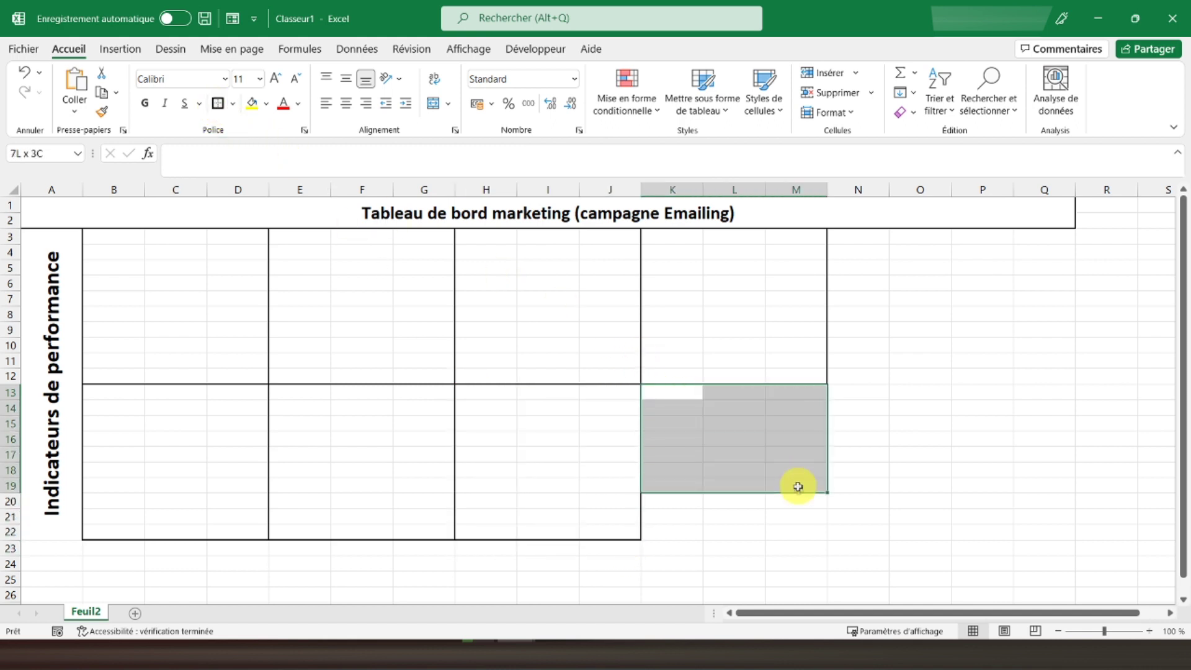
click(218, 103)
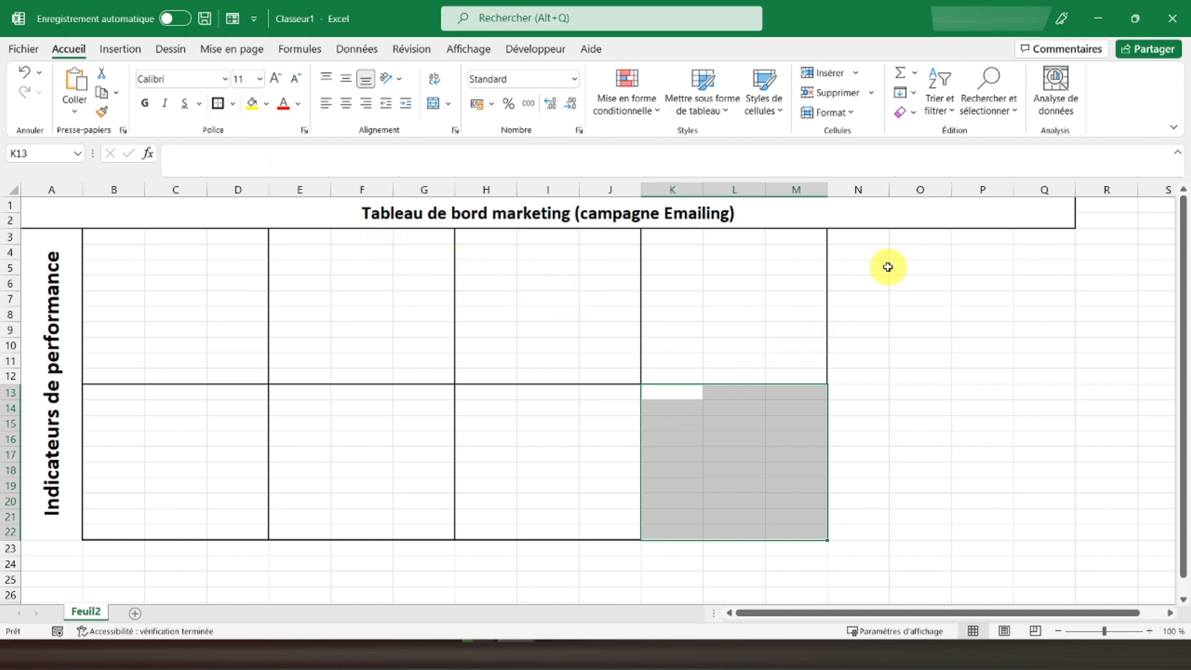
mouse_move(859, 235)
mouse_down()
mouse_move(1091, 245)
mouse_move(1055, 239)
mouse_up()
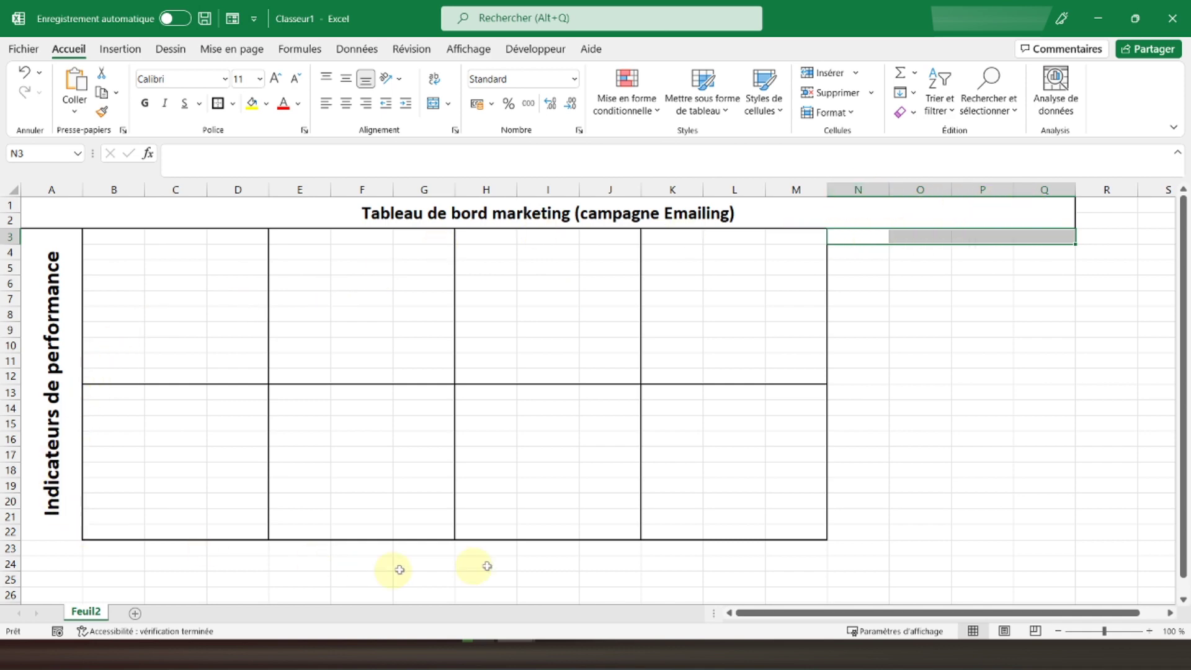
Step: Apply a thick box border to the tall block N3:Q22
mouse_move(832, 239)
mouse_down()
mouse_move(989, 329)
mouse_move(1050, 524)
mouse_up()
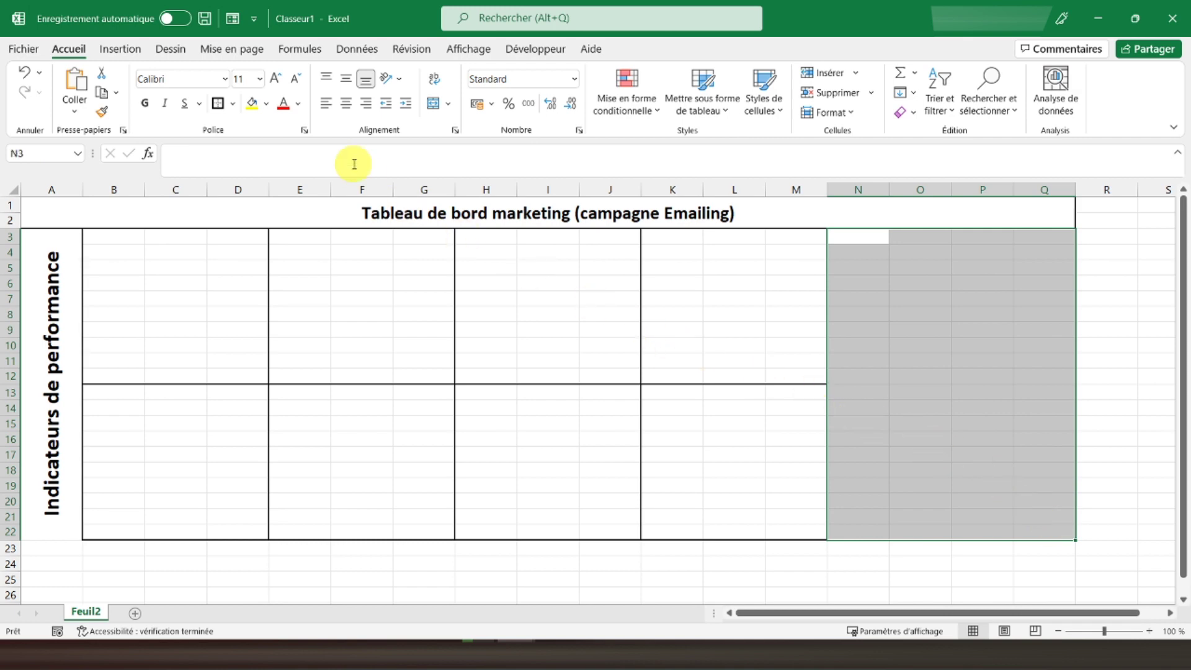
click(858, 249)
click(101, 240)
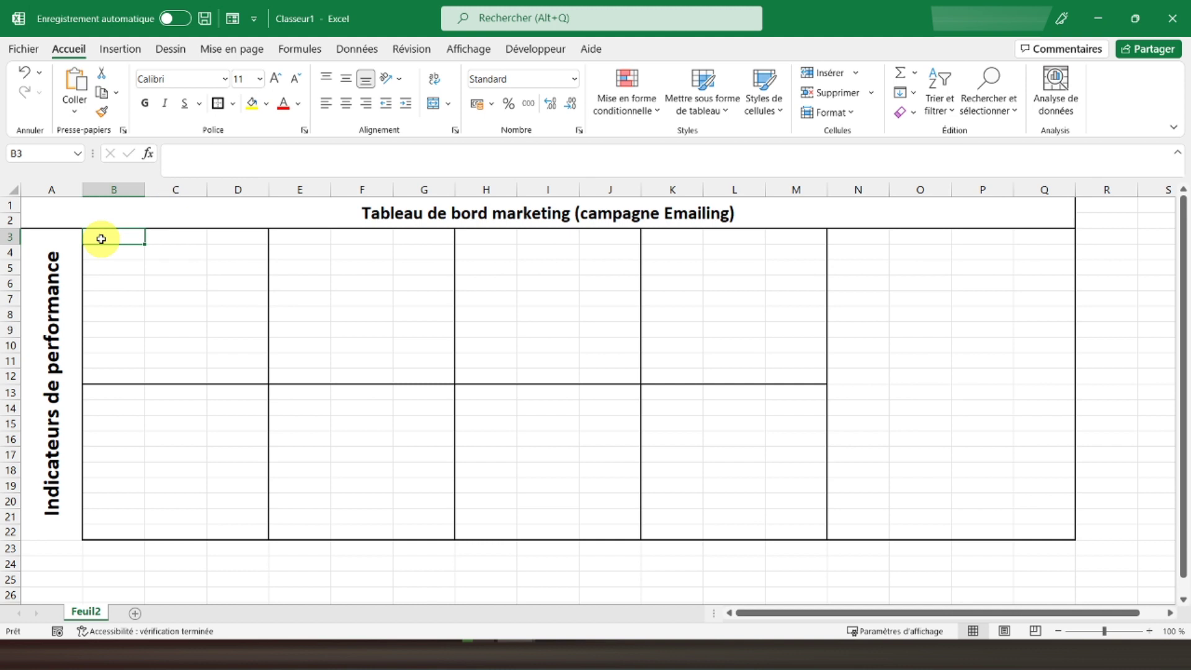
Step: Enter 'Taux de rebond' in B3, correcting the misspelled 'reboond'
text(Taux de reboond)
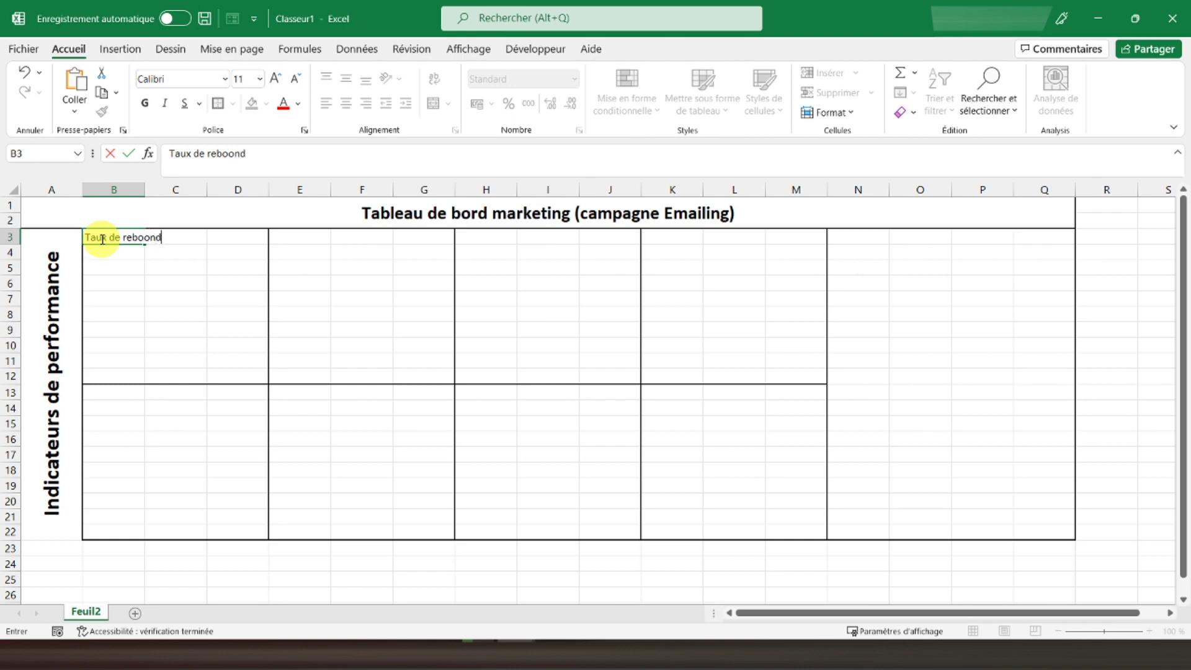
key(ctrl+Return)
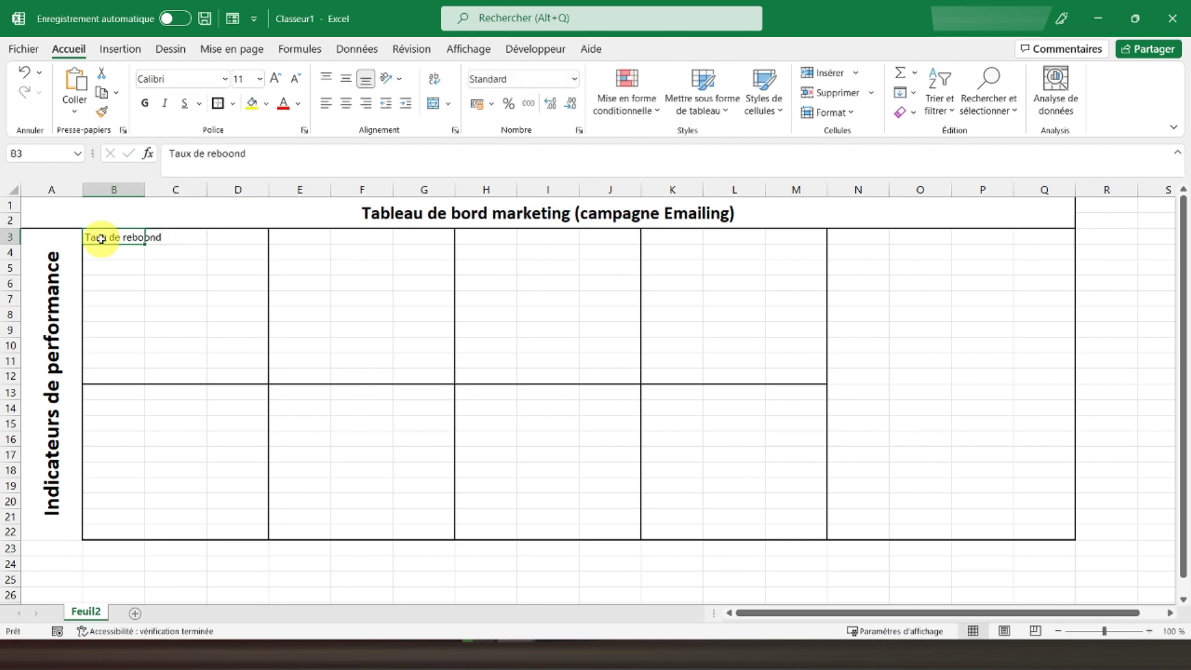
double_click(227, 153)
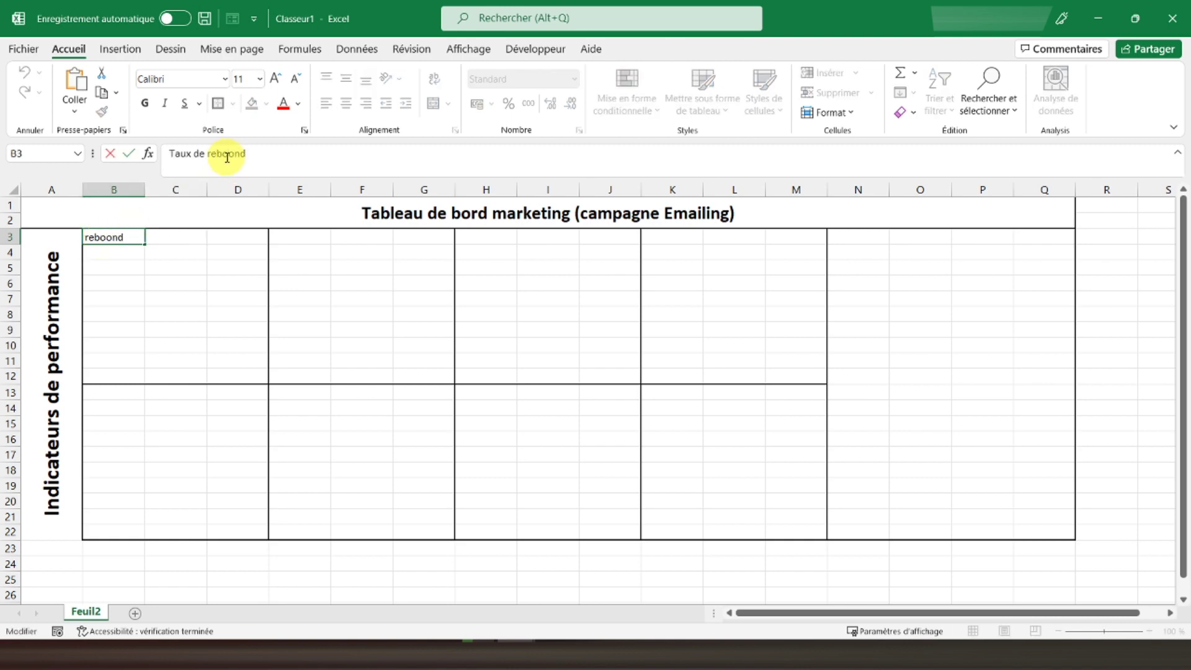
text(rebond)
key(Return)
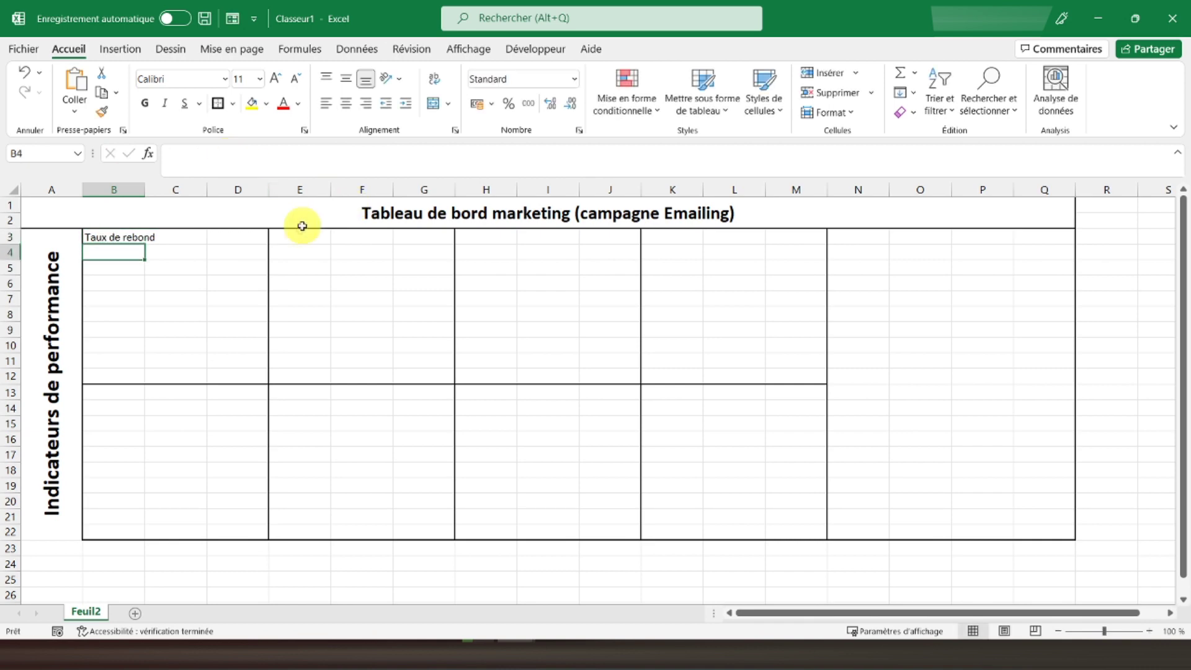
Step: Enter 'Taux de délivrabilité' in E3, adding the missing accent
click(300, 233)
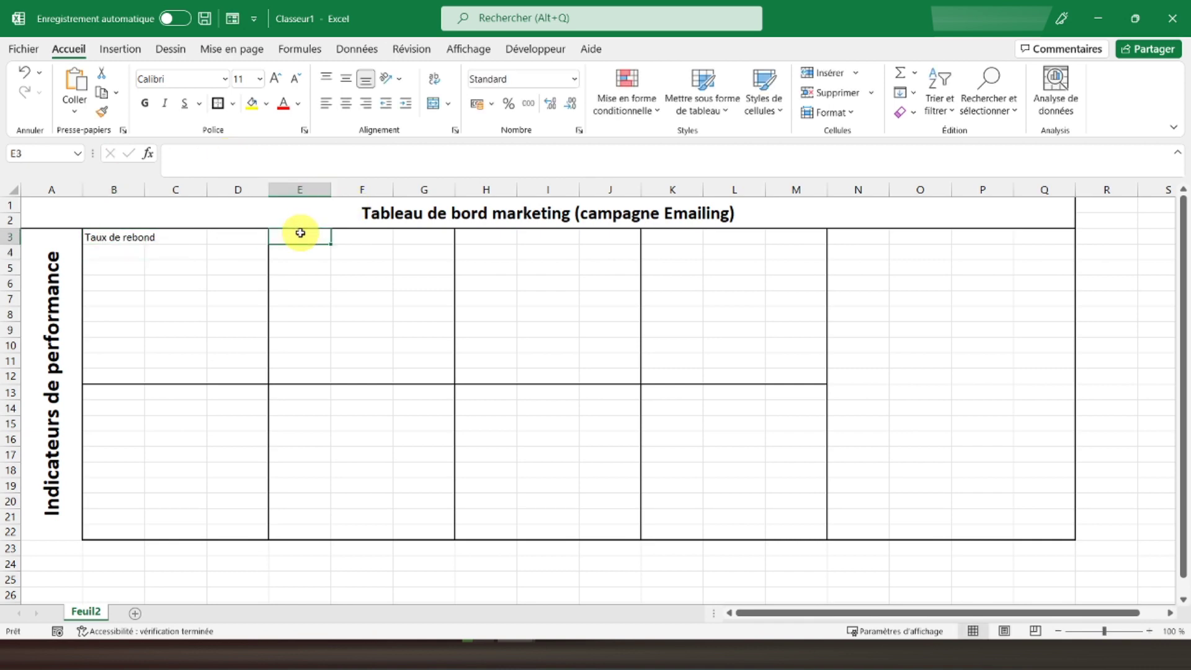
text(Taux de delivrabilité)
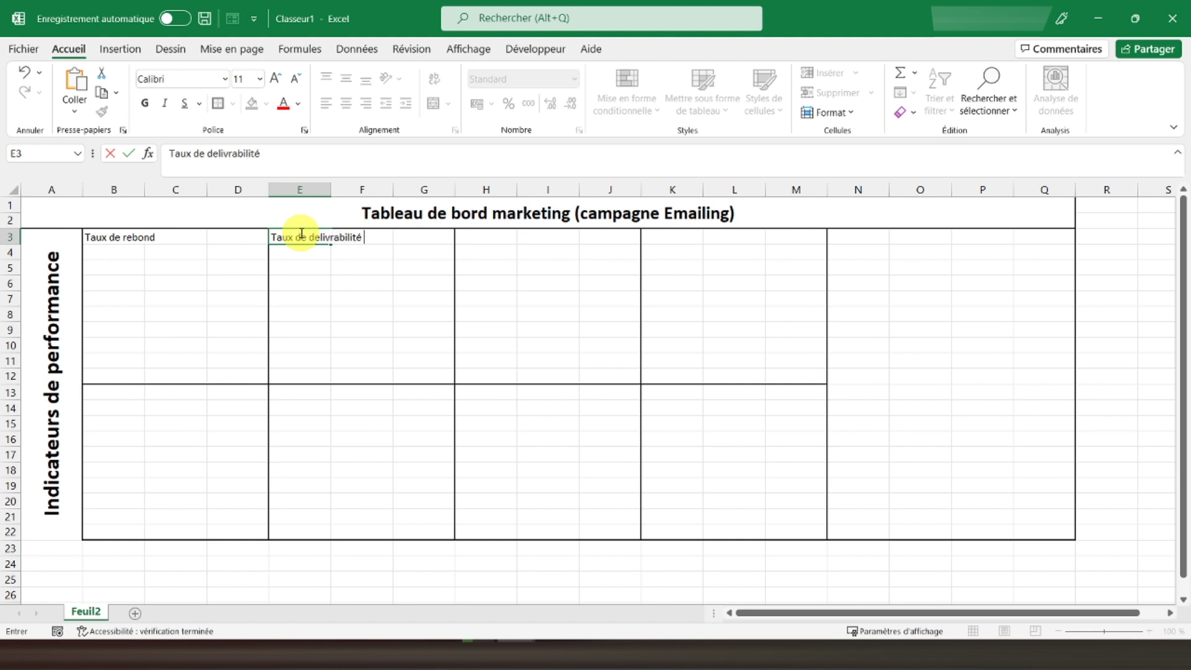
key(Return)
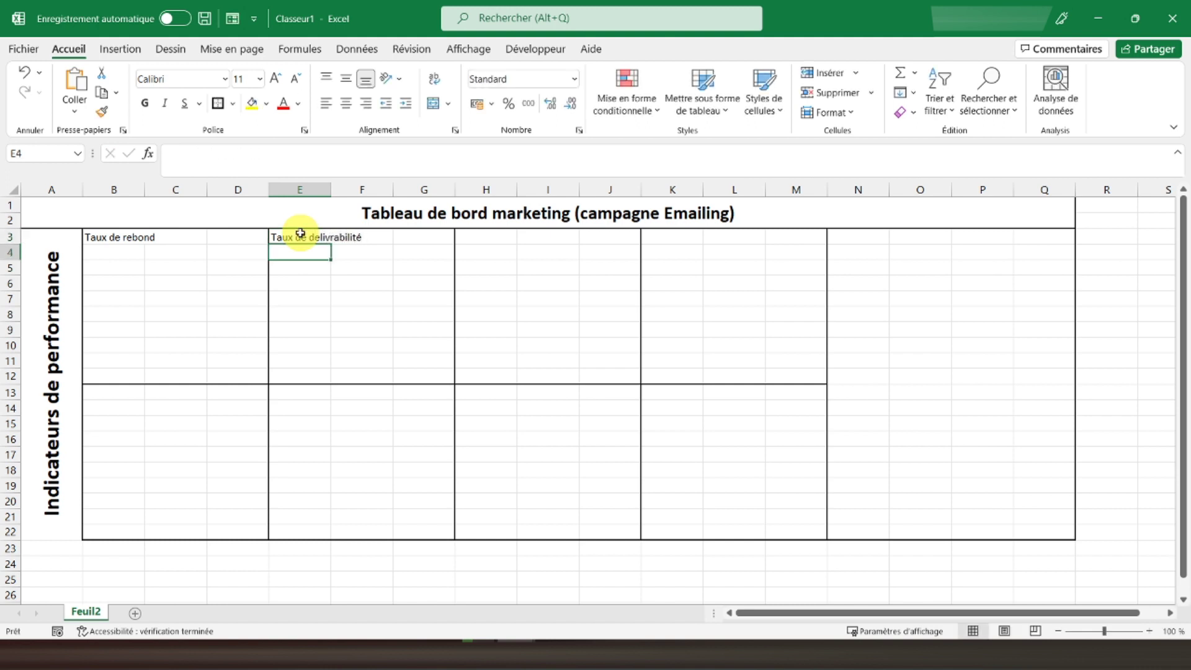
click(301, 233)
click(216, 154)
key(BackSpace)
text(é)
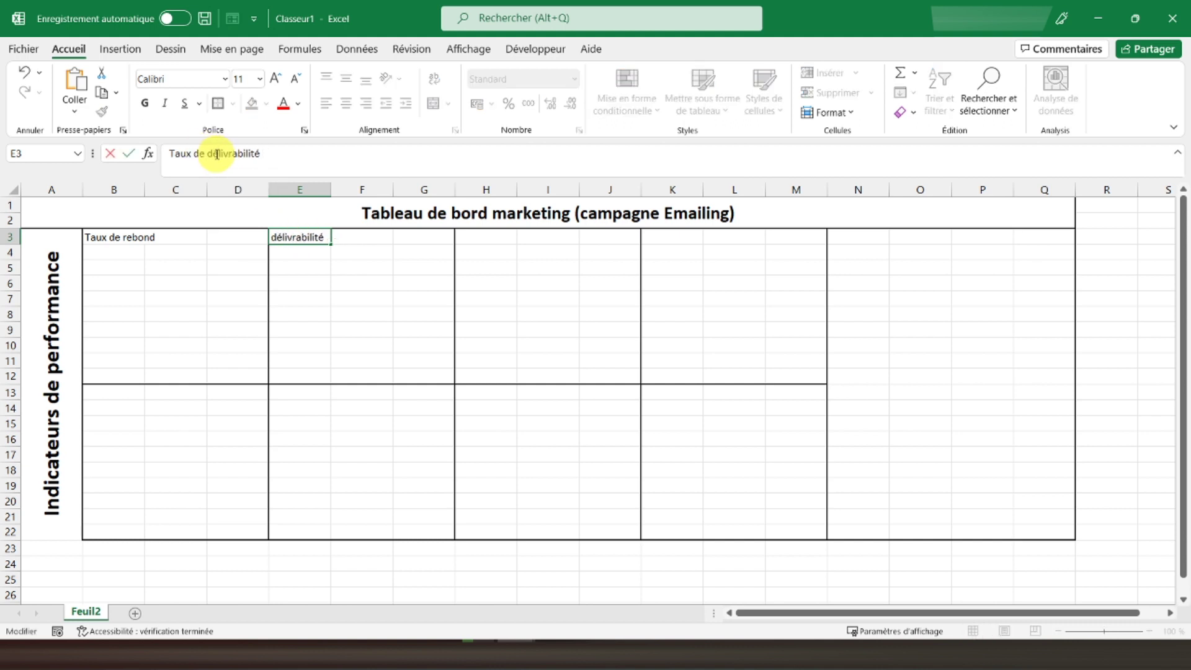
key(Tab)
key(Tab)
key(Tab)
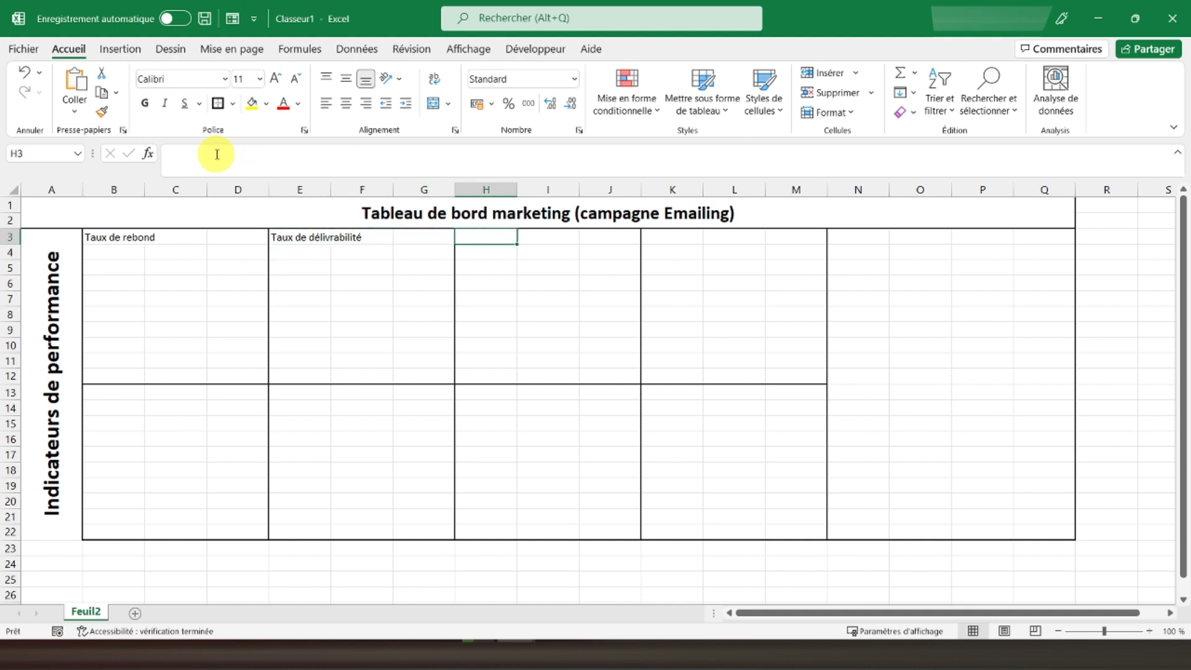
Step: Enter 'Taux de plaintes' in H3 and 'Taux d'ouverture' in K3
text(Taux de plaintes)
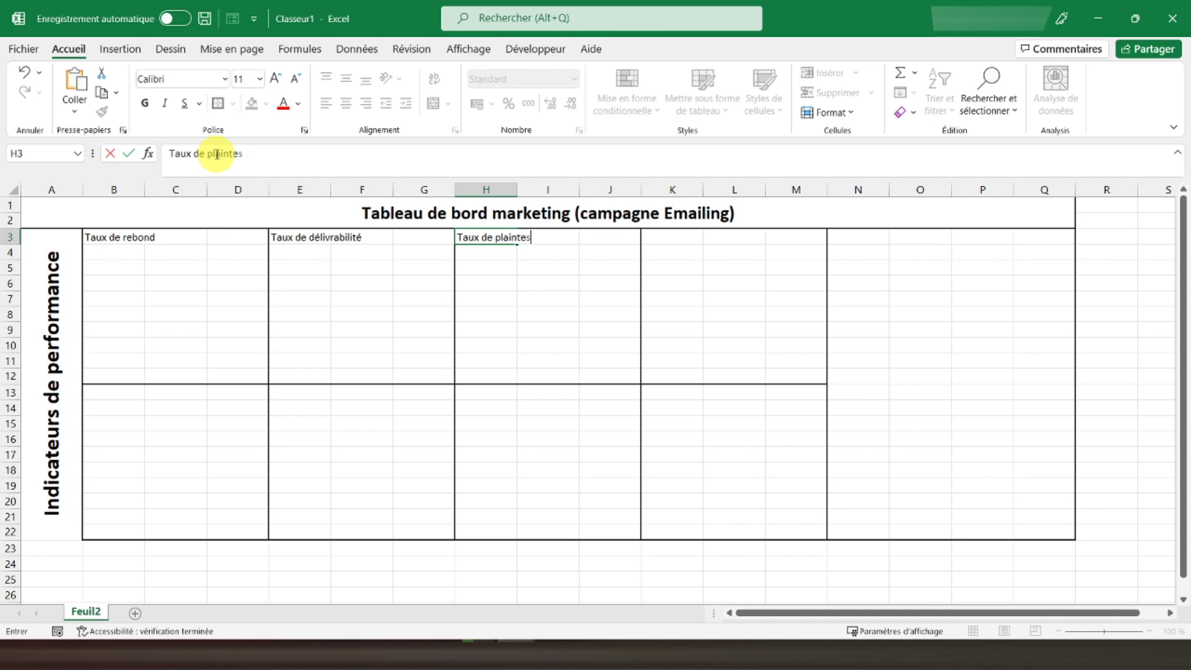
key(Return)
key(Up)
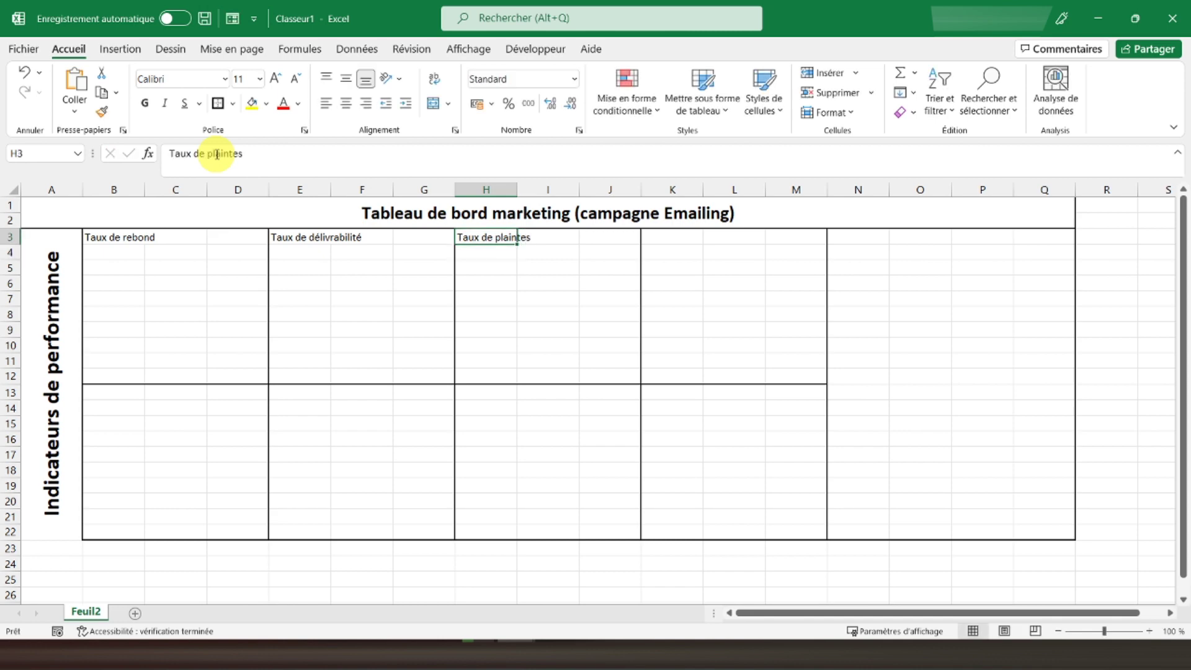
key(Right)
key(Right)
key(Right)
text(Taux d)
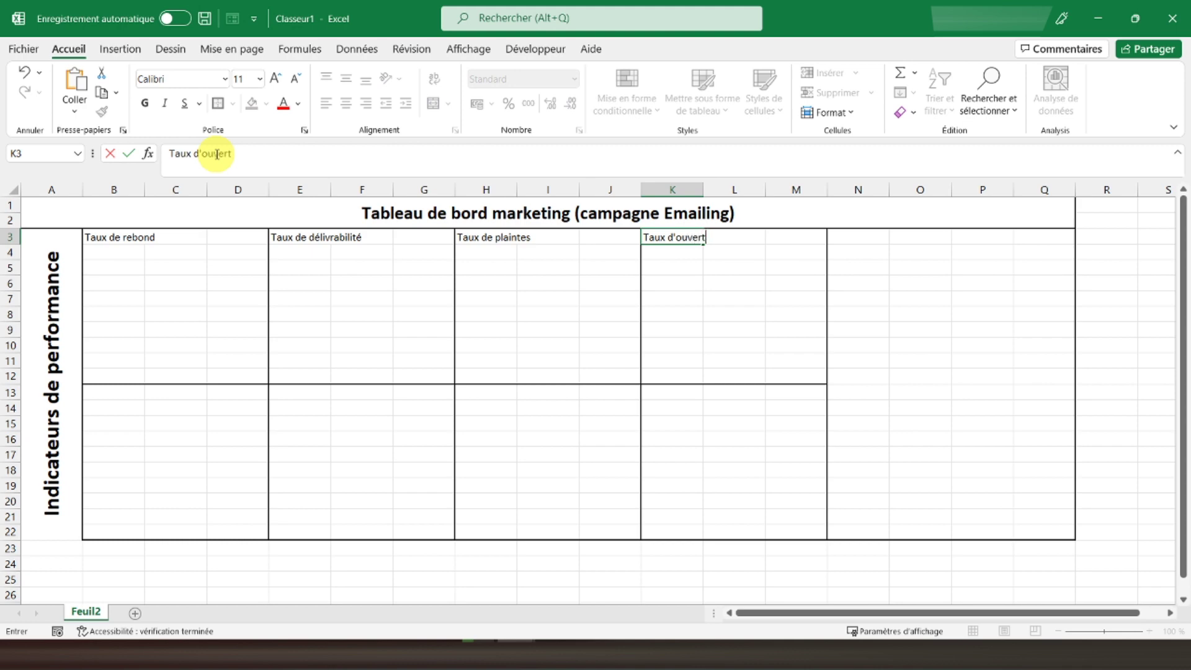
key(Return)
Step: Fill B13, E13, H13 and K13 with Taux de clic, réactivité, désabonnement and conversion
click(120, 390)
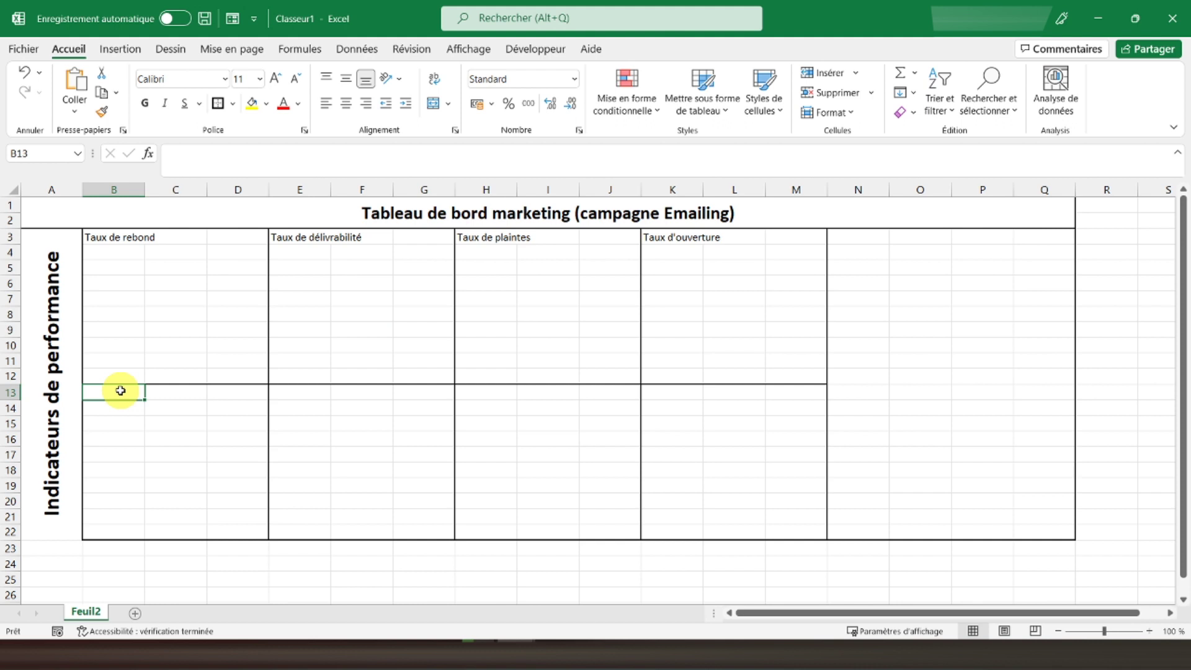
text(T)
text(clic)
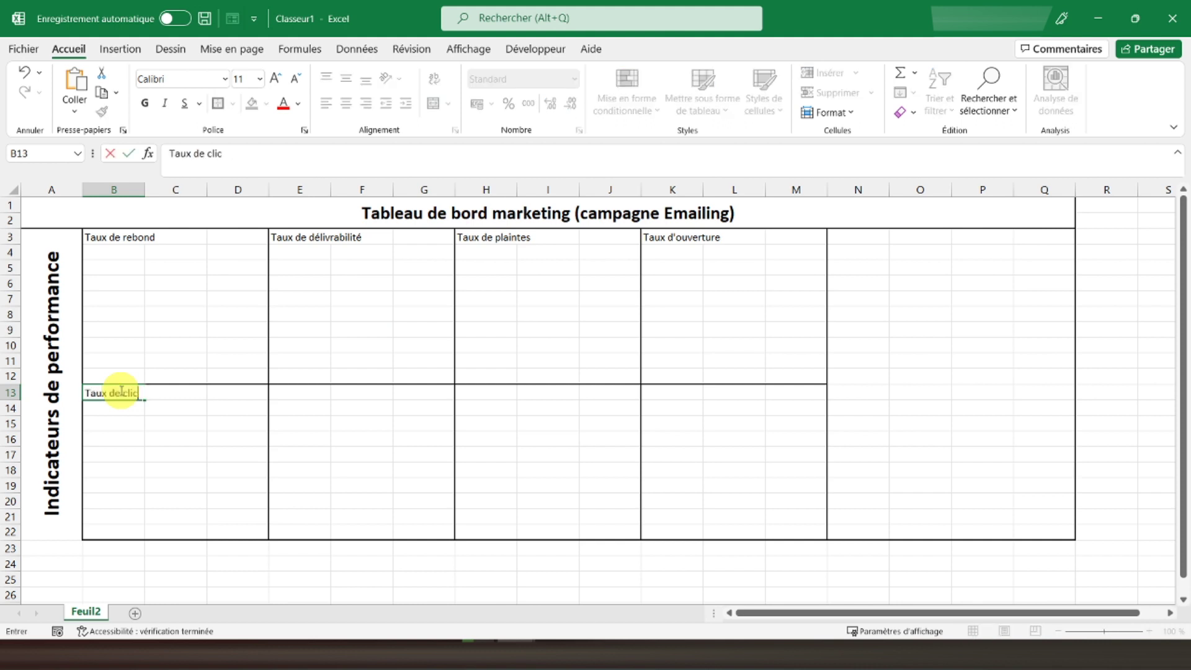
key(Tab)
key(Tab)
key(Tab)
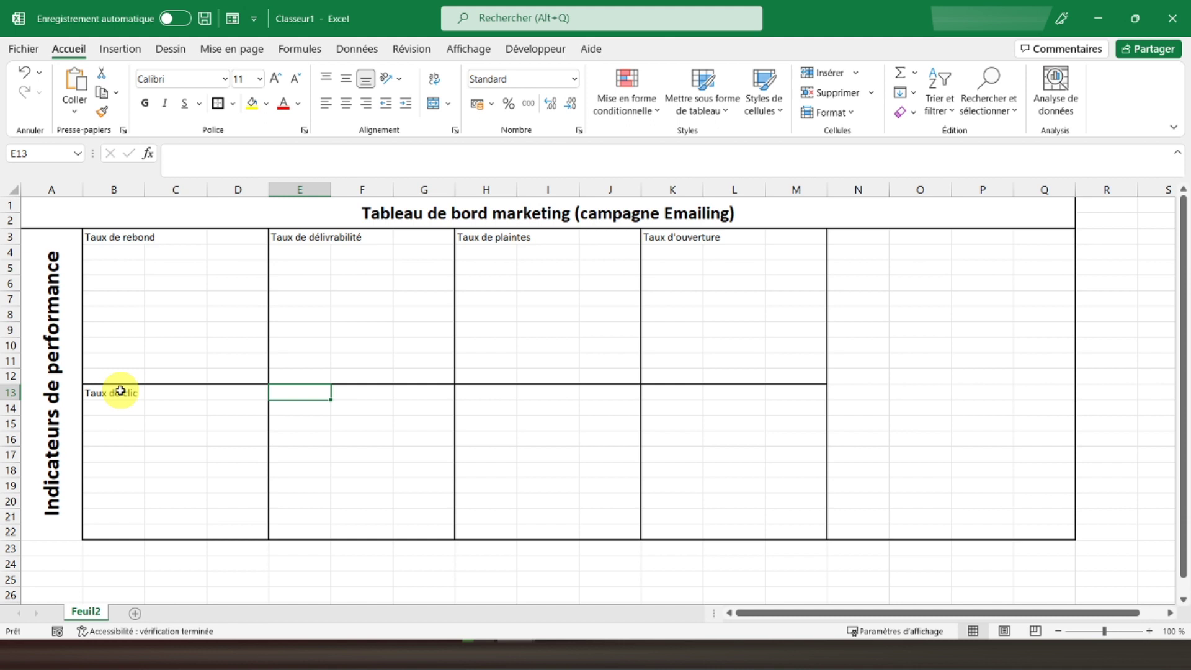
text(Taux de réact)
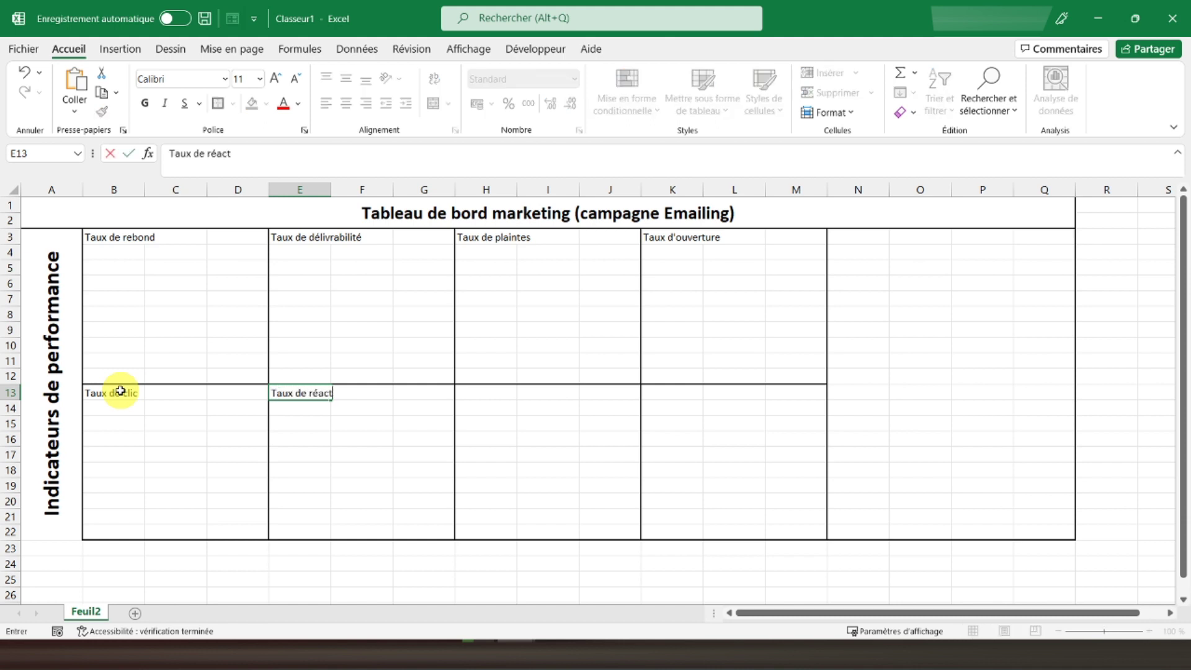
key(Tab)
key(Tab)
key(Tab)
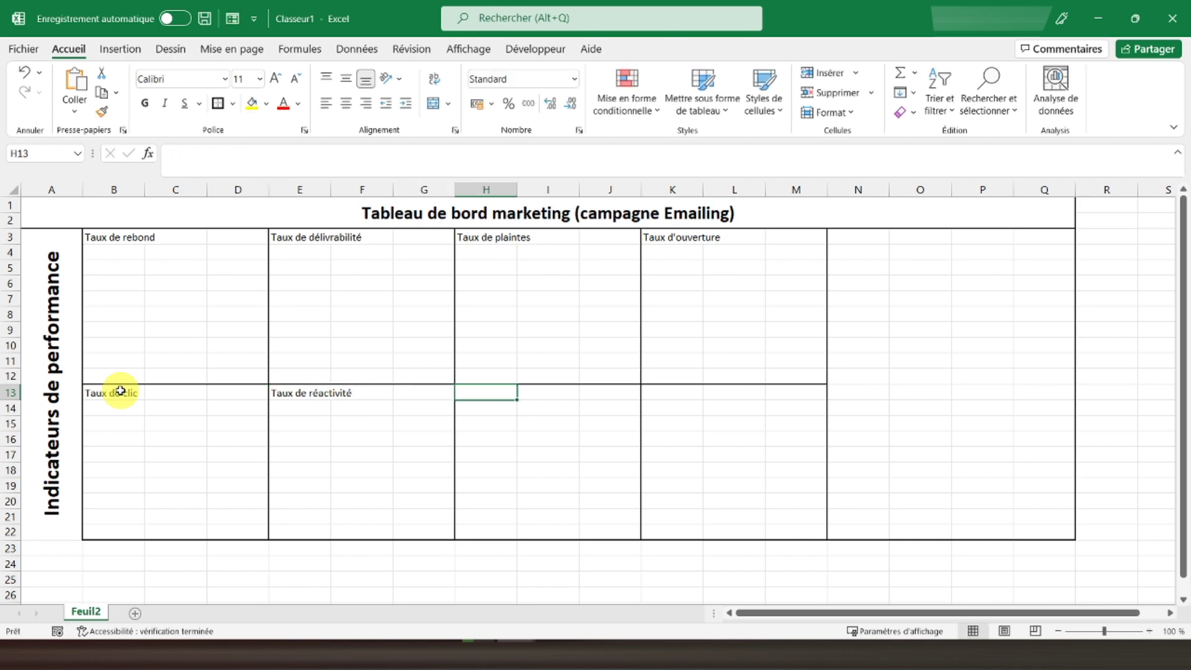
text(Taux de dé)
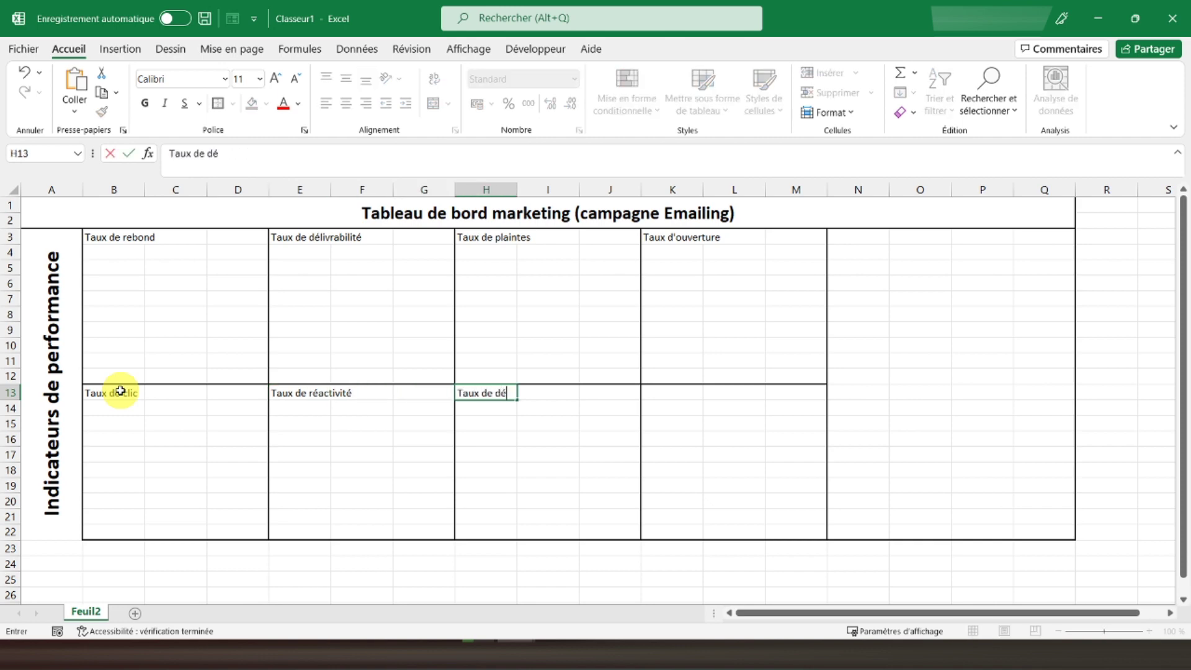
text(sabonnement)
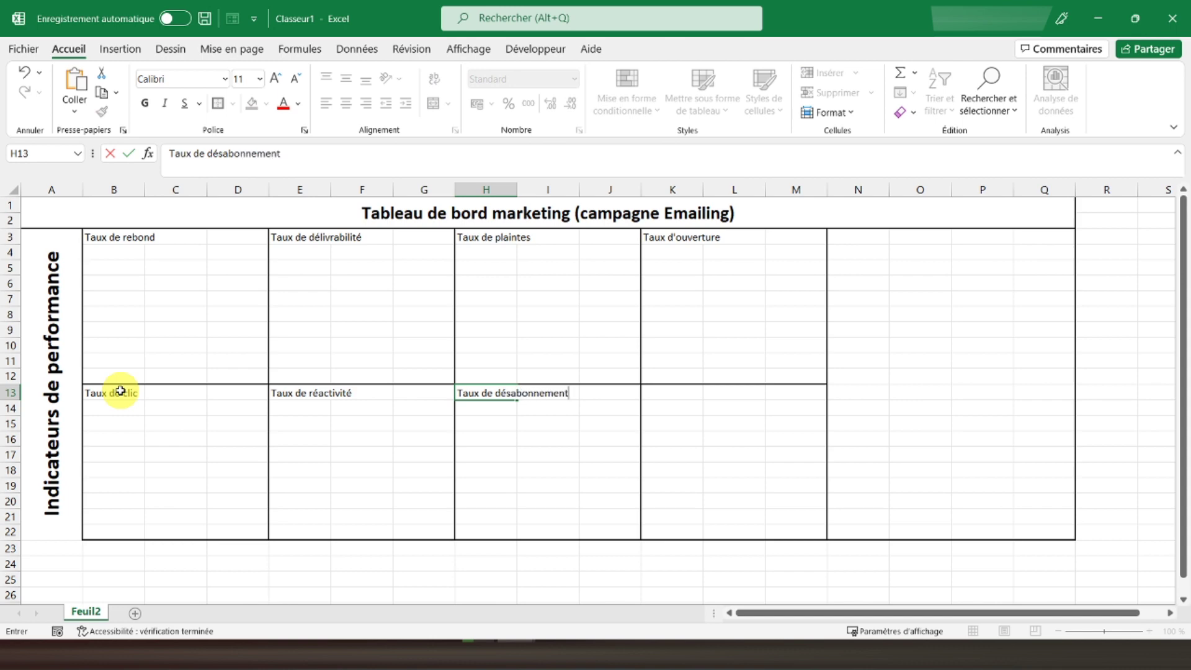
key(Tab)
key(Tab)
key(Tab)
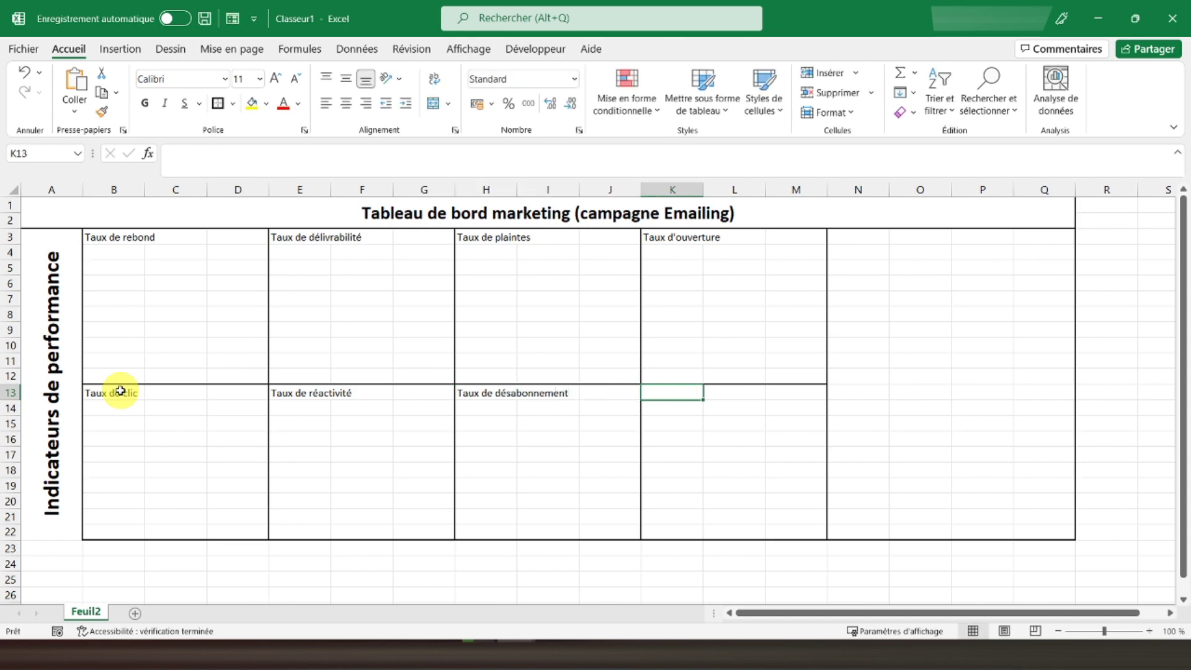
text(Taux de conversion)
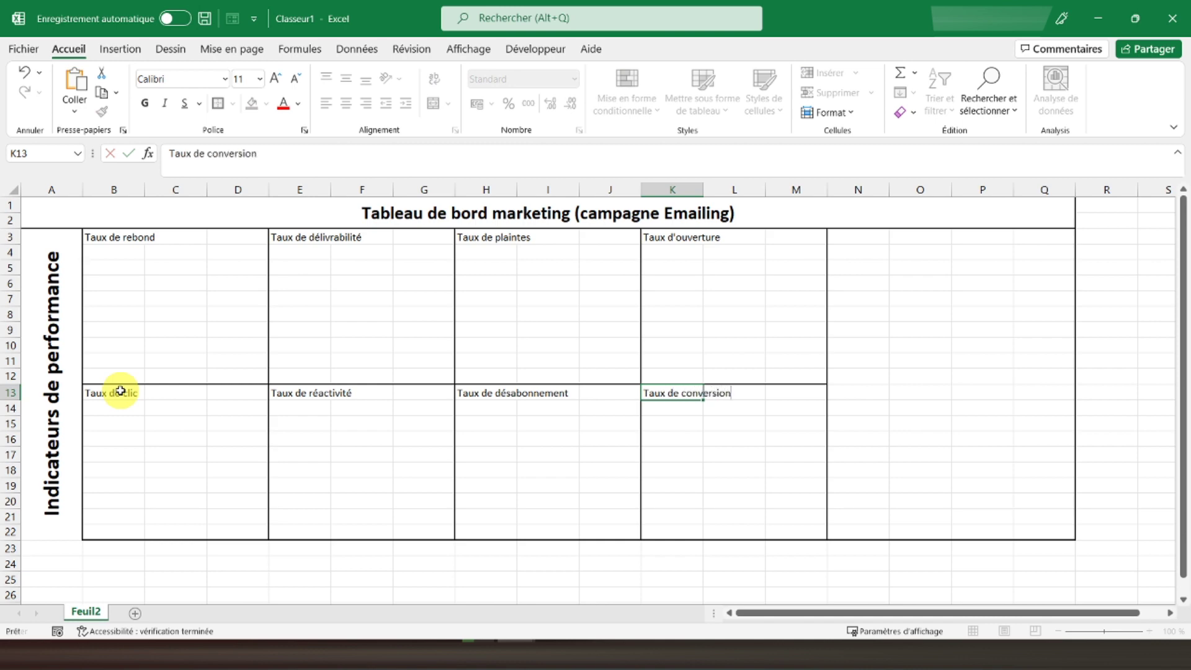
key(Return)
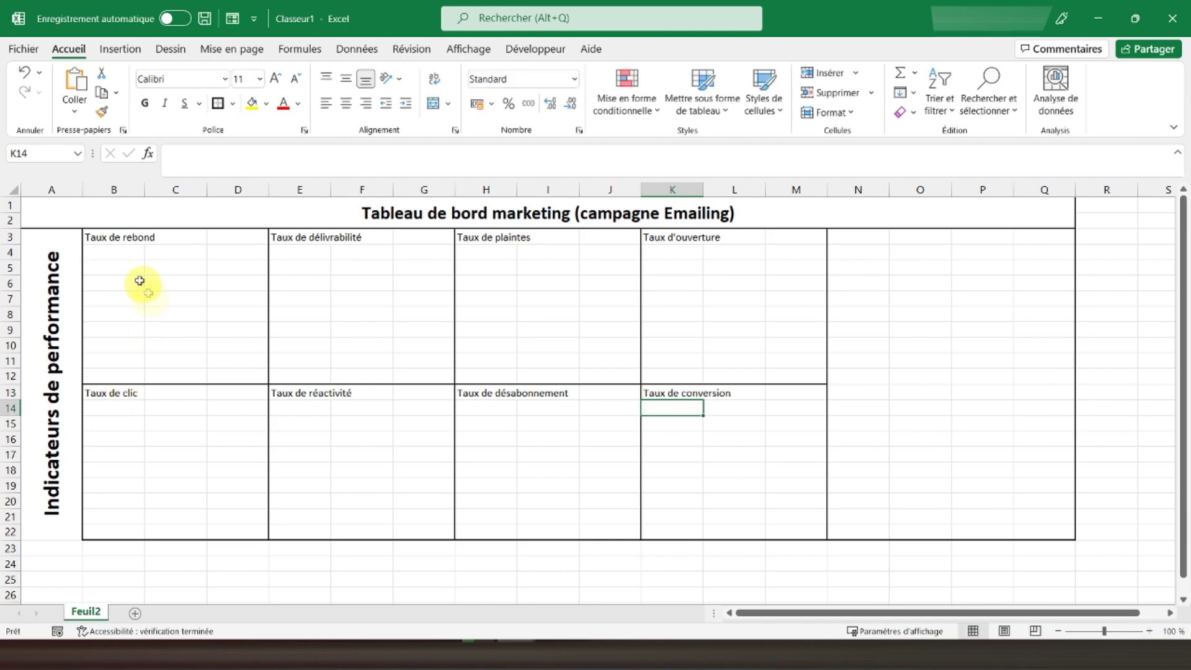
drag(94, 238, 235, 240)
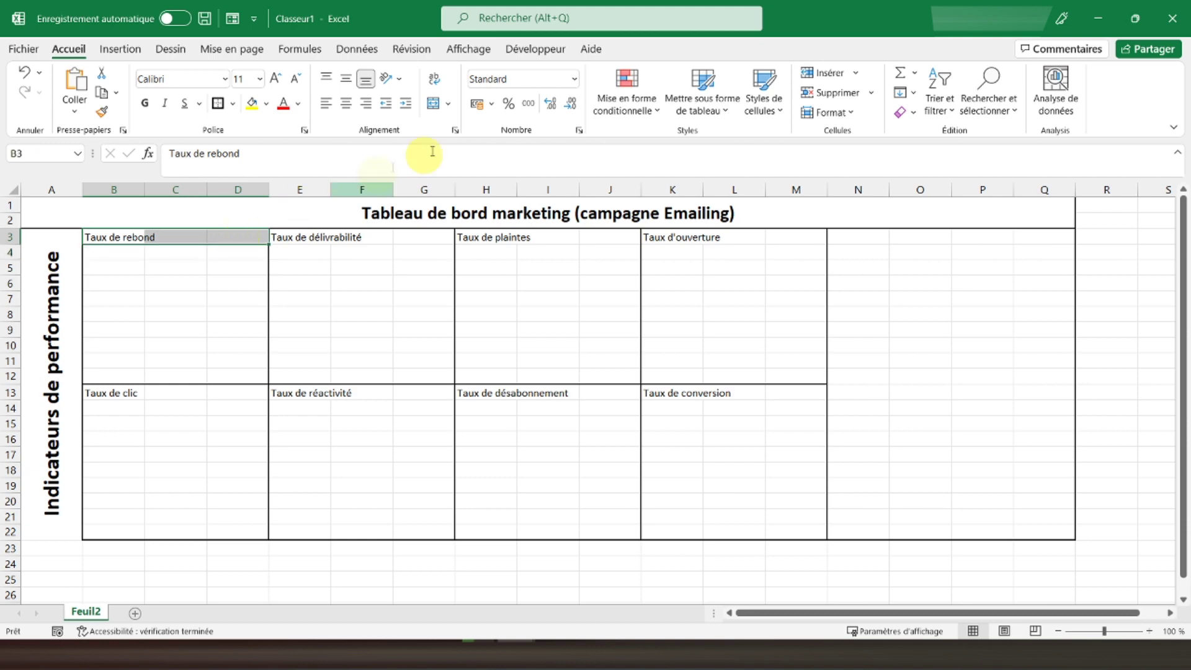
Step: Bold and merge-centre the row 3 headings: Taux de rebond, délivrabilité, plaintes and ouverture
click(433, 103)
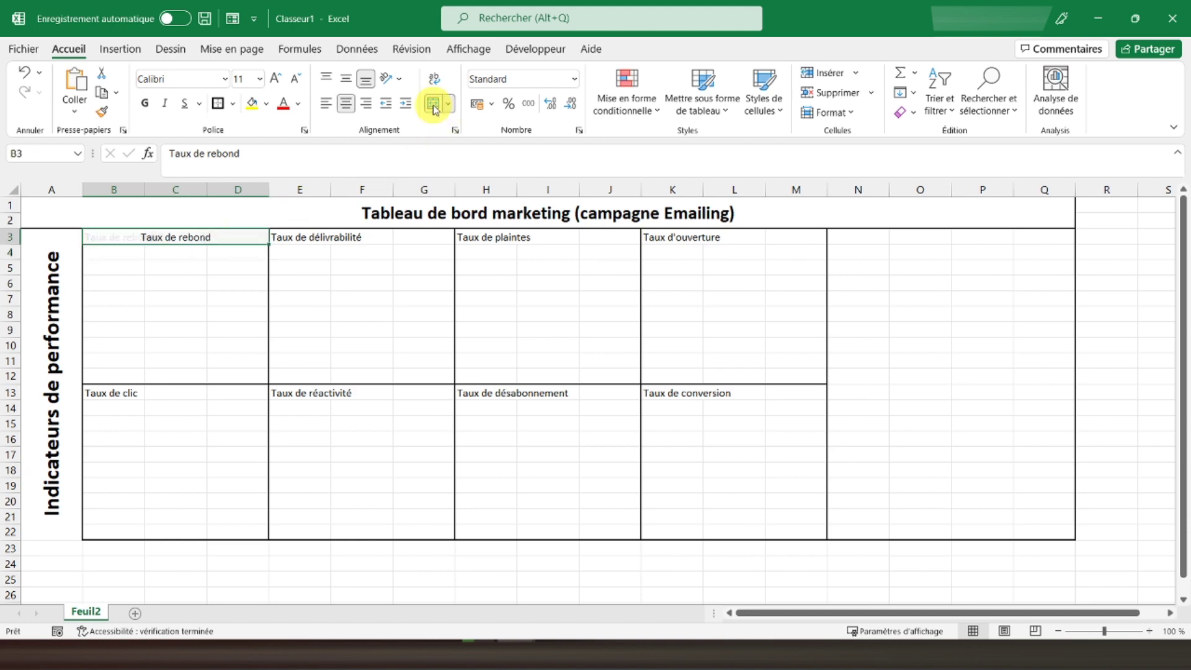
click(145, 103)
drag(287, 237, 434, 237)
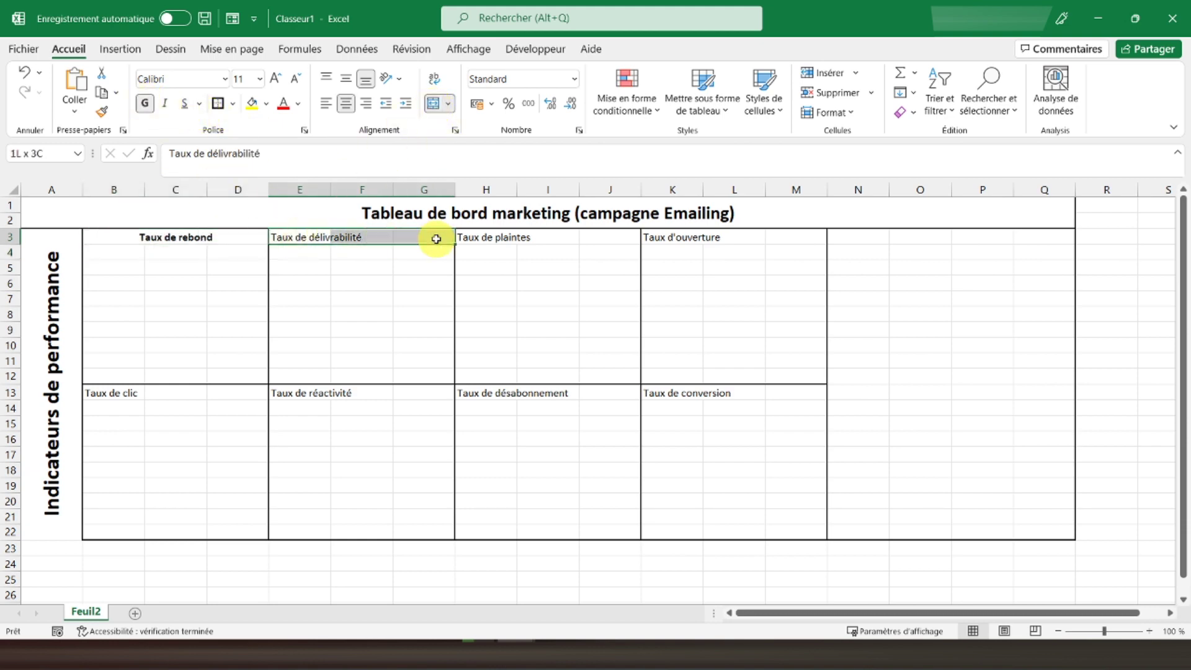
key(ctrl+g)
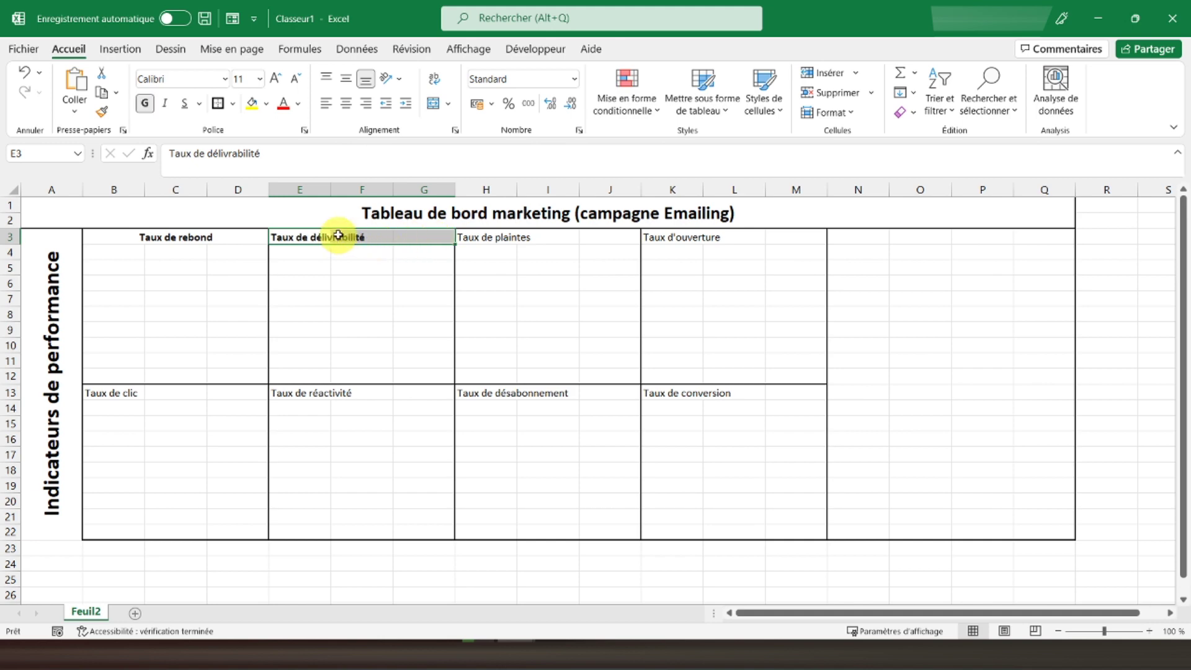
click(434, 109)
drag(466, 235, 587, 236)
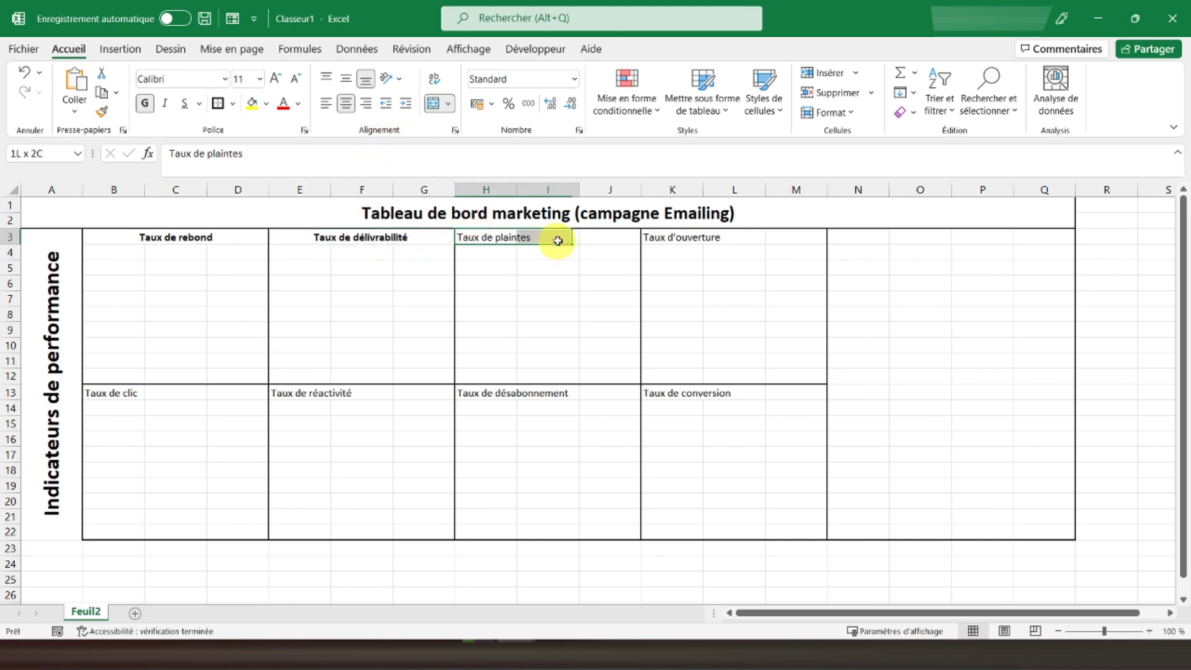
key(F4)
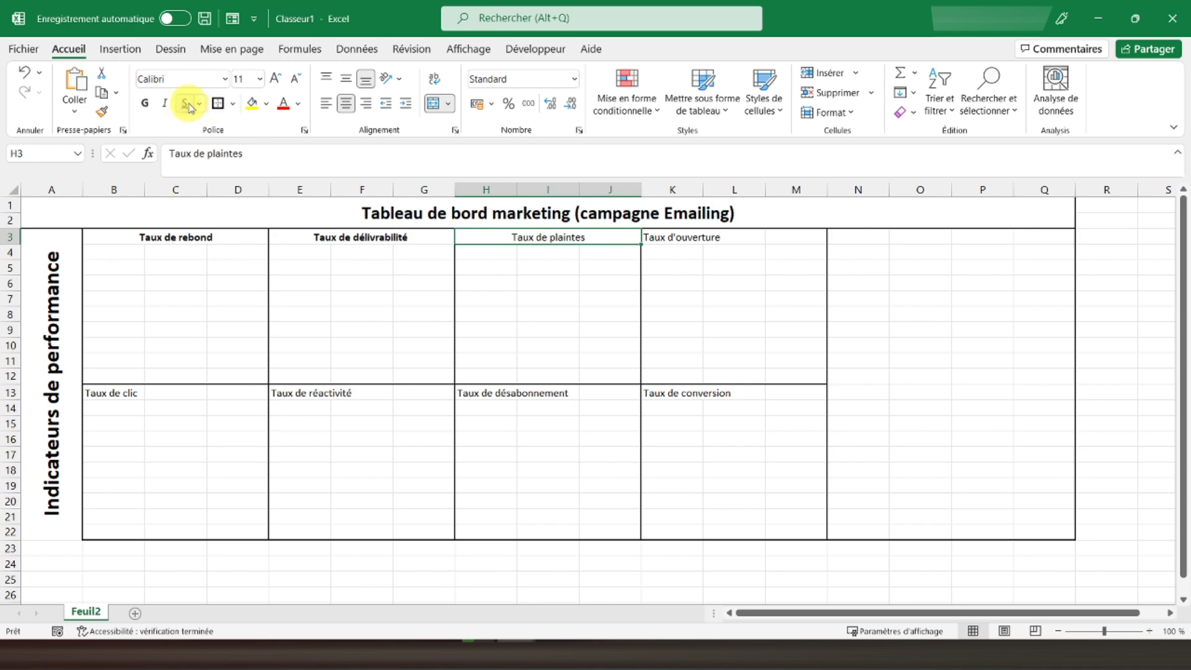
click(144, 102)
drag(664, 235, 781, 239)
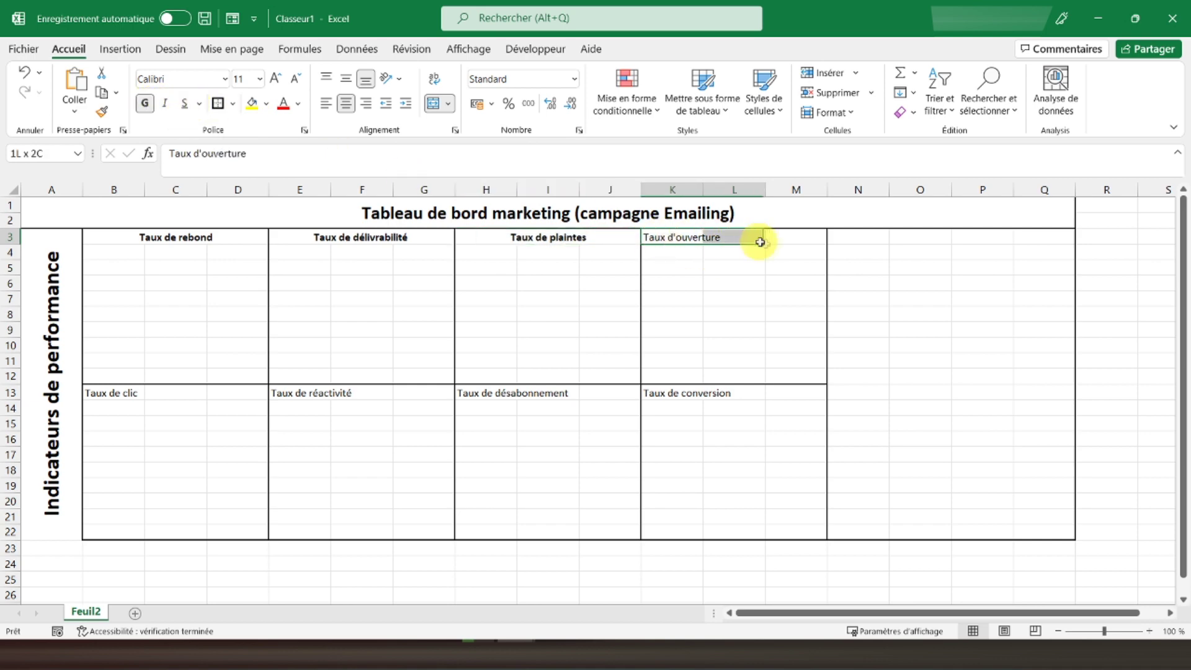
key(ctrl+g)
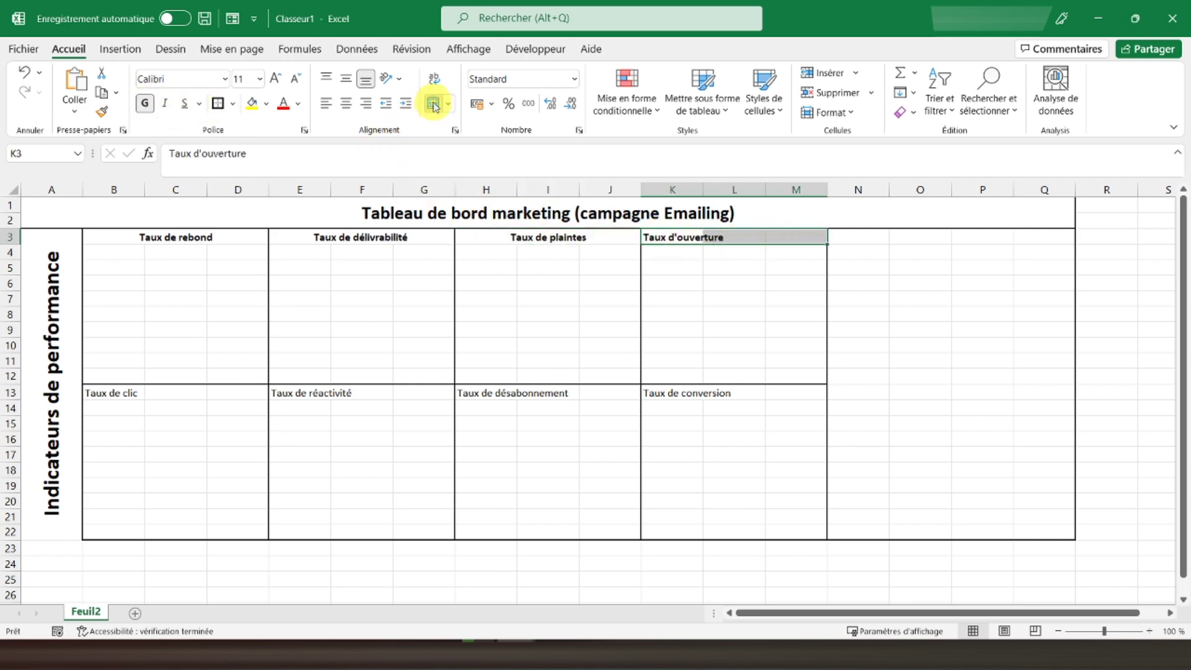
click(434, 105)
Step: Bold and merge-centre Taux de clic across B13:D13 and Taux de réactivité across E13:G13
drag(113, 396, 248, 394)
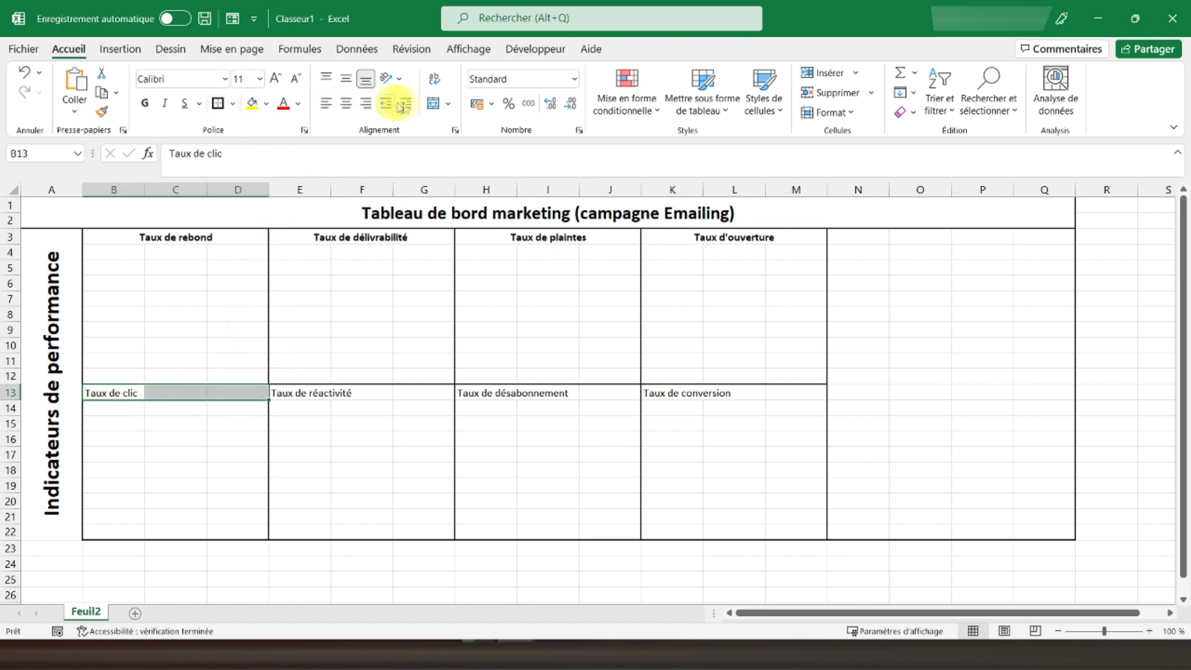
click(434, 104)
click(147, 106)
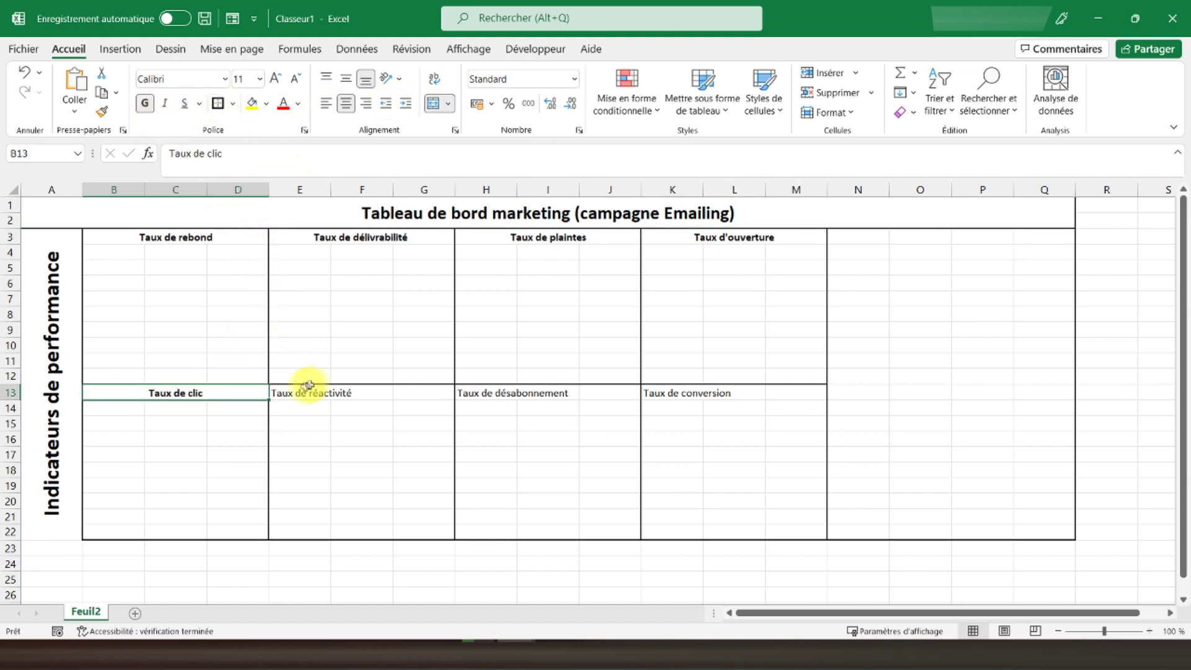
drag(310, 393, 422, 392)
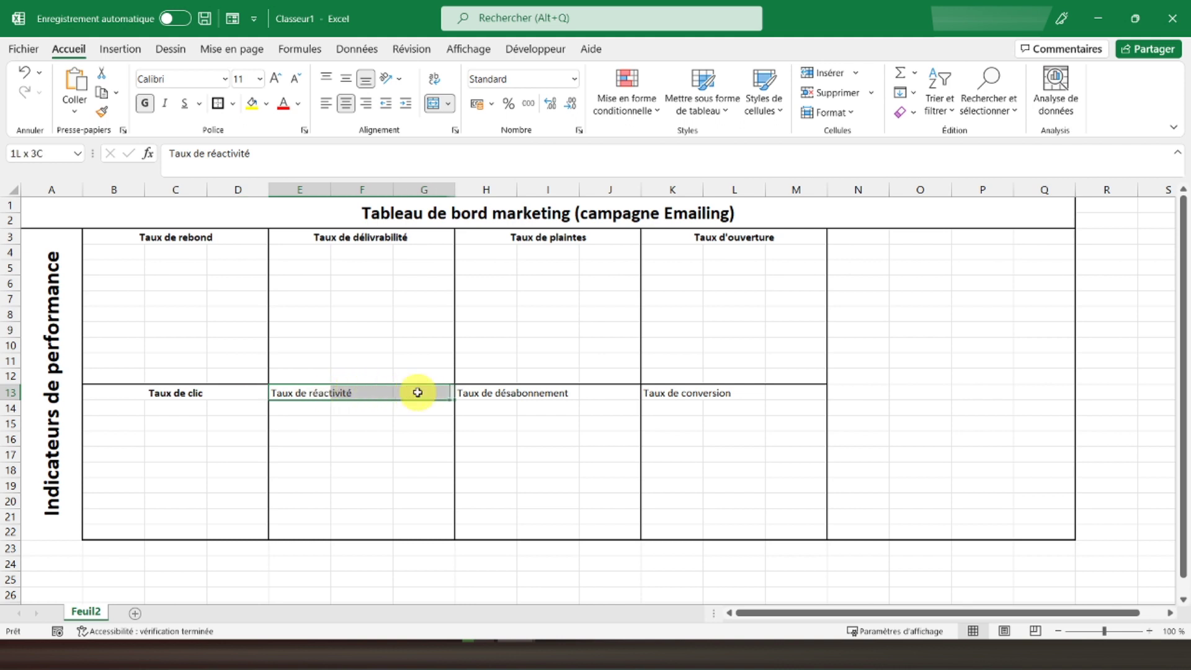
click(434, 104)
click(145, 104)
Step: Bold and merge-centre Taux de désabonnement across H13:J13 and Taux de conversion across K13:M13
drag(471, 393, 611, 392)
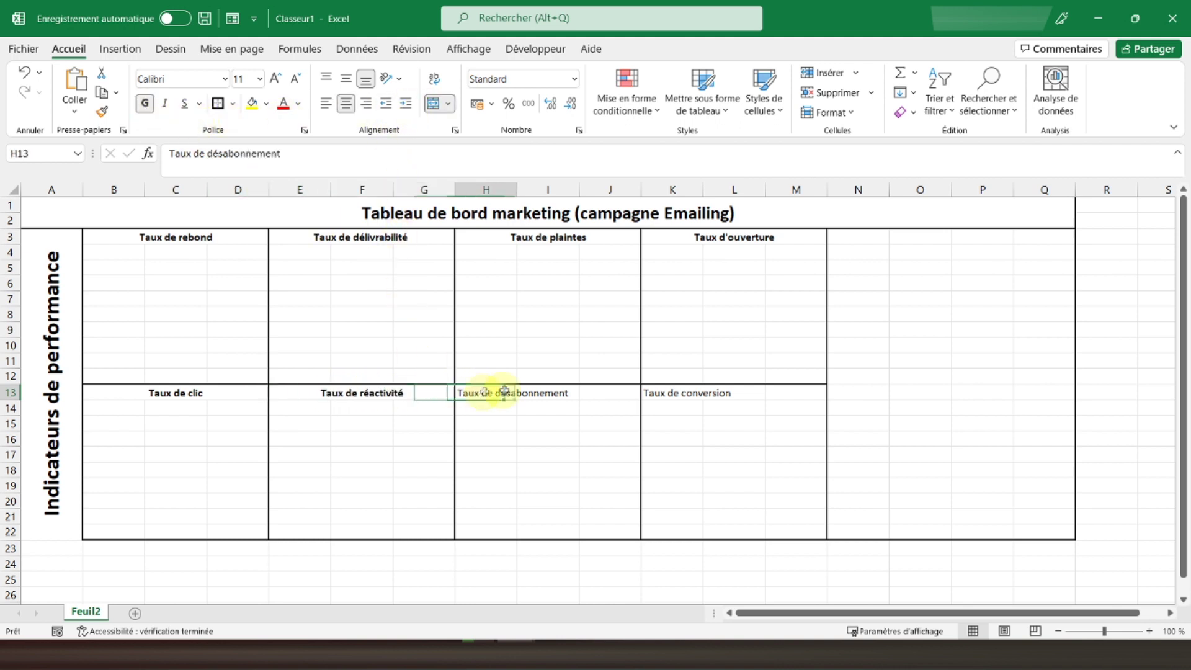
click(432, 105)
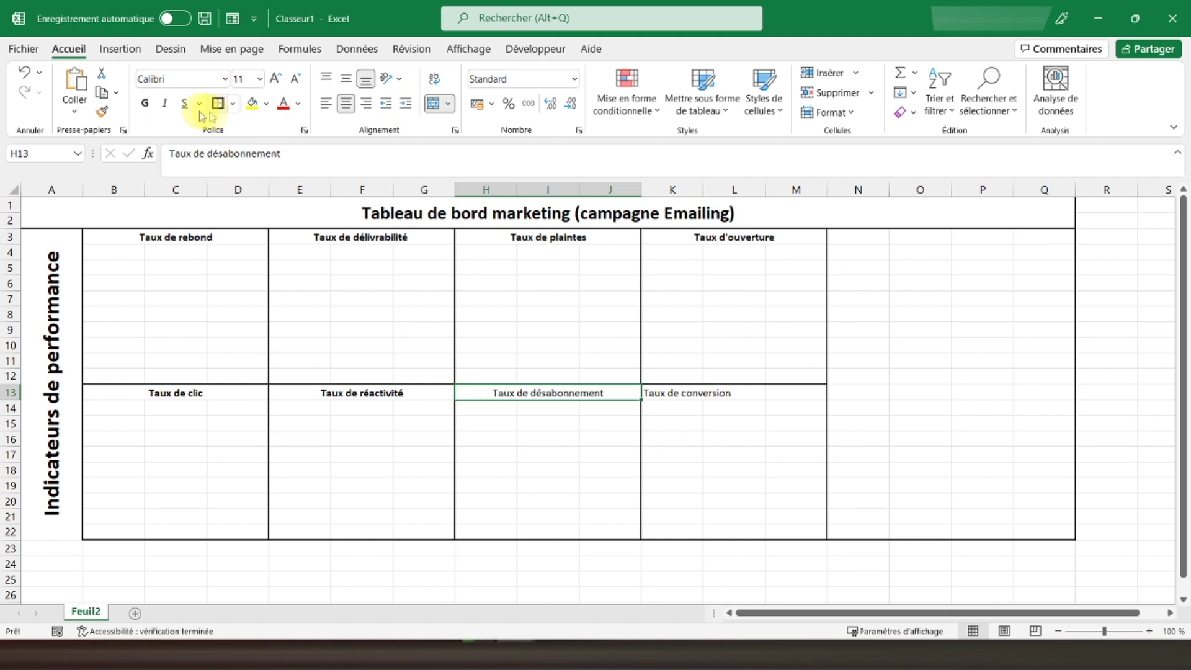
click(146, 103)
drag(655, 395, 805, 393)
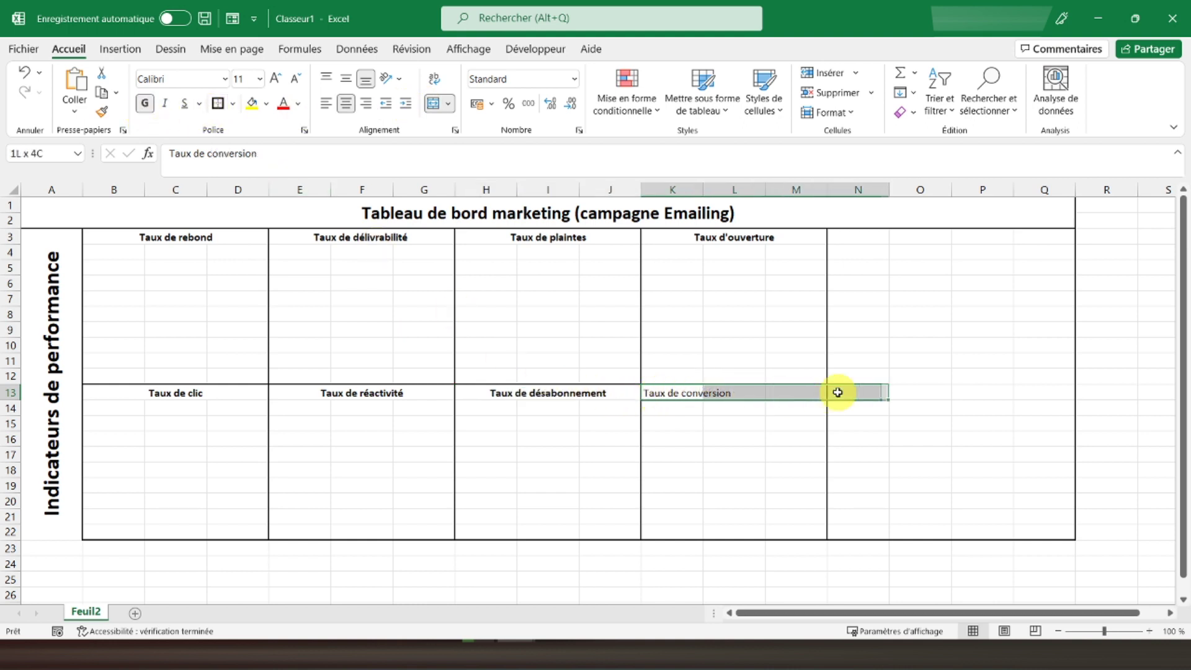
click(433, 104)
click(145, 104)
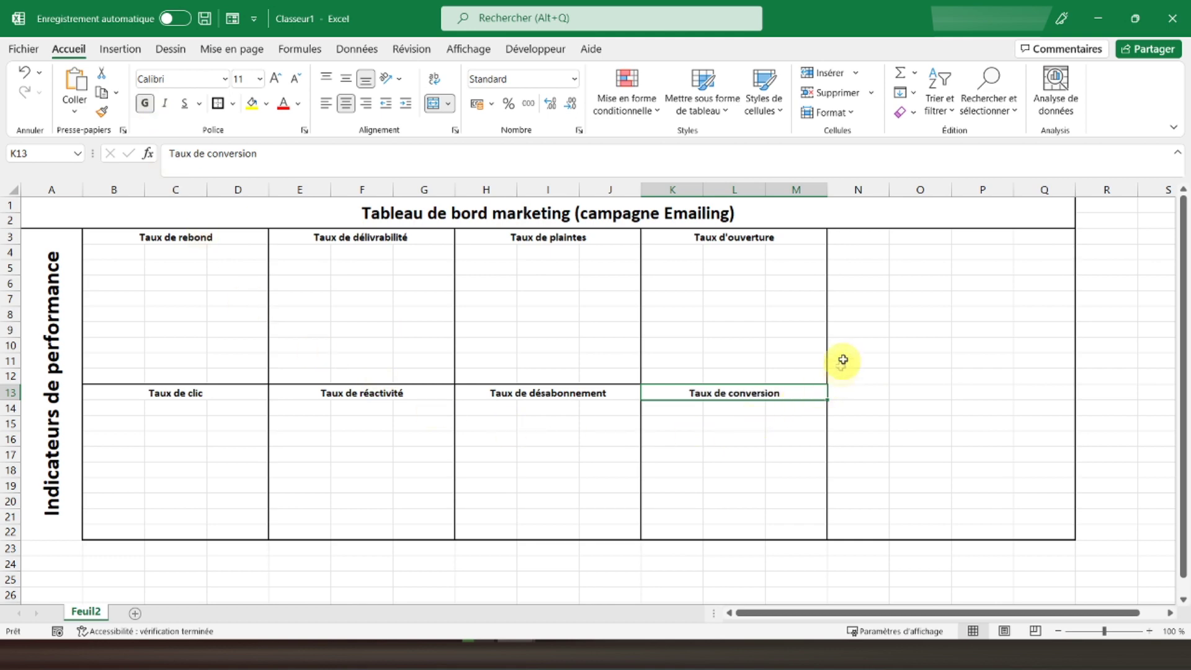
drag(855, 230, 1042, 531)
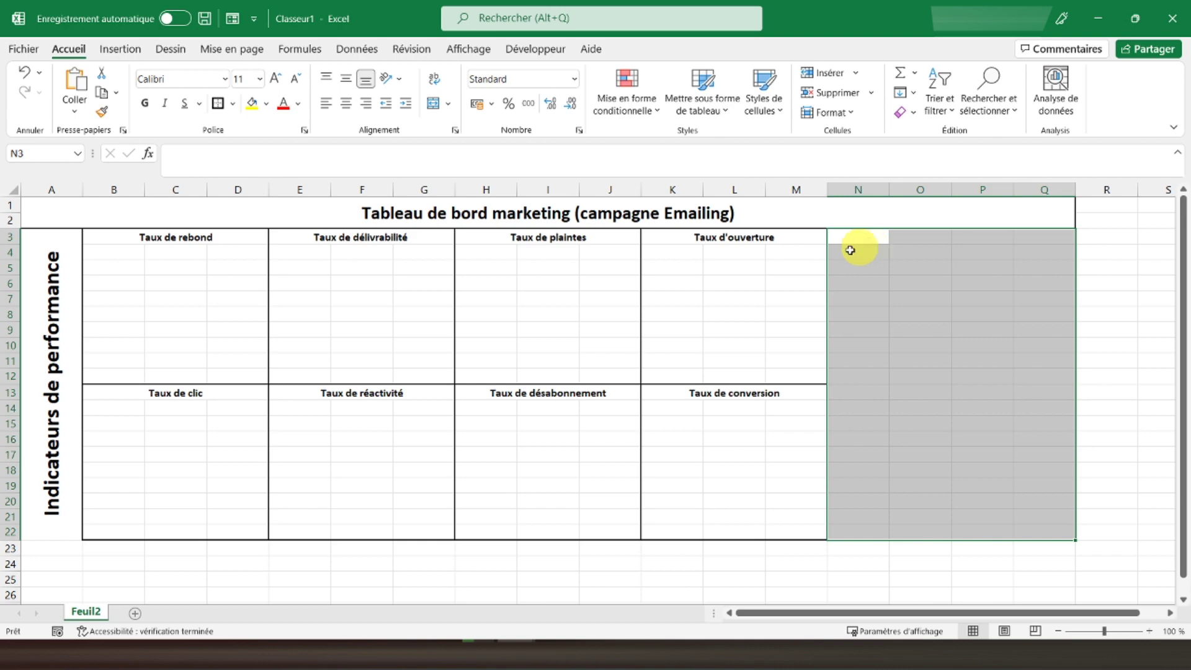
Step: Enter 'Actions à mener' in N3, merge-centre it across N3:Q3 and make it bold
click(205, 282)
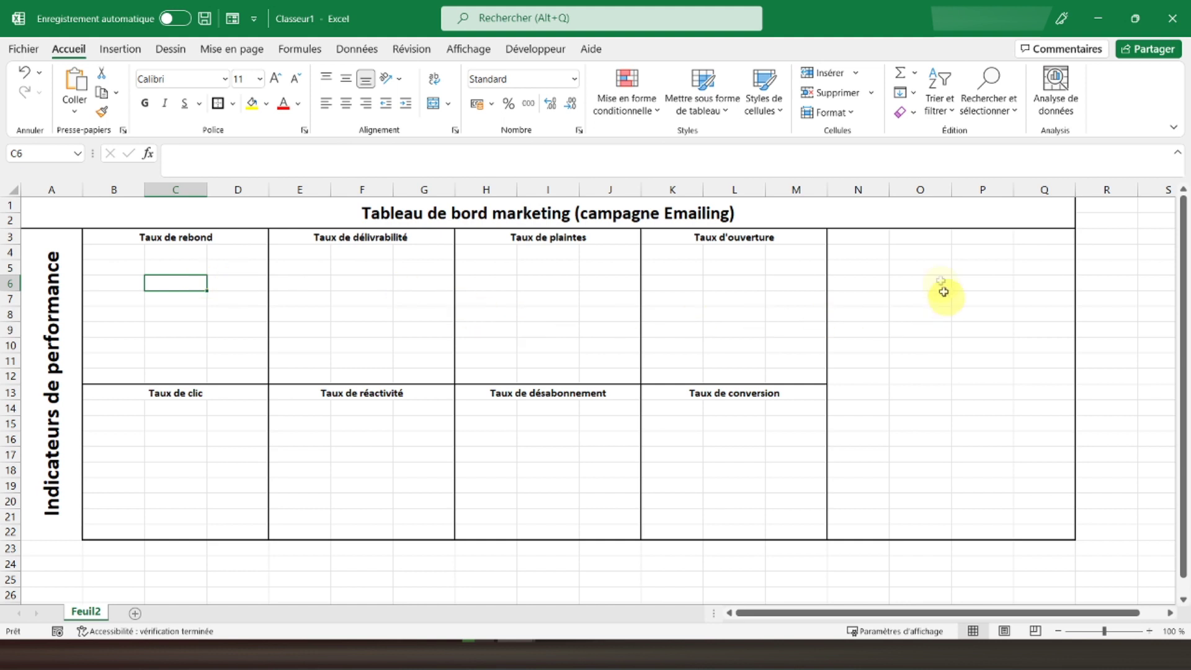
click(864, 241)
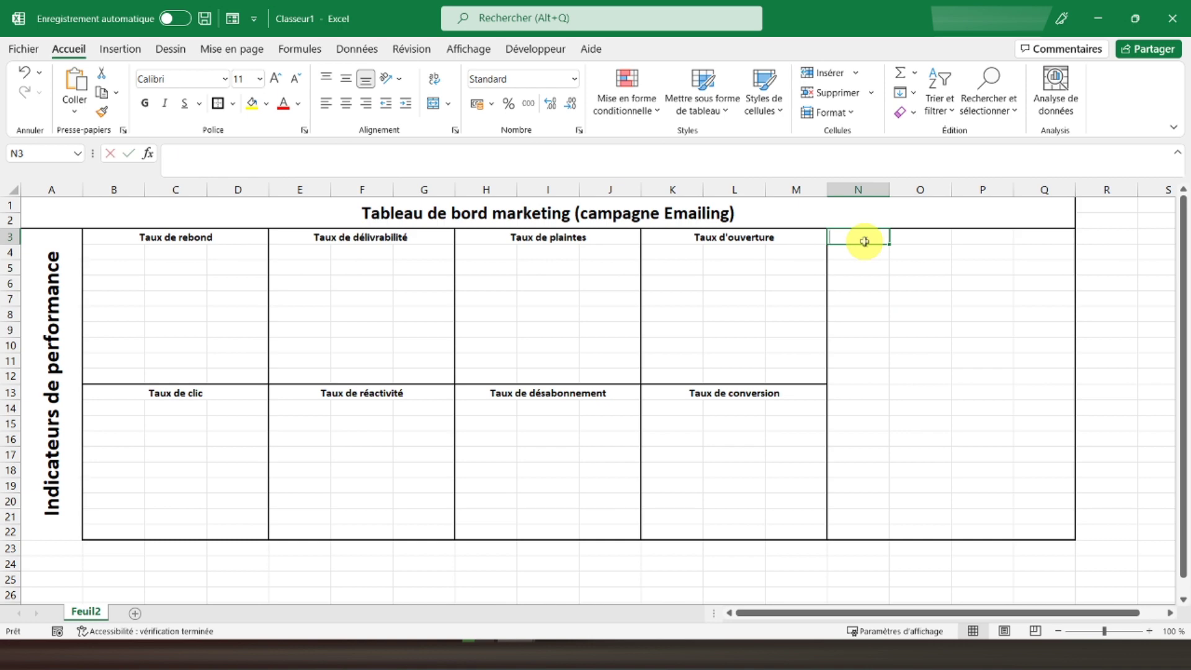
text(Actions)
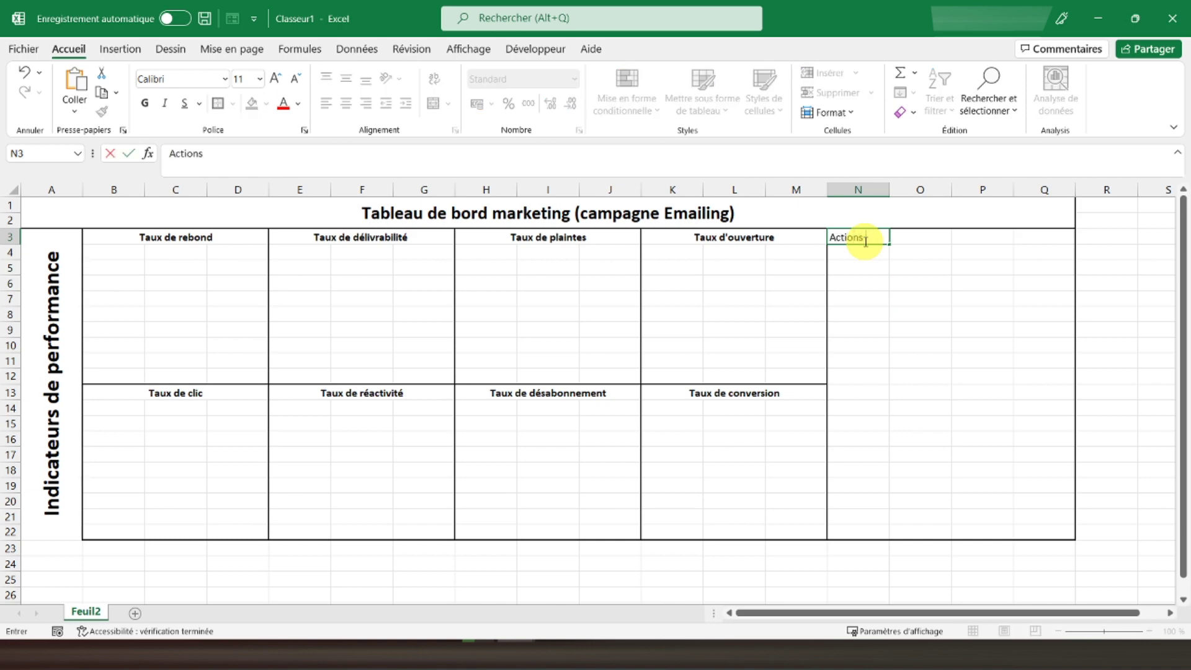
text( à mener)
key(Return)
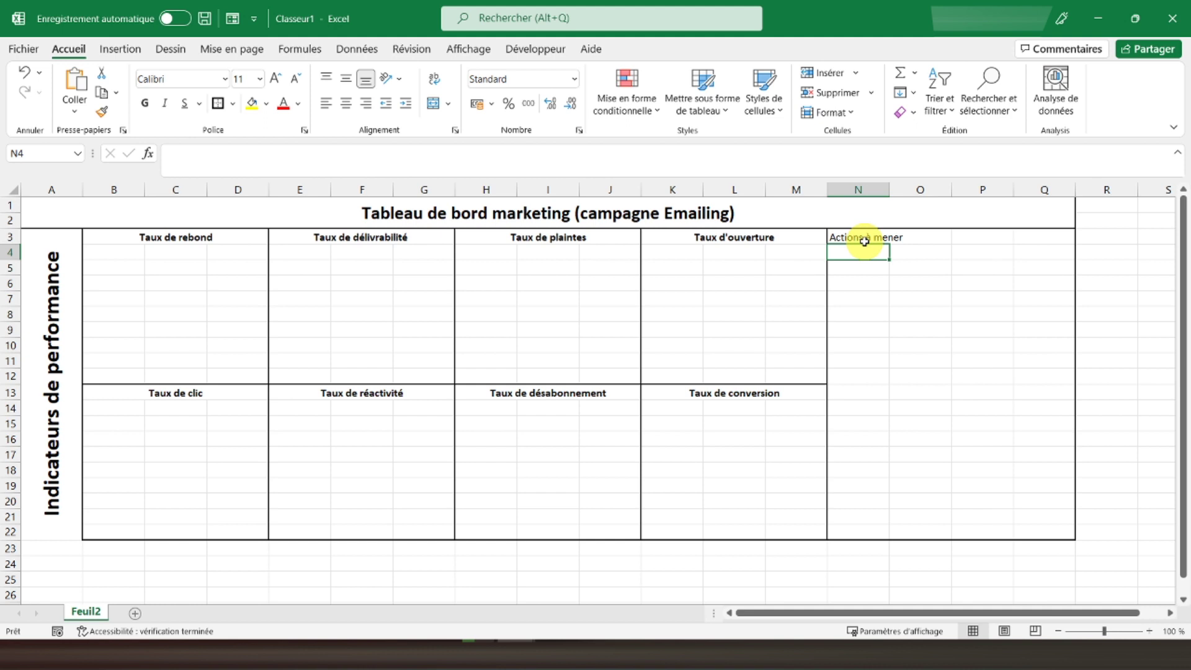
drag(864, 240, 1018, 234)
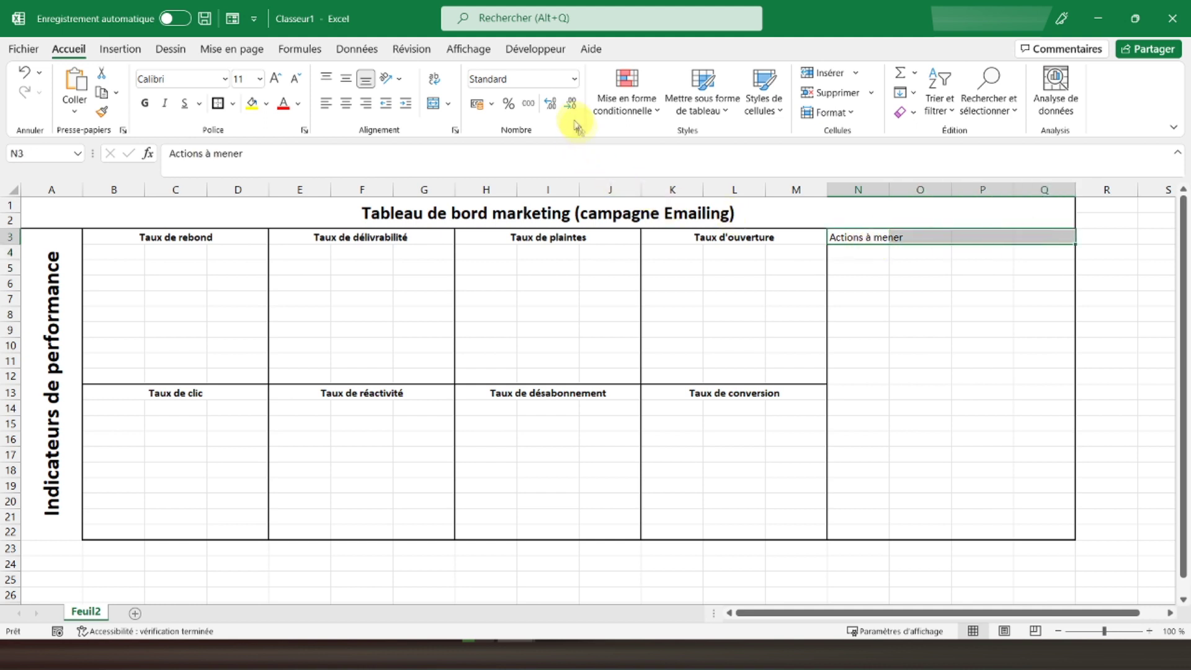
click(433, 103)
click(144, 103)
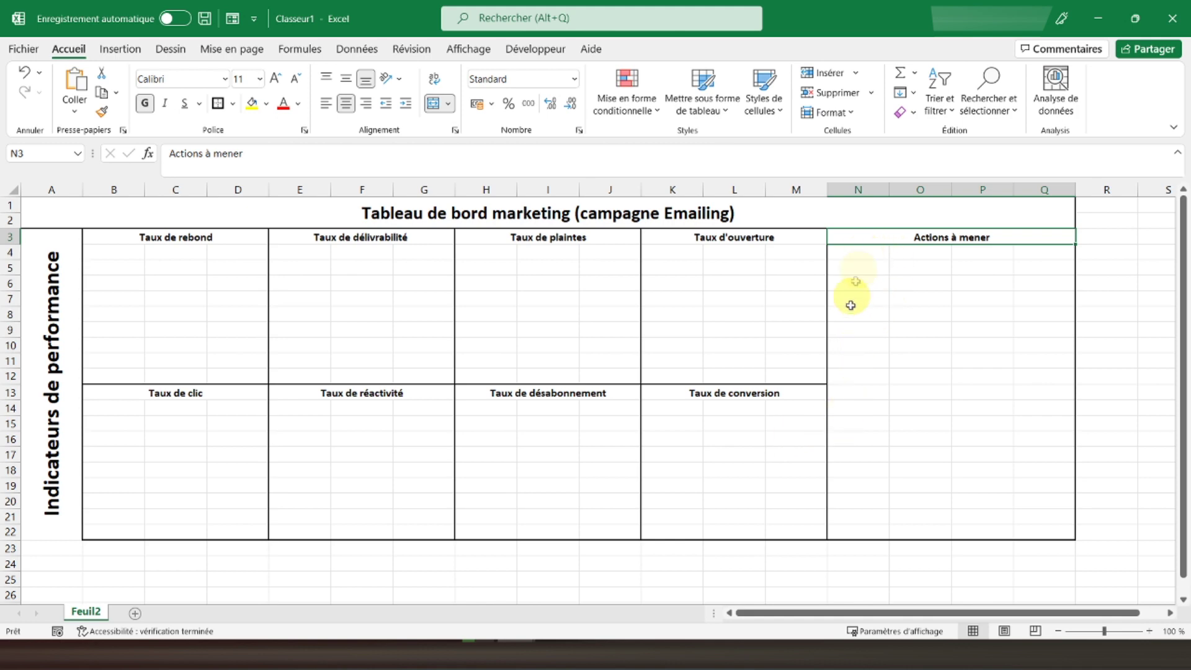
click(66, 354)
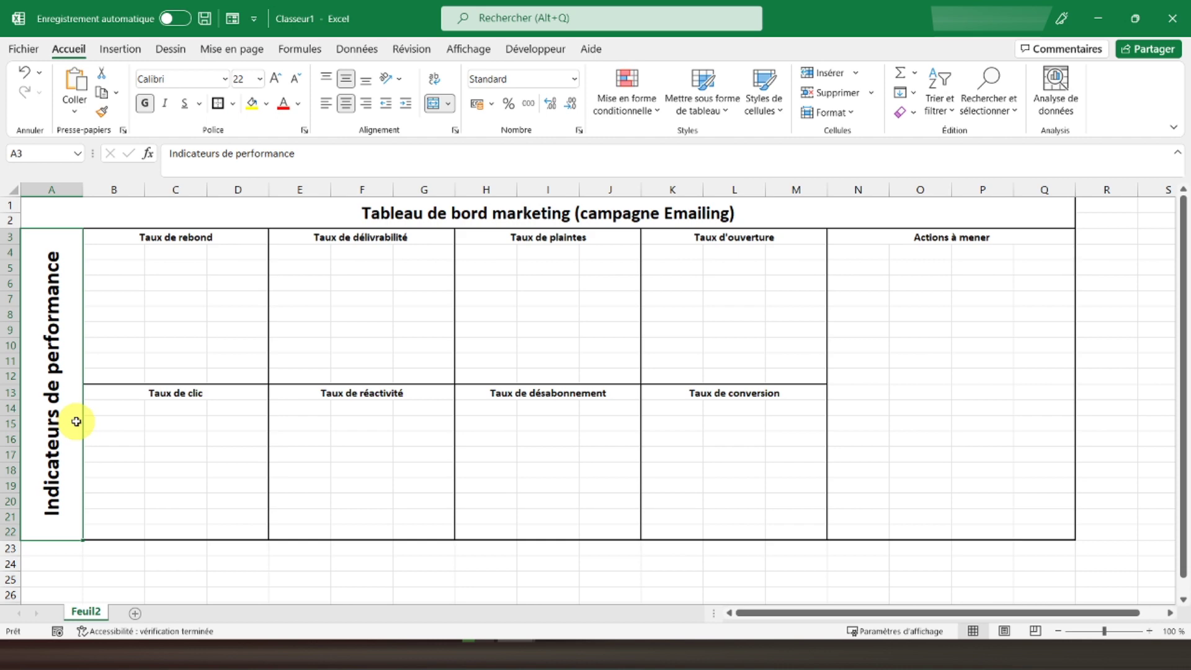
scroll(76, 422, down, 3)
Step: Merge cells A23:A31 into one cell and label it 'Journal d'activités'
scroll(77, 422, down, 1)
scroll(76, 421, down, 2)
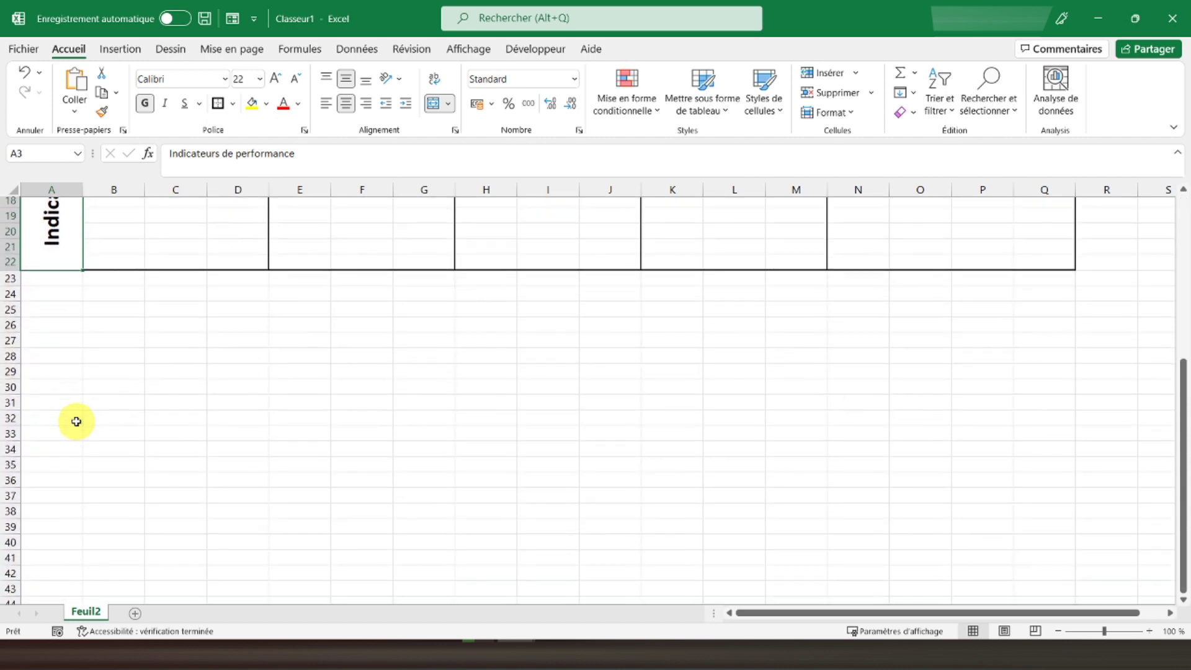
click(51, 269)
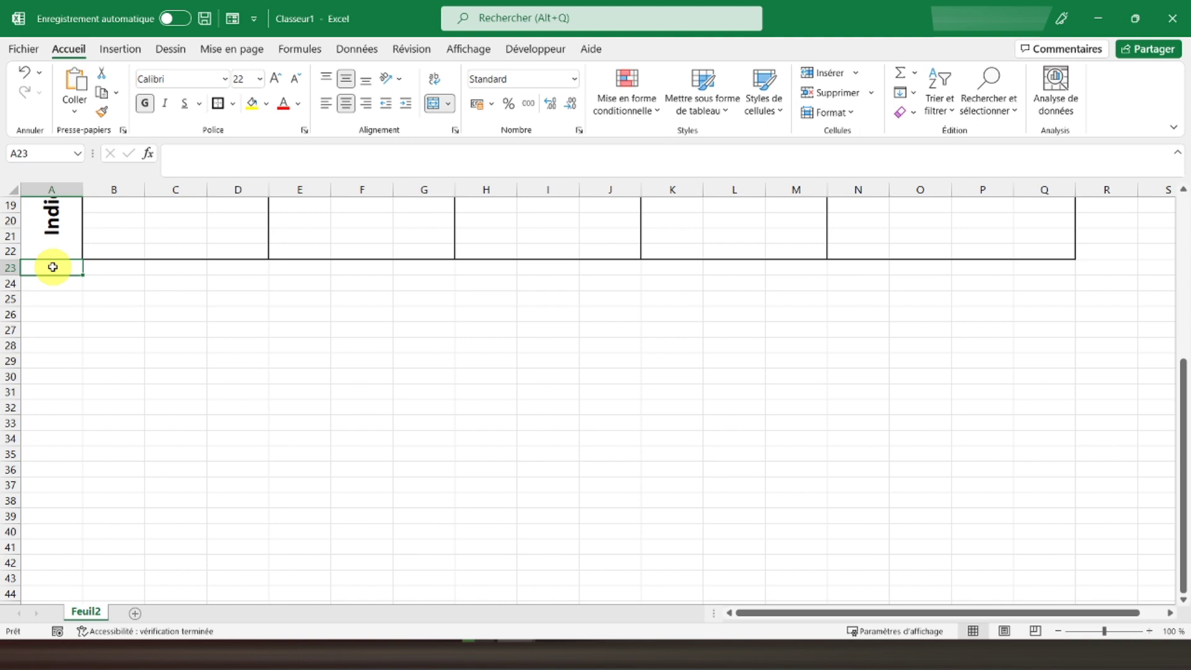
drag(52, 267, 43, 394)
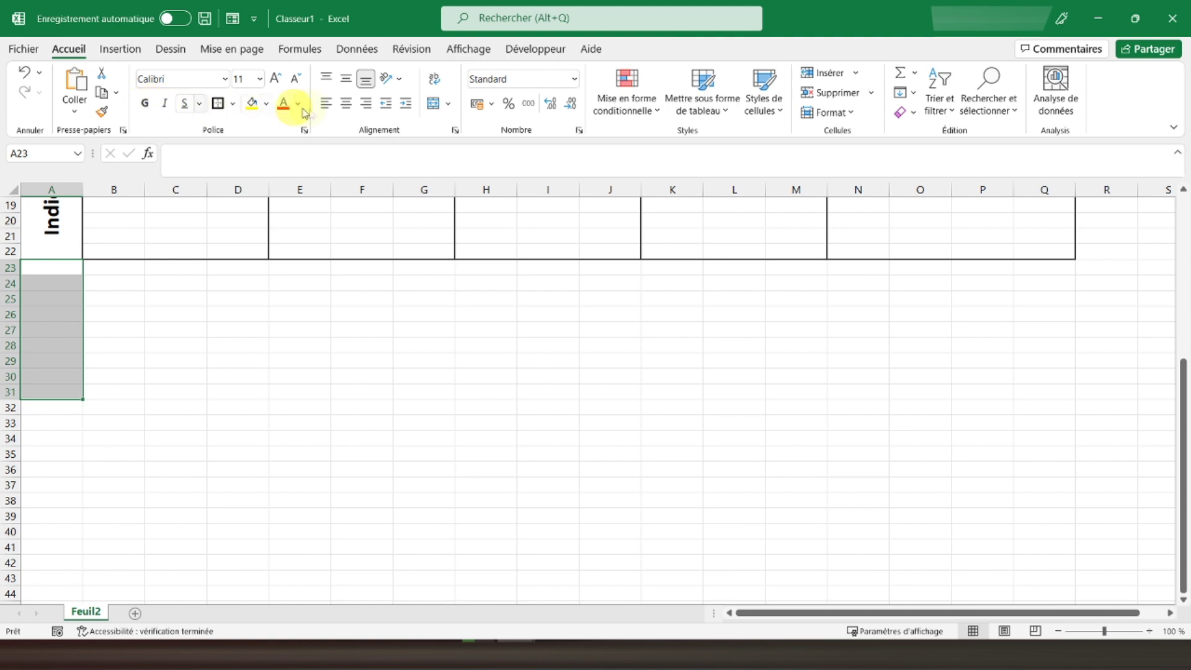
click(433, 103)
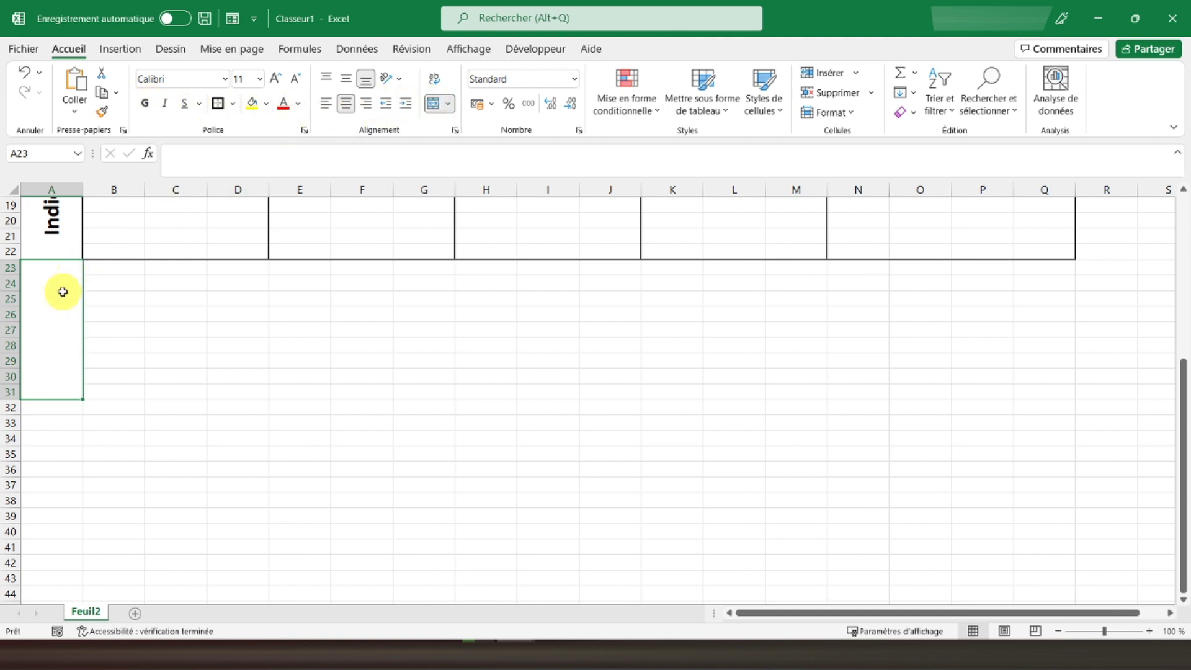
text(Journal d'activités)
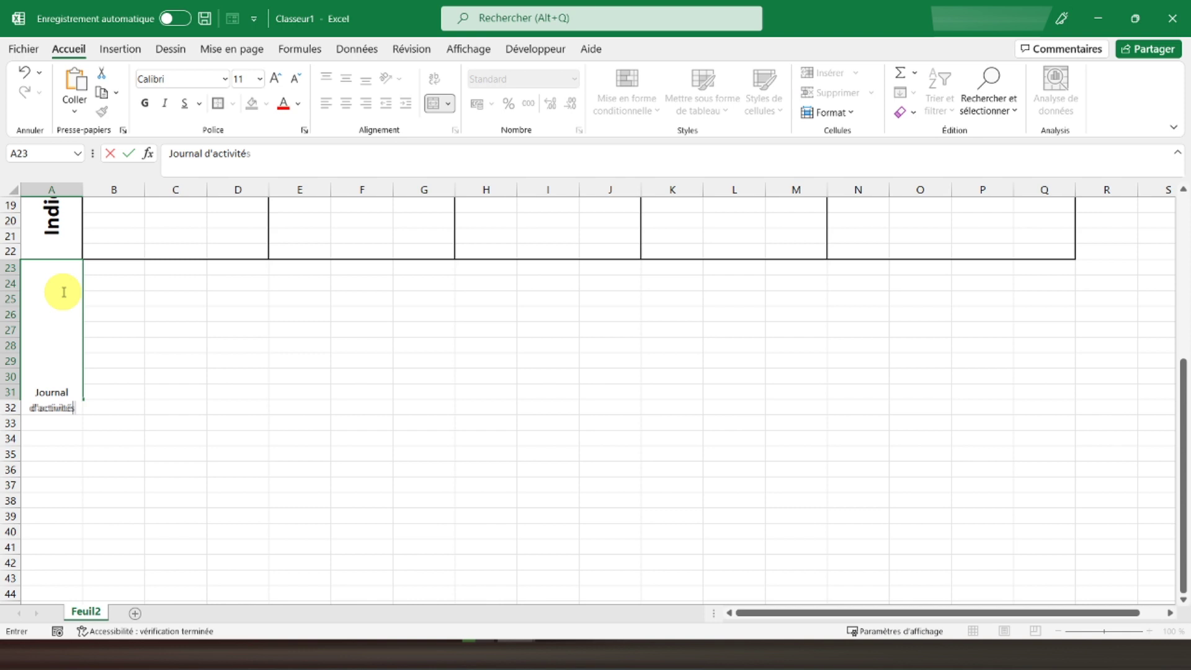
key(Return)
click(62, 292)
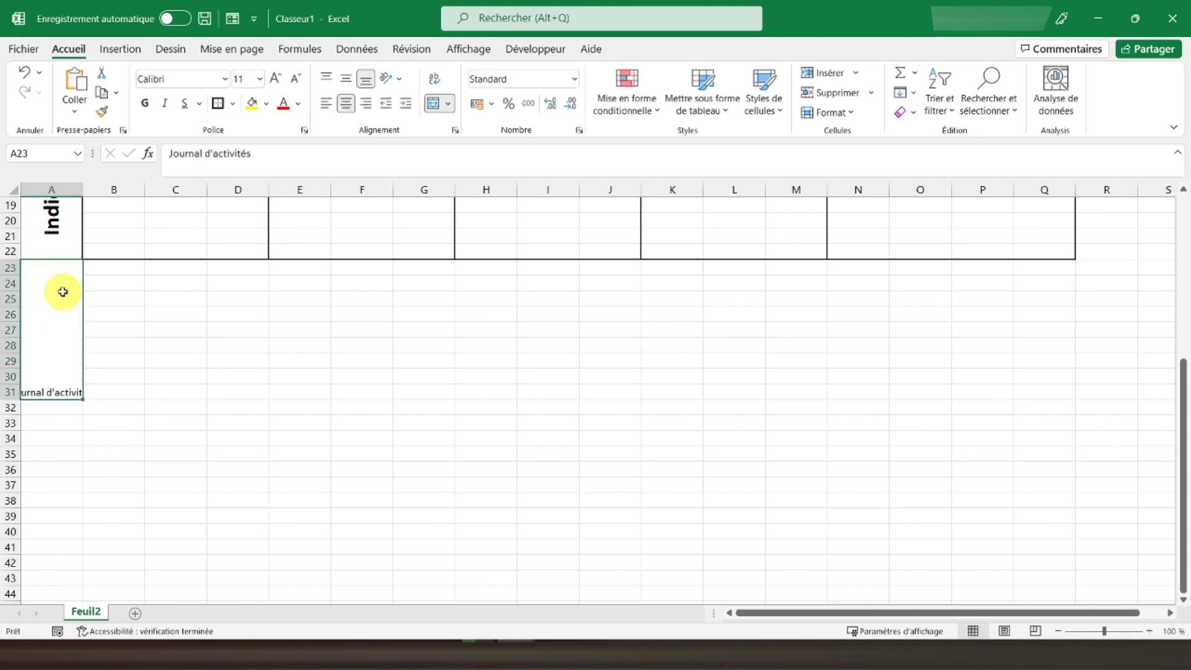
right_click(52, 301)
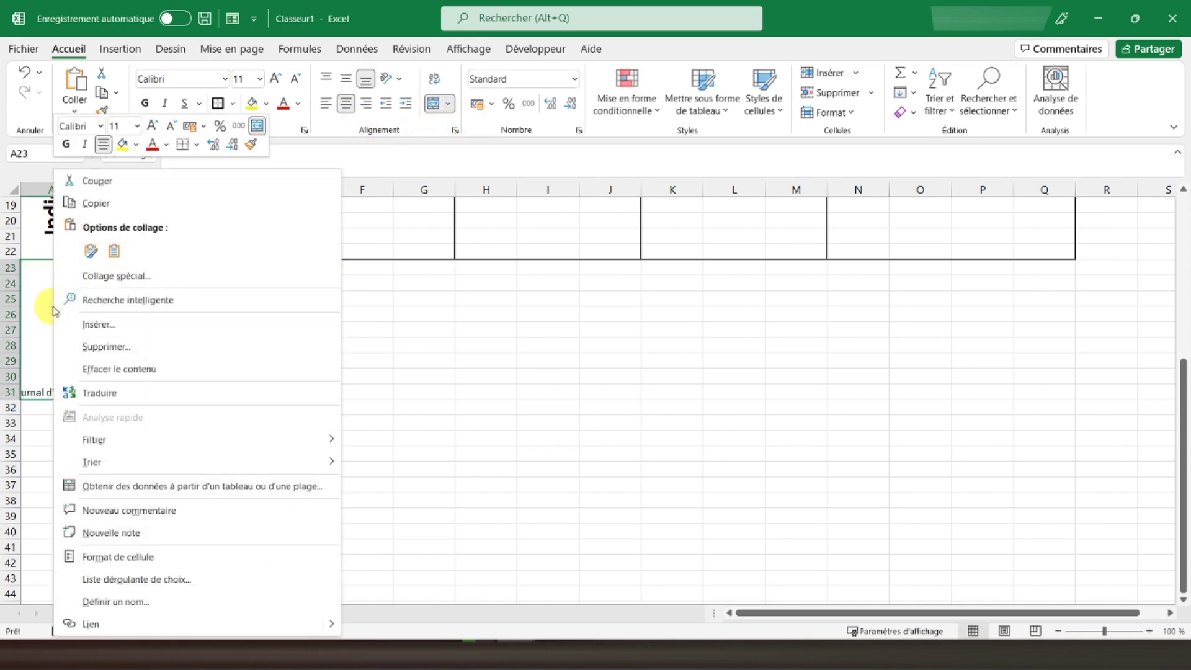
Step: Rotate the Journal d'activités label to 90 degrees and centre it vertically in A23:A31
click(124, 554)
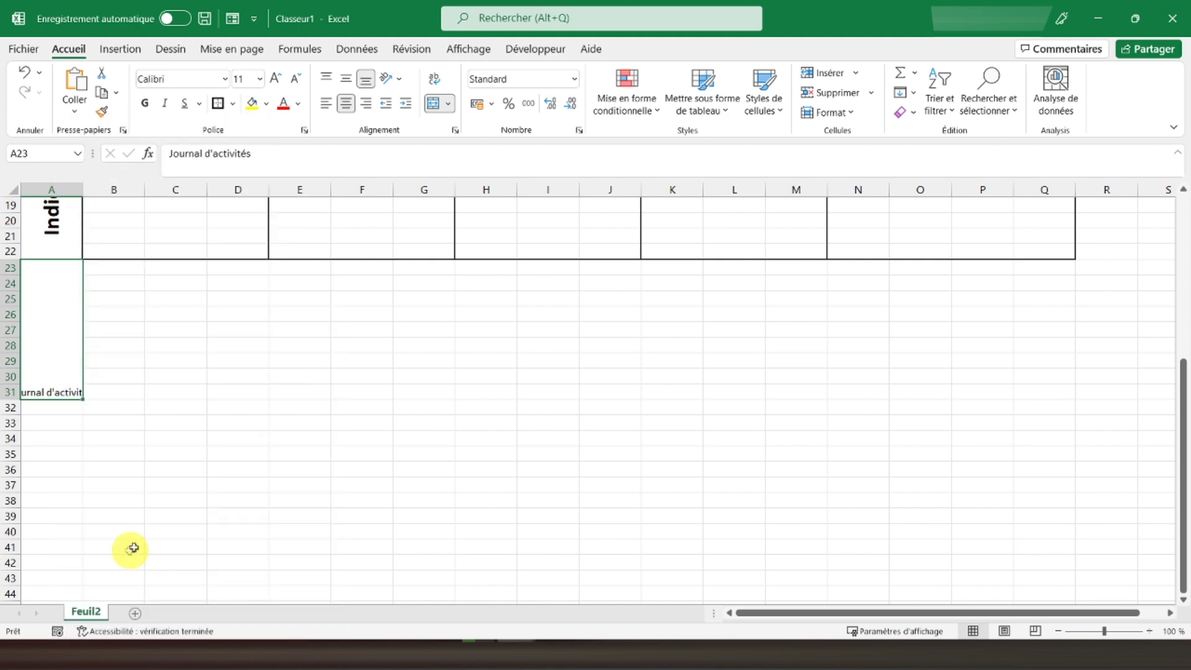
click(101, 300)
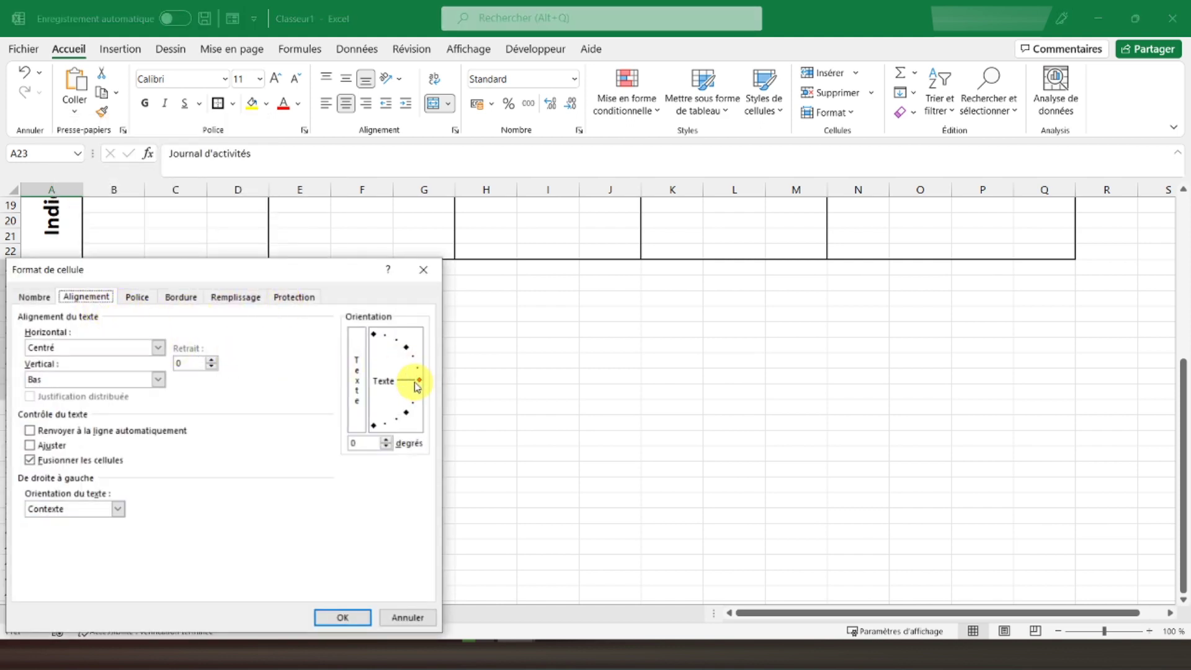
drag(416, 380, 366, 348)
click(343, 617)
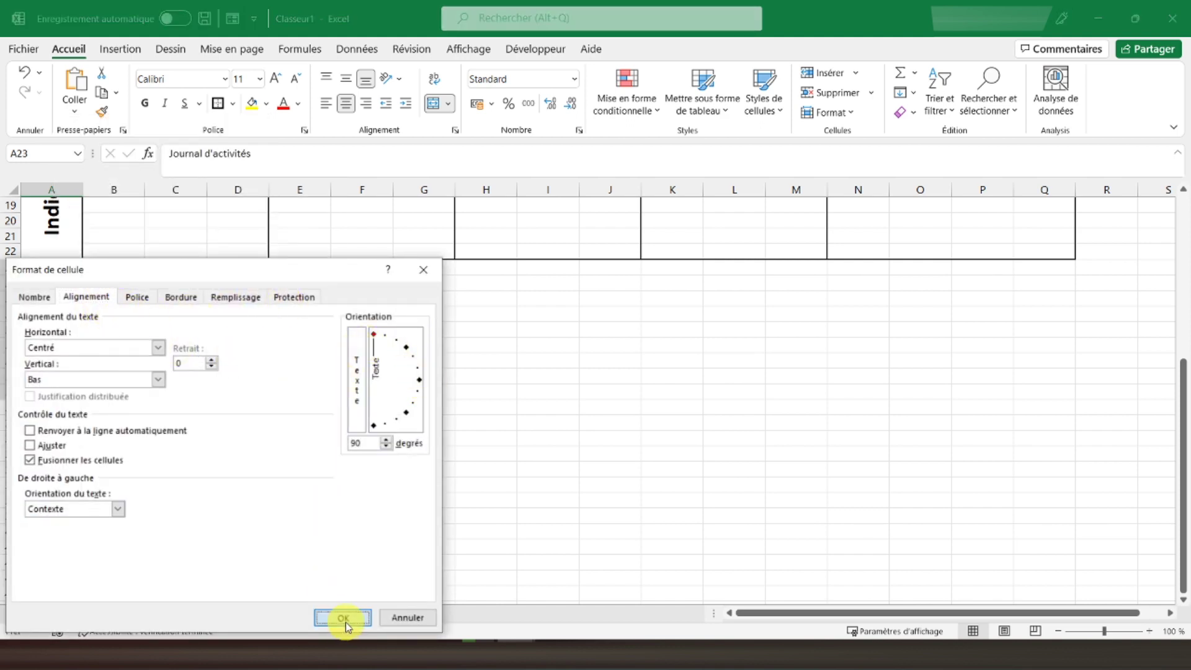
click(346, 79)
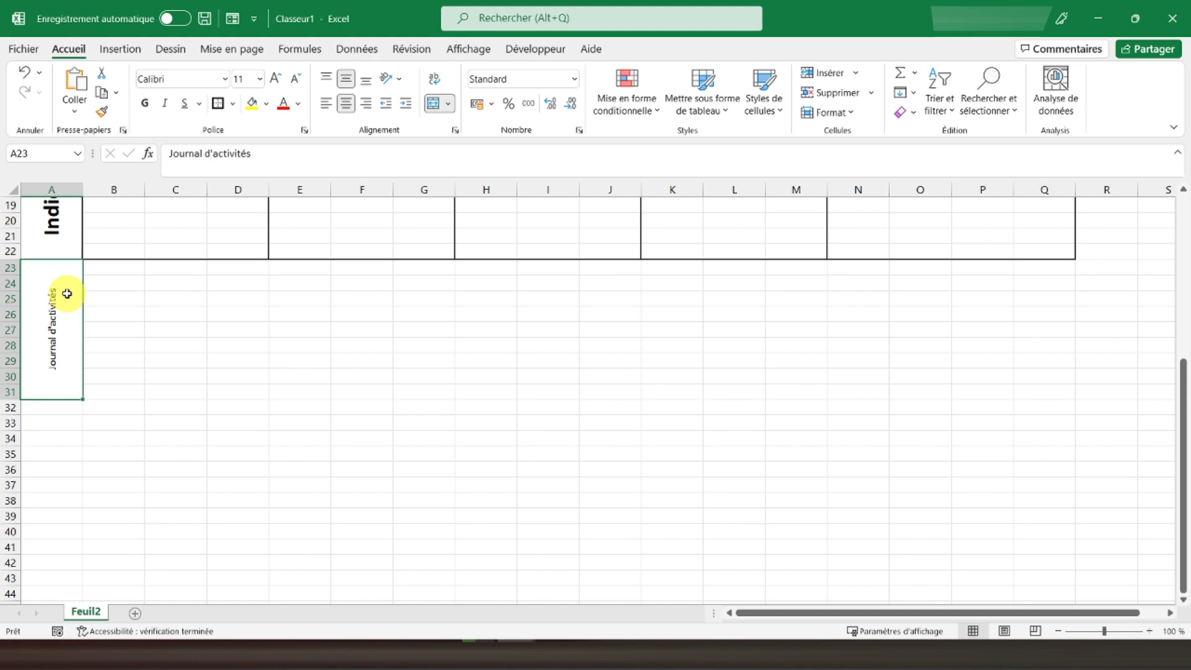
click(125, 281)
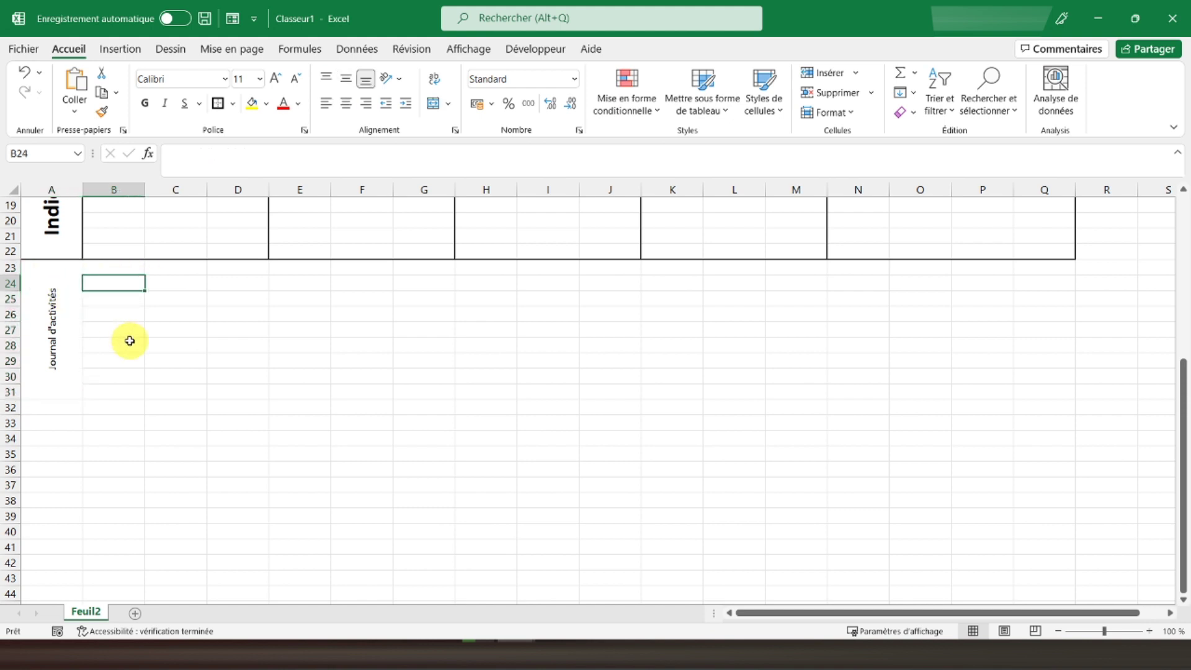
Step: Enter 'Nombre de mail envoyé' in B24 and make it wrapped, bold and centred both ways
text(Nombr)
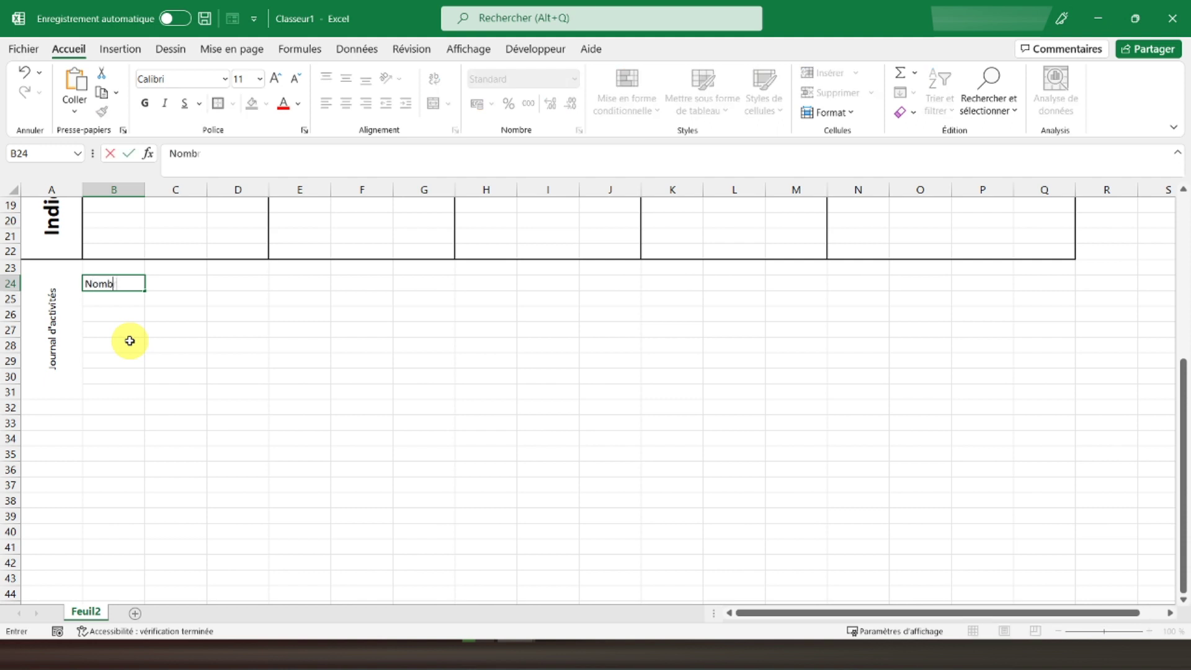
text(e de ma)
text(il envo)
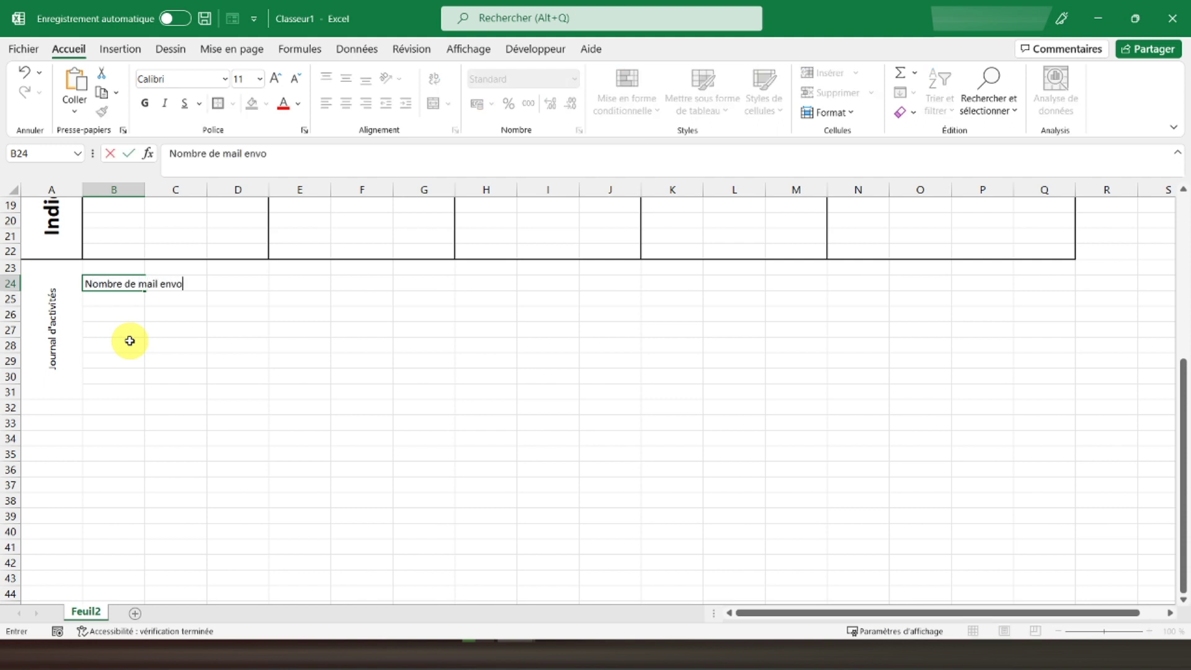
key(Return)
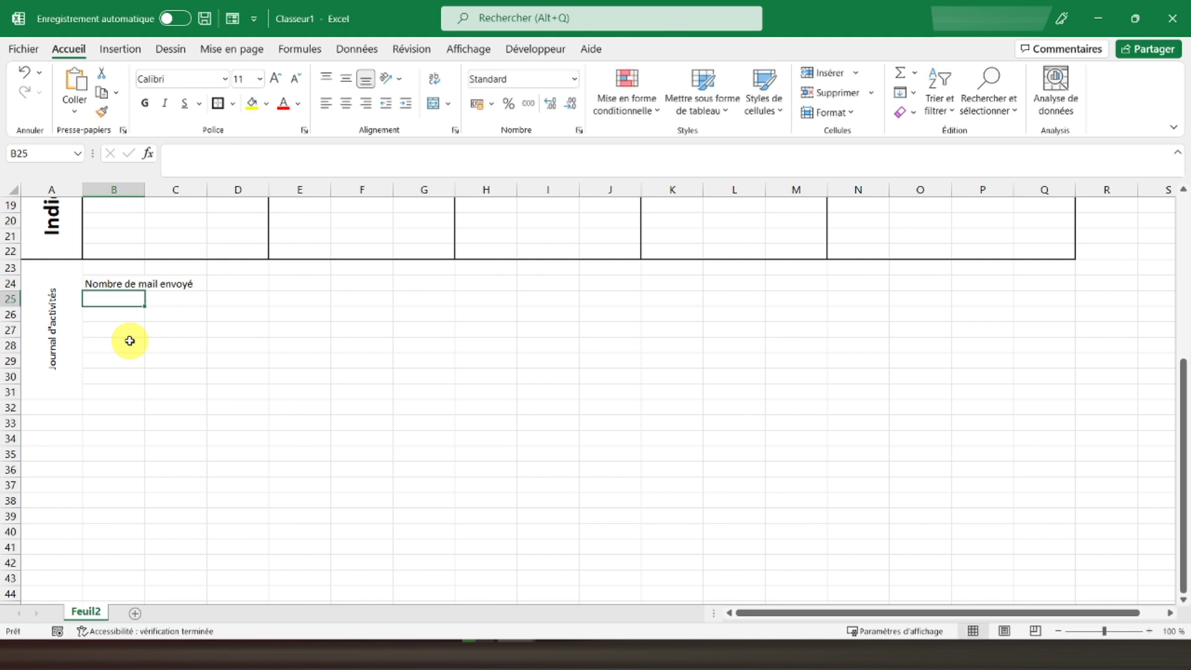
key(Up)
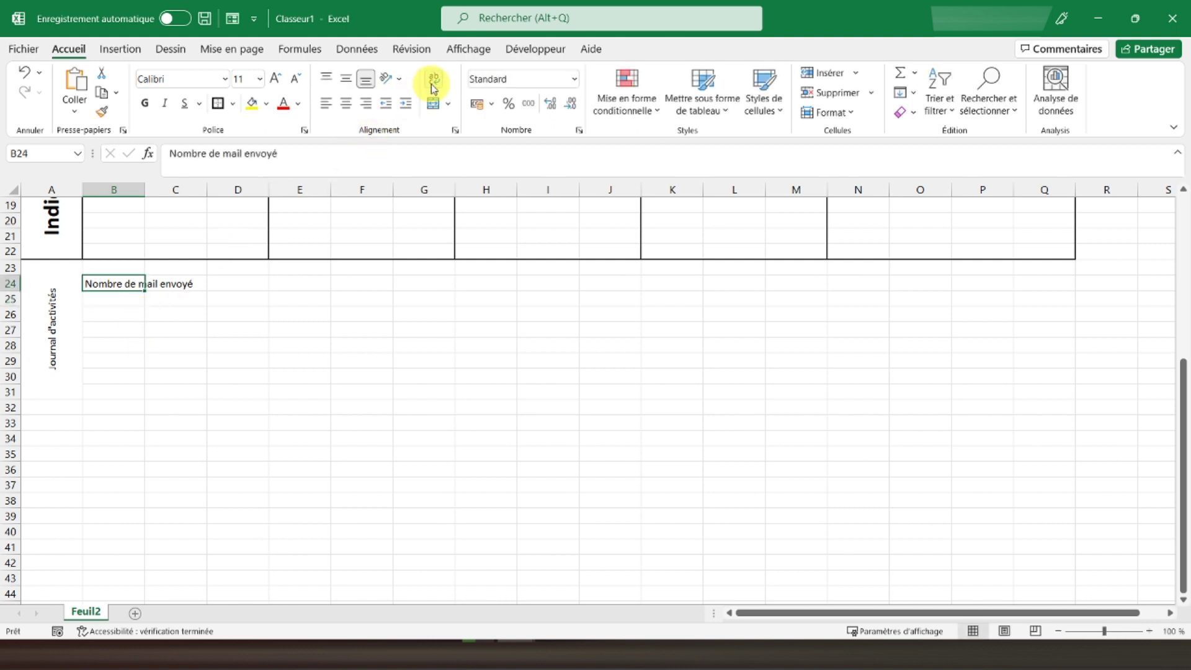
click(434, 87)
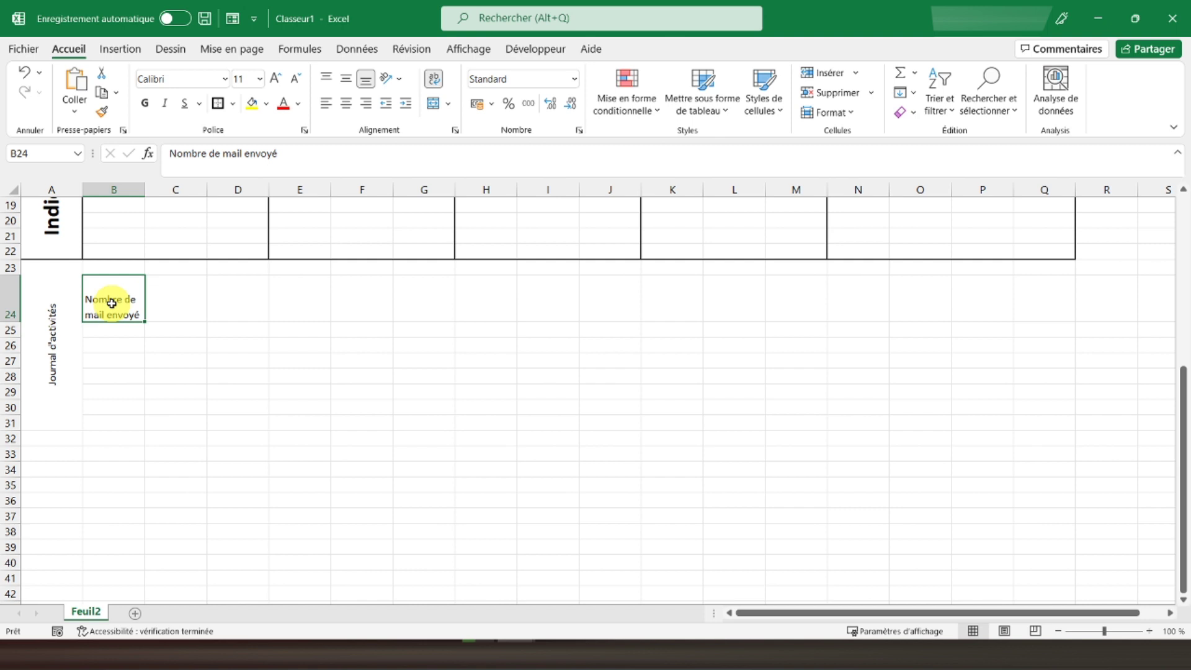
click(347, 78)
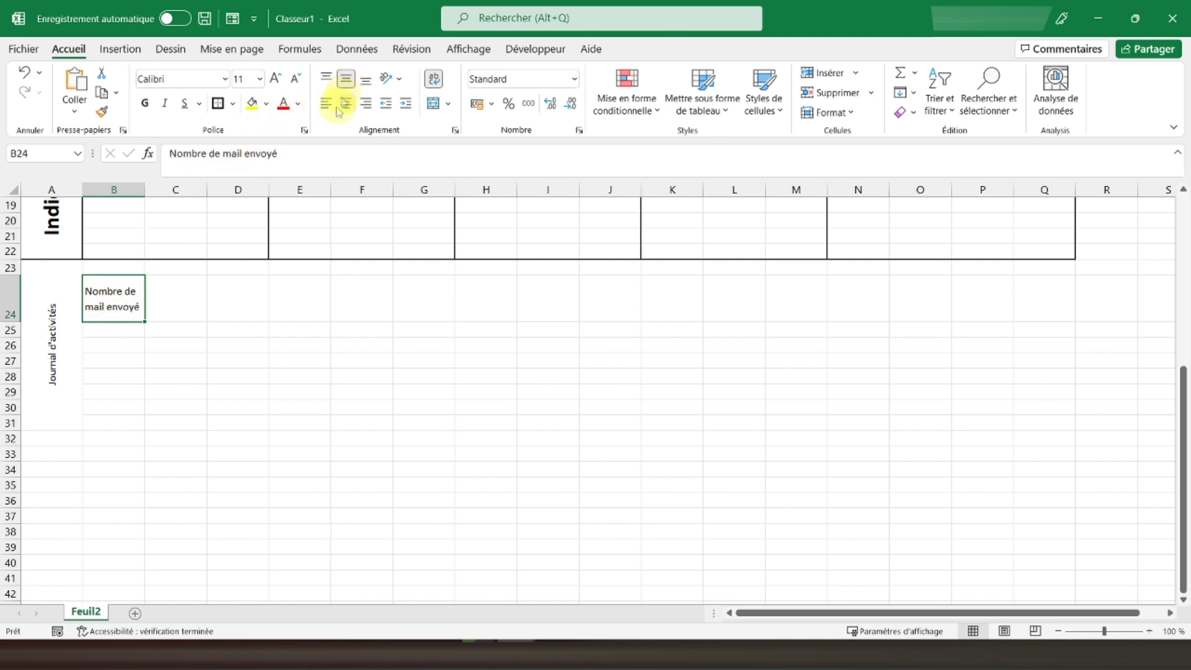
click(346, 103)
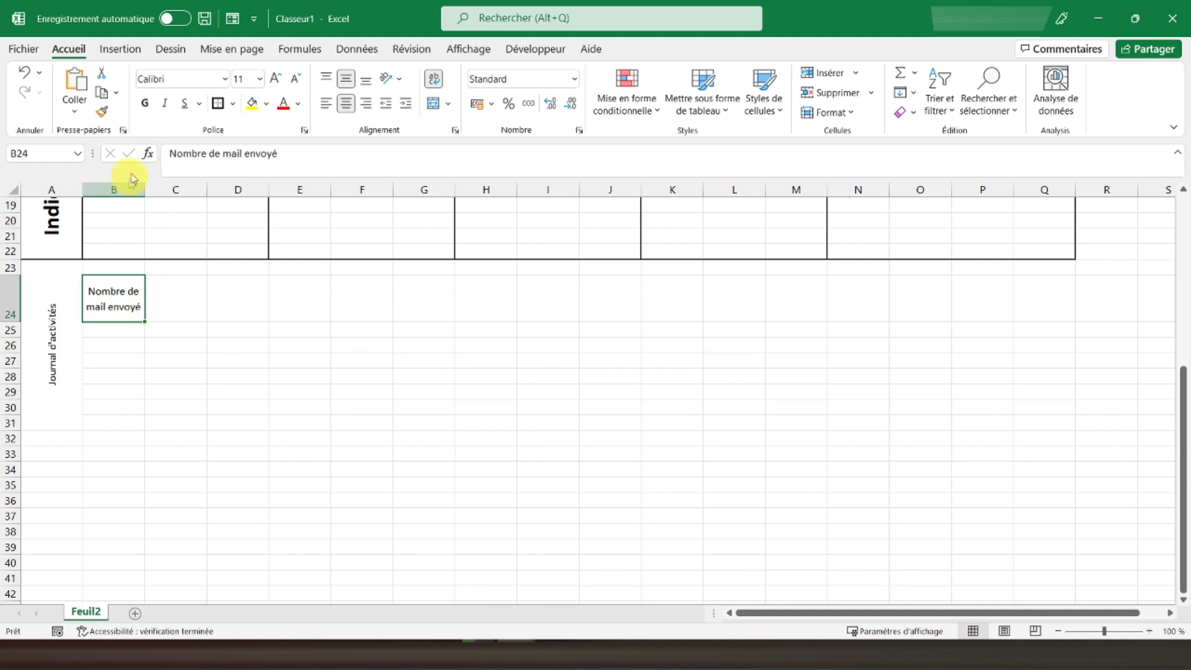
click(144, 103)
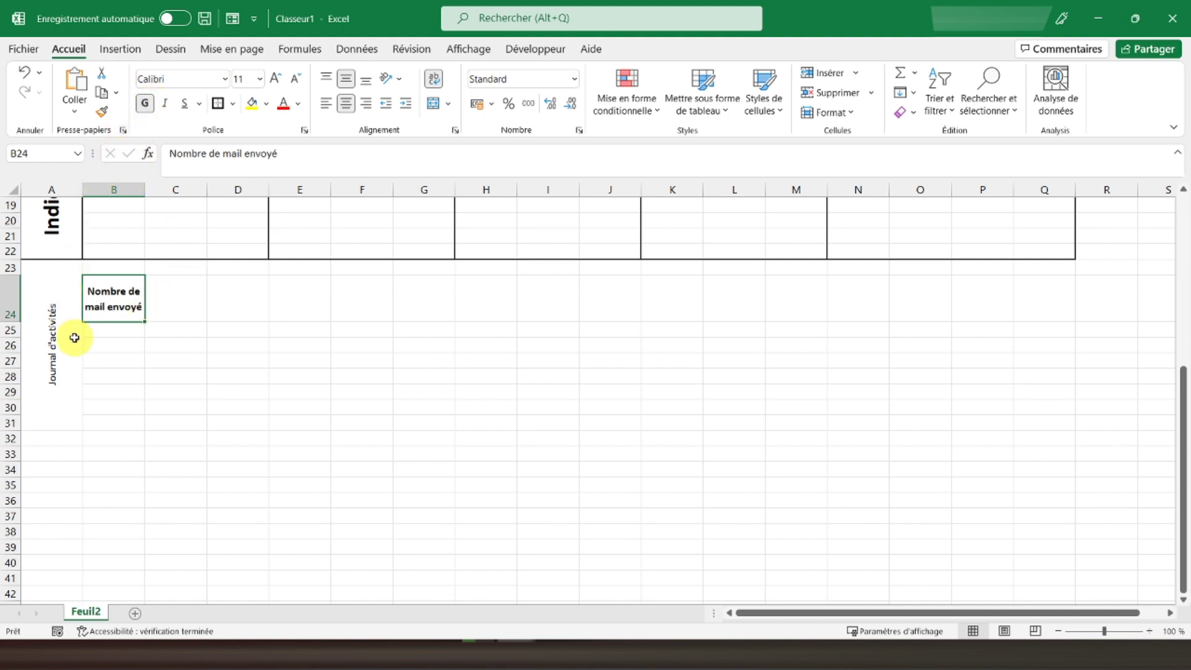
click(112, 336)
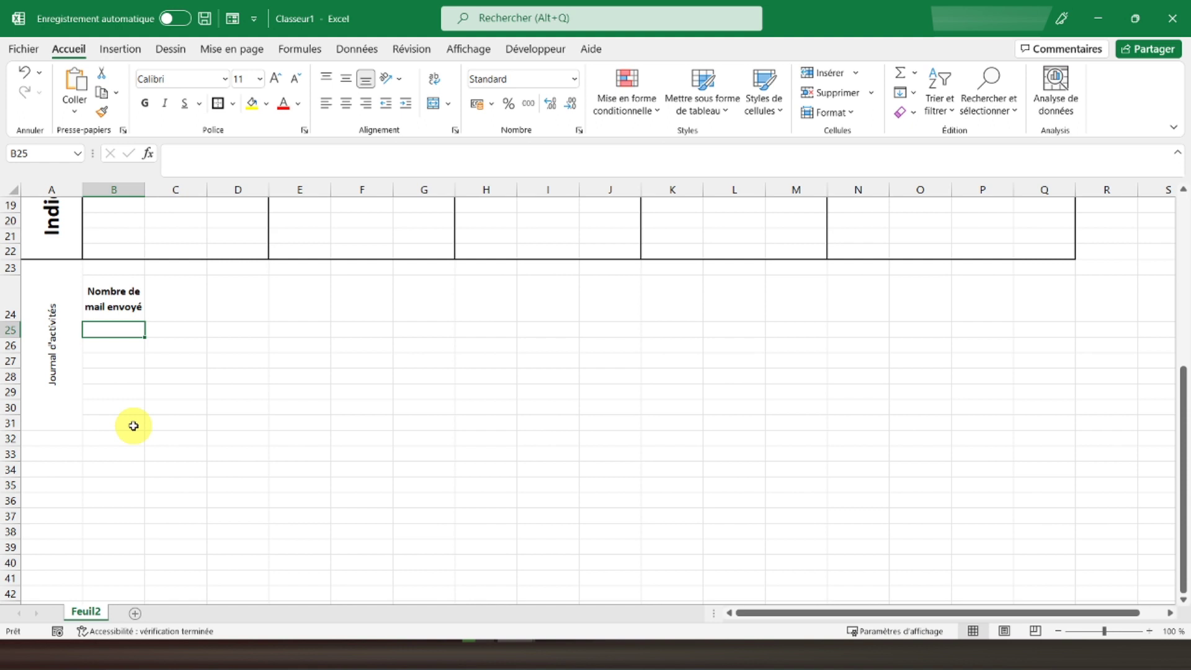
text(Mails )
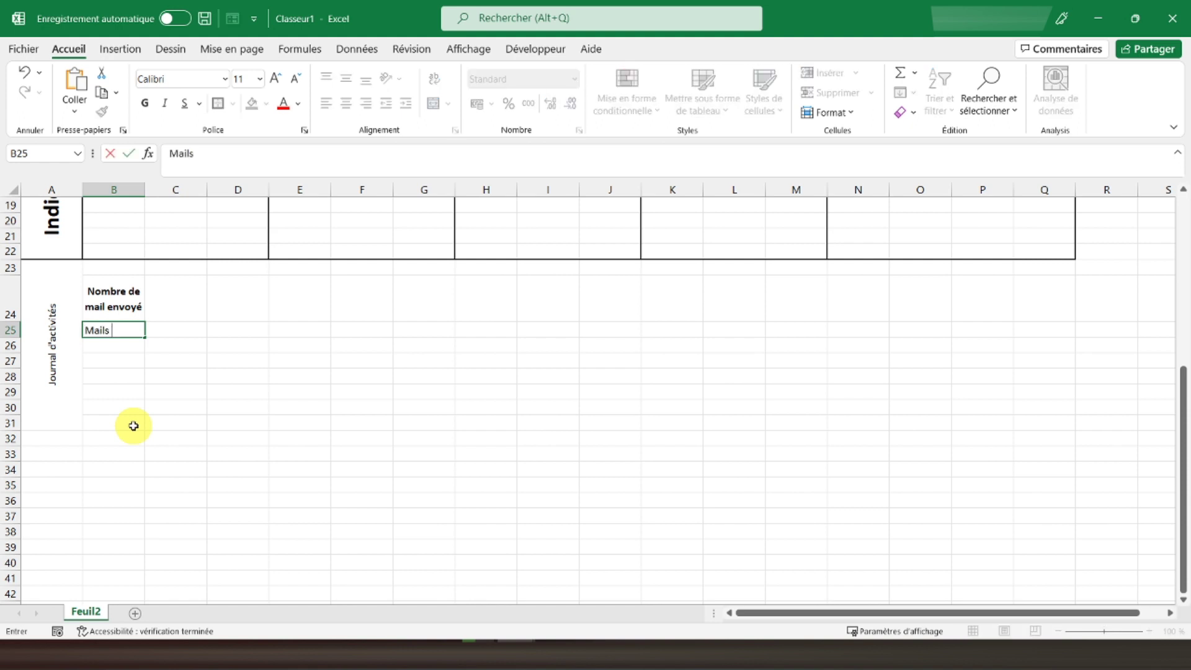
text(non délivrés)
Step: Enter 'Mails non délivrés' in B25 and copy B24's bold centred formatting onto it
key(Return)
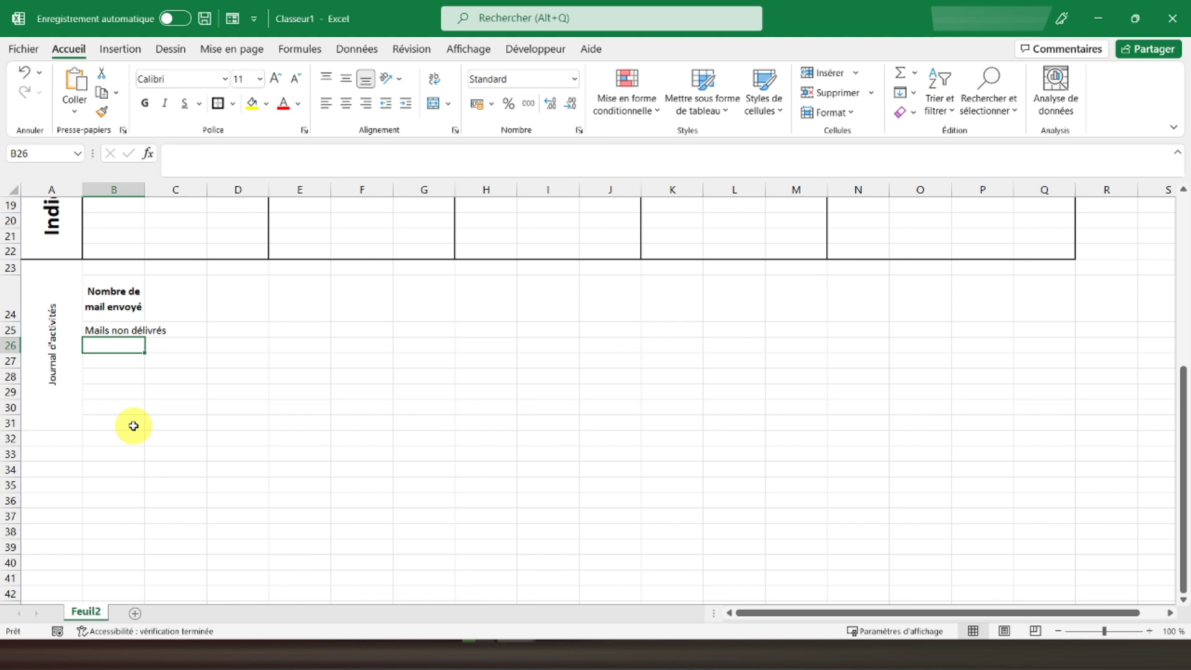
click(120, 330)
click(124, 299)
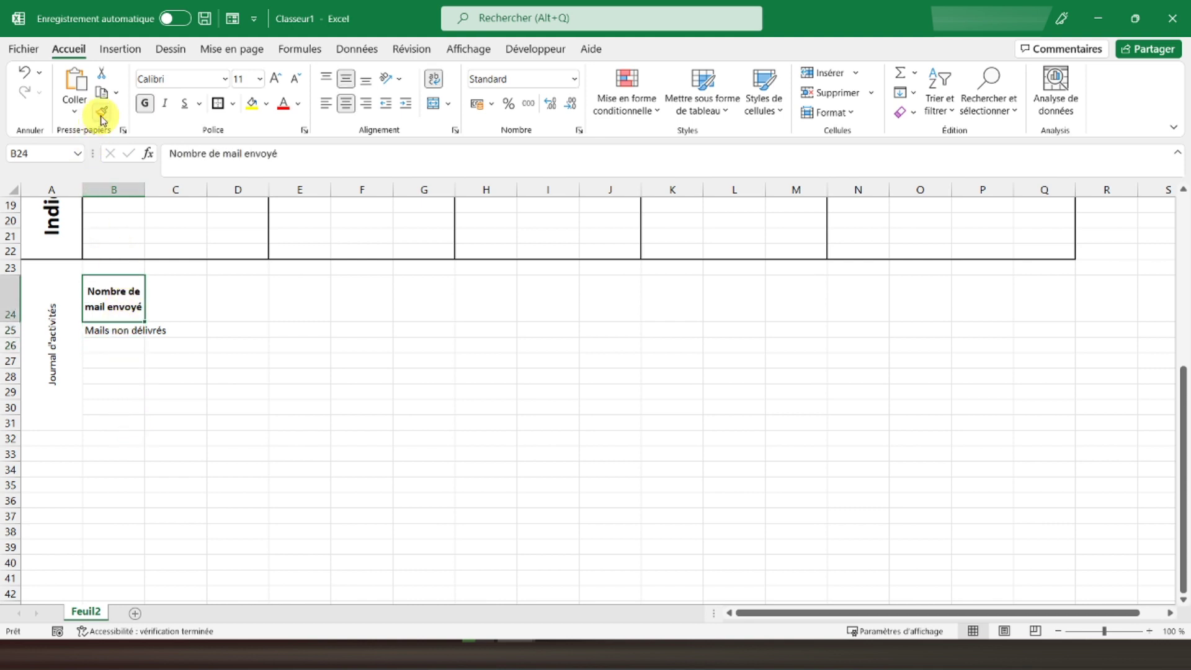
click(100, 114)
click(102, 334)
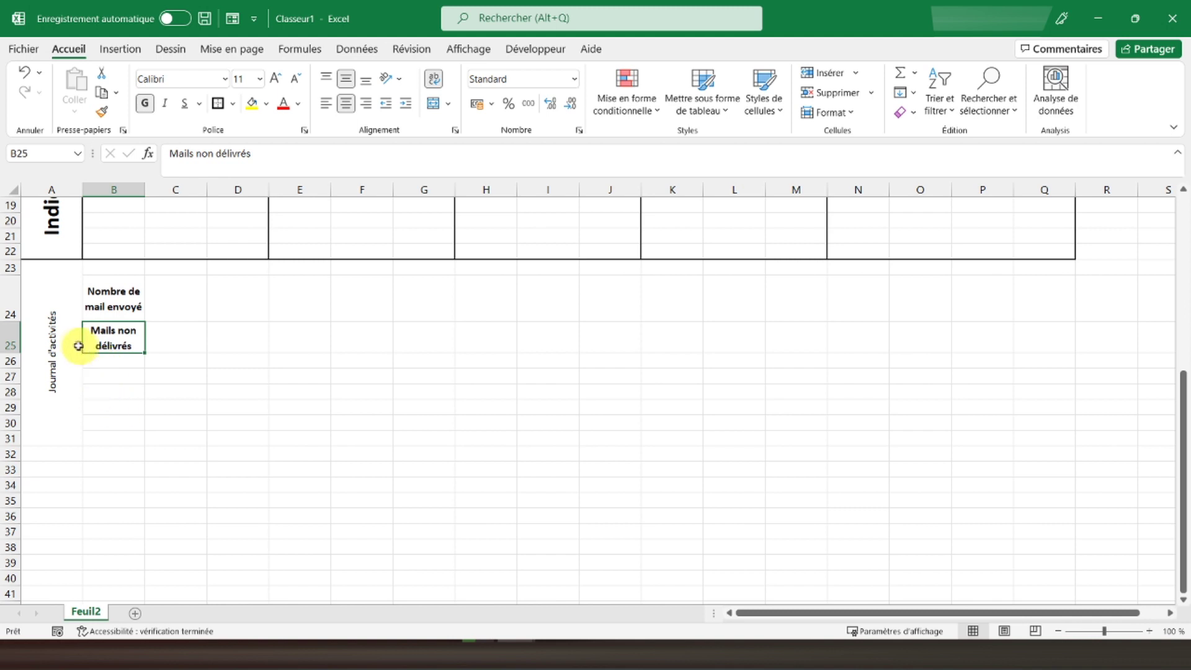
Step: Make row 24 slightly shorter and begin the next label in B26
click(119, 302)
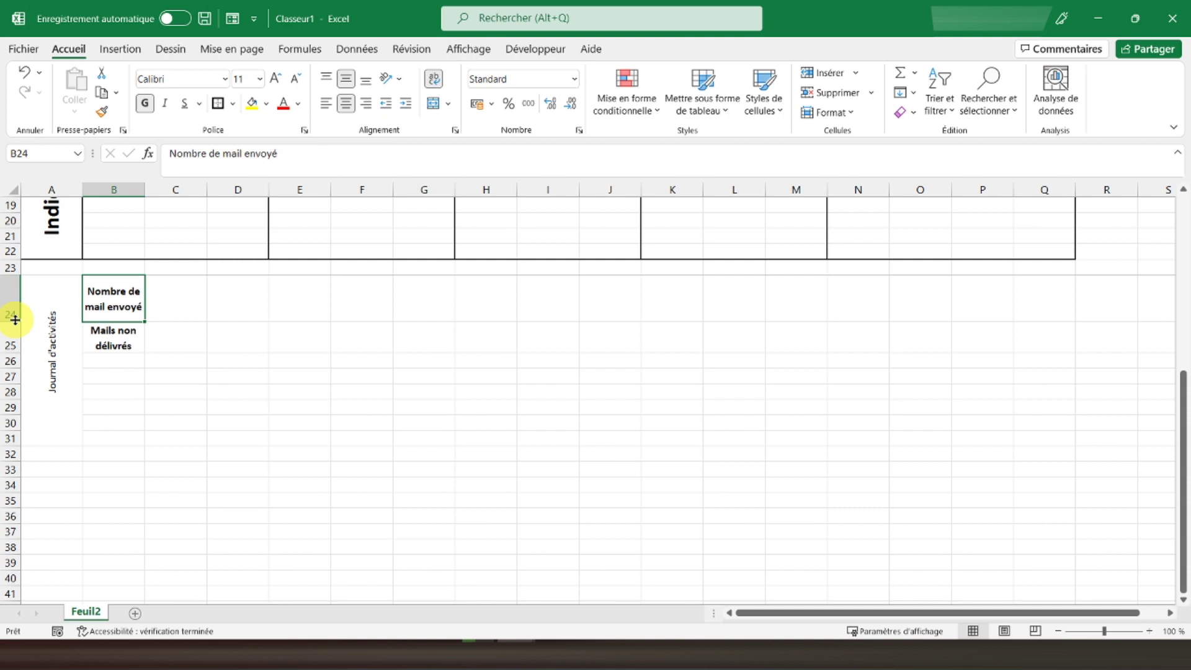
drag(14, 320, 15, 316)
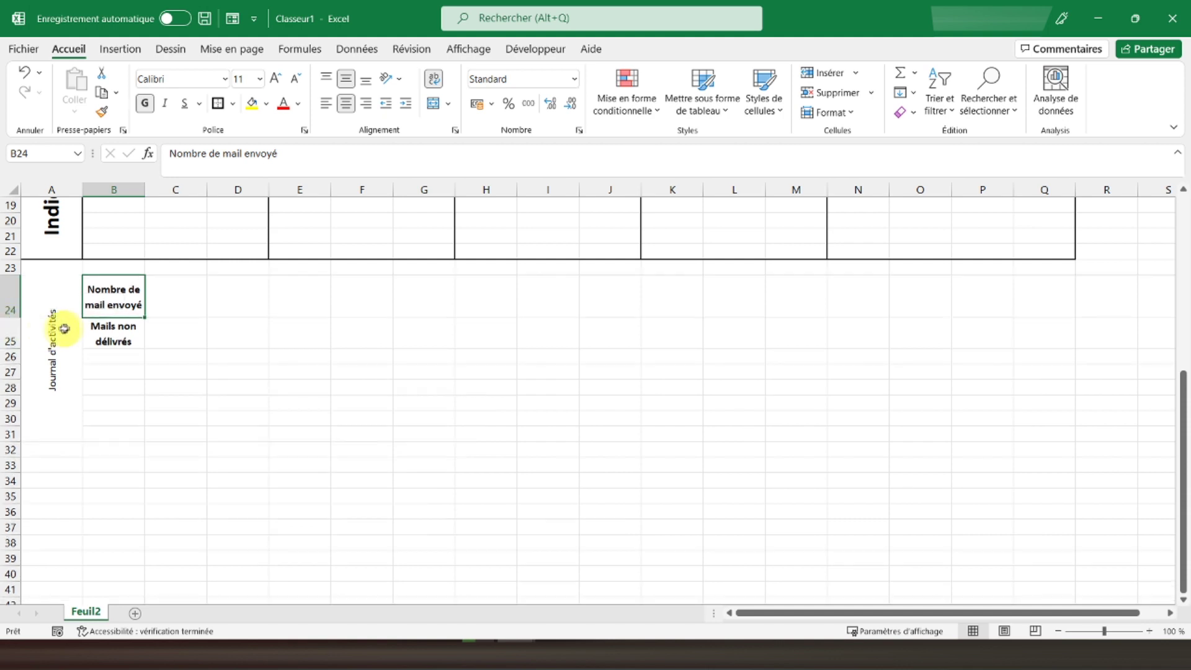
click(116, 340)
click(107, 352)
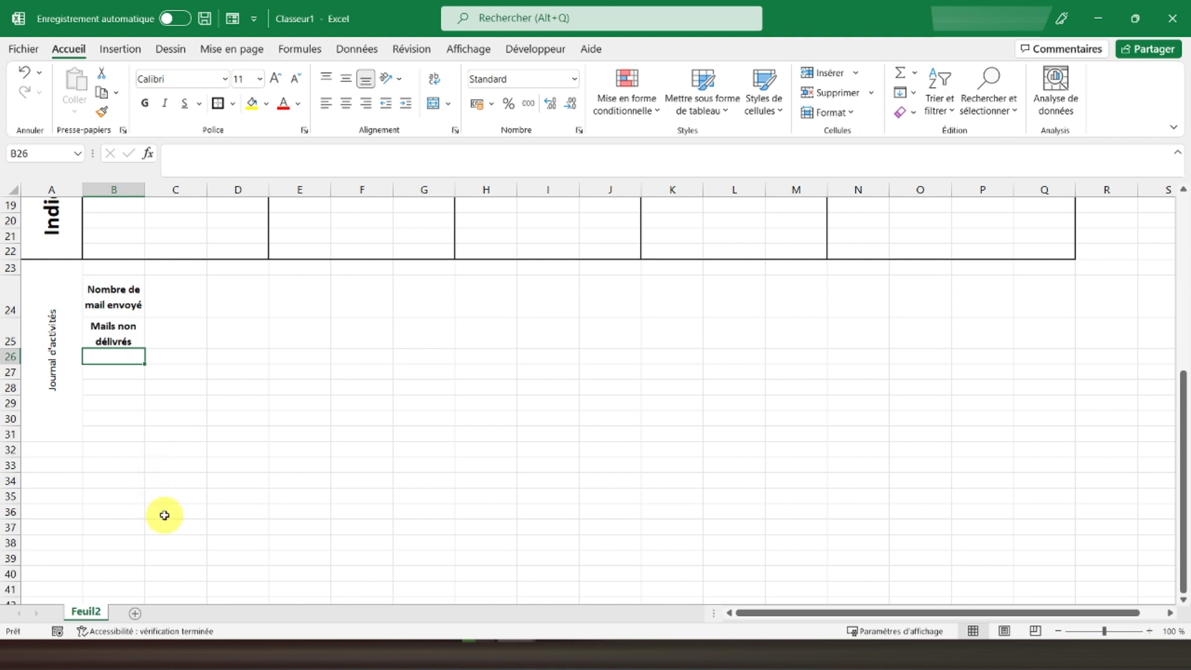
text(Nombre d)
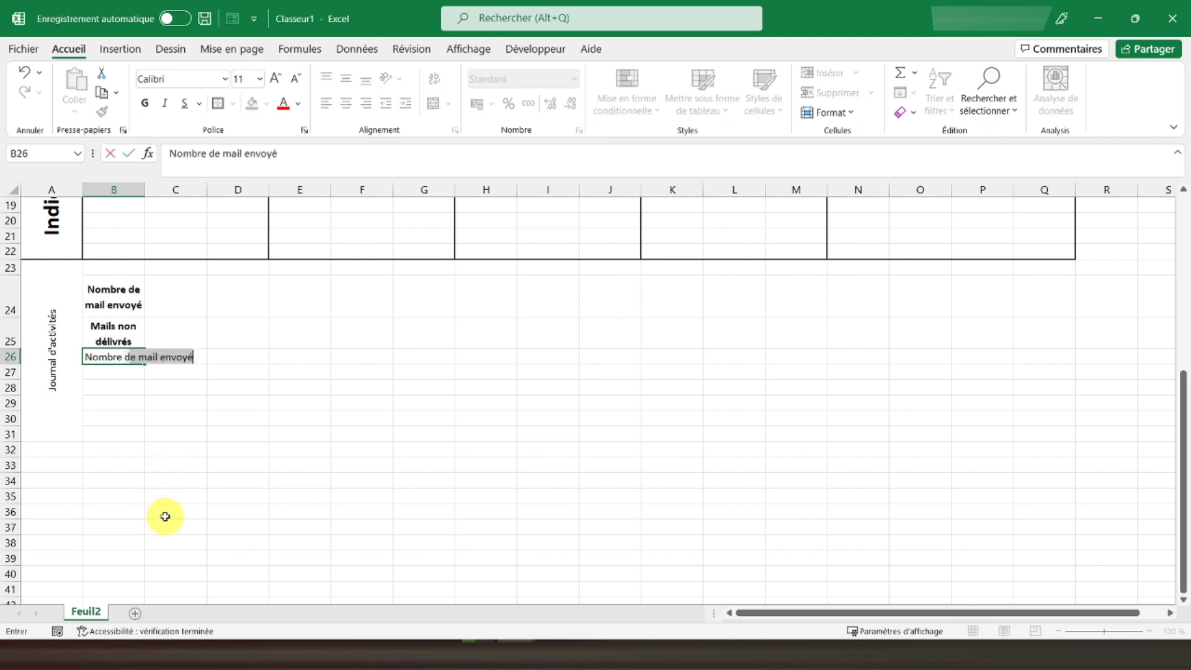
text(s dél)
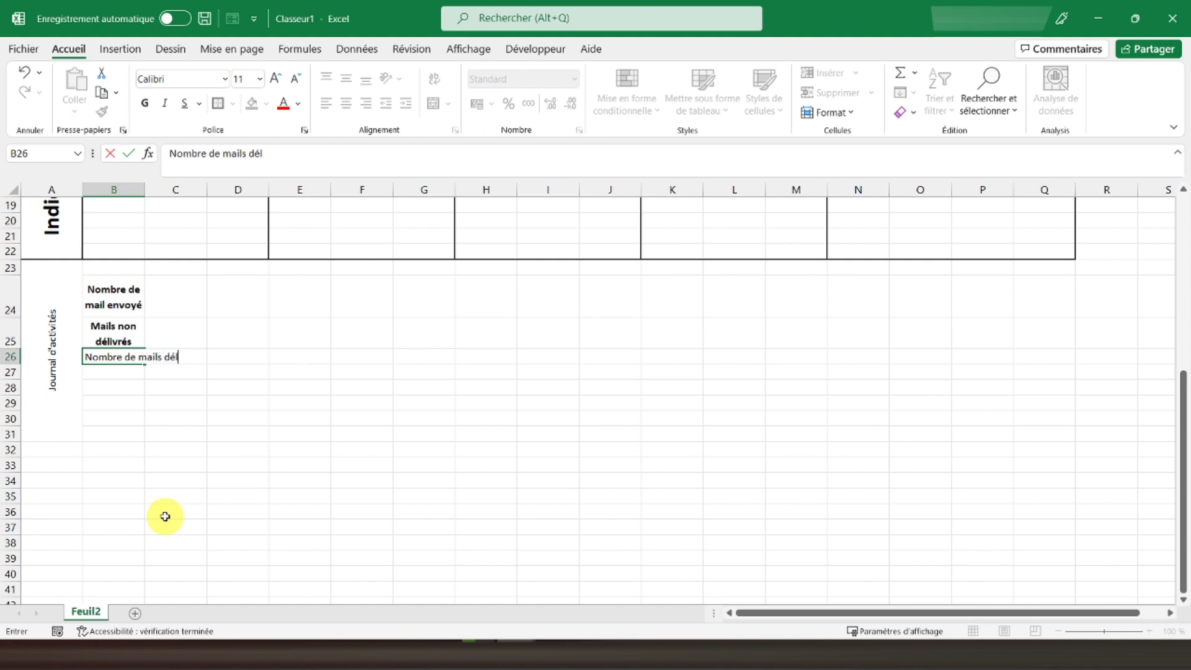
text(ivrés)
Step: Enter 'Nombre de mails délivrés' in B26 and rename B25 to 'Nombre de mails non délivrés'
key(Return)
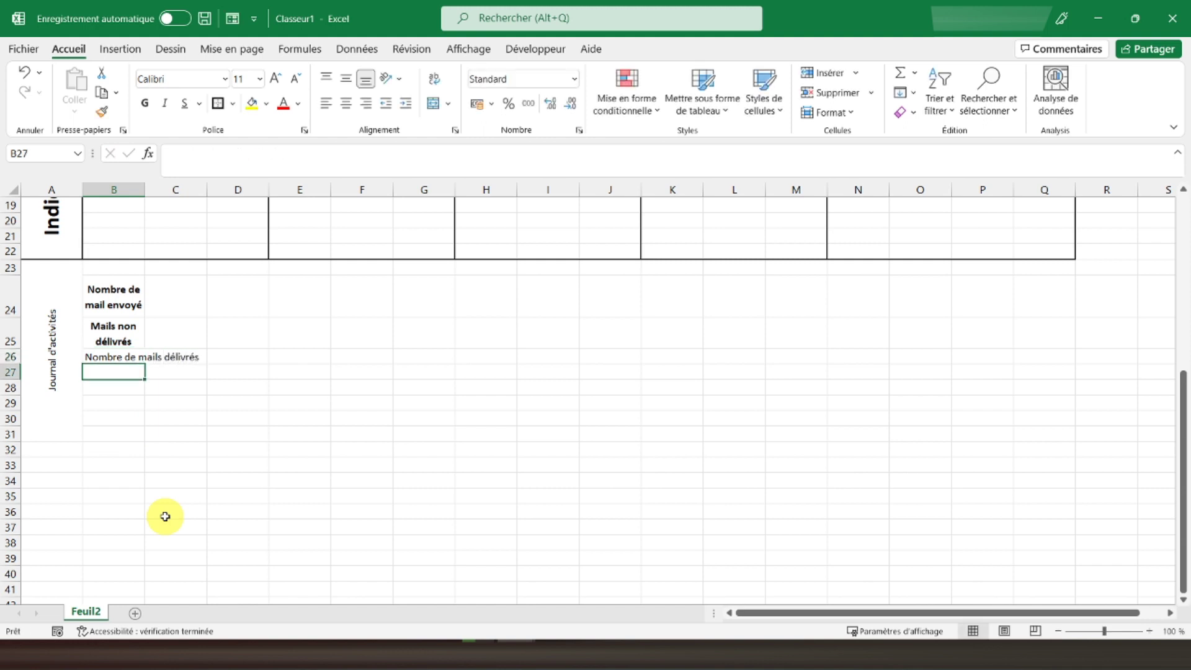
click(93, 333)
click(171, 152)
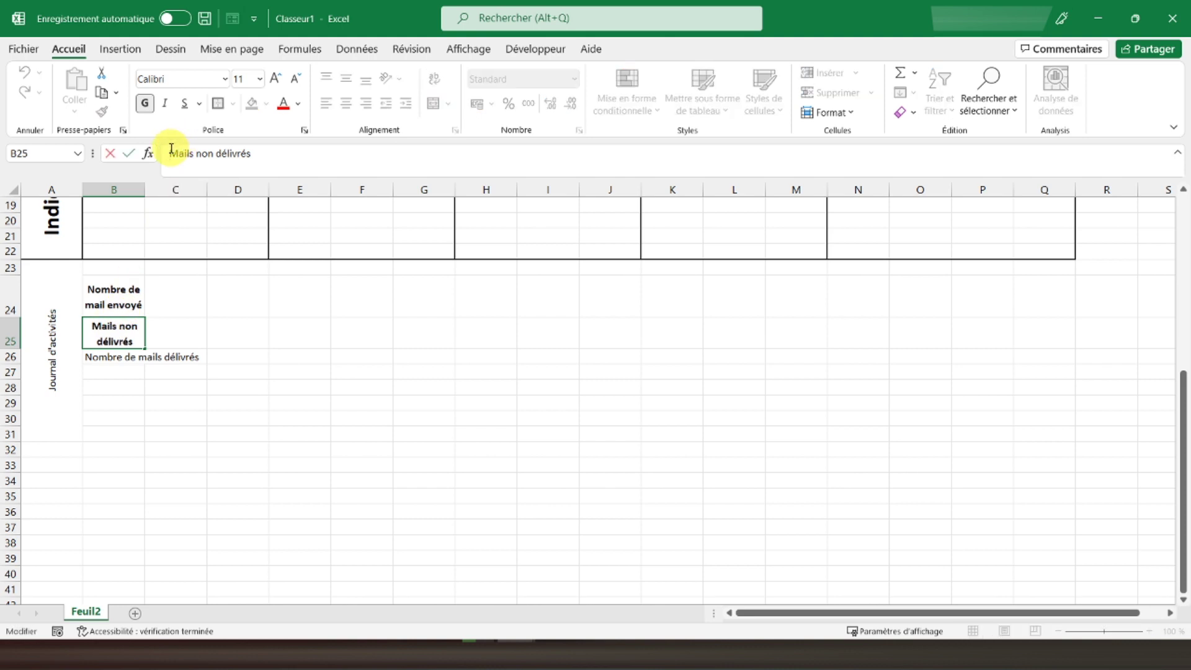
text(Nombre de)
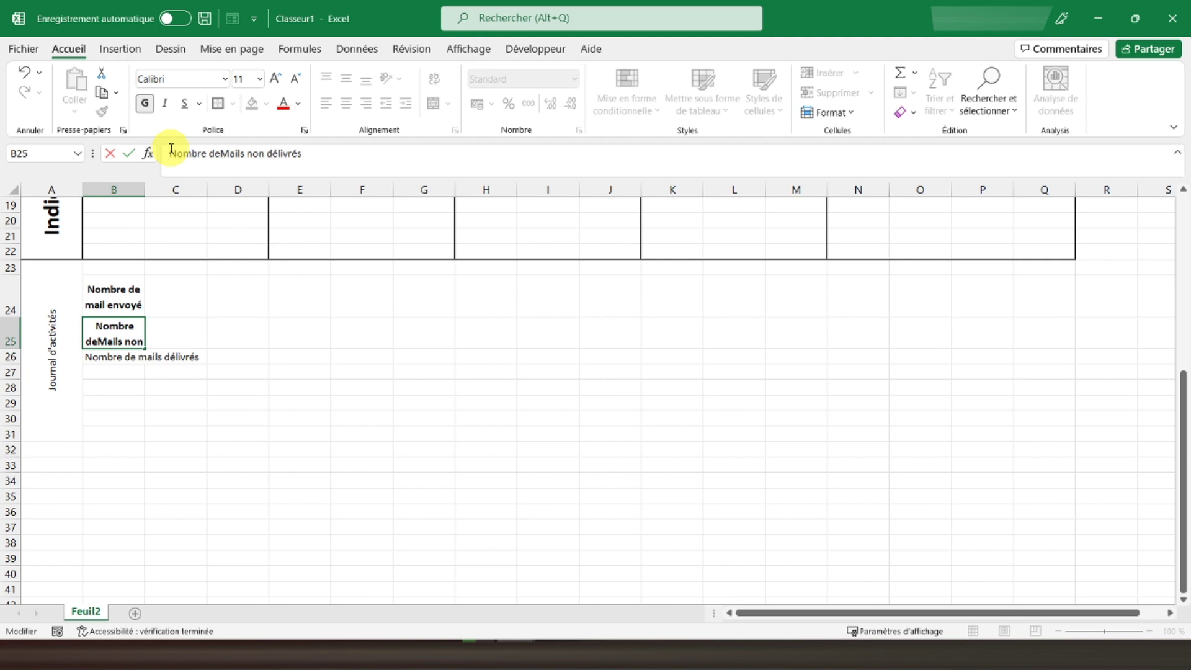
key(Delete)
text(m)
key(Return)
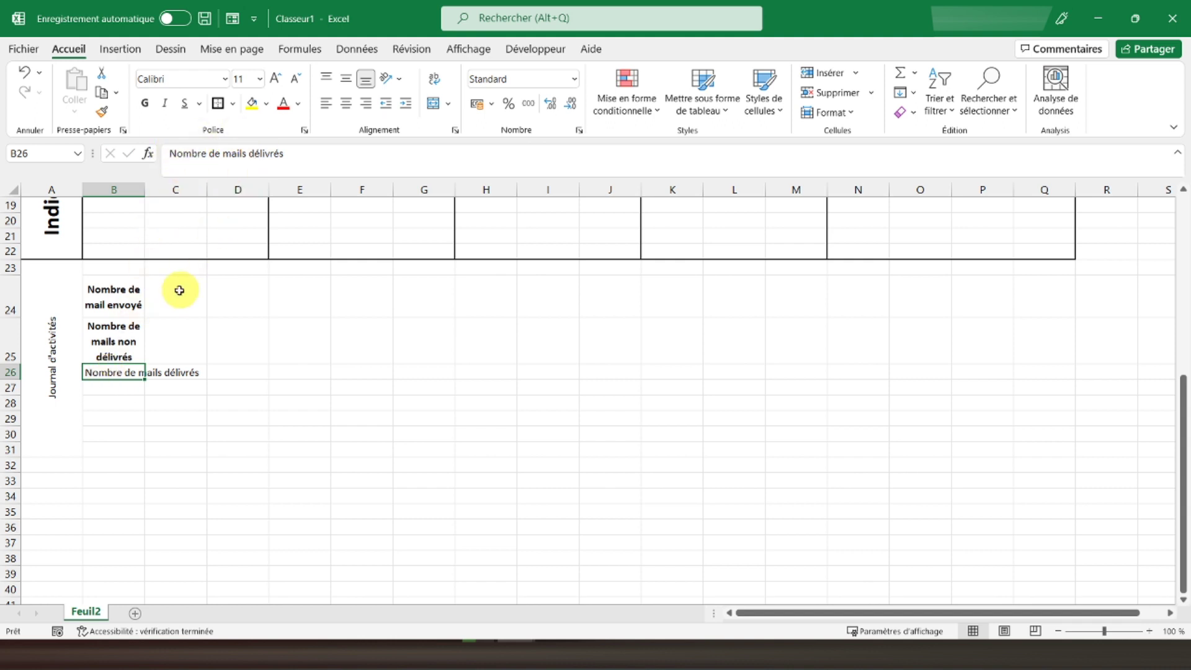
Step: Copy B25's bold wrapped formatting onto B26
key(Up)
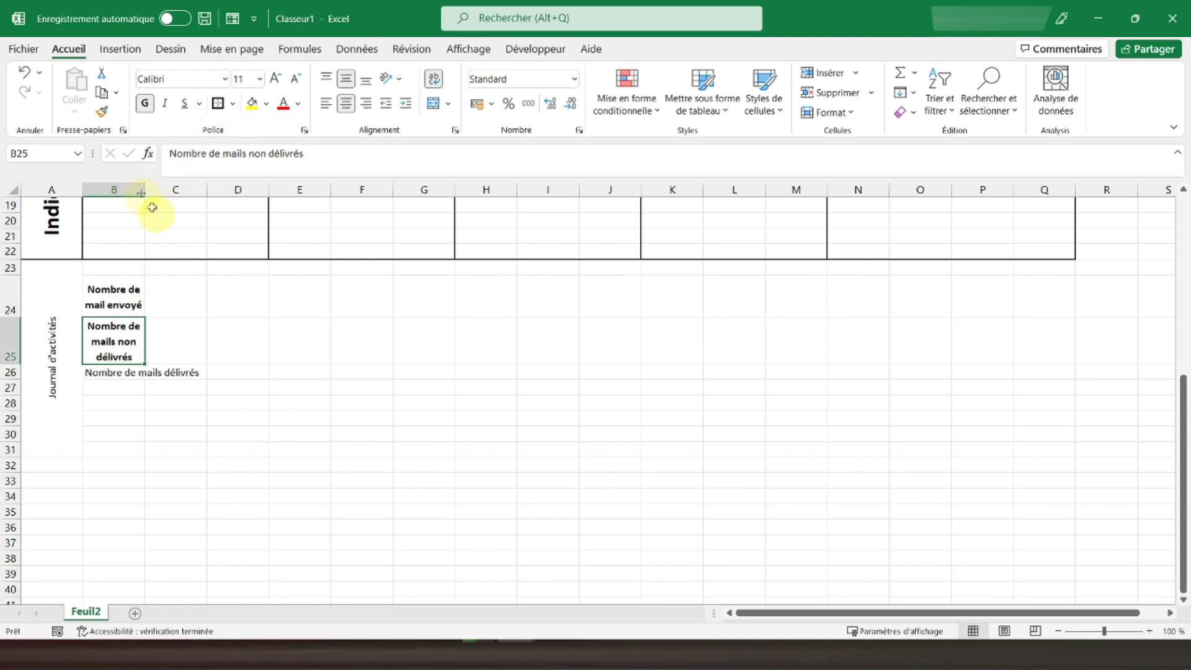
click(103, 112)
key(Down)
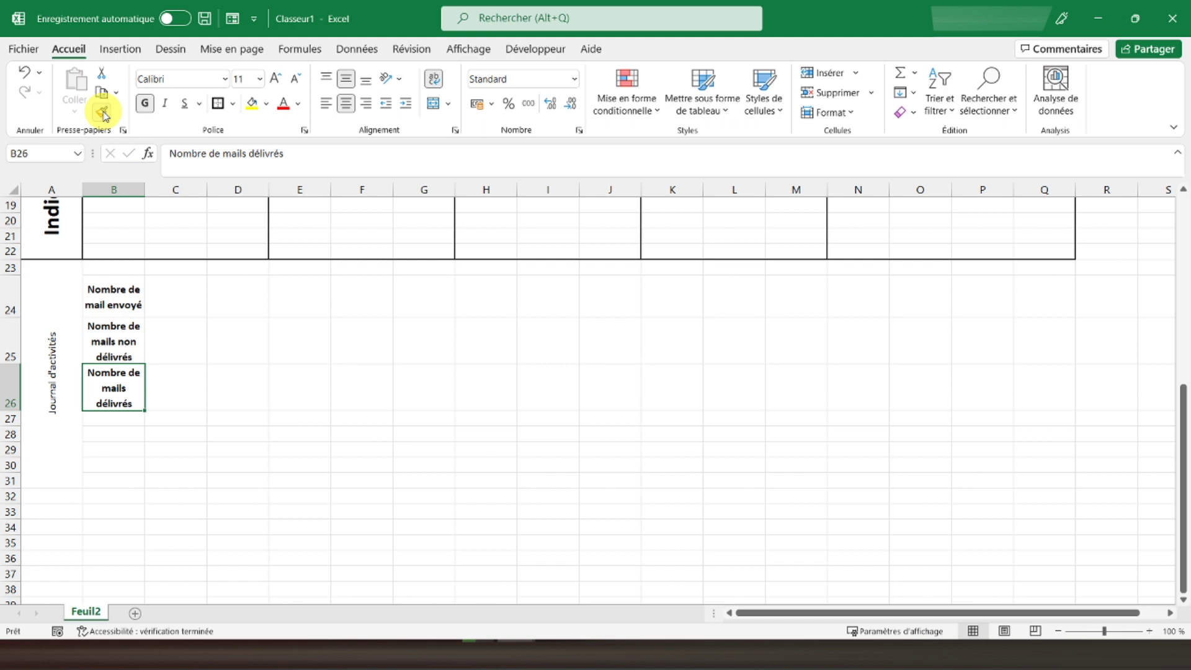
click(114, 417)
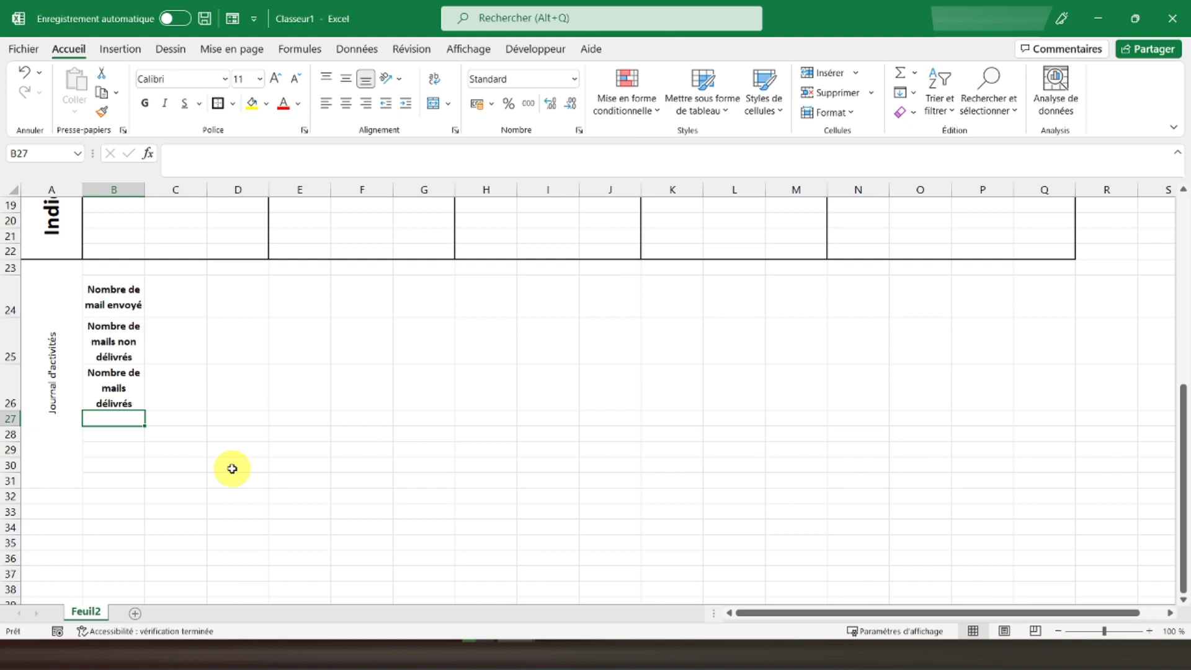
Step: Enter Nombre de plaintes, mails ouverts, clics sur un lien, désabonnement and conversion in B27:B31
text(Nombre de plaintes)
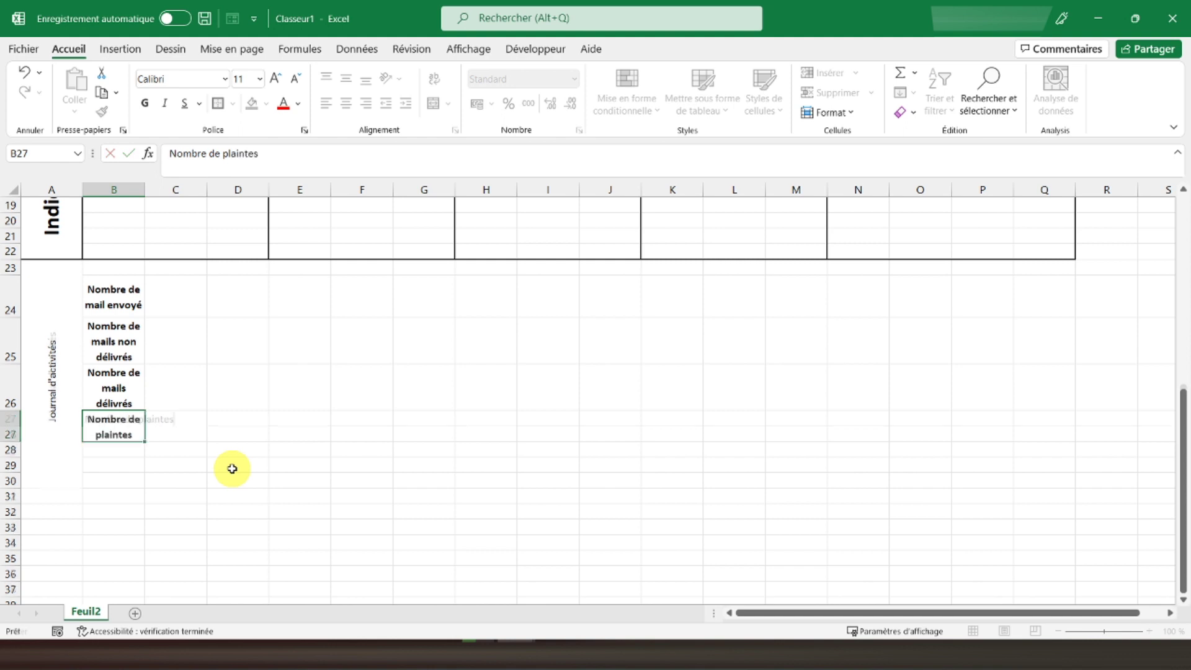
key(Return)
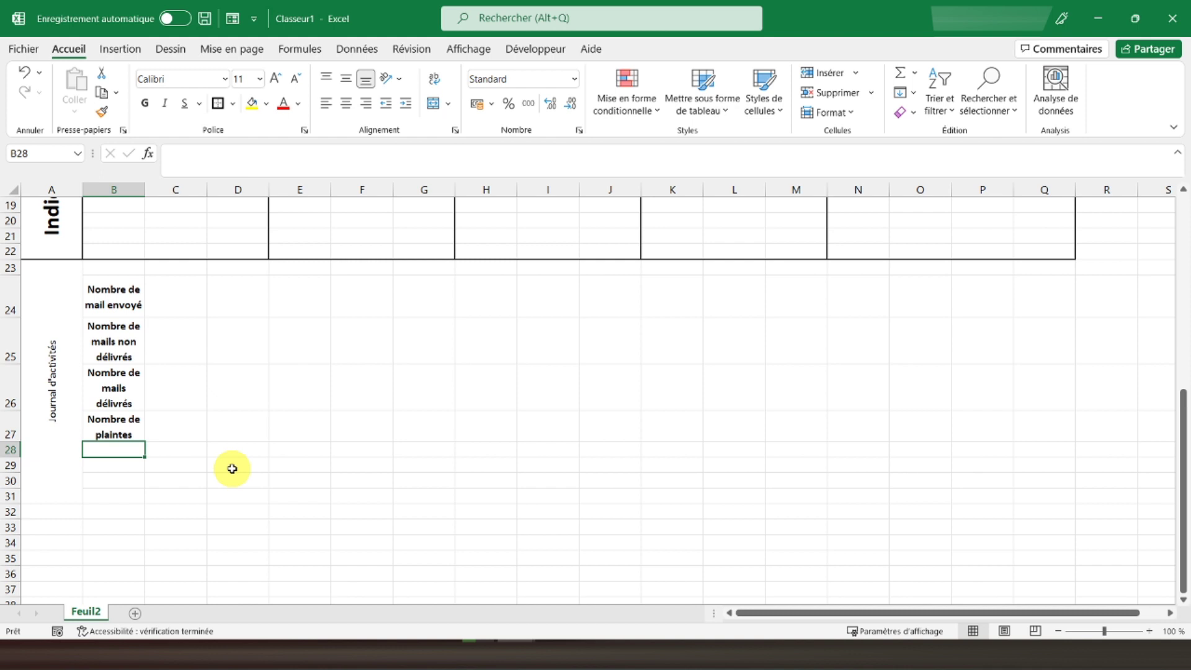
text(Nombre de mails ouve)
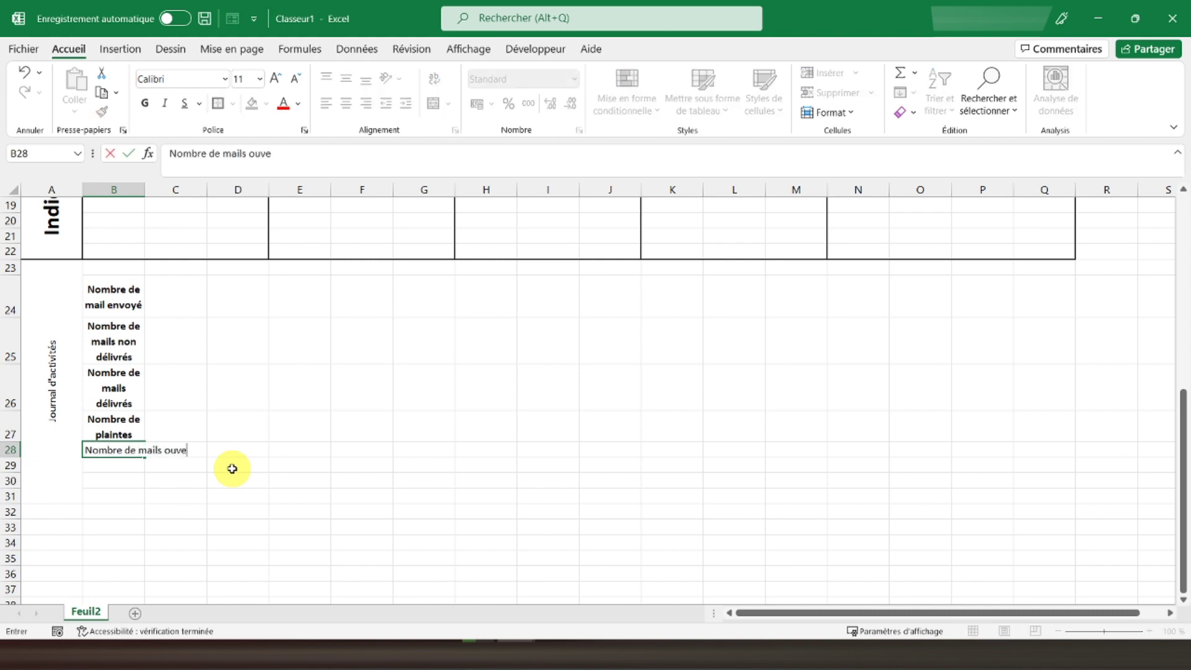
text(rts)
key(Return)
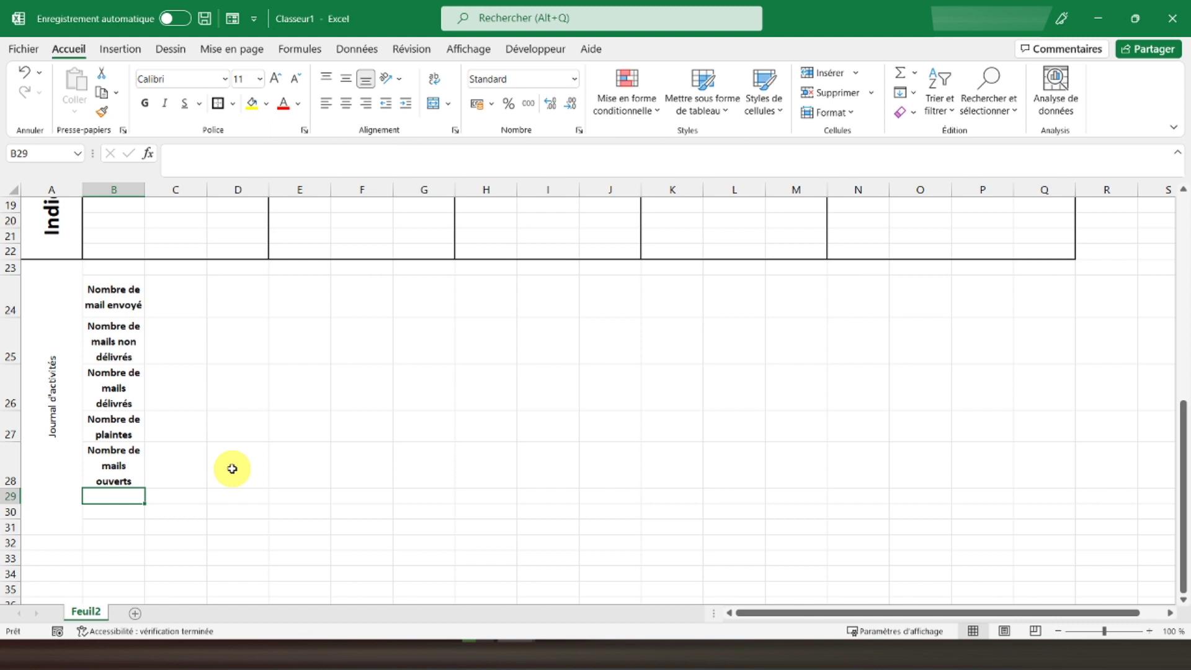
text(Nombre de clics sur un lien)
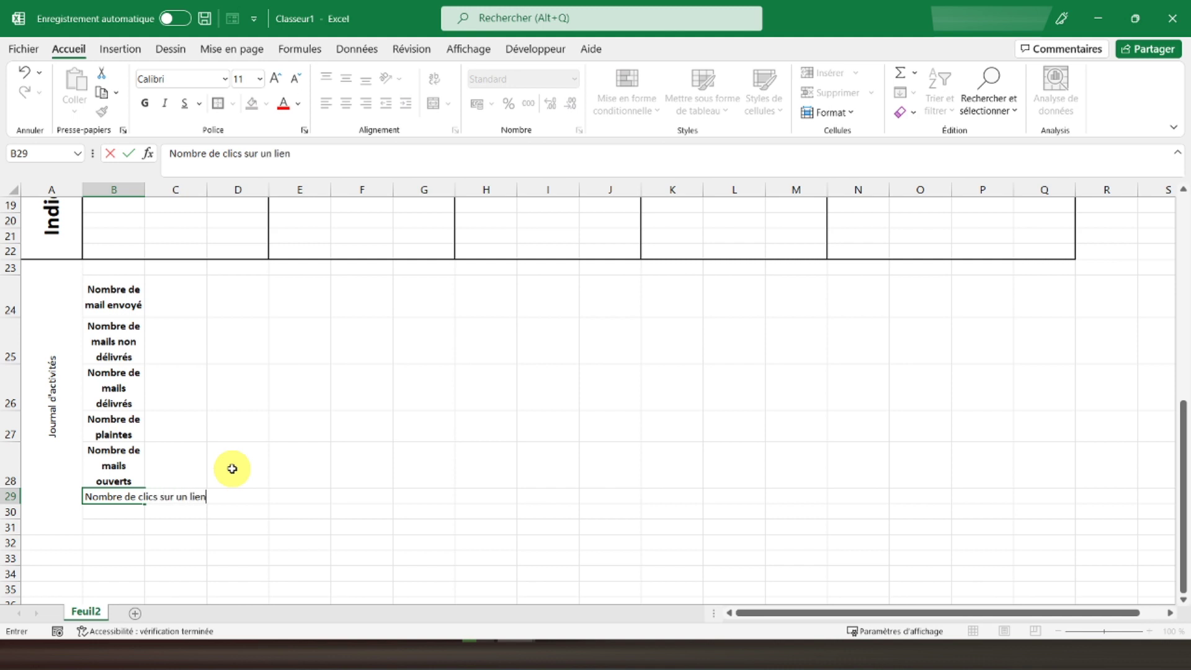
key(Return)
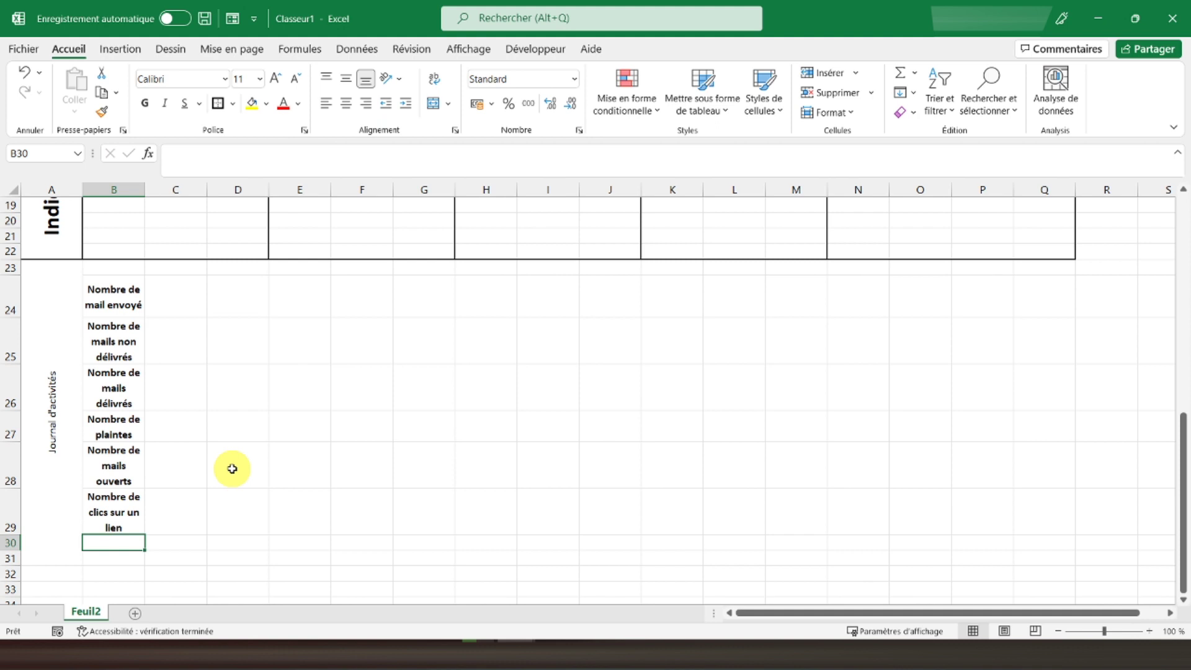
text(Nombre de dés)
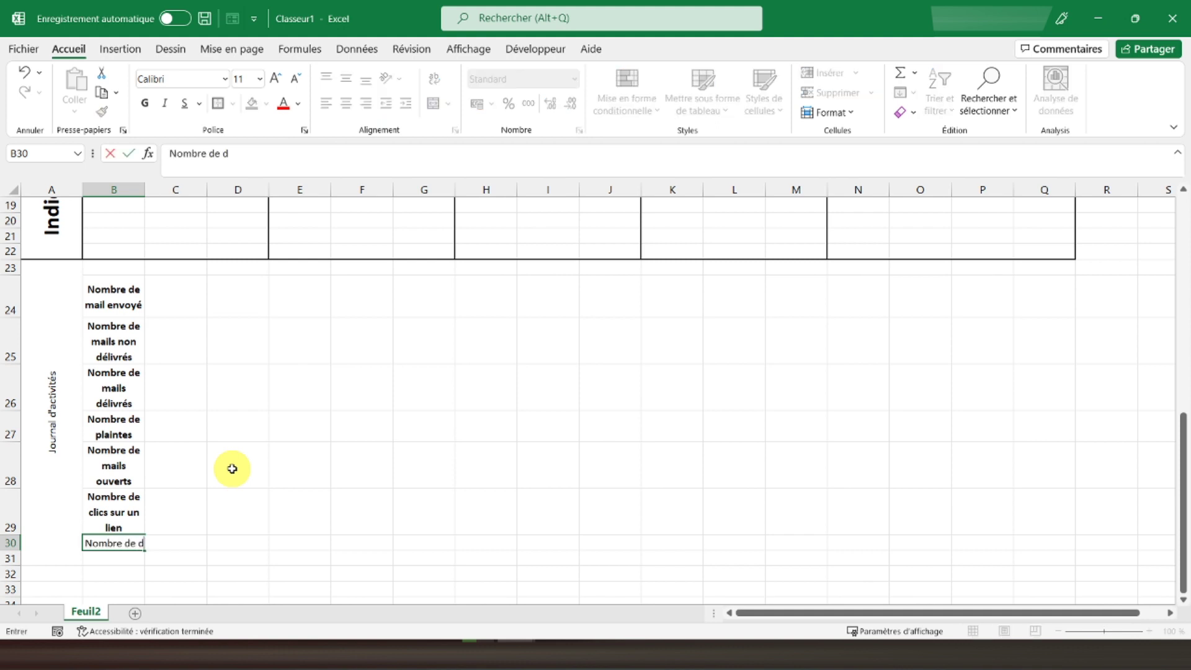
text(abonnement)
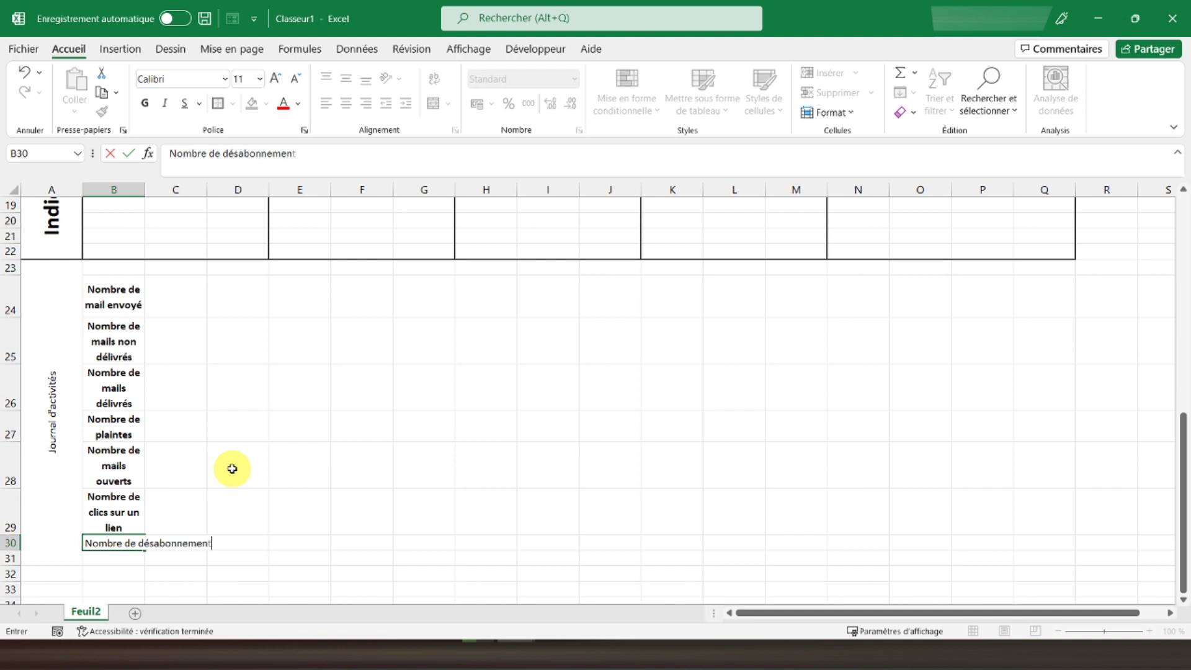
key(Return)
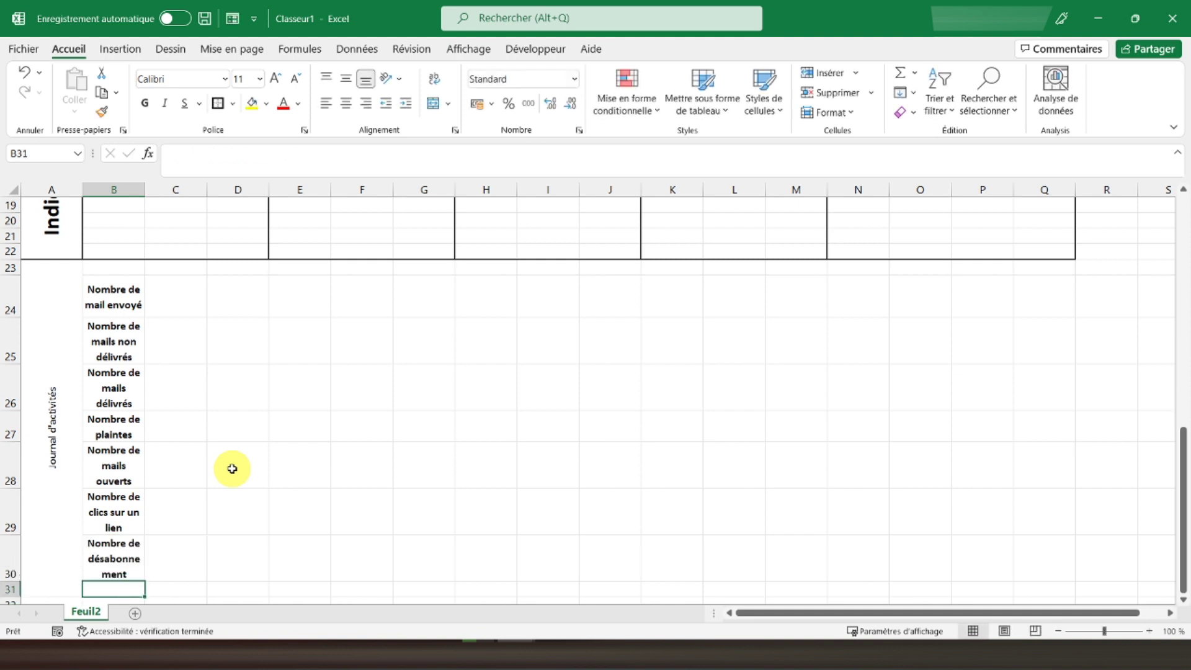
text(Nombre)
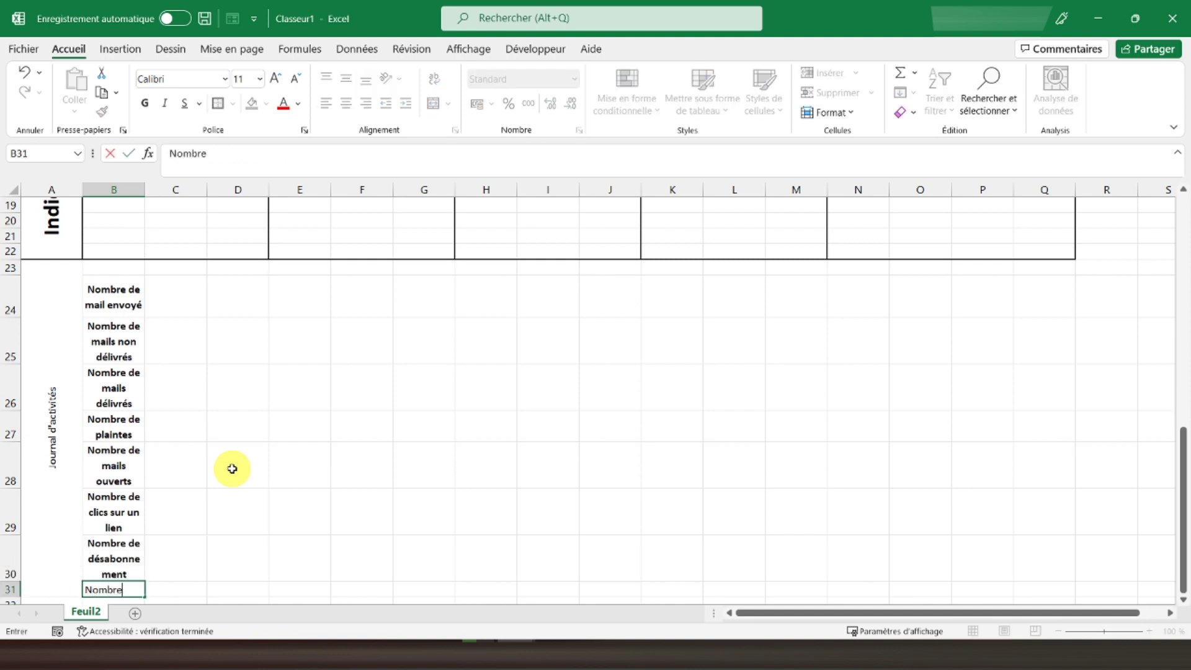
text( de conversion)
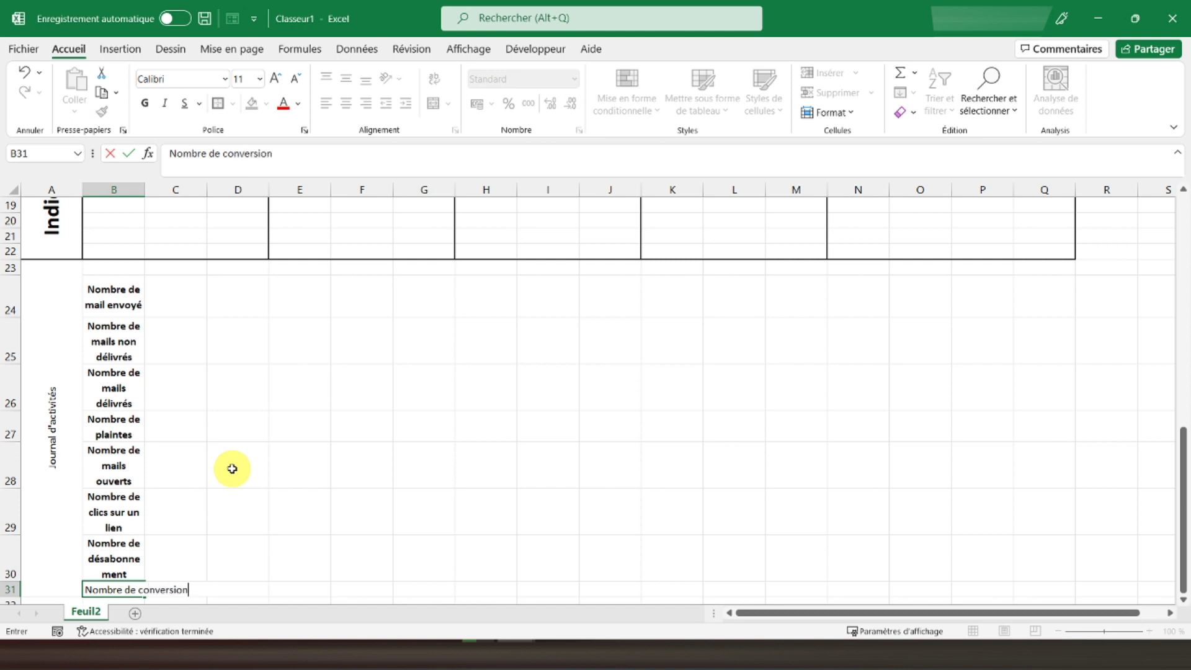
key(Return)
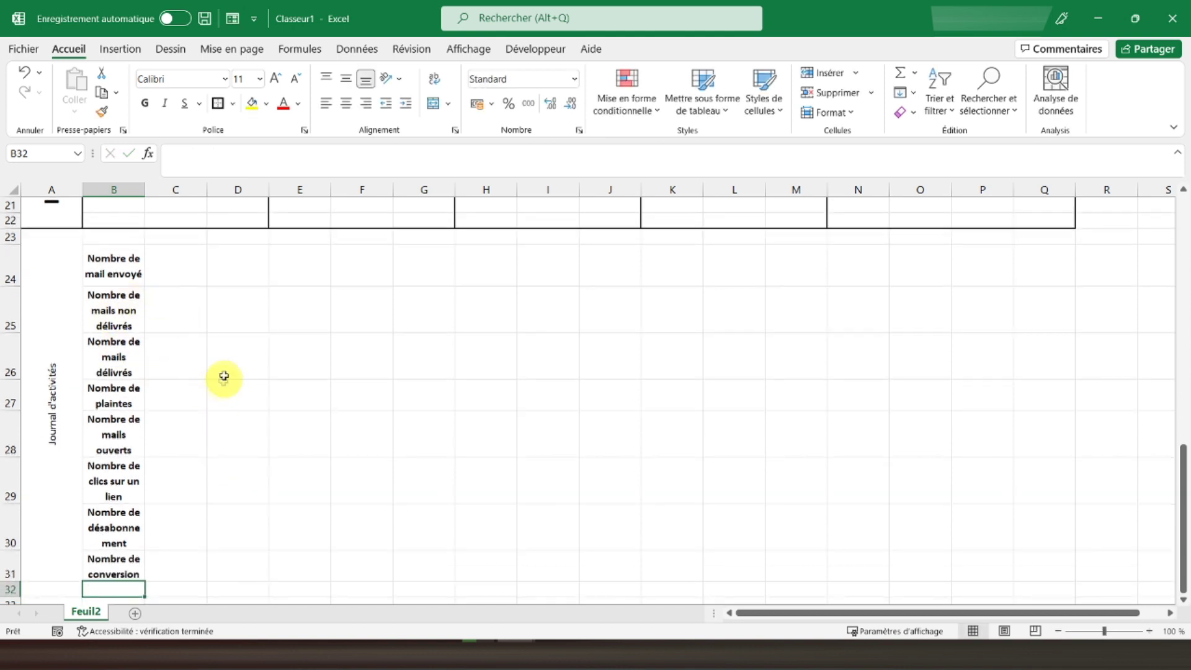
click(45, 288)
Step: Make the Journal d'activités title bold and set its font size to 22
click(145, 103)
click(56, 210)
click(67, 292)
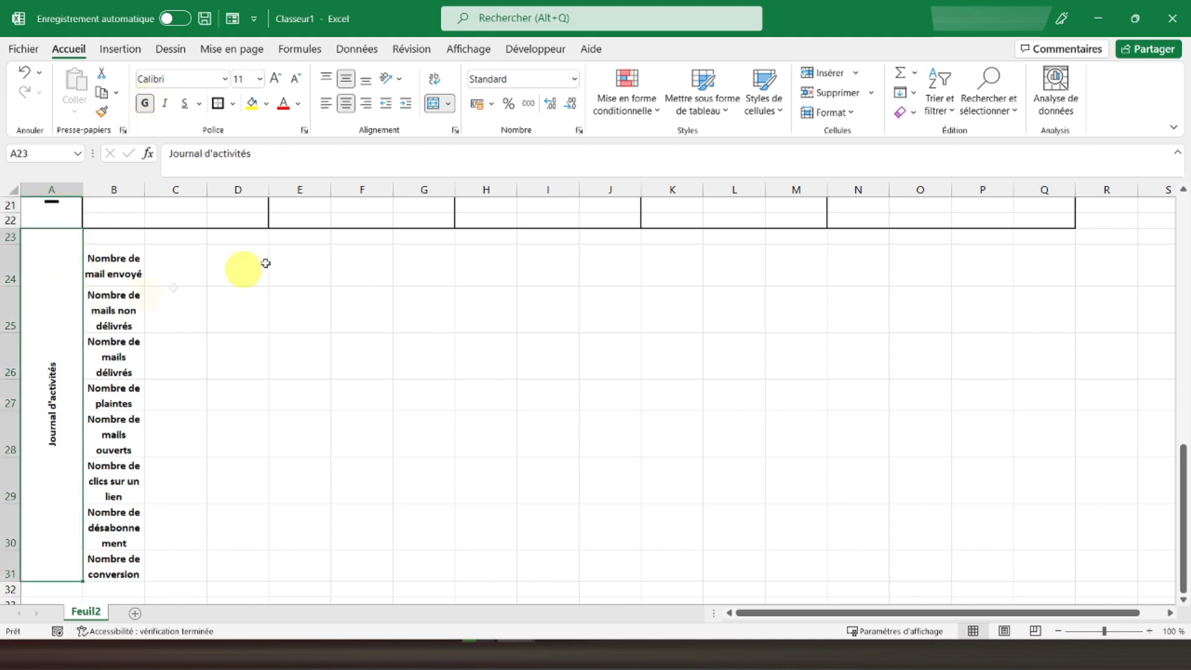
click(239, 82)
text(22)
key(Return)
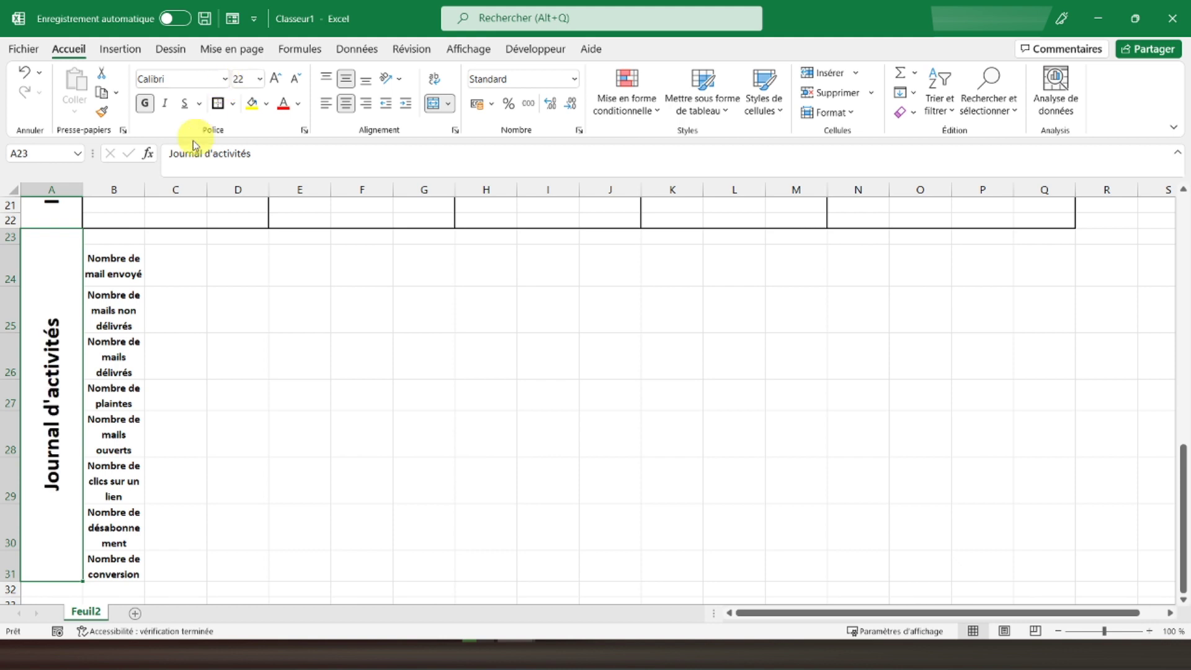
click(133, 385)
scroll(186, 397, up, 3)
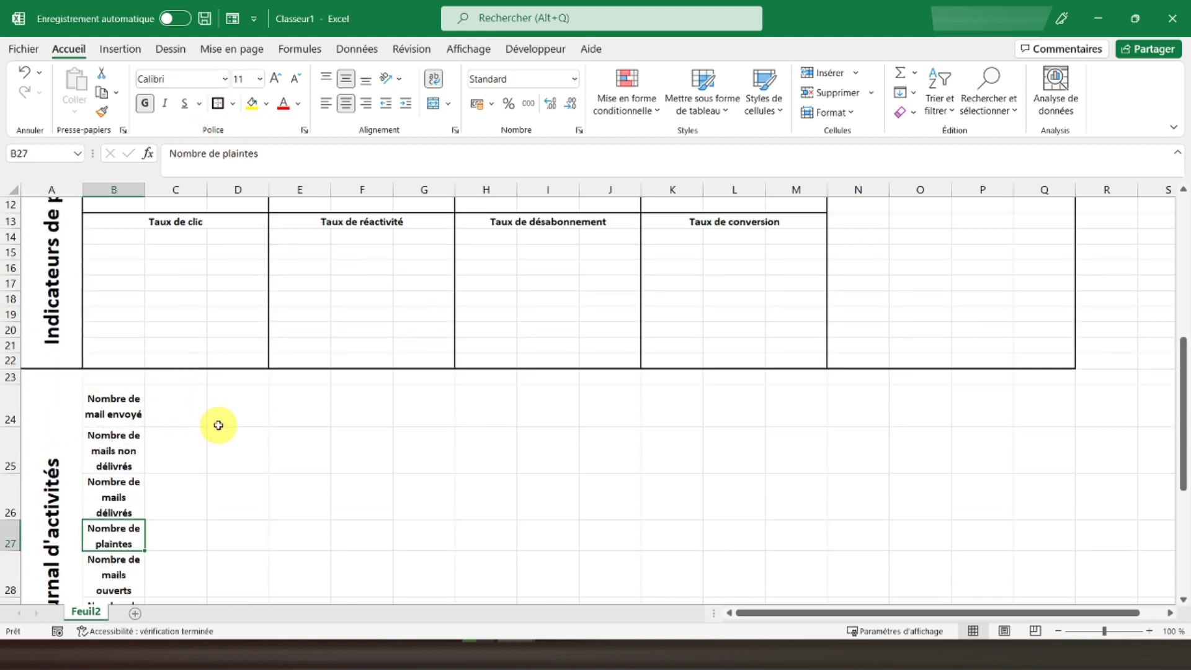
click(69, 410)
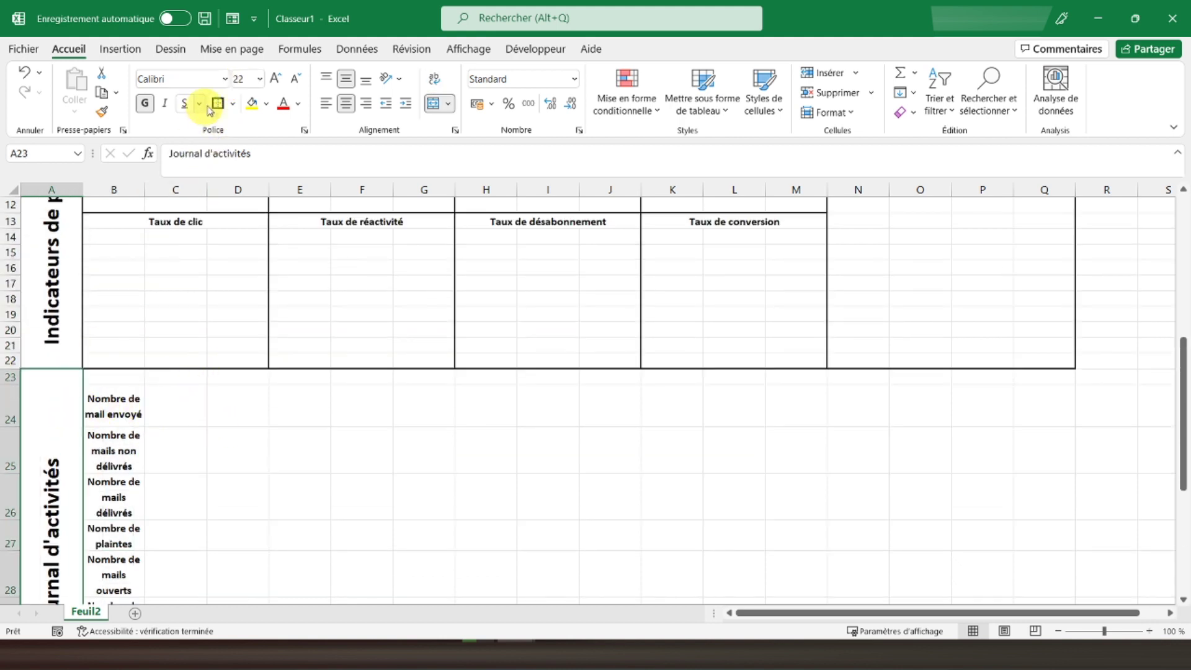
scroll(201, 394, down, 2)
click(113, 310)
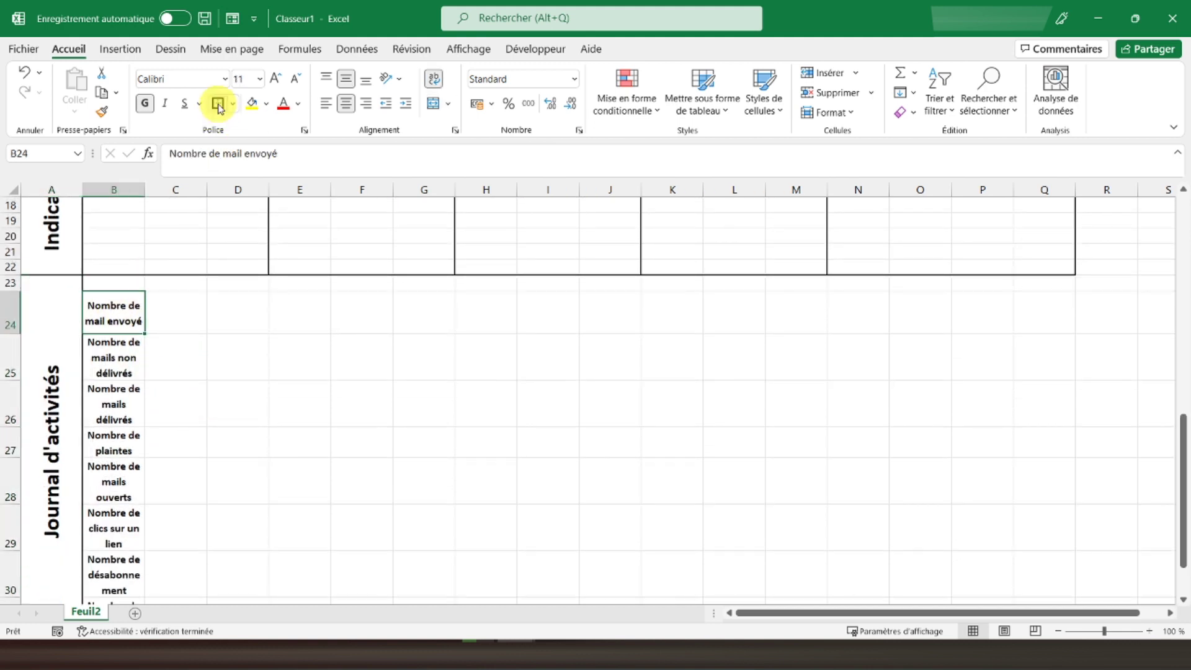
Step: Put a thick outside border around B24:D24
drag(124, 312, 243, 309)
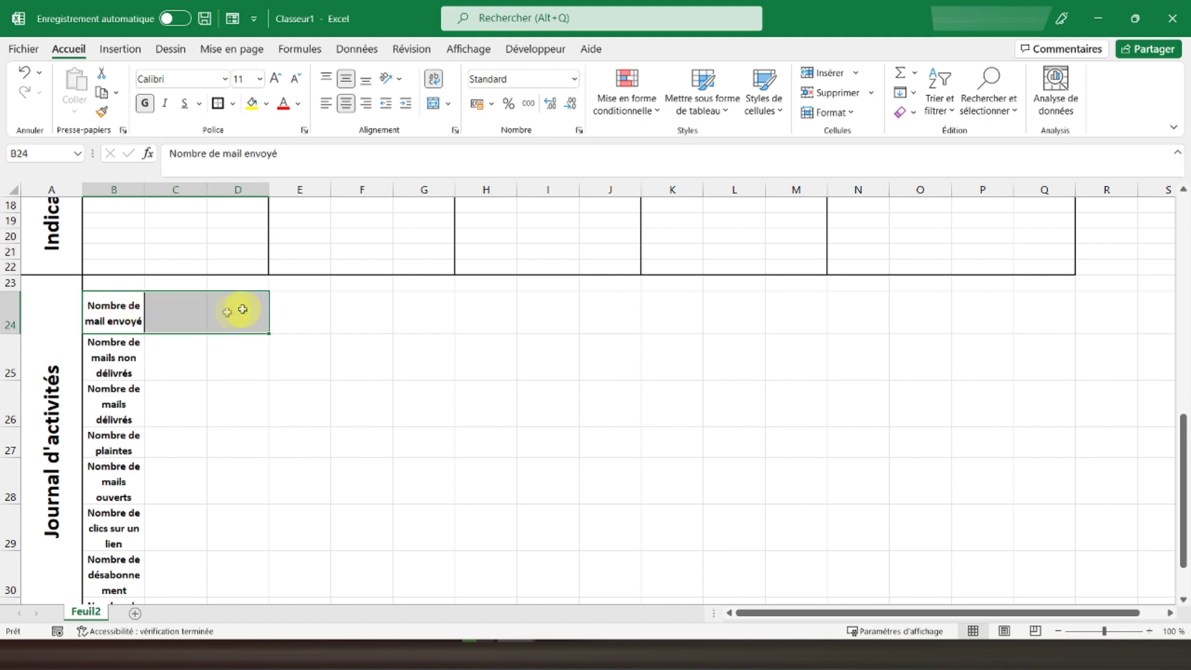
click(235, 105)
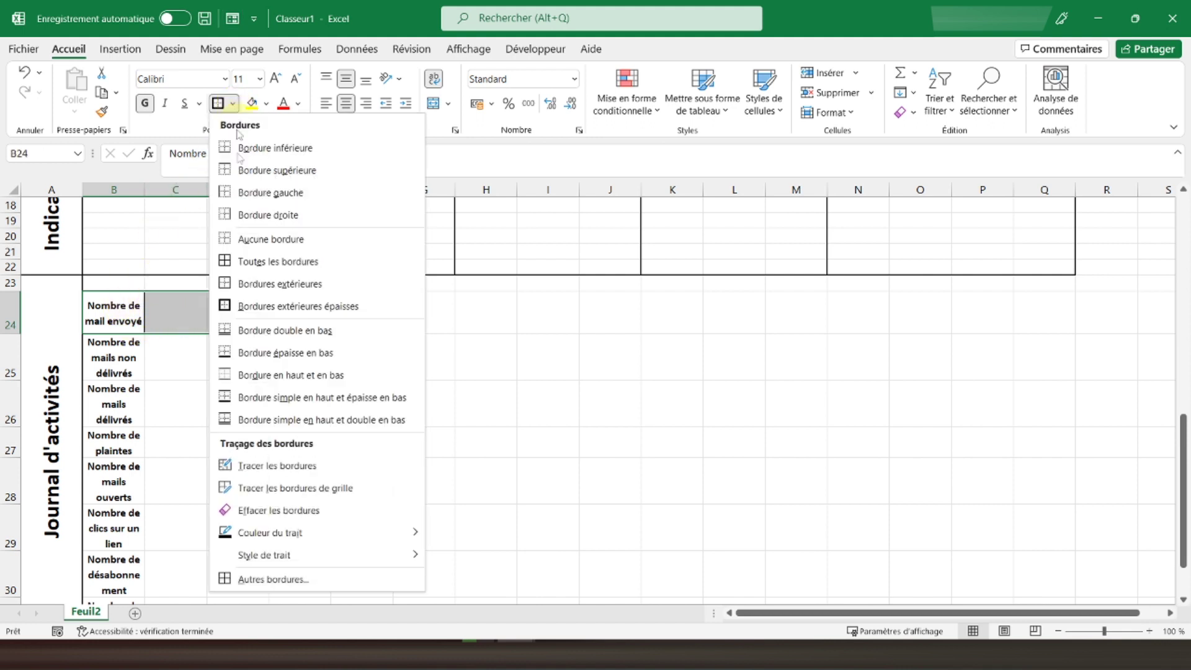
click(254, 238)
drag(128, 314, 242, 321)
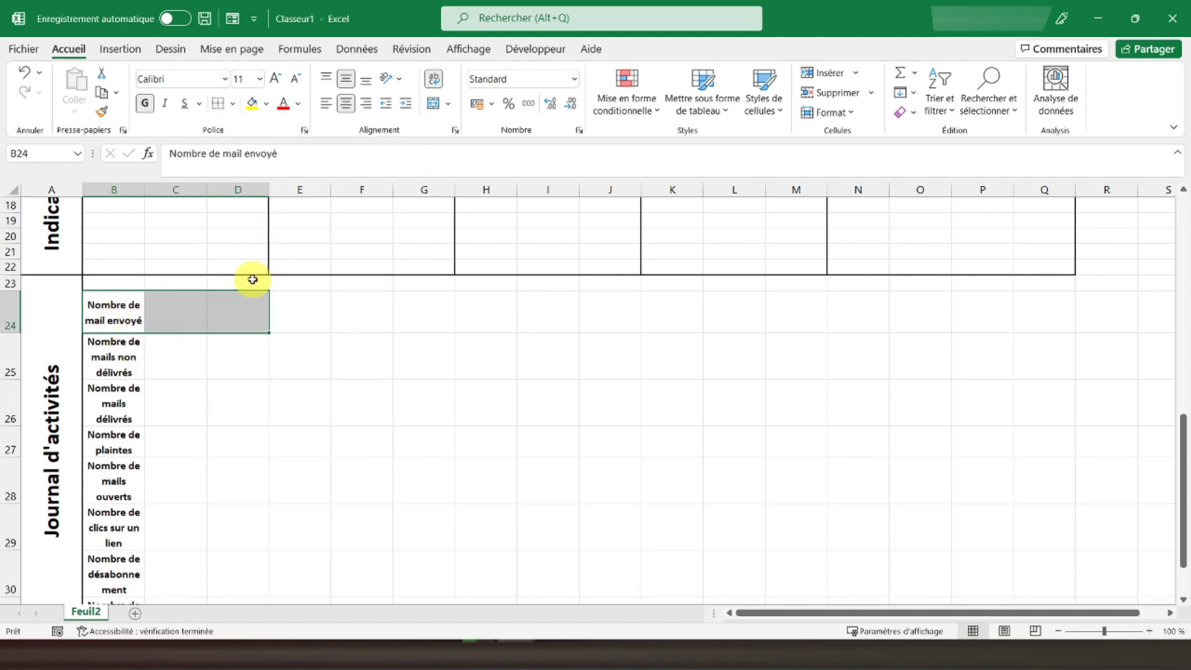
click(232, 104)
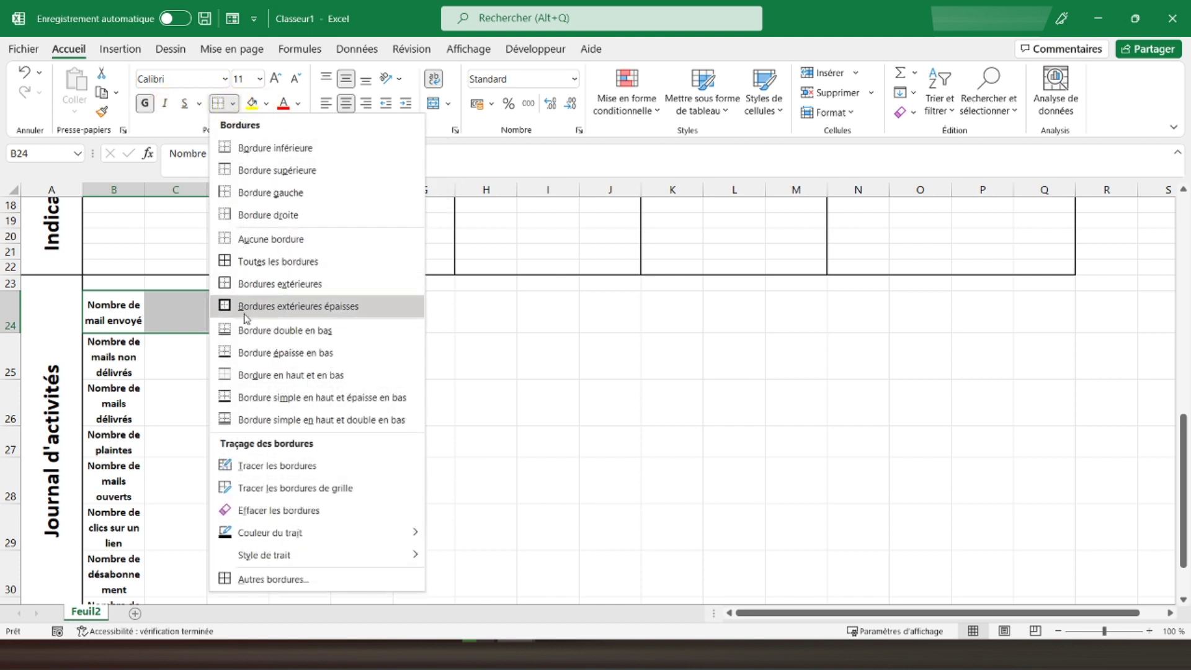
click(279, 306)
Step: Repeat the thick outside border on rows 25 through 28 across columns B to D
drag(120, 353, 255, 358)
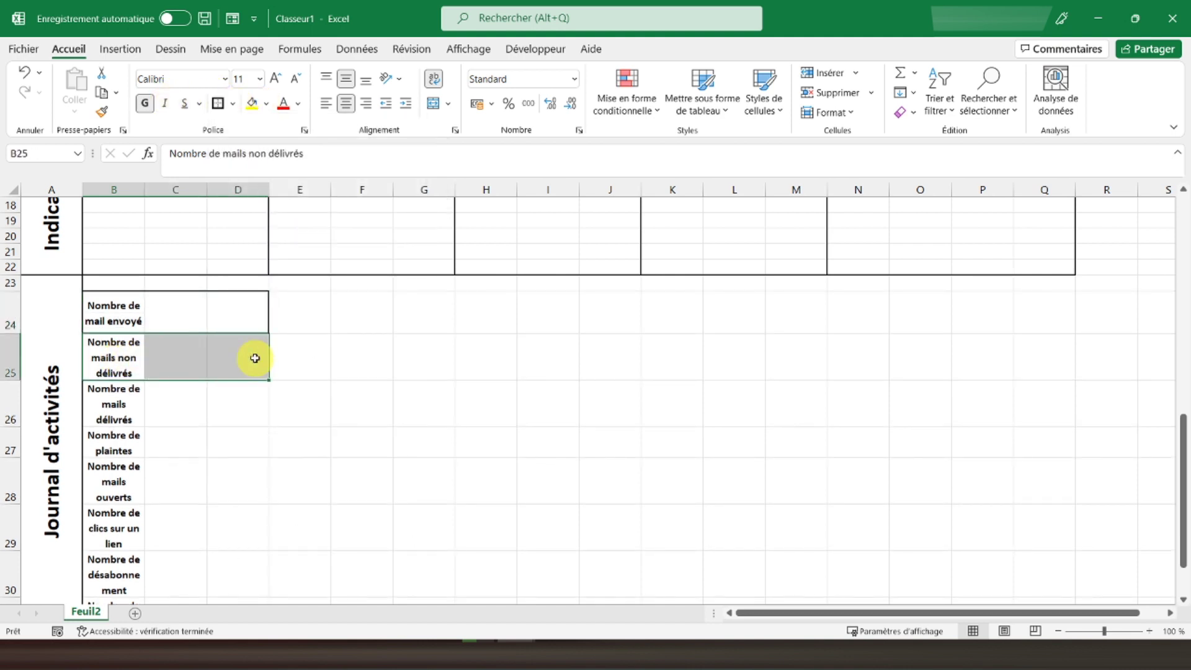
key(F4)
drag(127, 402, 220, 404)
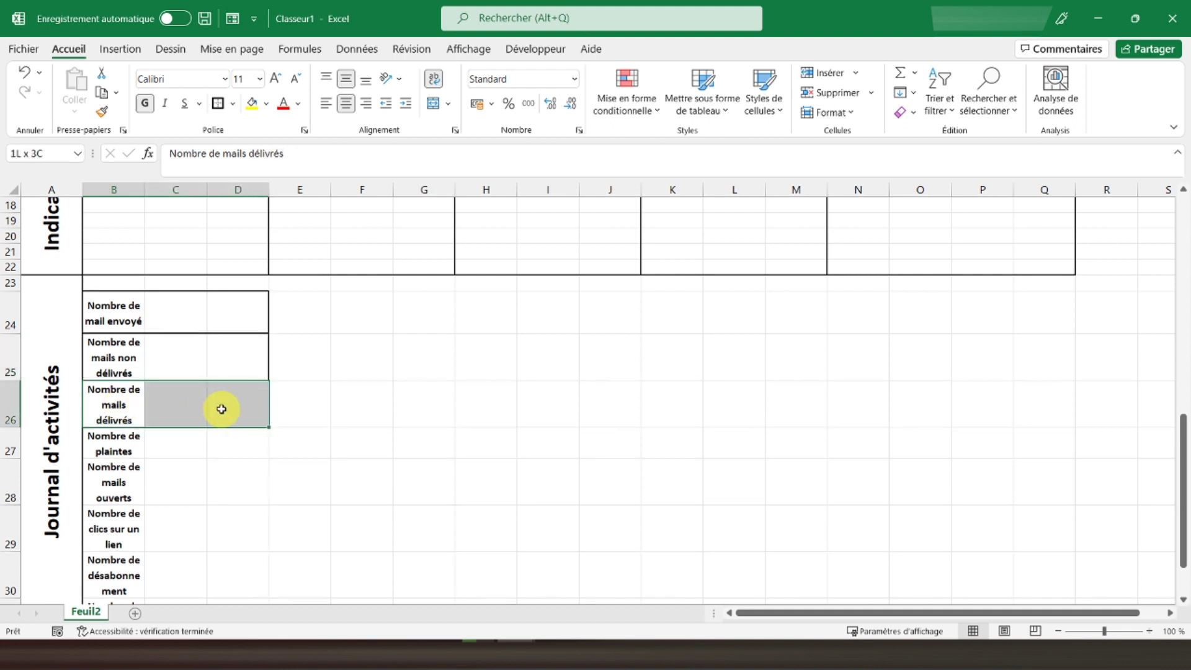
key(F4)
drag(113, 439, 228, 444)
key(F4)
drag(154, 473, 258, 479)
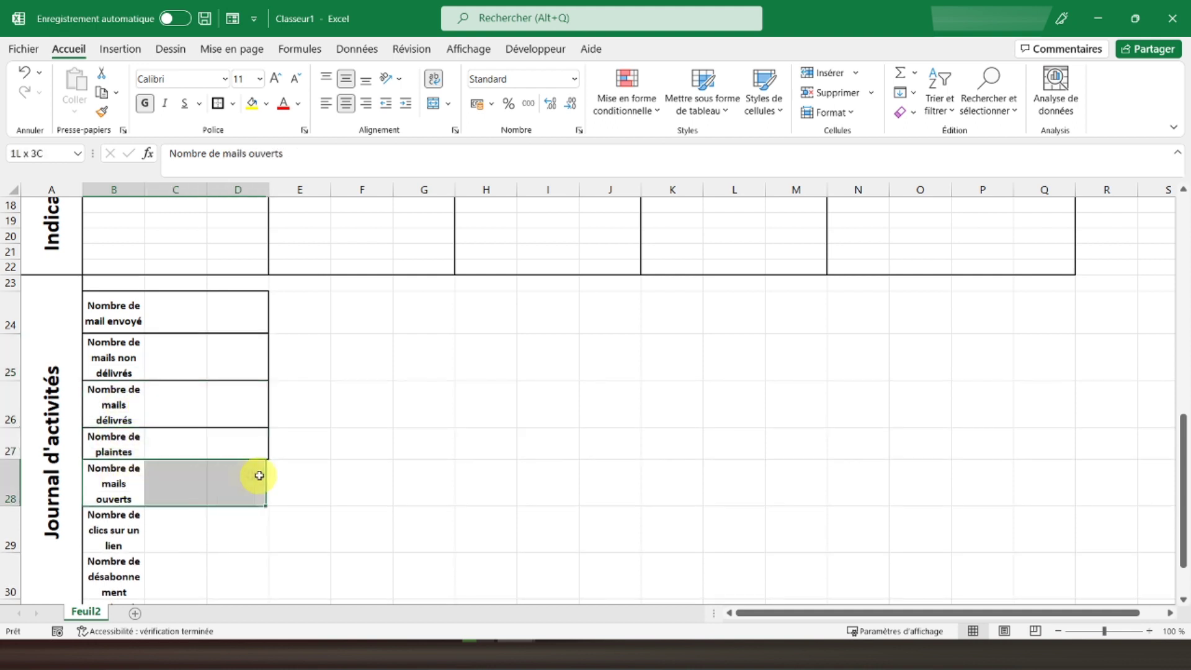
key(F4)
Step: Extend the same thick outside border to the remaining label rows down to row 30
drag(133, 532, 221, 522)
scroll(221, 522, down, 1)
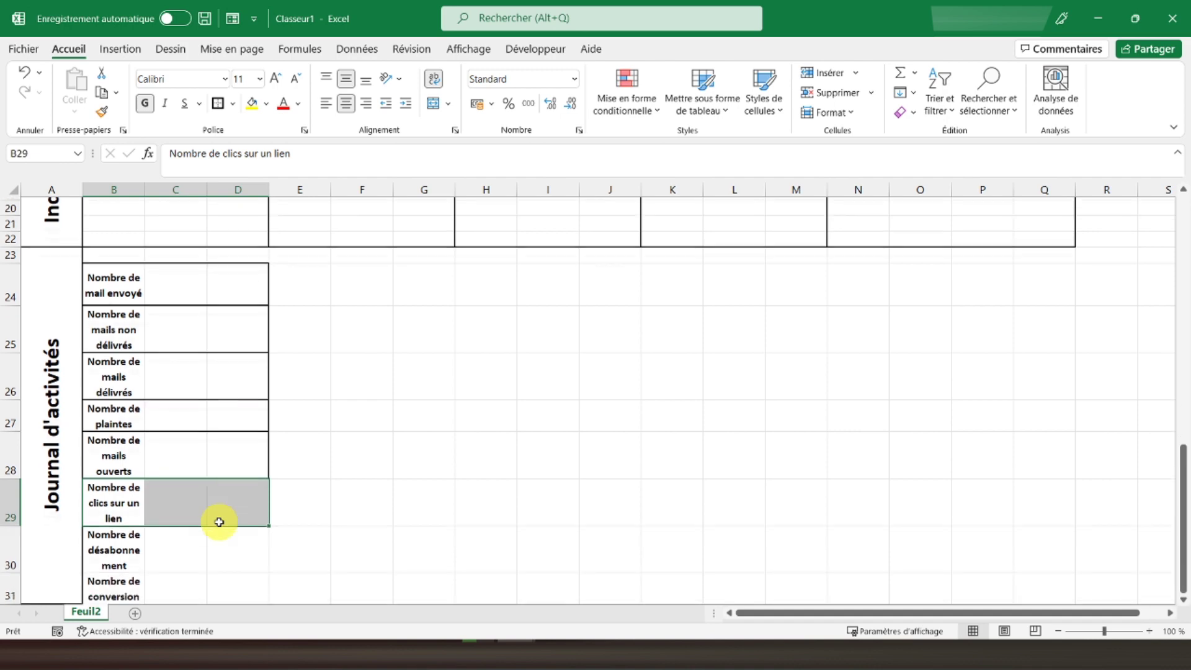
scroll(170, 465, down, 2)
key(F4)
drag(118, 341, 234, 337)
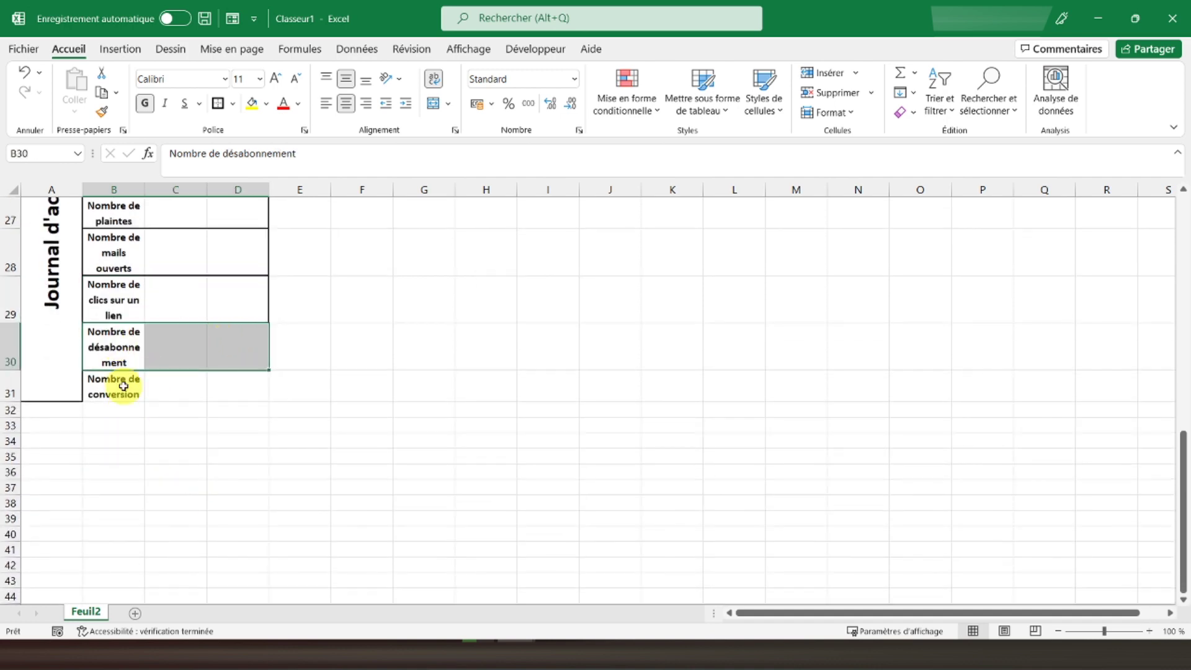
key(F4)
drag(117, 388, 229, 382)
scroll(252, 410, up, 3)
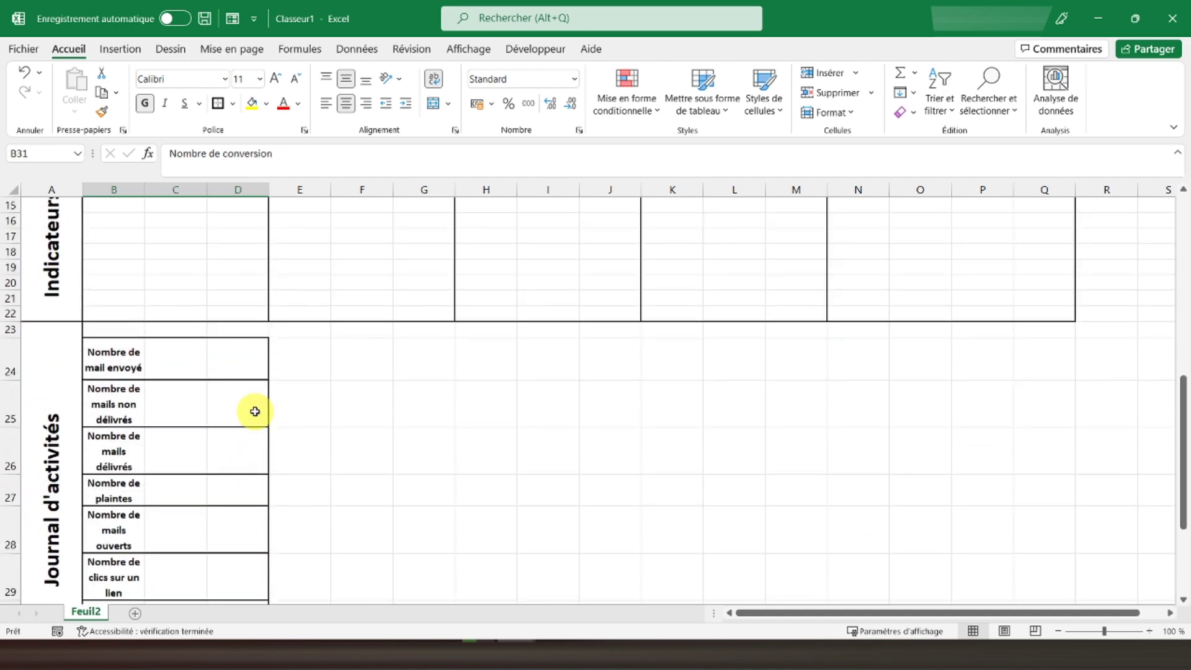
scroll(253, 409, up, 1)
click(299, 335)
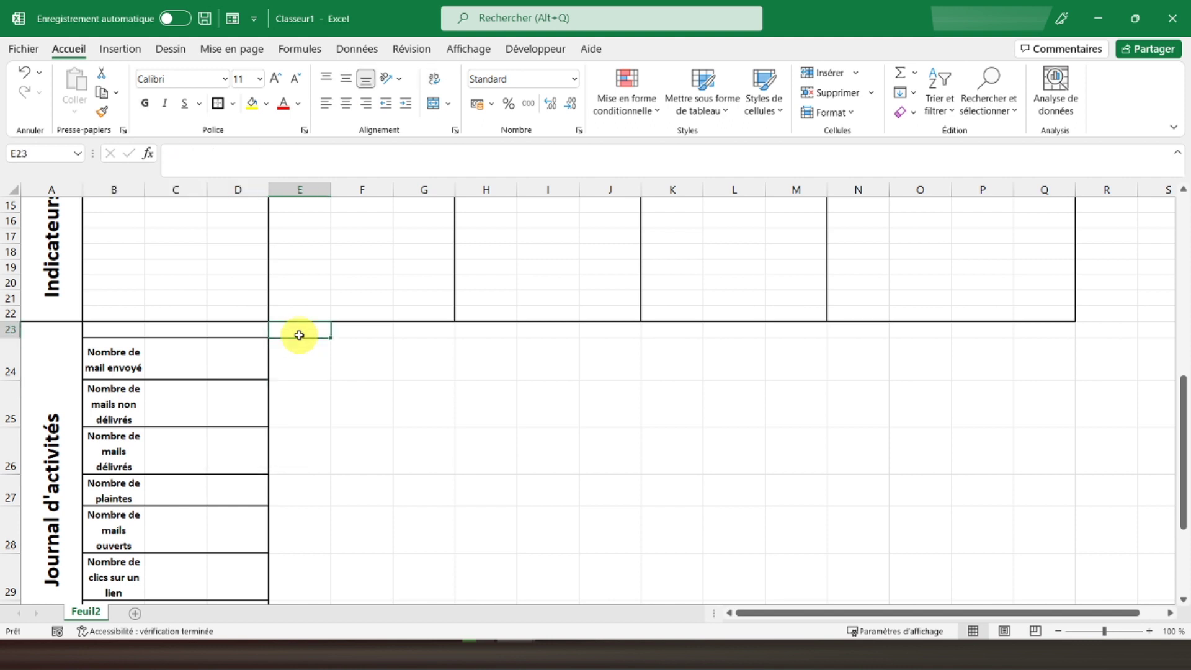
Step: Fill E23:P23 with the months Janvier through Décembre and centre them
text(Janvier)
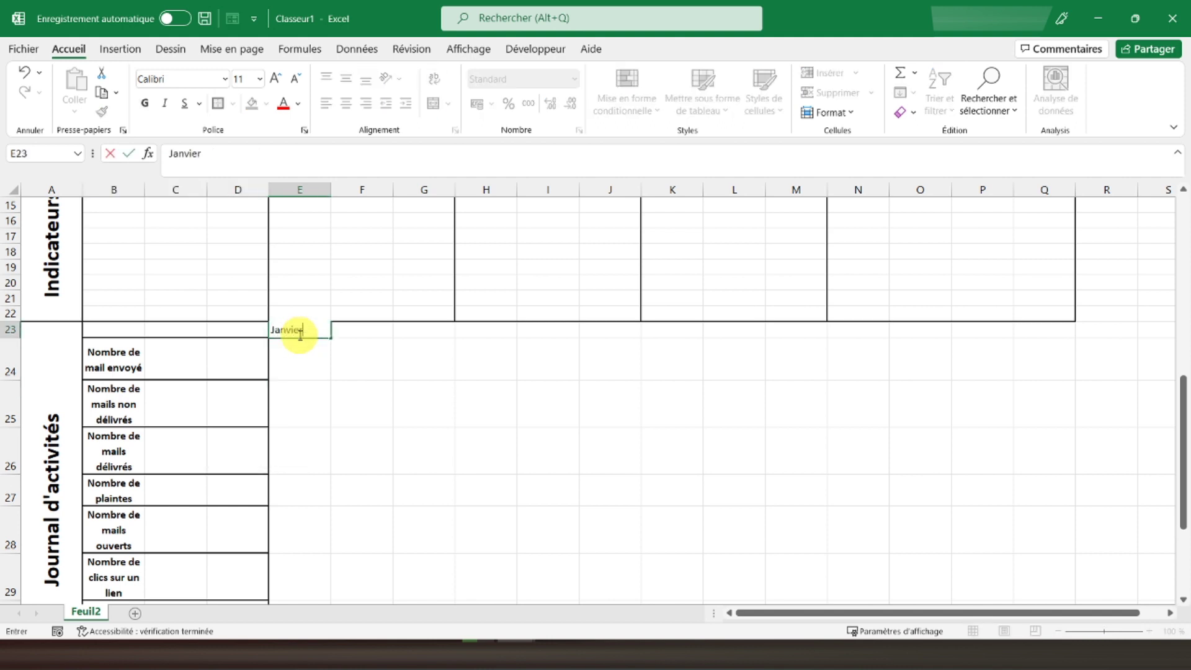
key(Return)
click(299, 334)
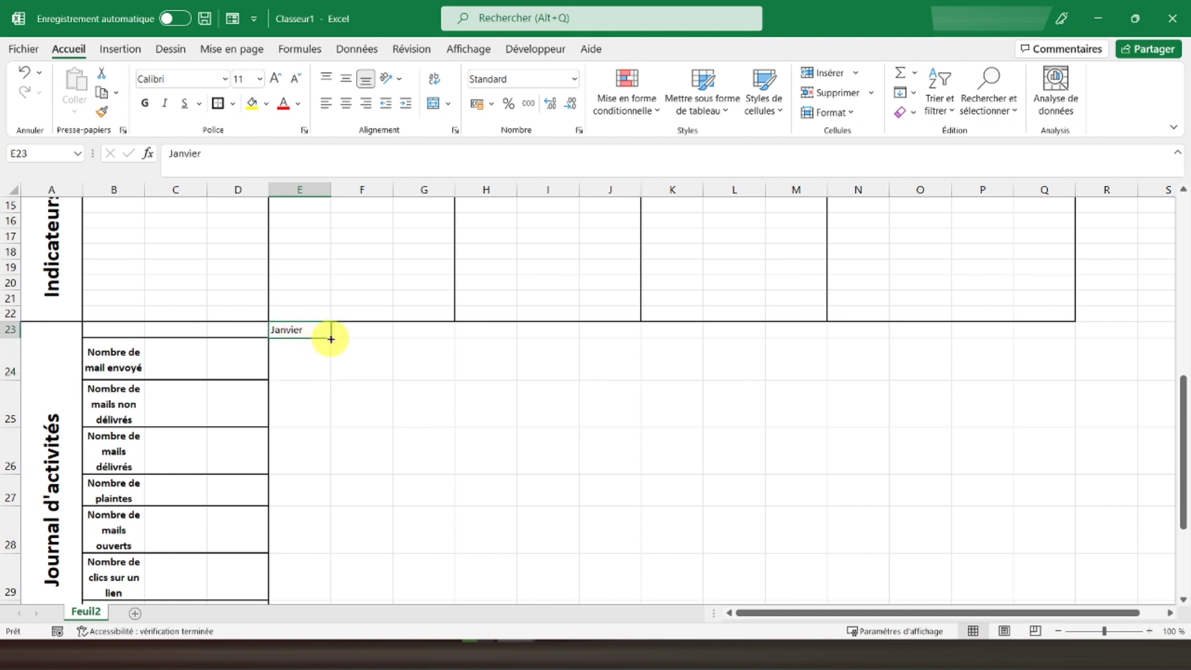
drag(330, 339, 1007, 335)
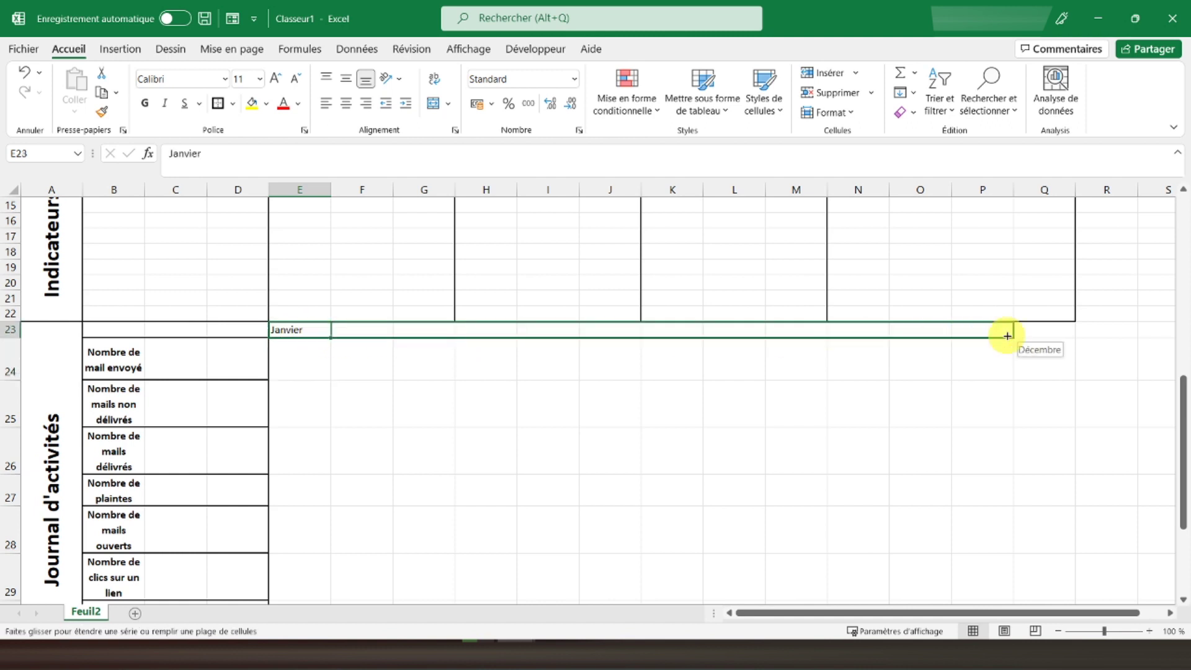
drag(1007, 336, 1002, 335)
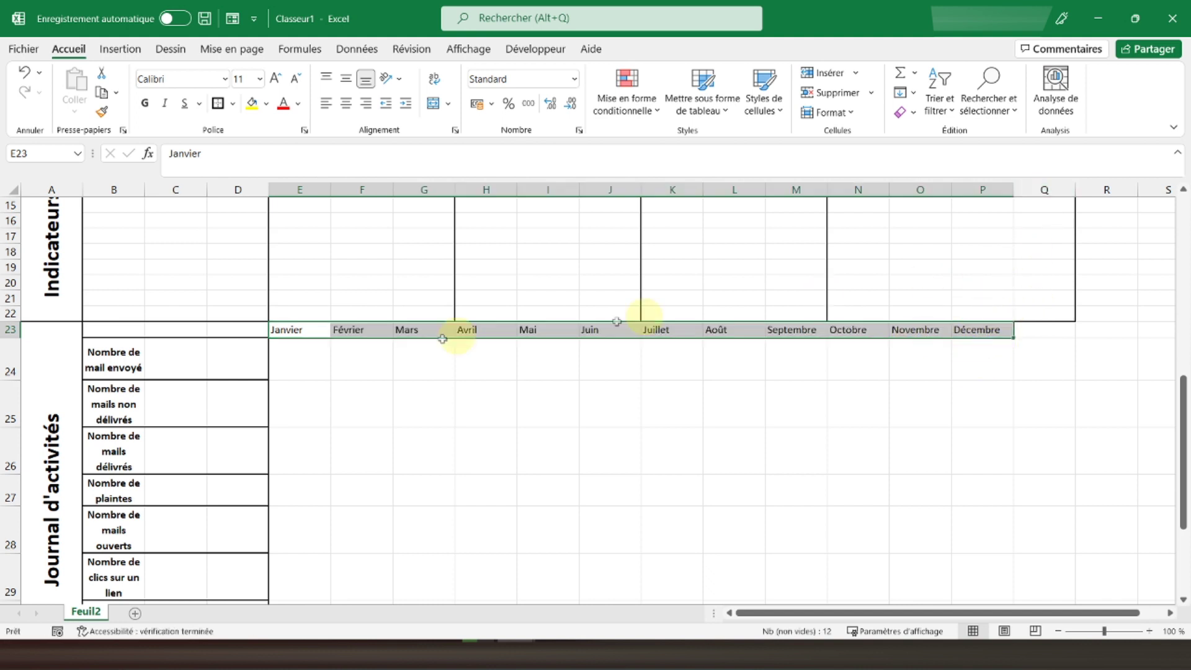
click(345, 103)
Step: Add the Total heading in Q23 and make E23:Q23 bold
click(1044, 330)
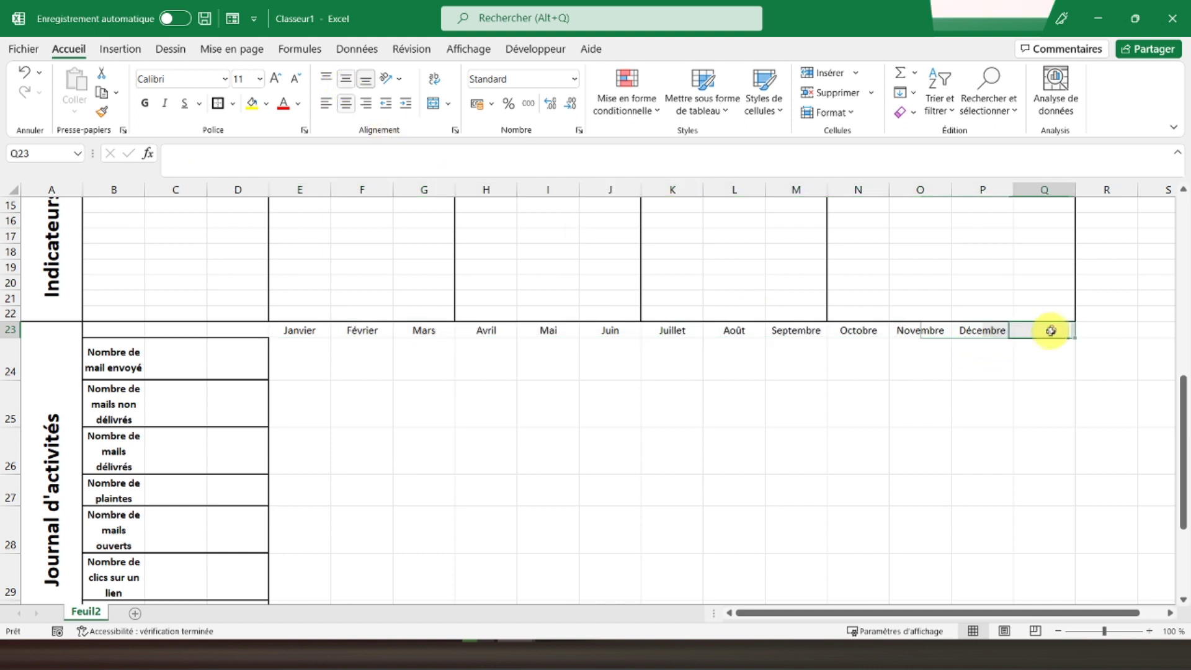
text(Total)
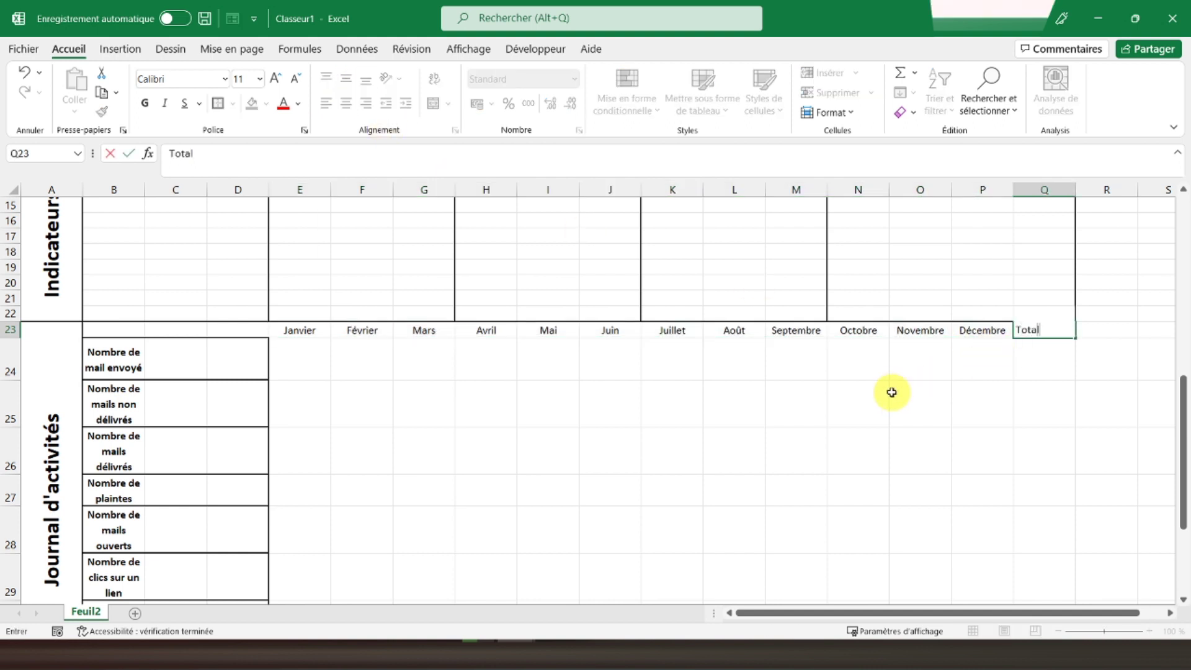
key(Return)
key(Up)
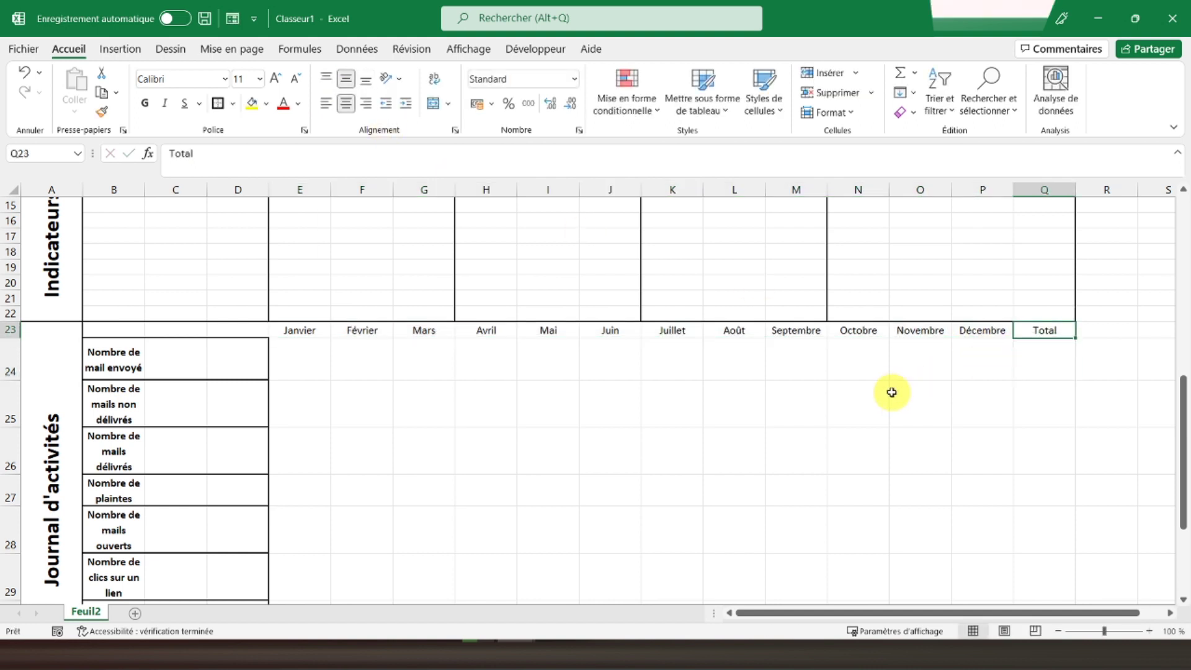
drag(297, 329, 1044, 332)
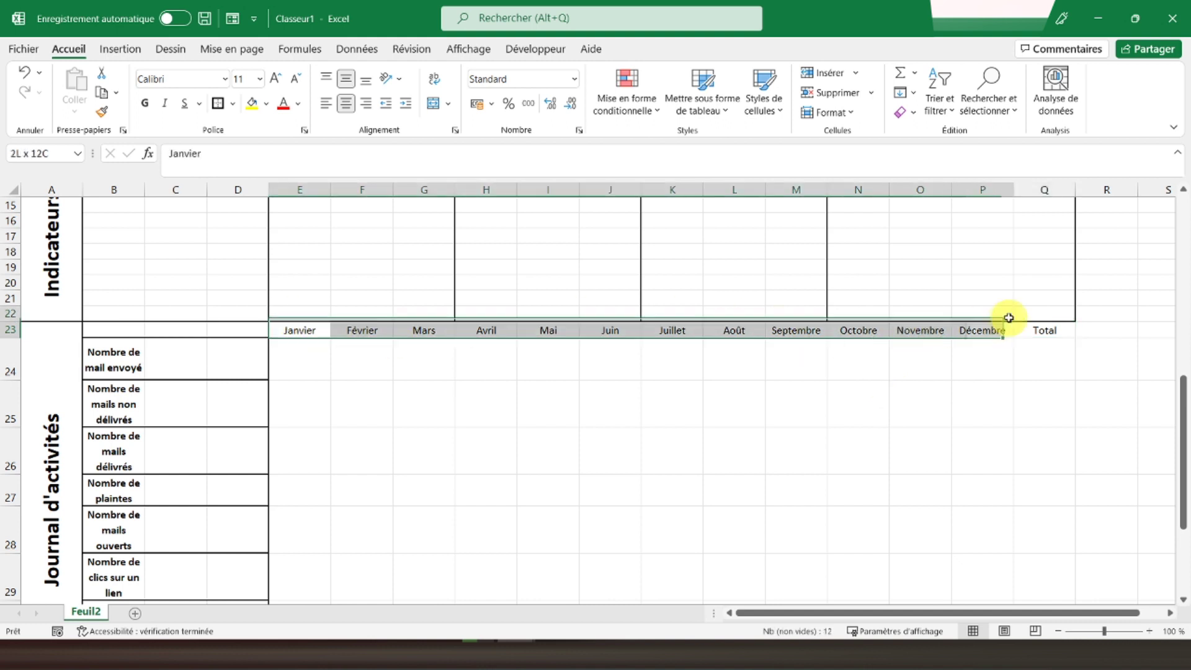
click(144, 103)
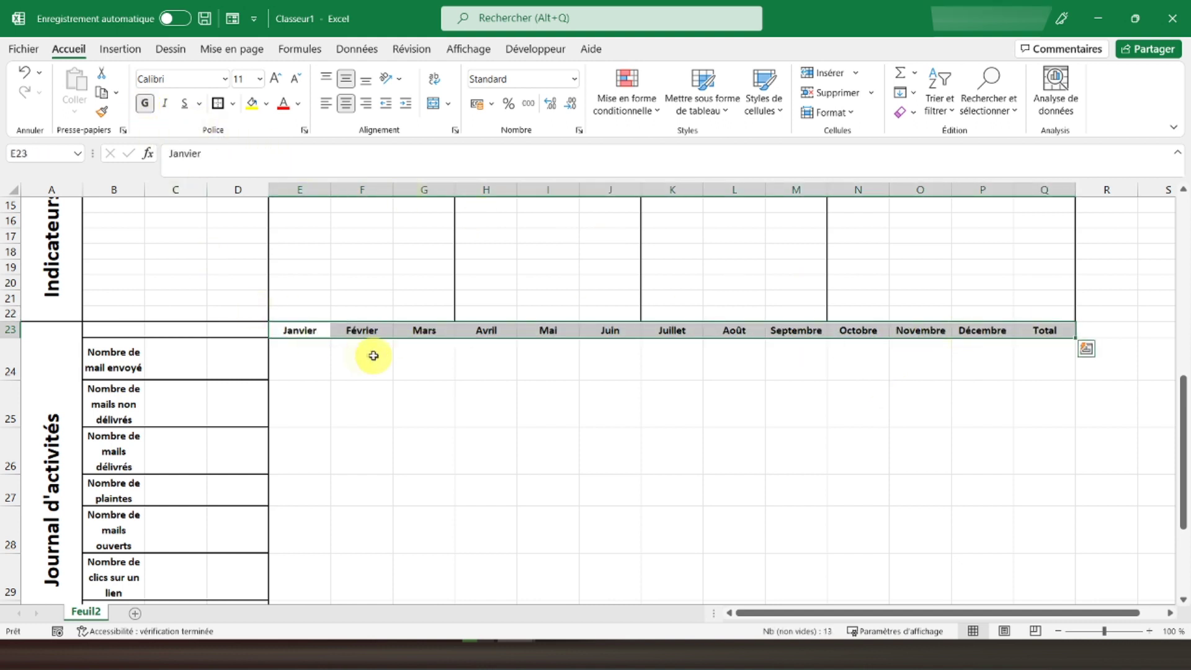
Step: Box each month header cell in row 23 with its own border, repeating it with F4
click(301, 329)
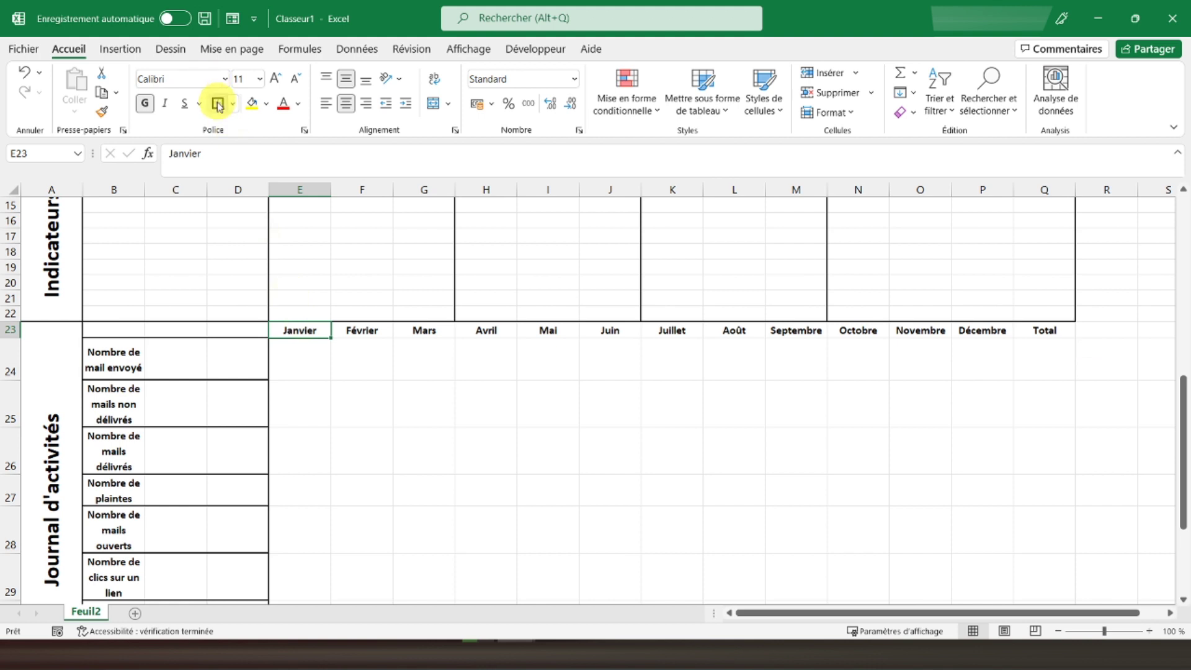
key(F4)
key(Right)
key(F4)
key(Right)
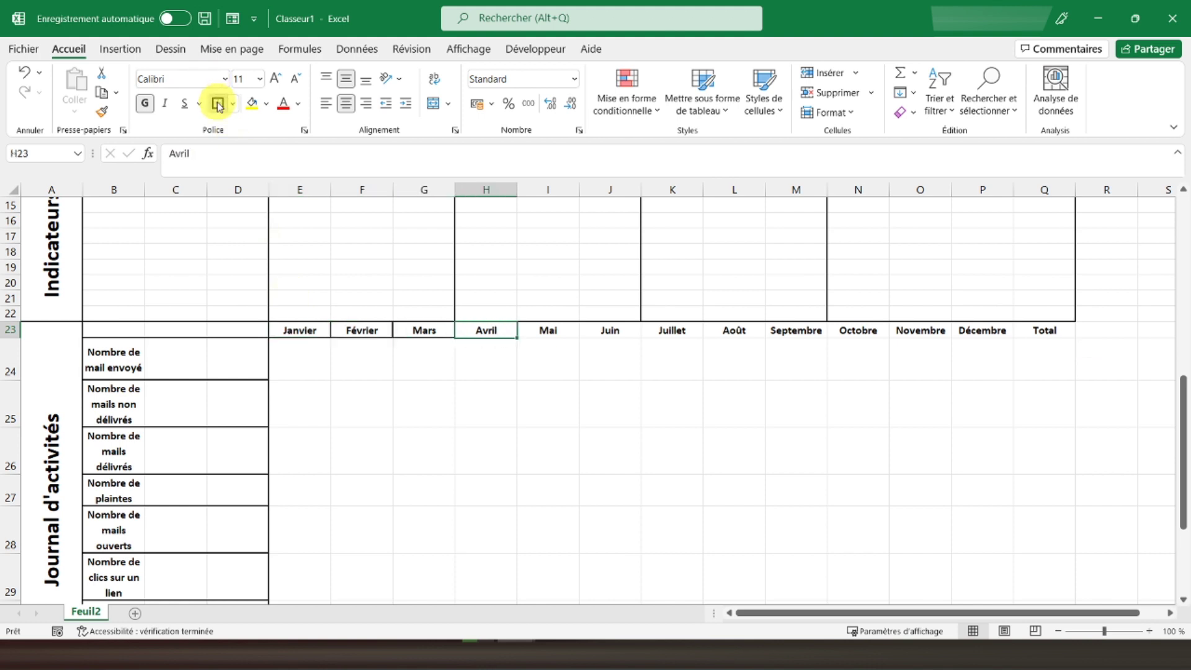
key(F4)
key(Right)
key(F4)
key(Right)
key(F4)
key(Right)
key(F4)
key(Right)
key(F4)
key(Right)
key(Right)
key(F4)
key(Right)
key(F4)
key(Right)
key(F4)
key(Right)
key(F4)
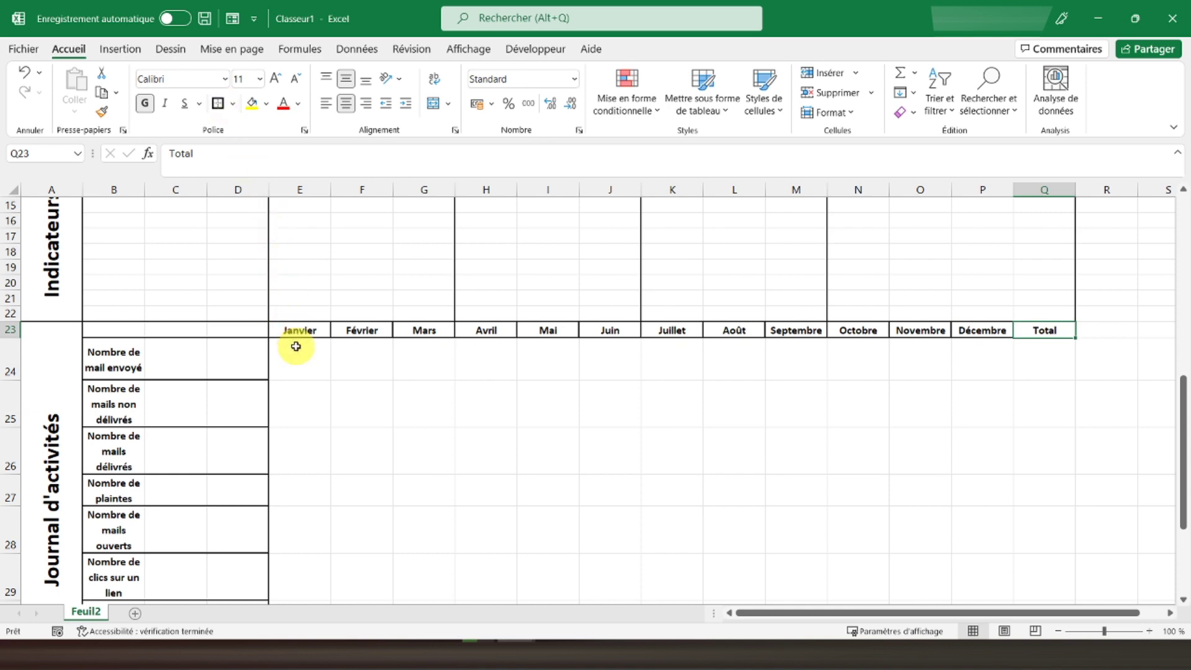
Step: Border the first Total cell Q24 and repeat the border on each cell down to Q31
scroll(293, 341, down, 1)
scroll(292, 343, down, 1)
click(1034, 269)
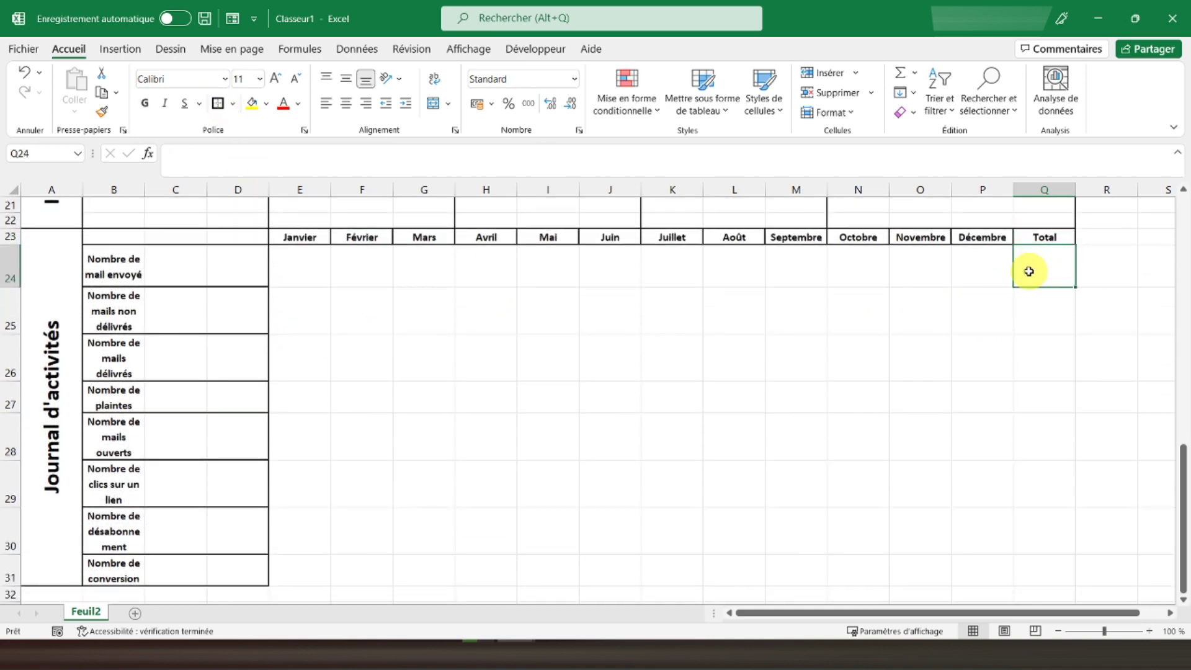
click(218, 105)
key(Down)
key(F4)
key(Down)
key(F4)
key(Down)
key(F4)
key(Down)
key(F4)
key(Down)
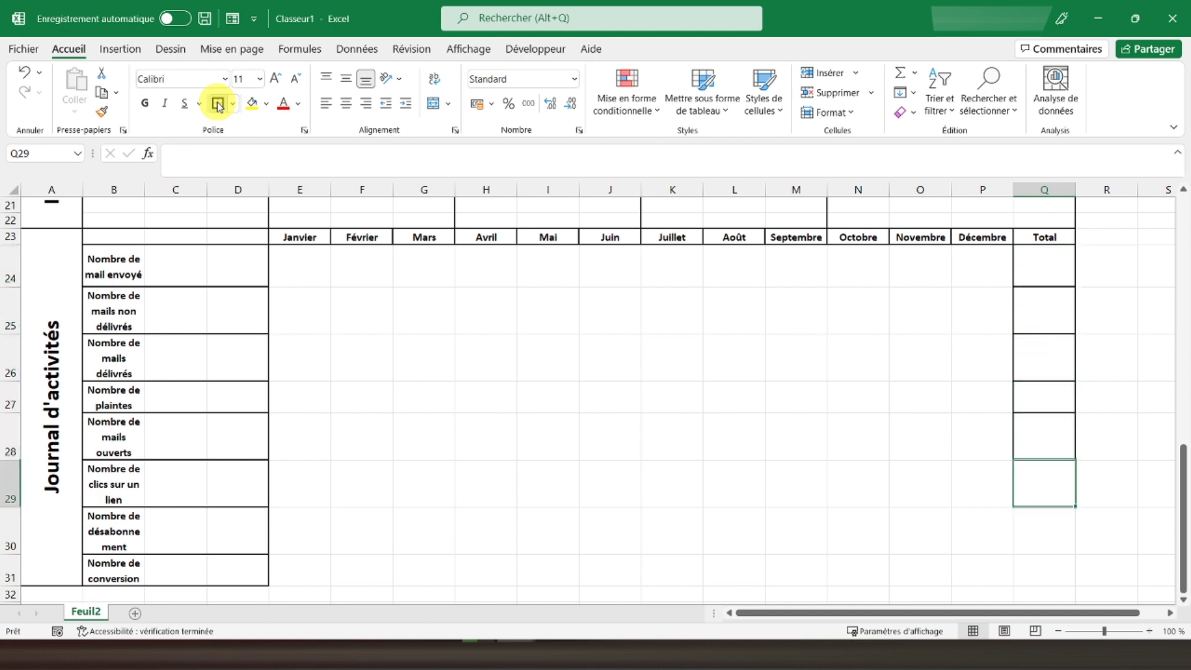
key(F4)
key(Down)
key(F4)
key(Down)
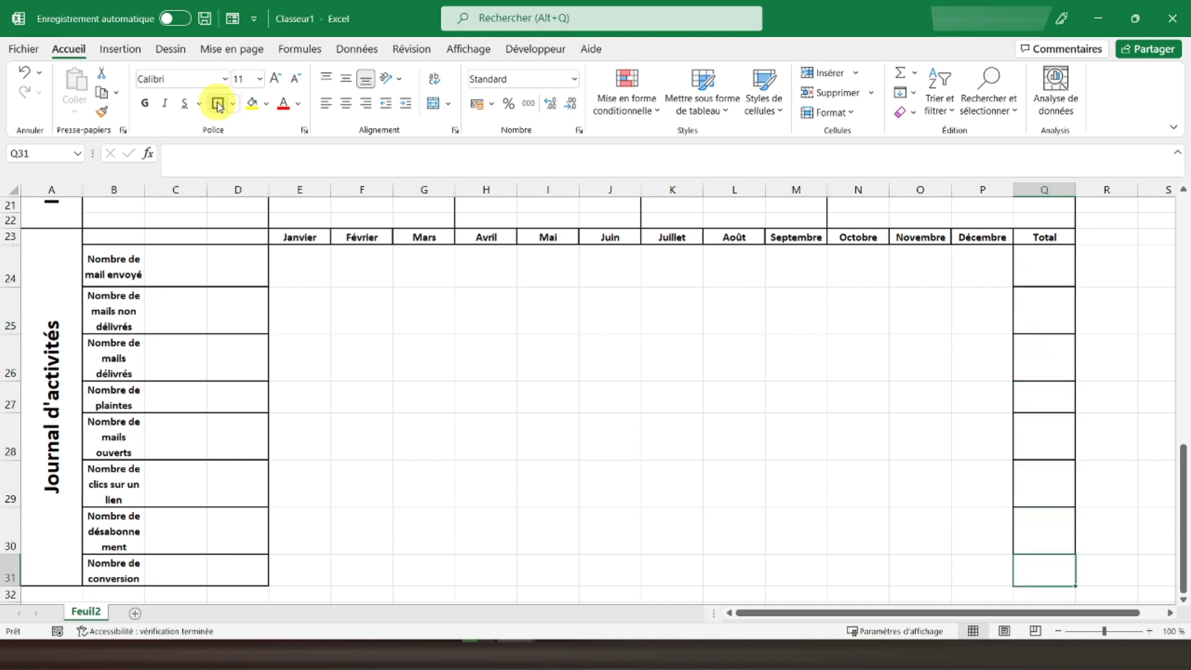
drag(316, 261, 994, 563)
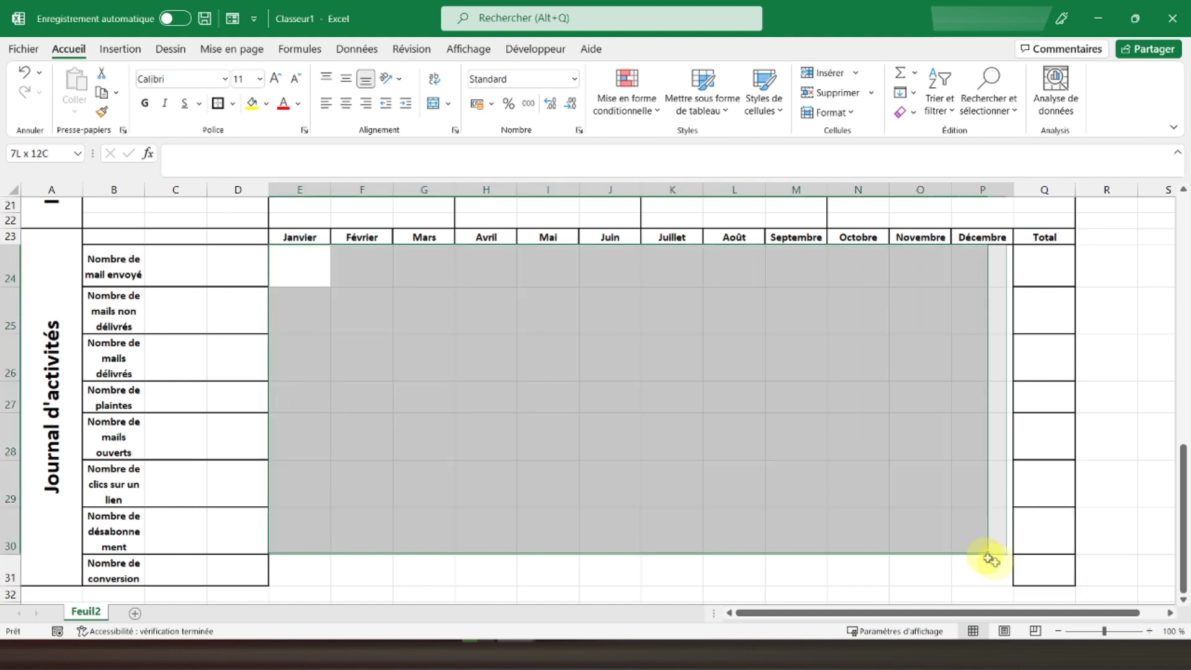
Step: Give the monthly grid E24:P31 dashed inner borders and a light green fill
click(235, 105)
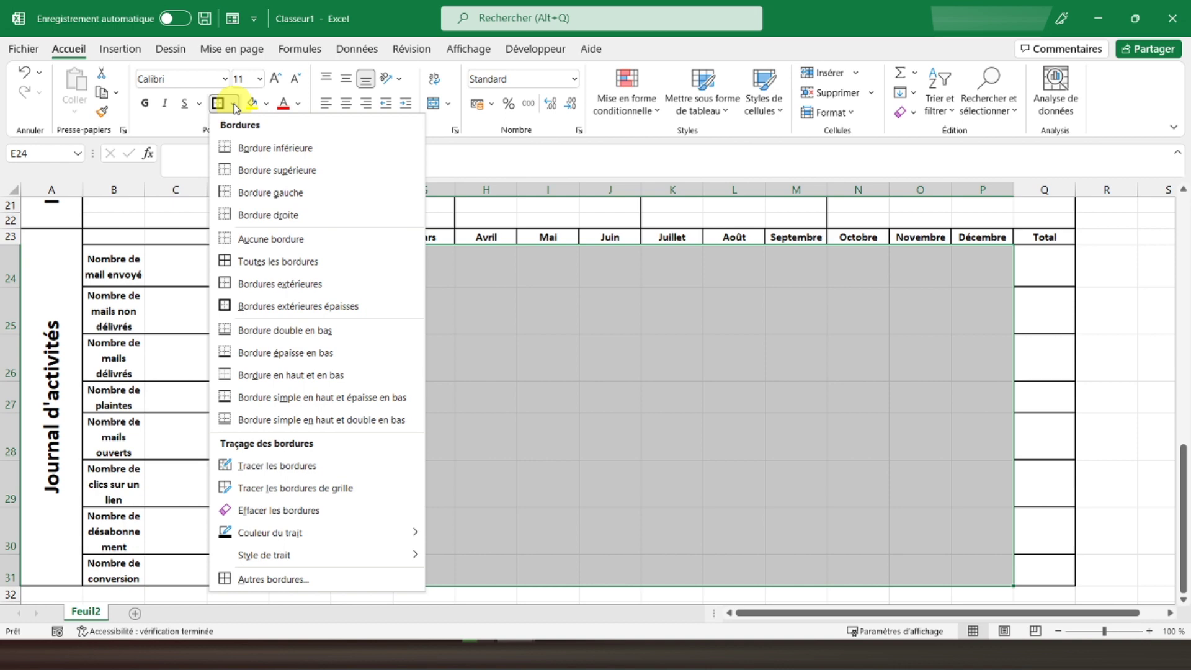
key(s)
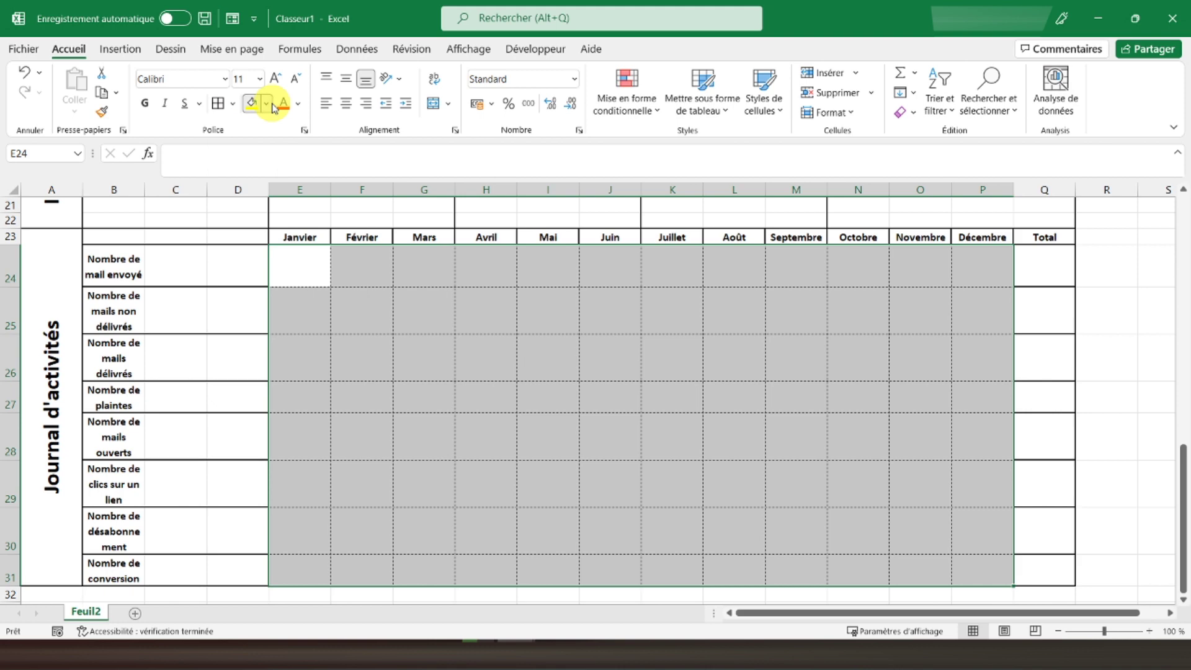
click(266, 104)
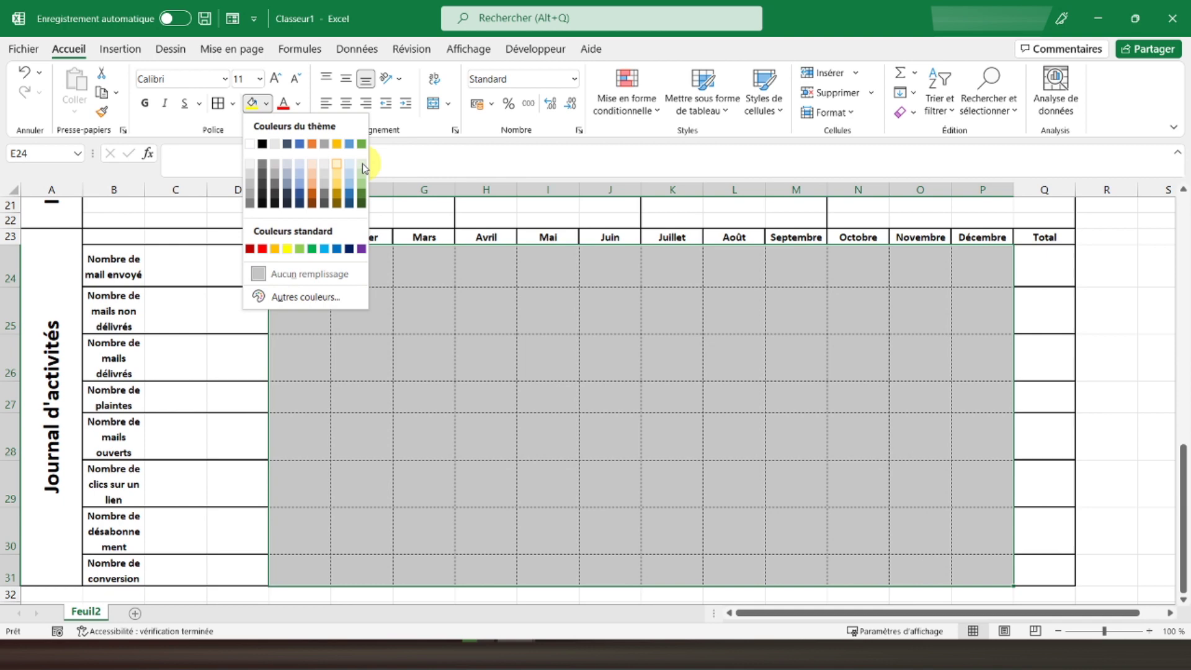
click(363, 165)
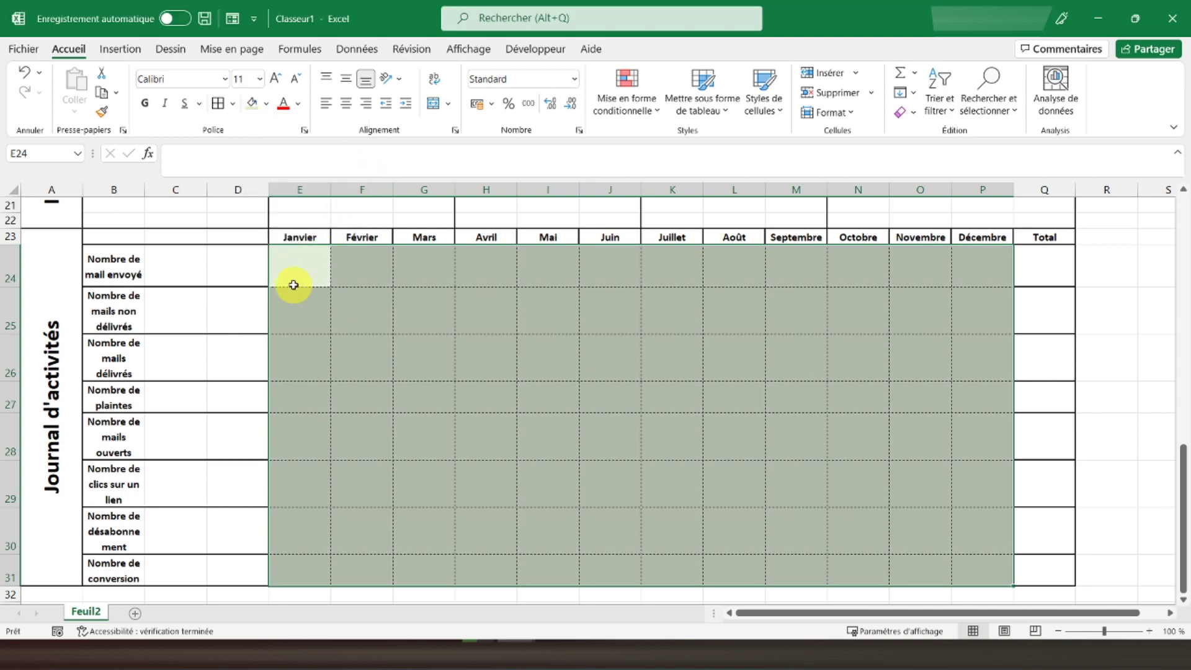
click(293, 285)
Step: Centre the contents of E24:Q31 horizontally and vertically
click(1031, 269)
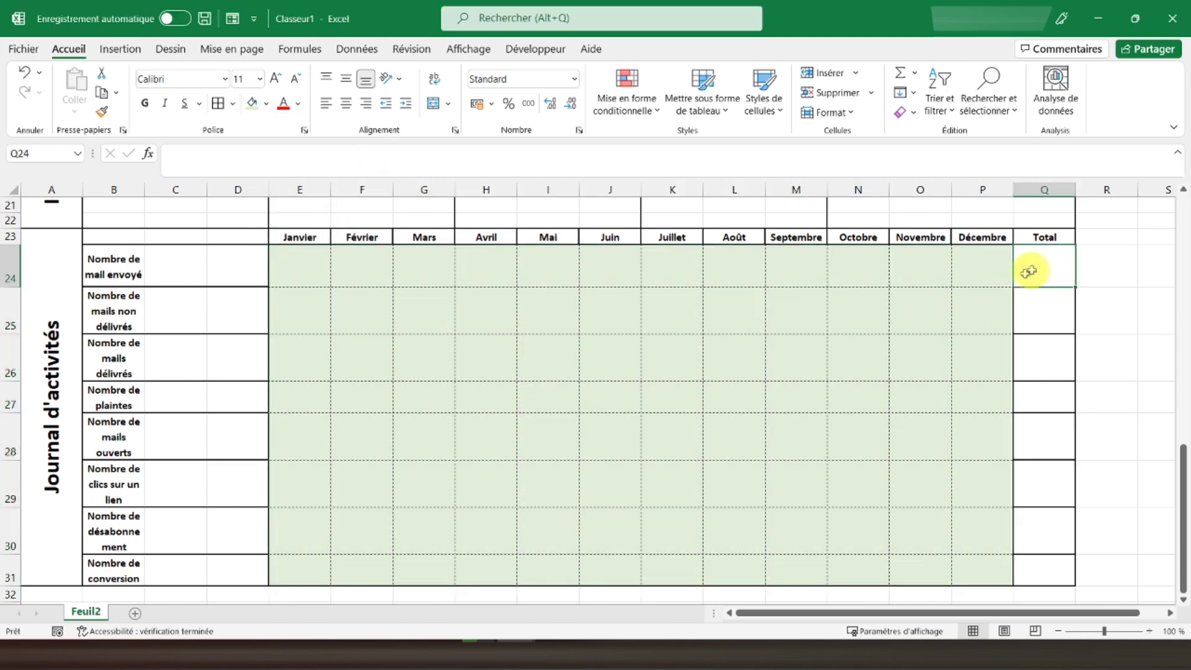
drag(308, 264, 1026, 569)
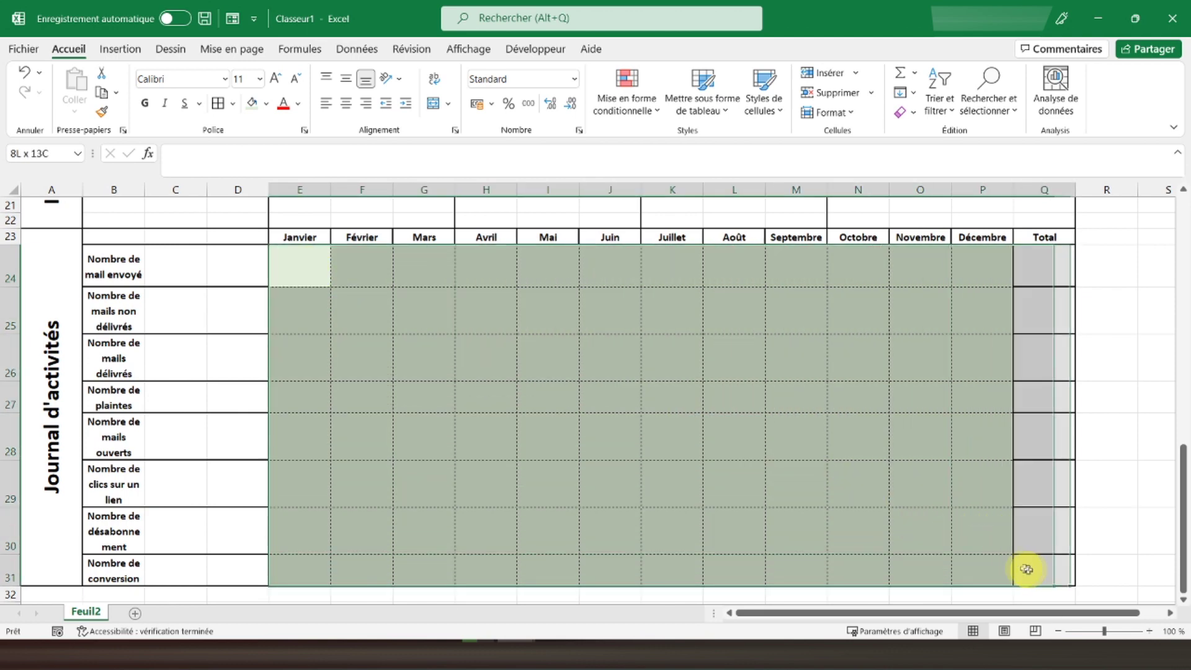
click(346, 103)
click(343, 79)
click(302, 273)
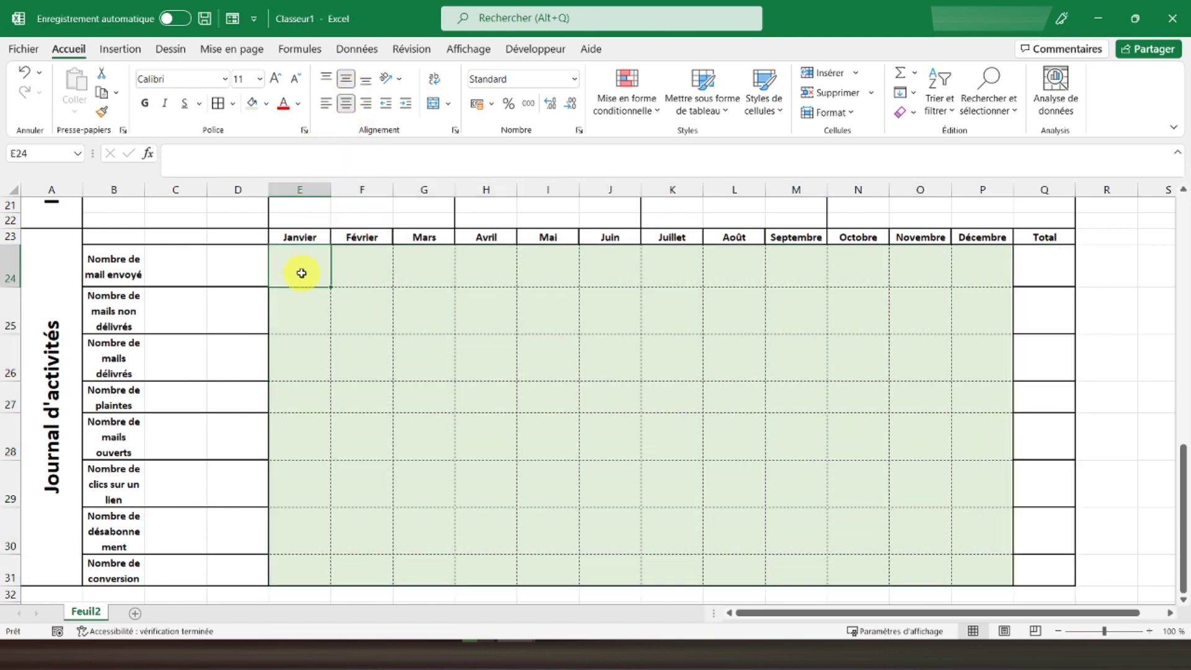
Step: Enter a test value of 10 in E24, then clear it
text(10)
key(Return)
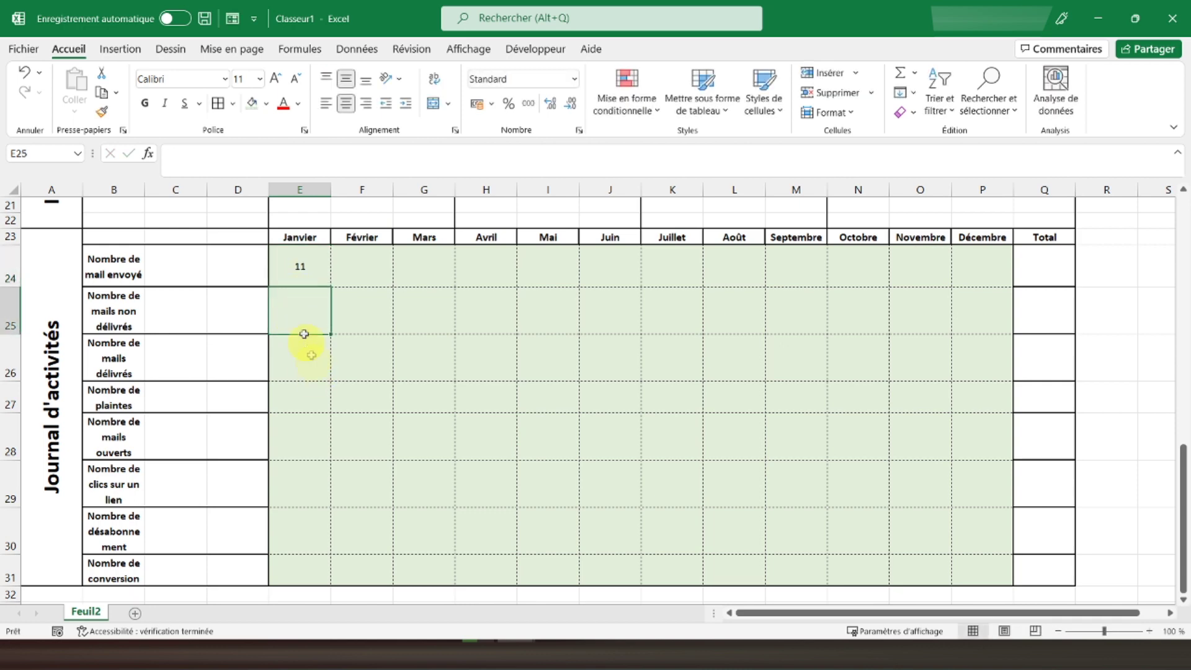
click(306, 267)
key(Delete)
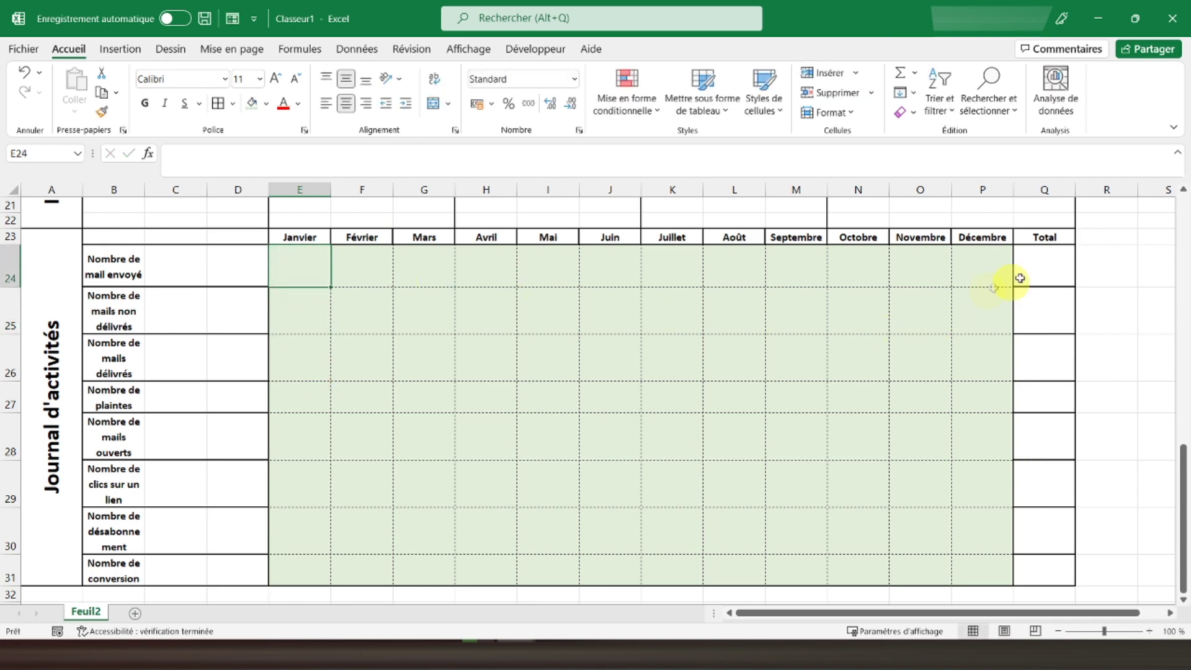
Step: Make the Total cells Q24:Q31 bold and return to the top of the sheet
drag(1029, 267, 1048, 561)
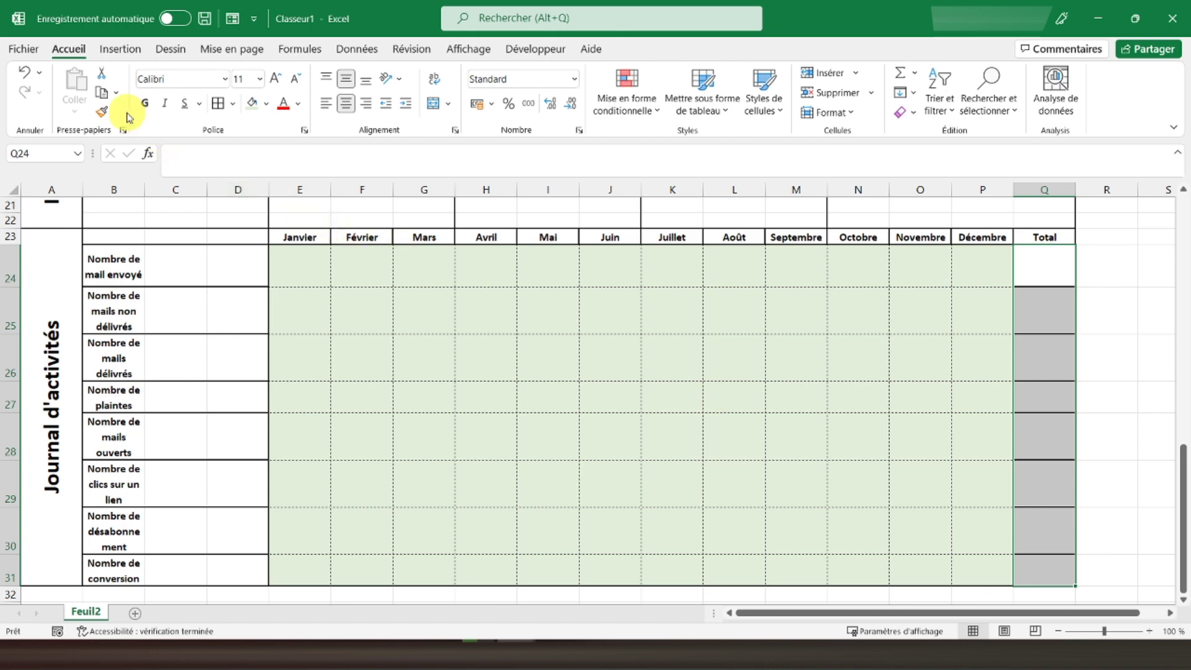
click(144, 103)
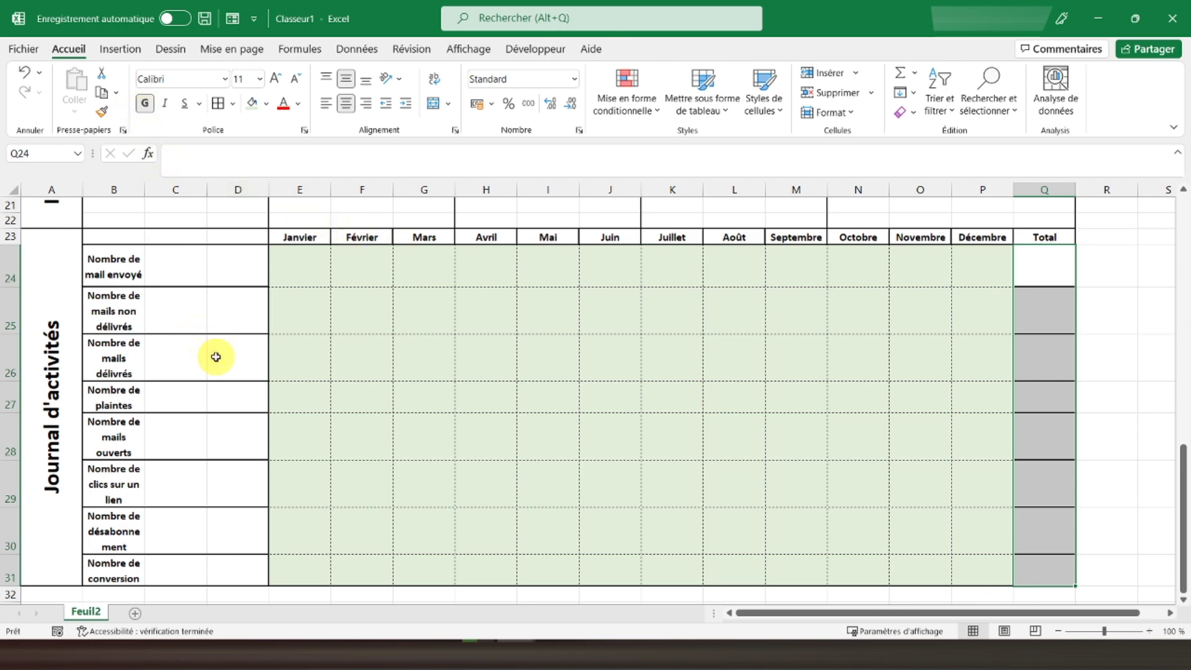
scroll(161, 372, up, 2)
scroll(161, 335, up, 4)
scroll(160, 372, up, 1)
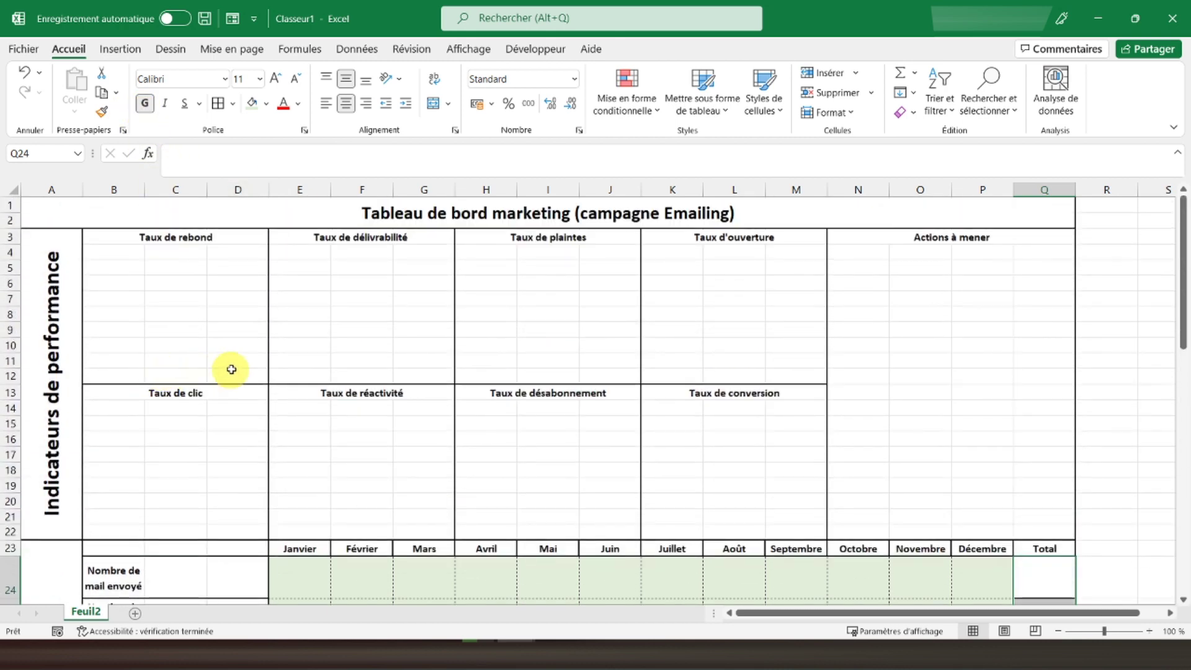
click(62, 211)
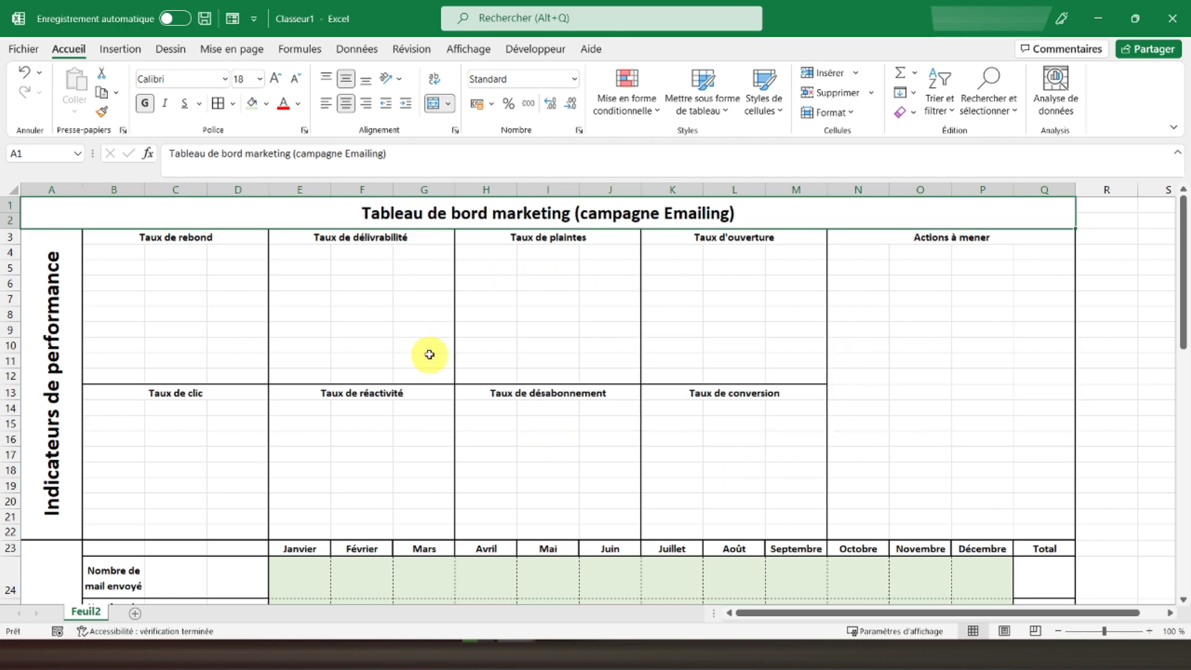
click(453, 53)
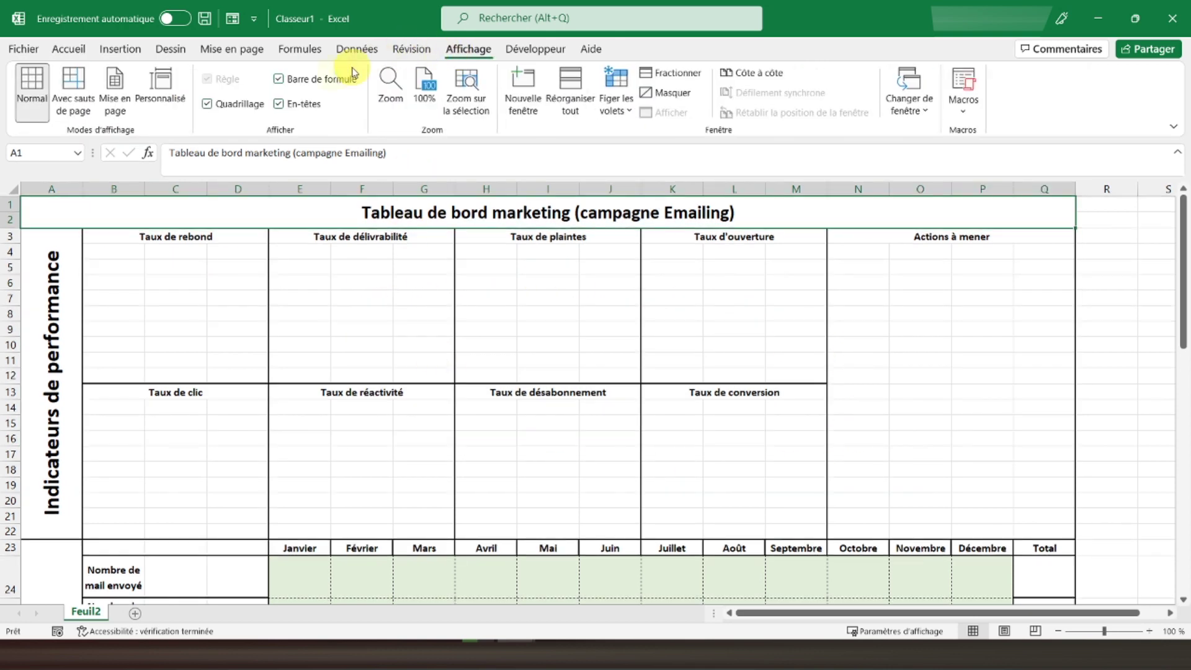
Step: Hide gridlines, rename Feuil2 to 'Tableau de bord', and add a new blank sheet
click(252, 109)
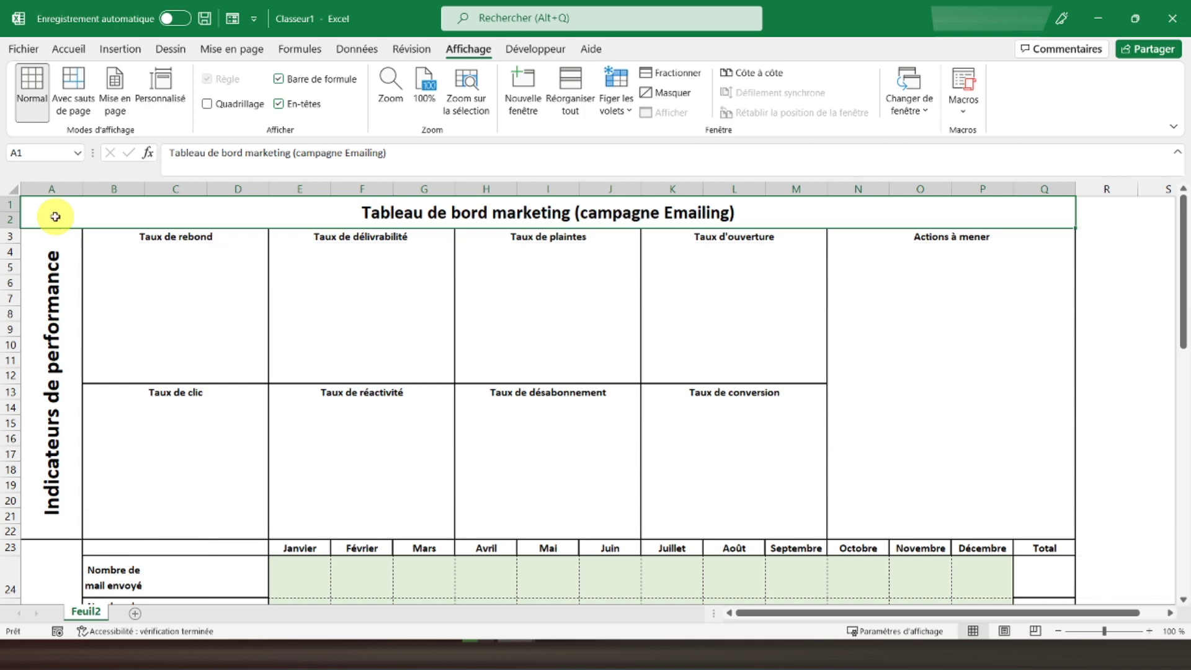
double_click(93, 612)
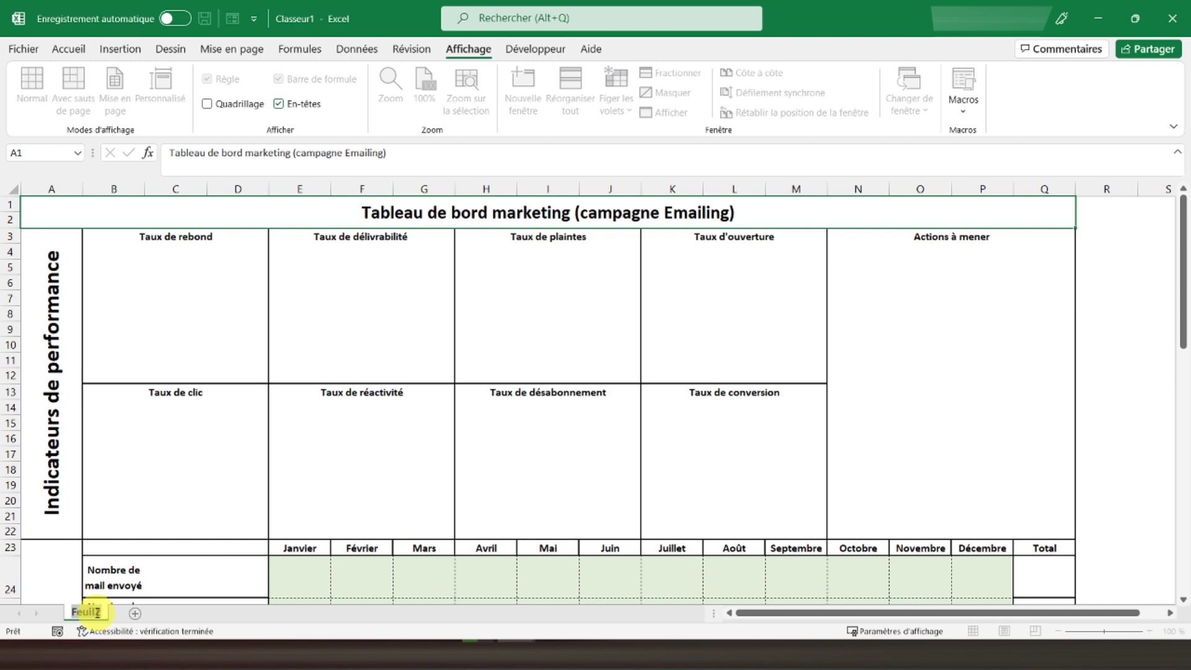
text(Tableau de bord)
key(Return)
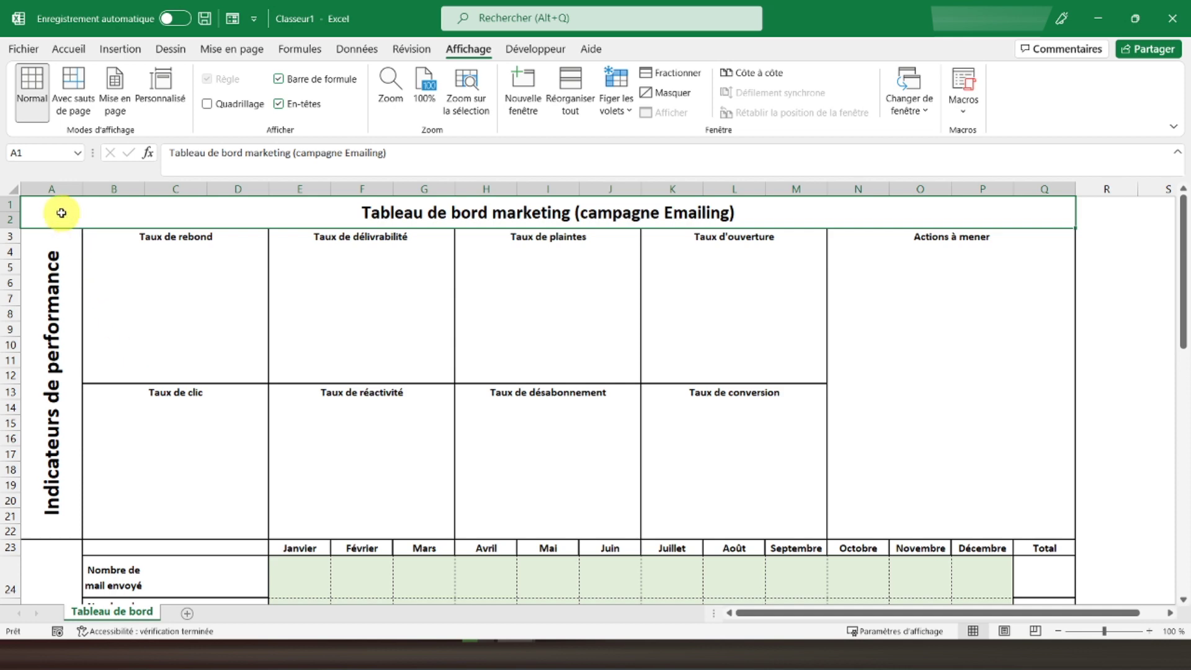
click(187, 613)
Step: Rename the new sheet 'Paramètres' and enter the title 'Matrice des actions à mener' in A1
double_click(185, 612)
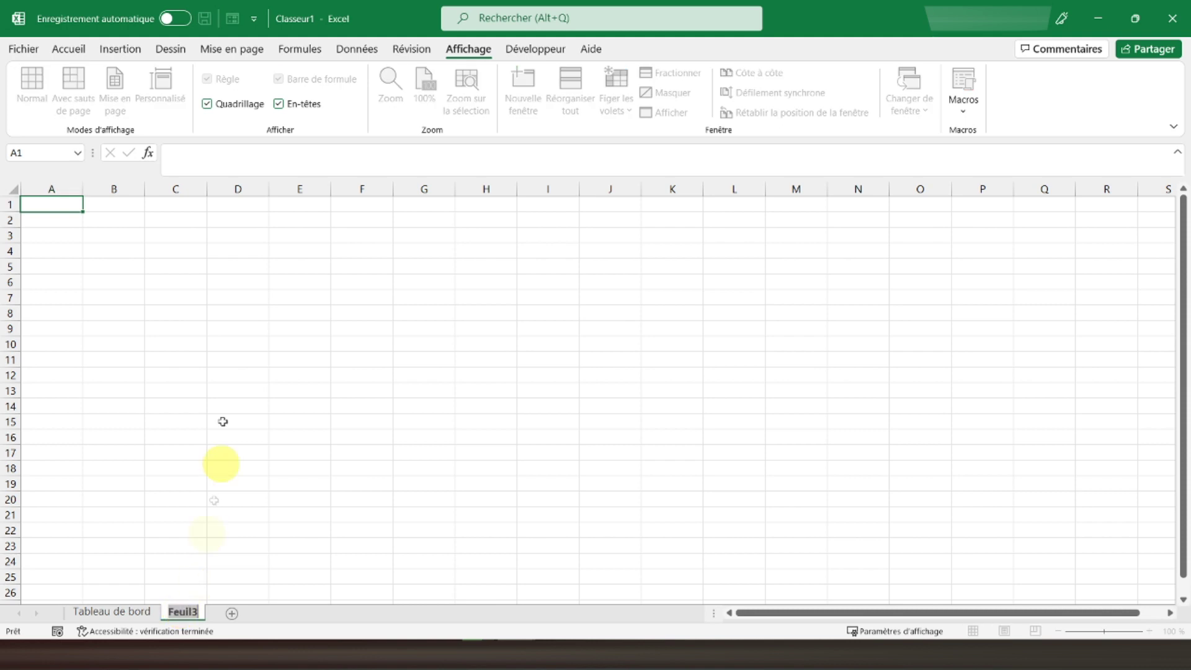
text(Paramètres)
key(Return)
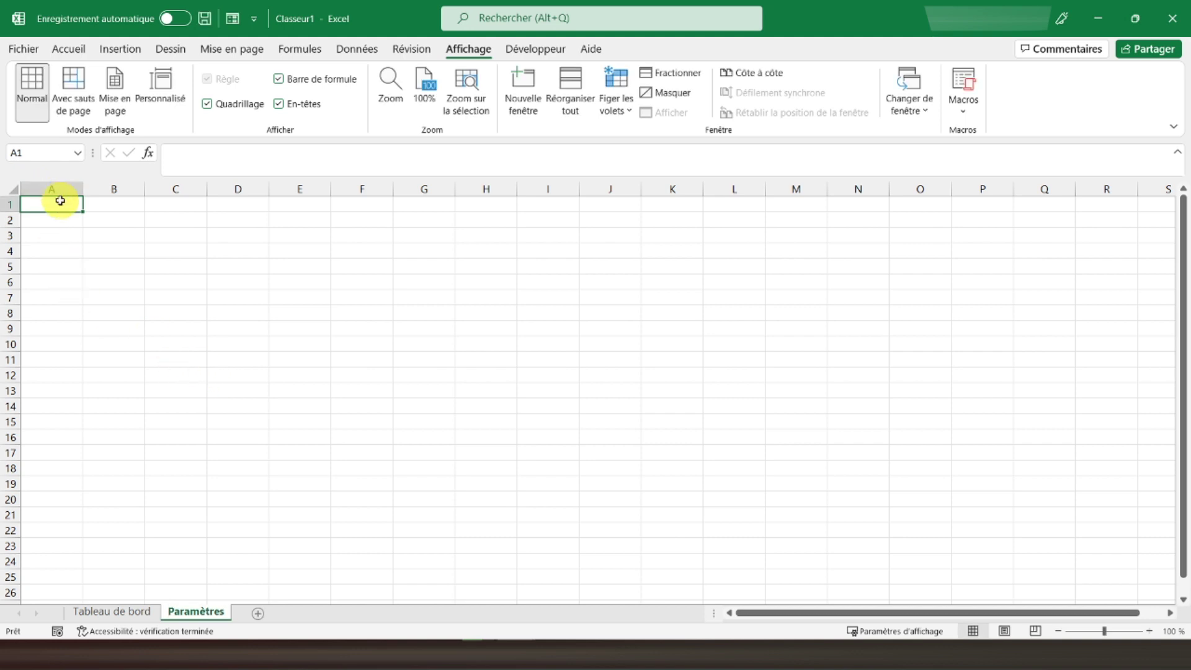
text(Matrice des actions à mene)
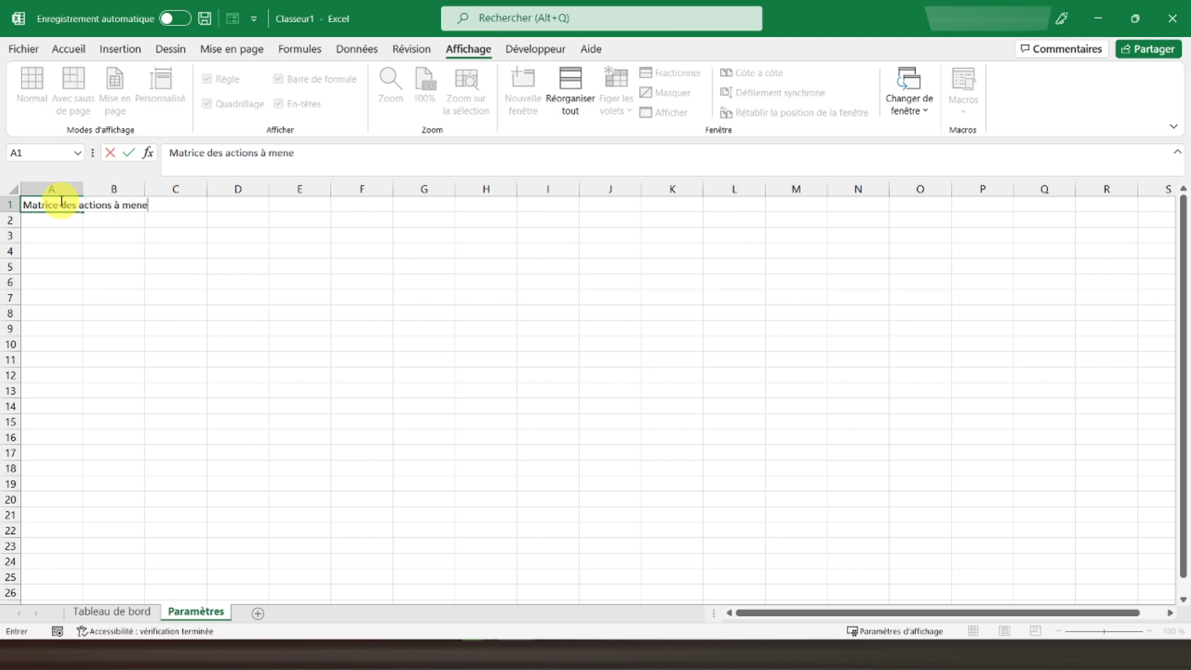
text(r)
key(Return)
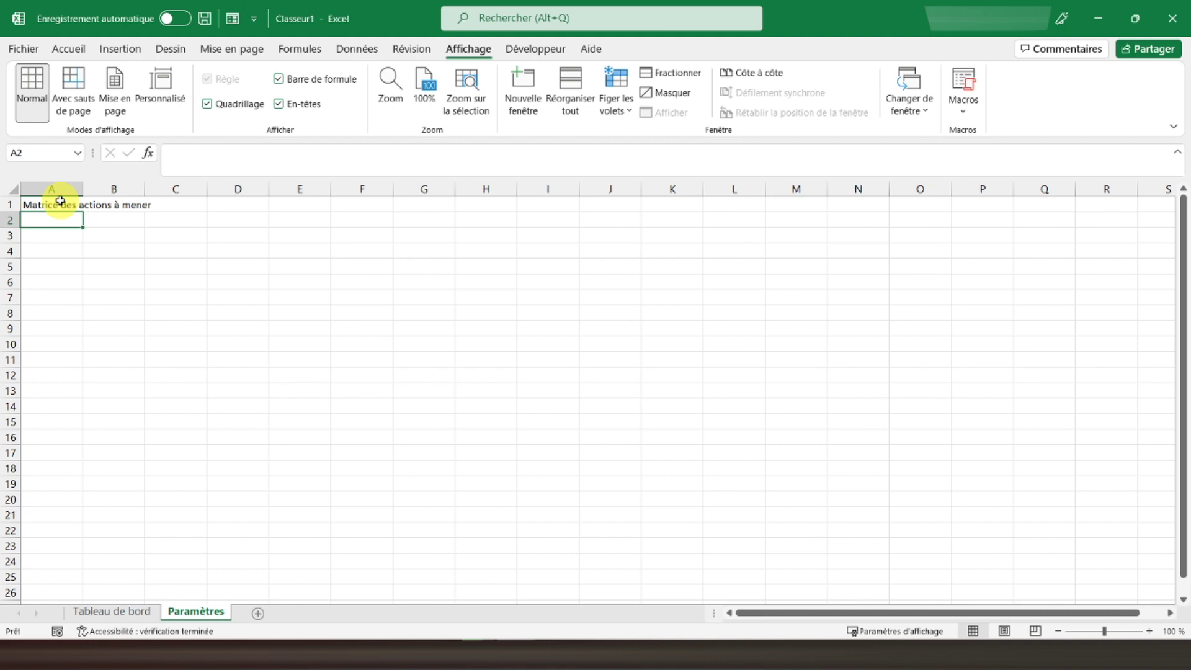
Step: Enter headers Indicateurs, Seuil limite and Actions à mener pour amélioration in A3:C3, autofitting column C
key(Return)
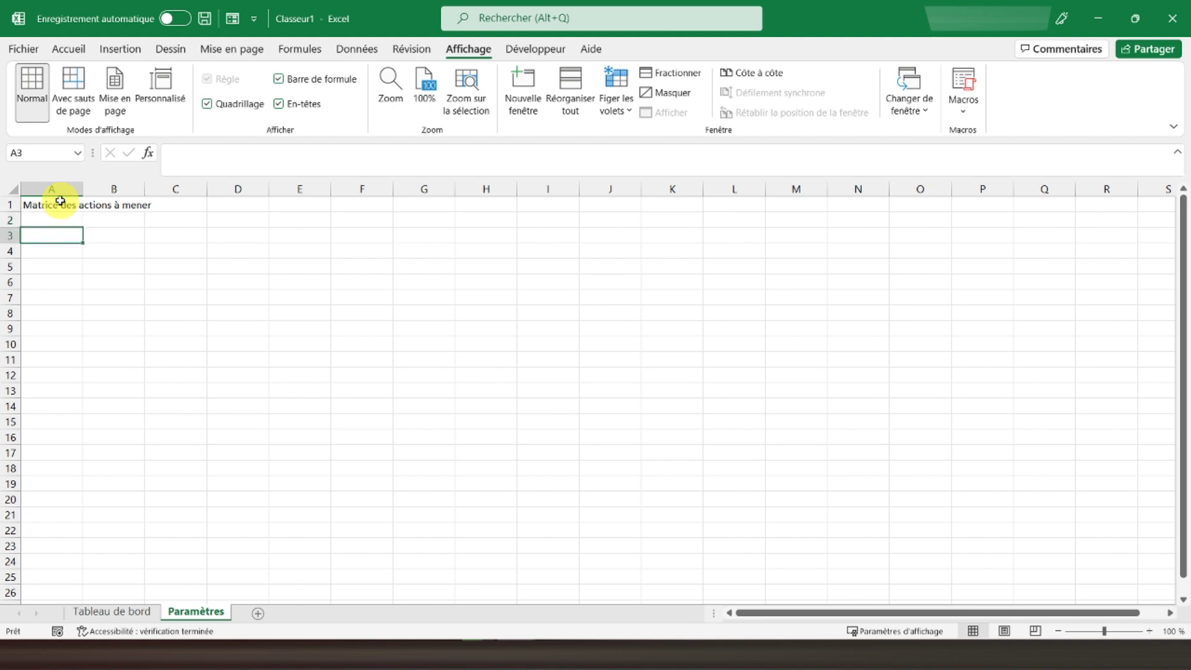
text(Indicateurs)
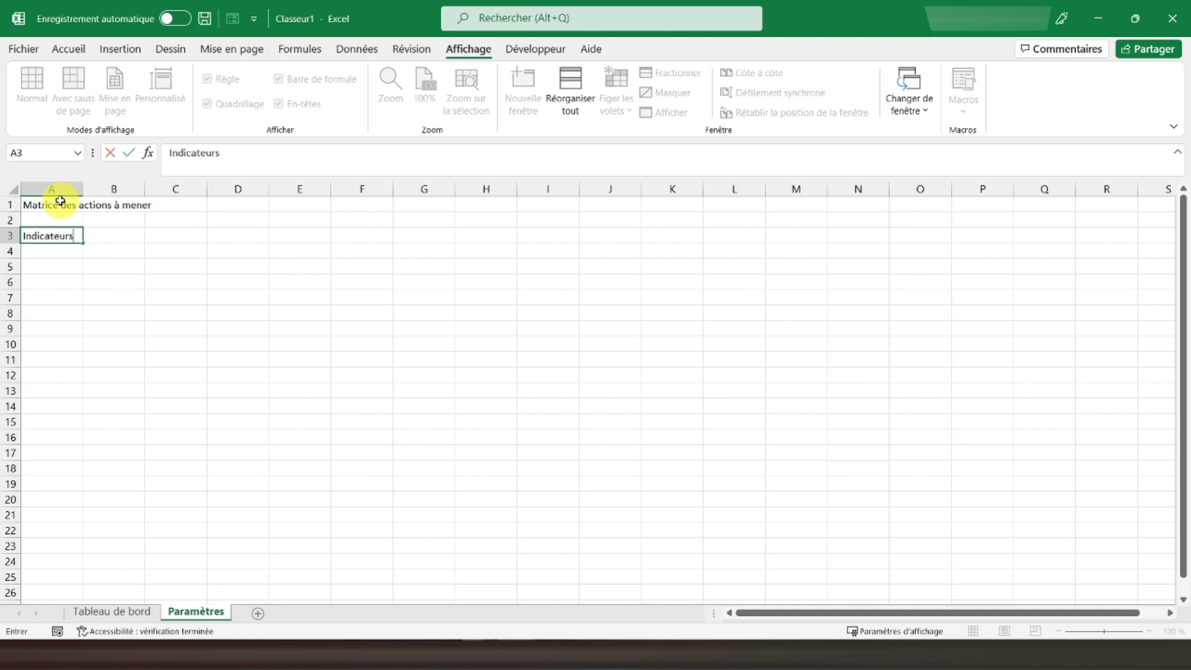
key(Return)
key(Up)
key(Right)
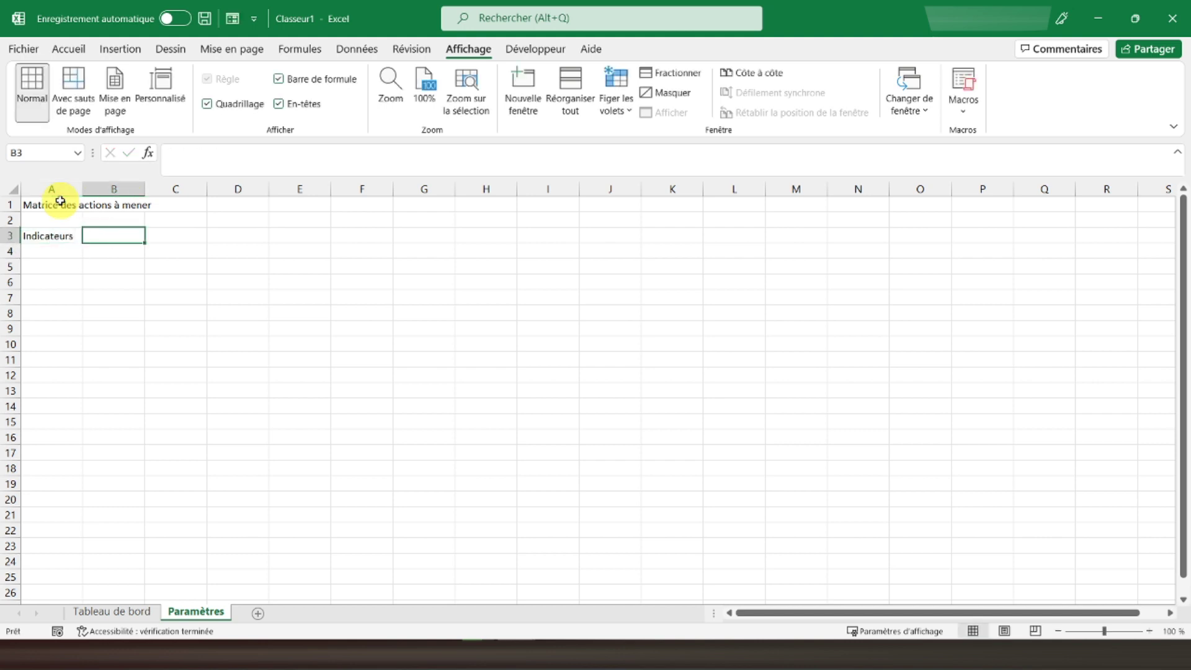
text(Seuil limite)
key(Tab)
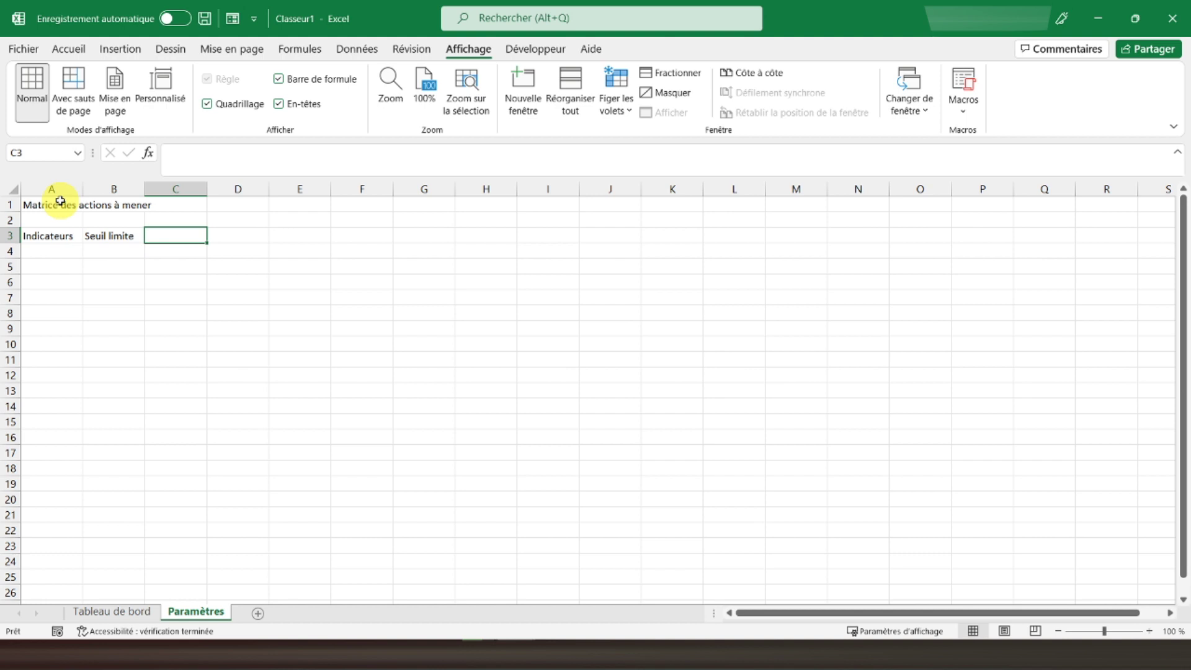
text(Actions à mener pour améliorer)
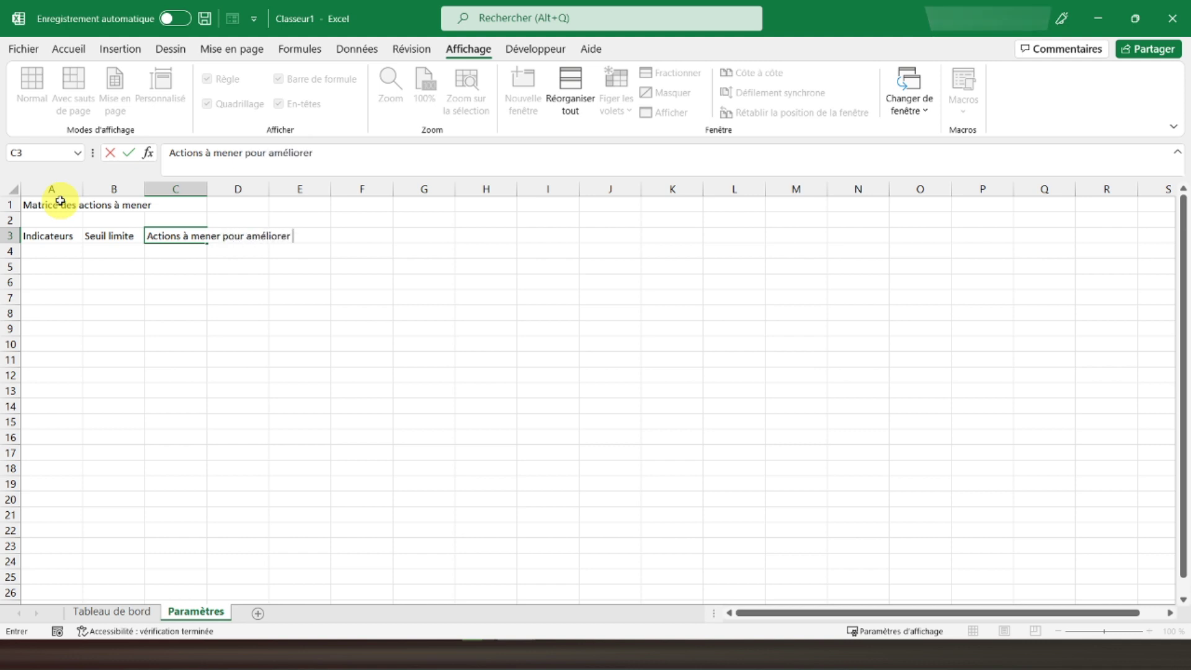
key(BackSpace)
key(BackSpace)
key(BackSpace)
text(ation)
key(Return)
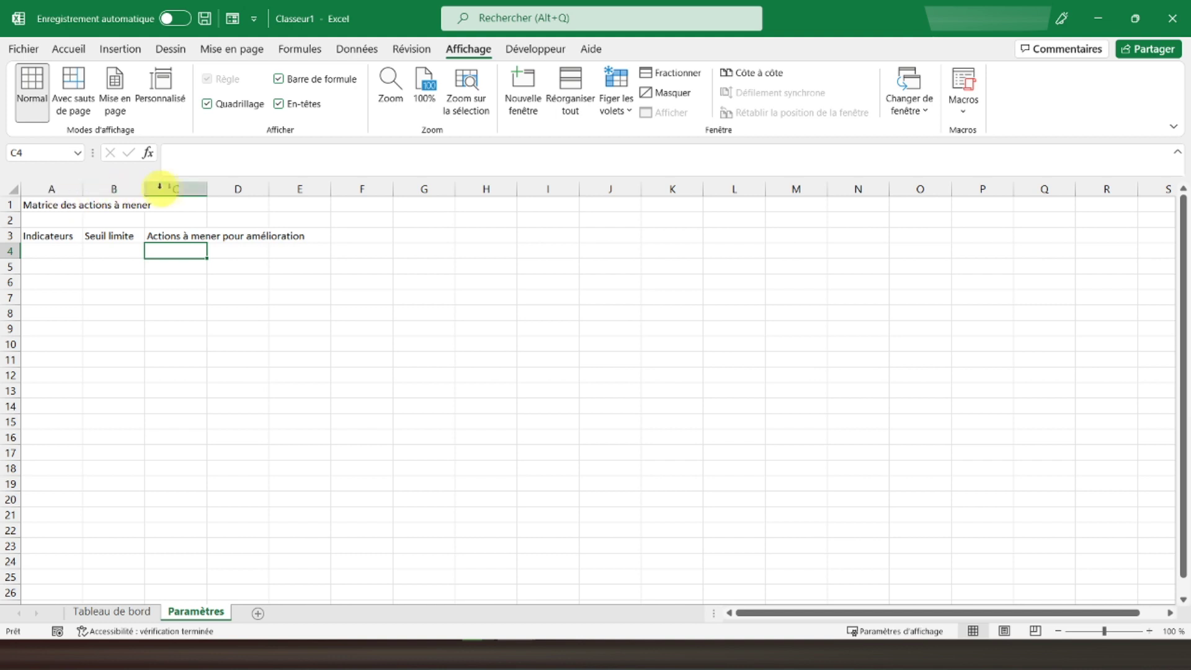
double_click(207, 188)
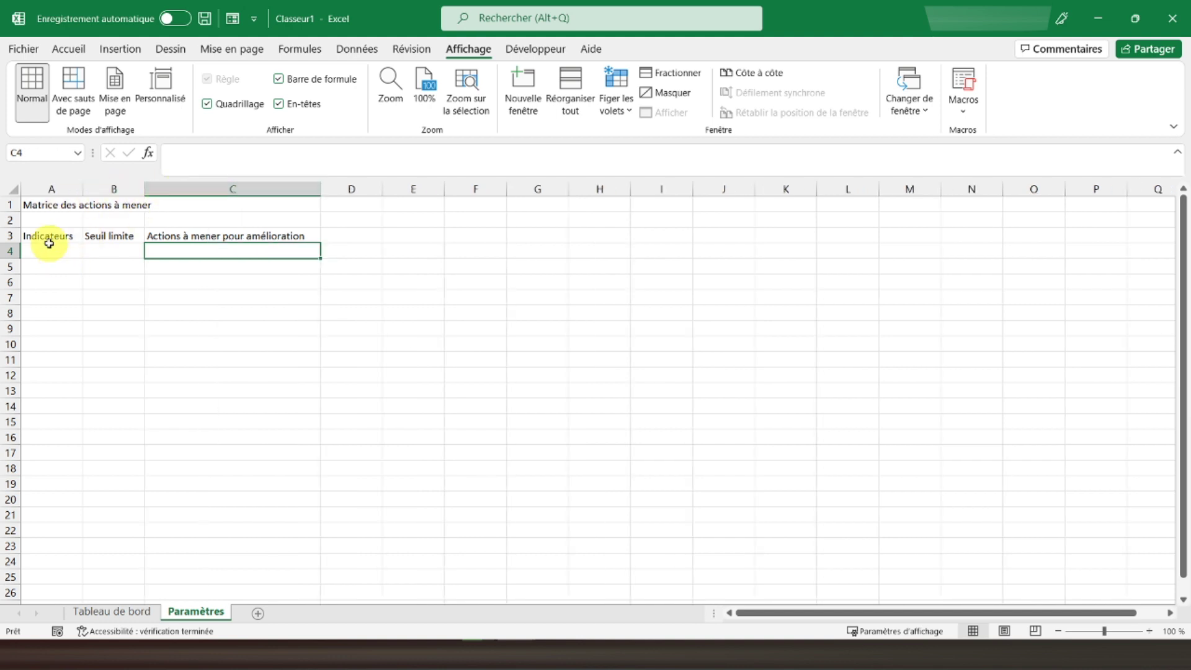
click(48, 251)
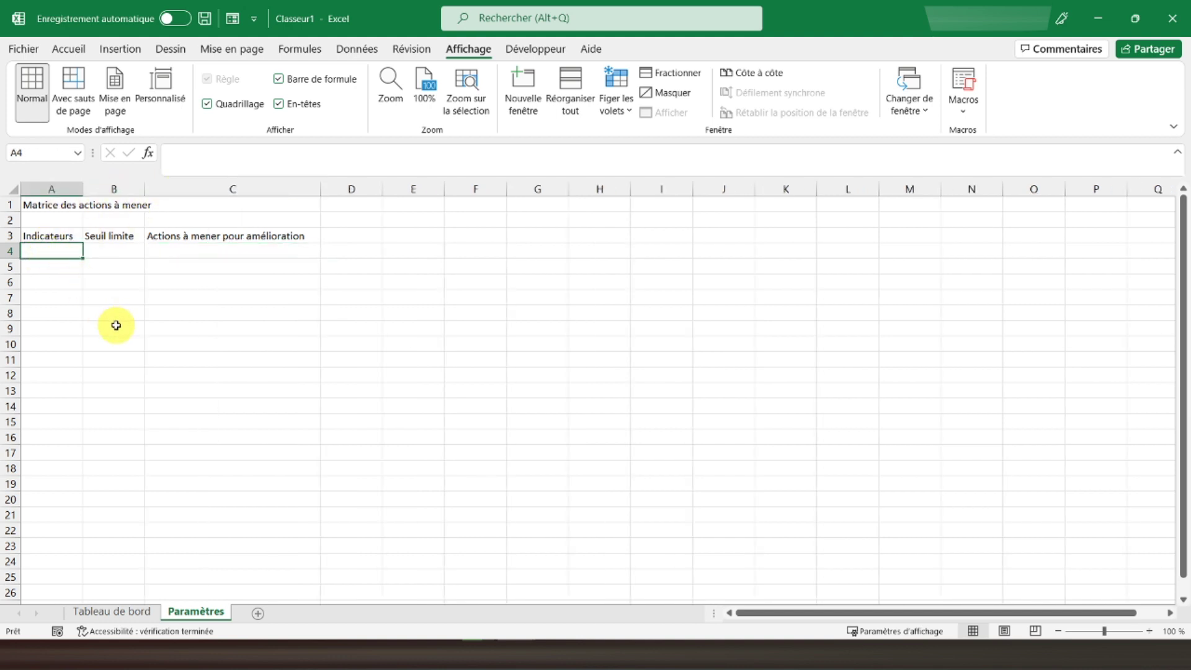
Step: Enter 'Taux de rebond' in A4 and widen column A to fit it
text(Taux de rebond)
key(Return)
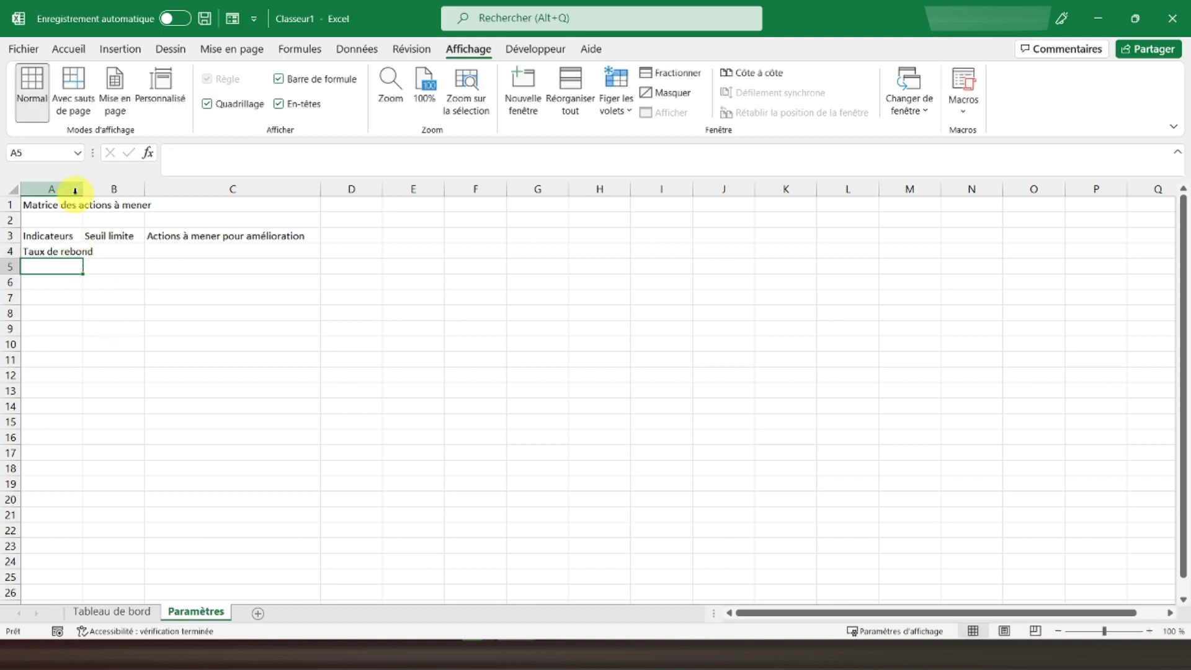
drag(82, 188, 163, 189)
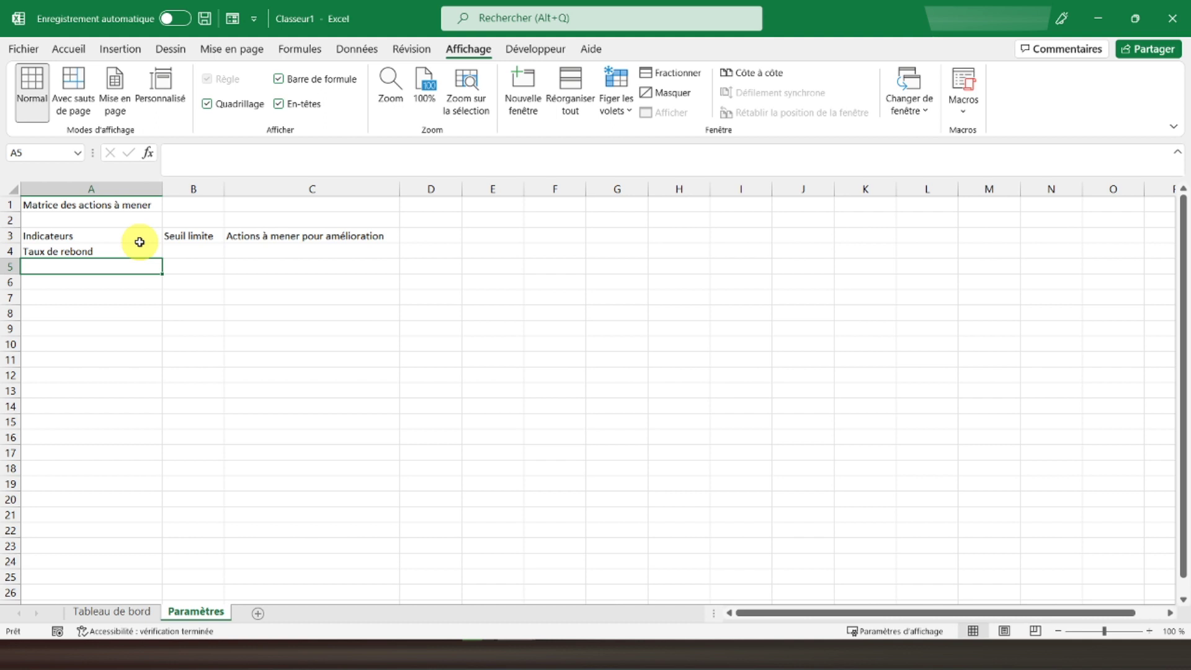
Step: Set B4 to a 66% threshold in percentage format, centred horizontally and vertically
click(190, 254)
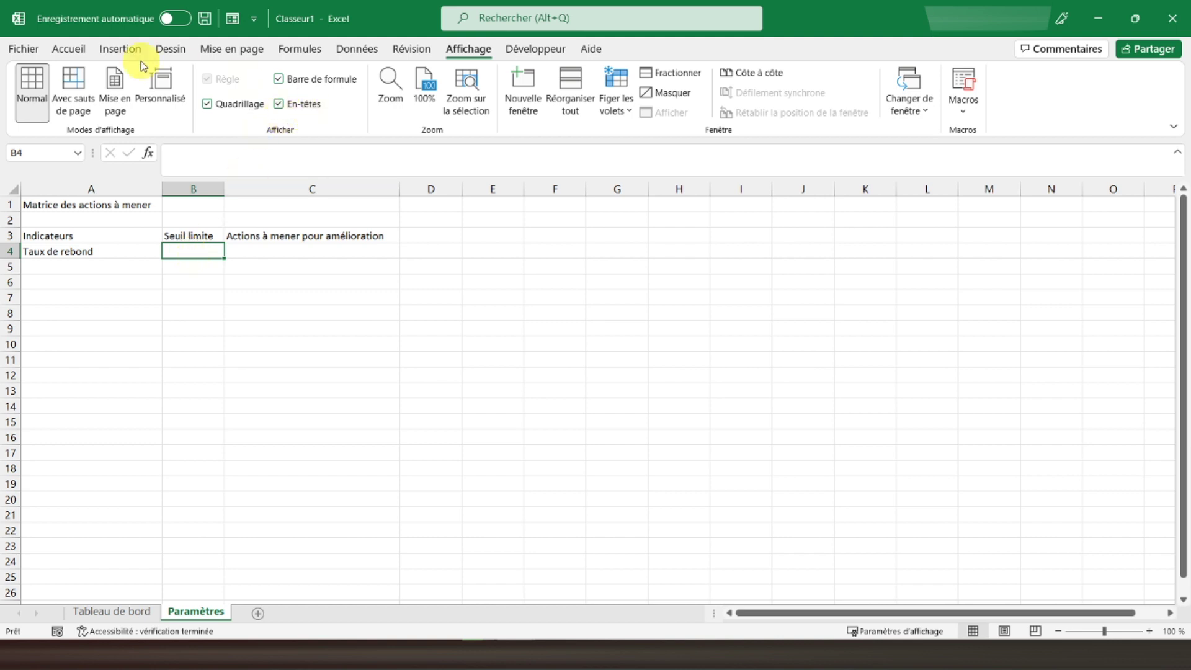
click(70, 49)
click(508, 104)
double_click(210, 254)
text(66)
key(Return)
click(201, 256)
click(346, 103)
click(346, 78)
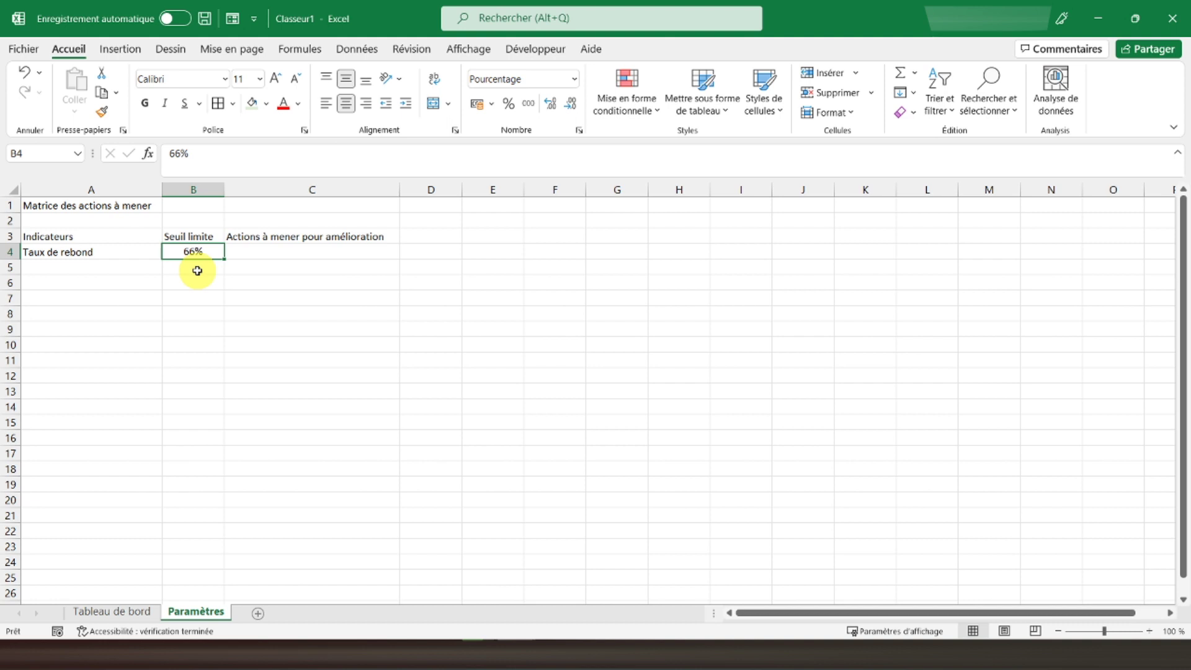
click(254, 251)
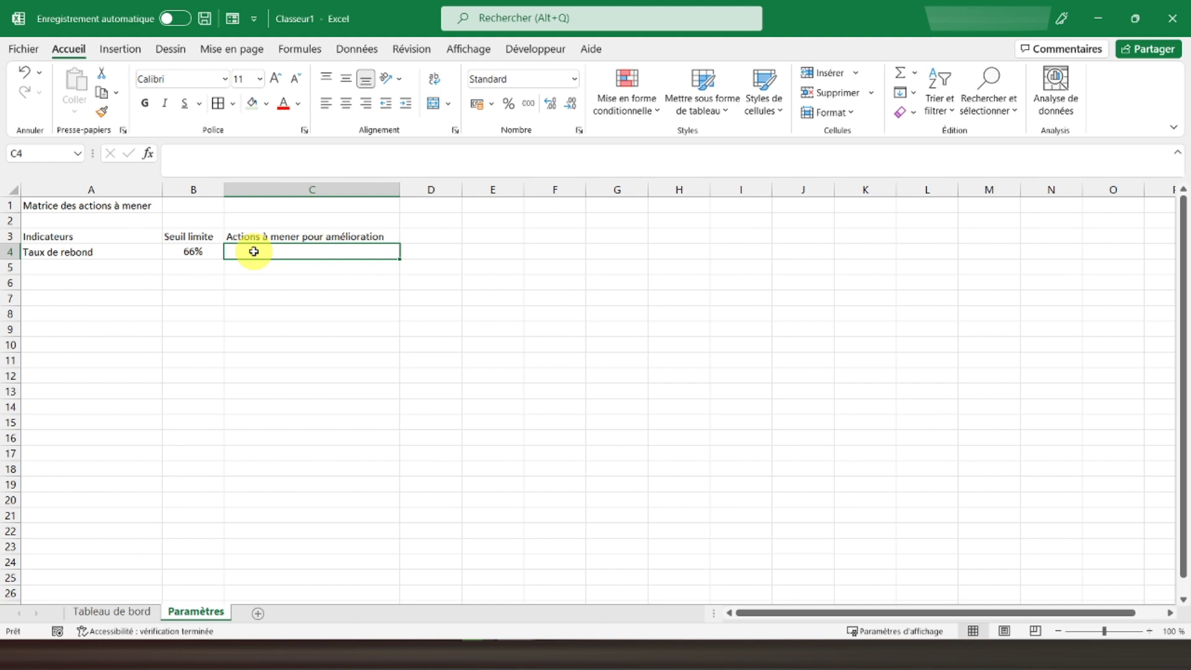
Step: Enter 'Nettoyer la base de données' in C4 and 'Filtrer mails erronés' in C5
text(Nettoyer la)
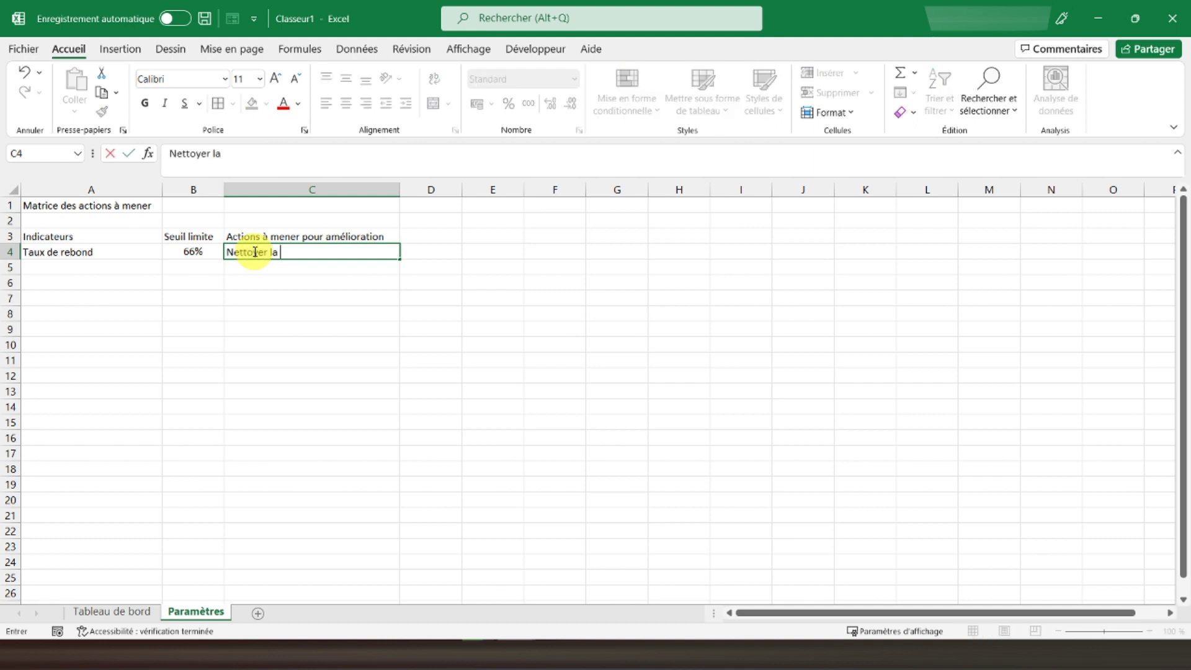
text(e données)
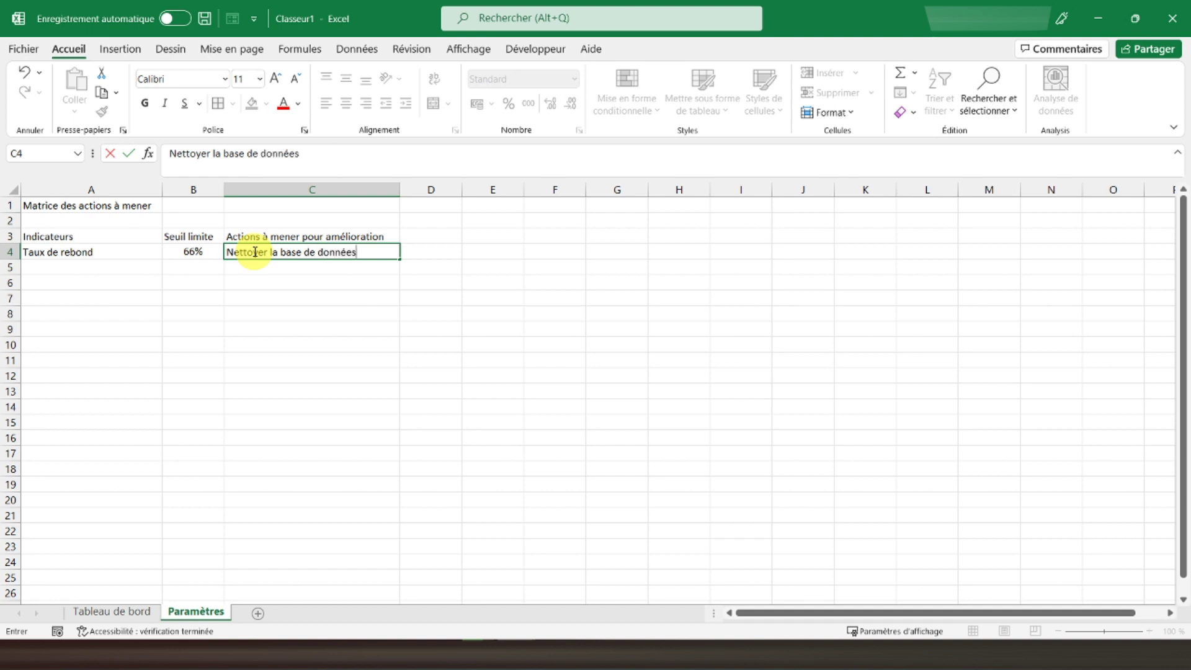
key(Return)
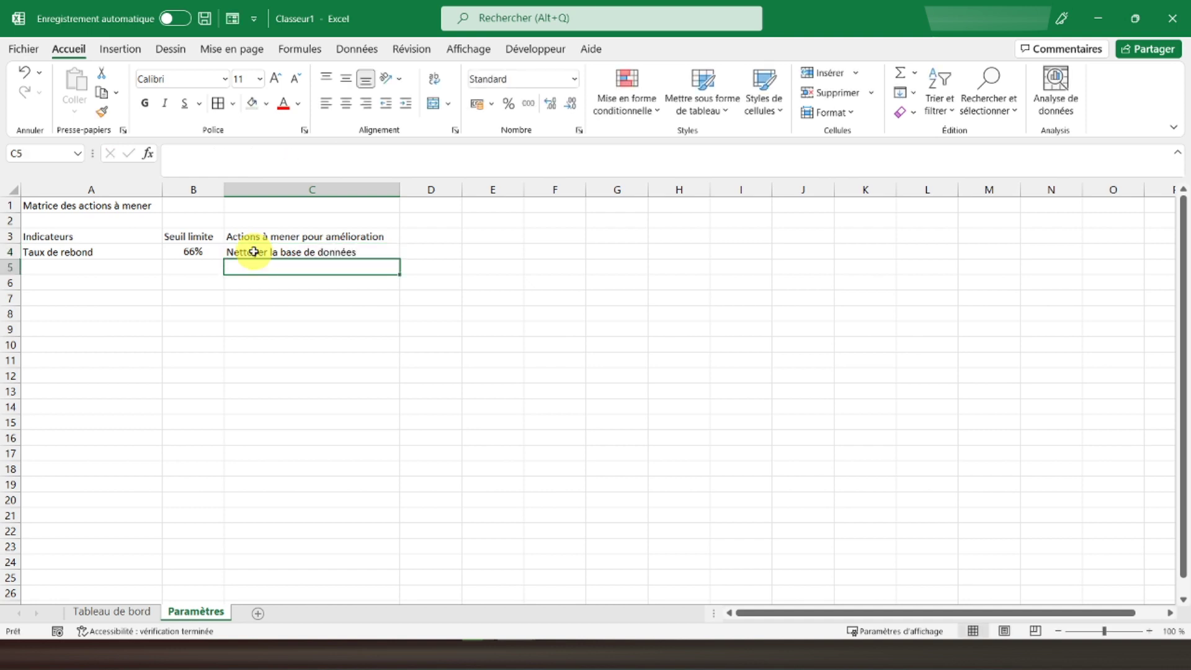
text(Filtrer mails erronés)
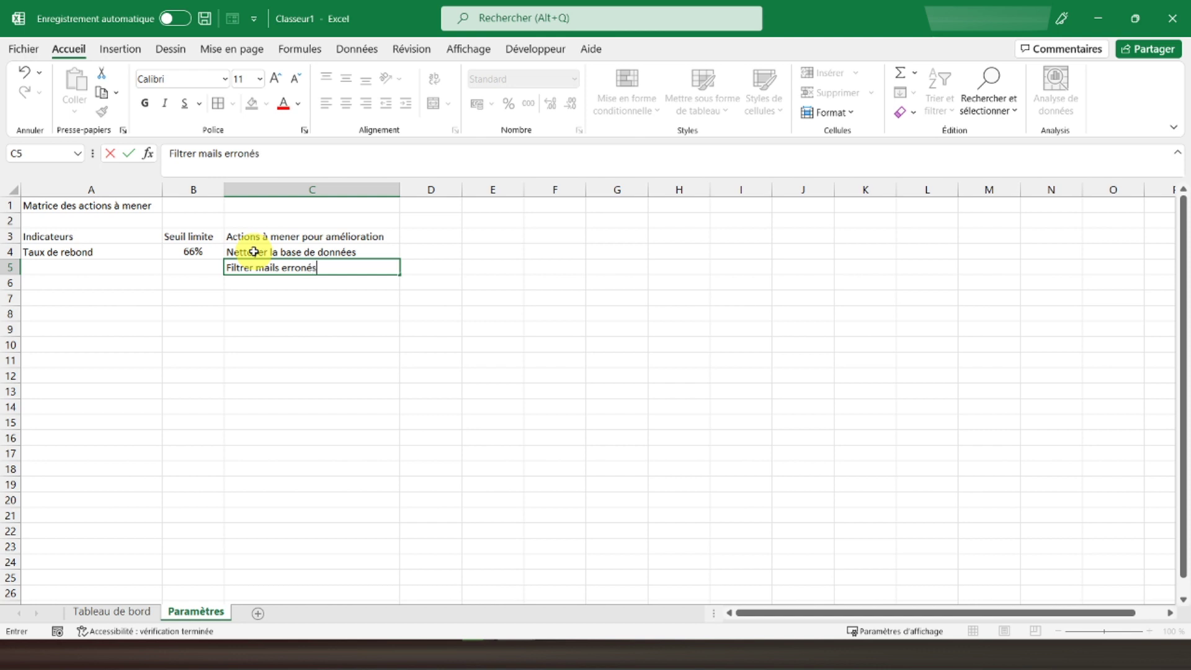
key(Return)
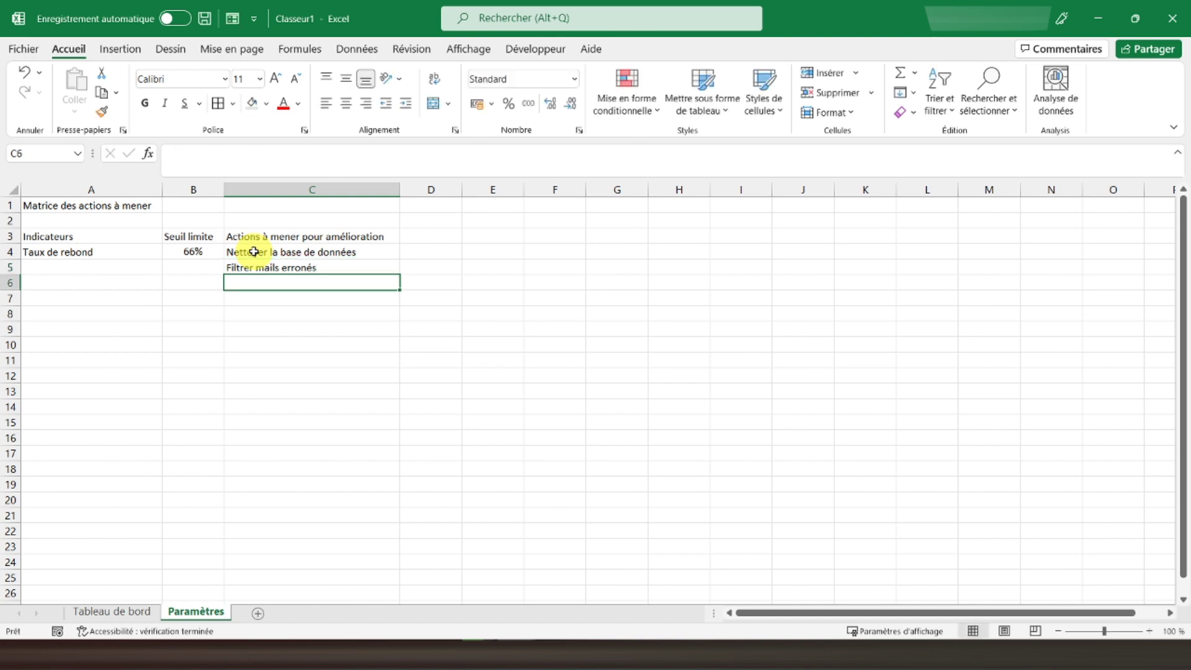
Step: Merge A4:A5 and B4:B5, centring Taux de rebond and 66% both ways
drag(58, 255, 62, 268)
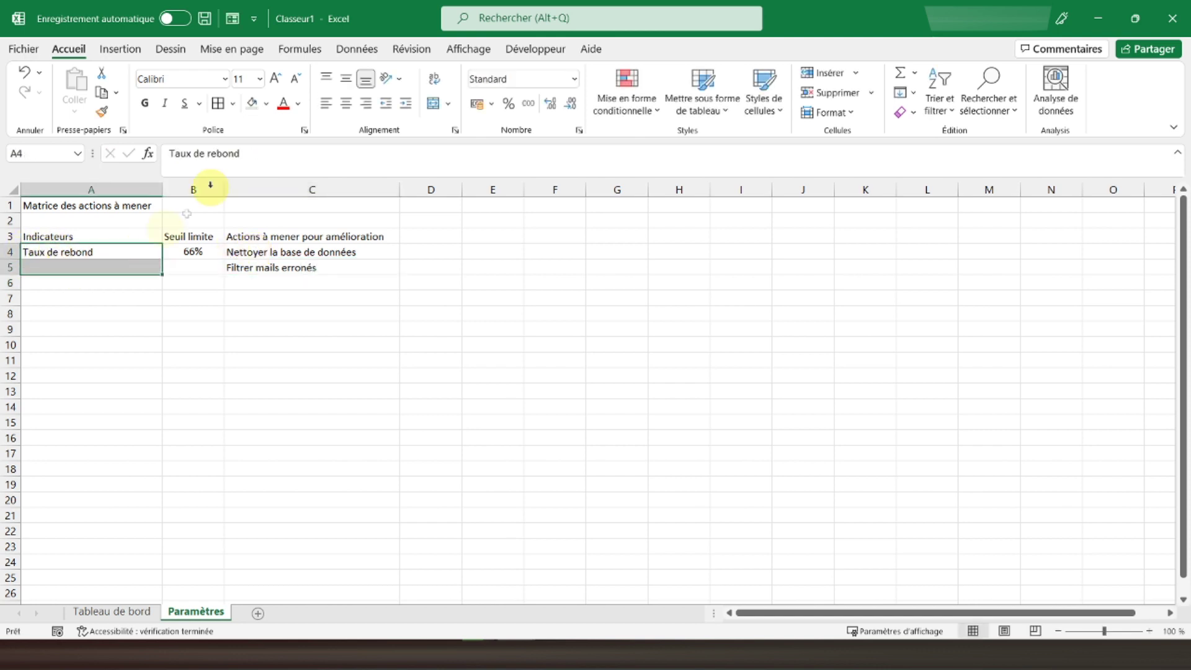
click(433, 103)
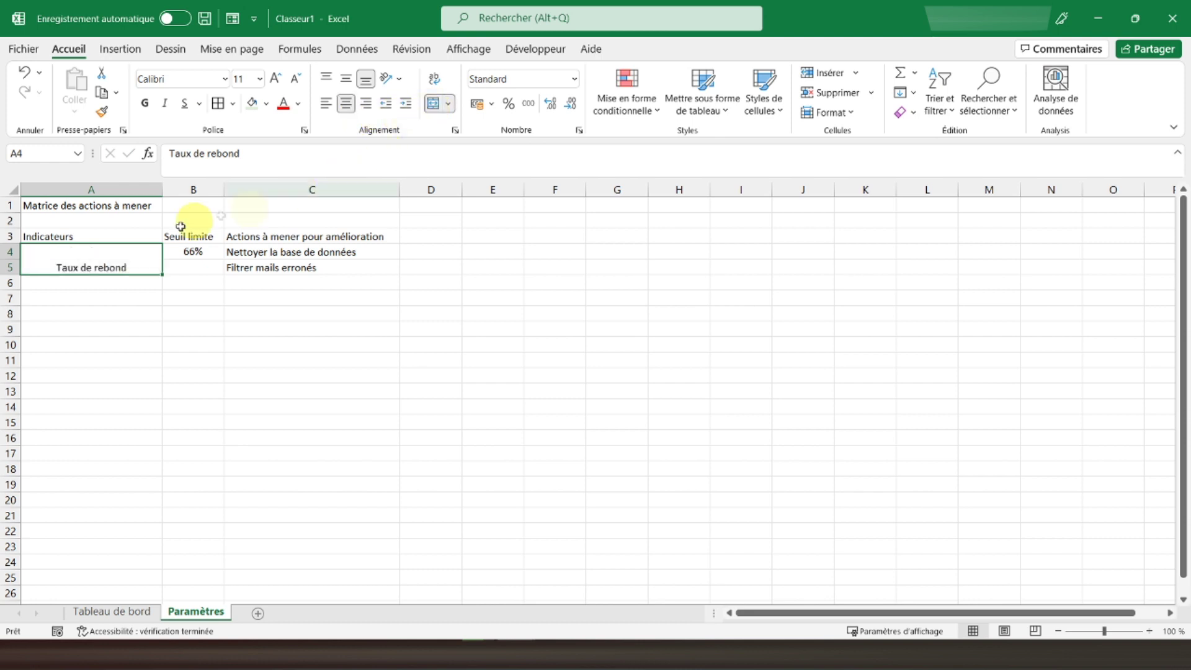
click(346, 79)
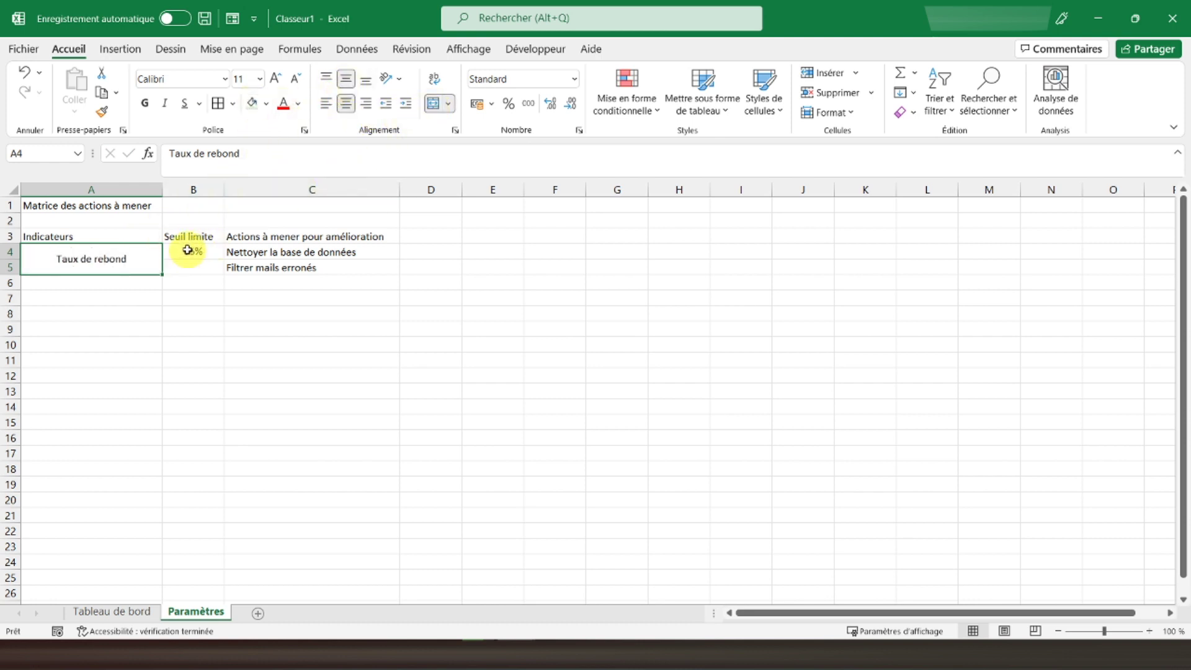
drag(188, 250, 192, 267)
click(346, 79)
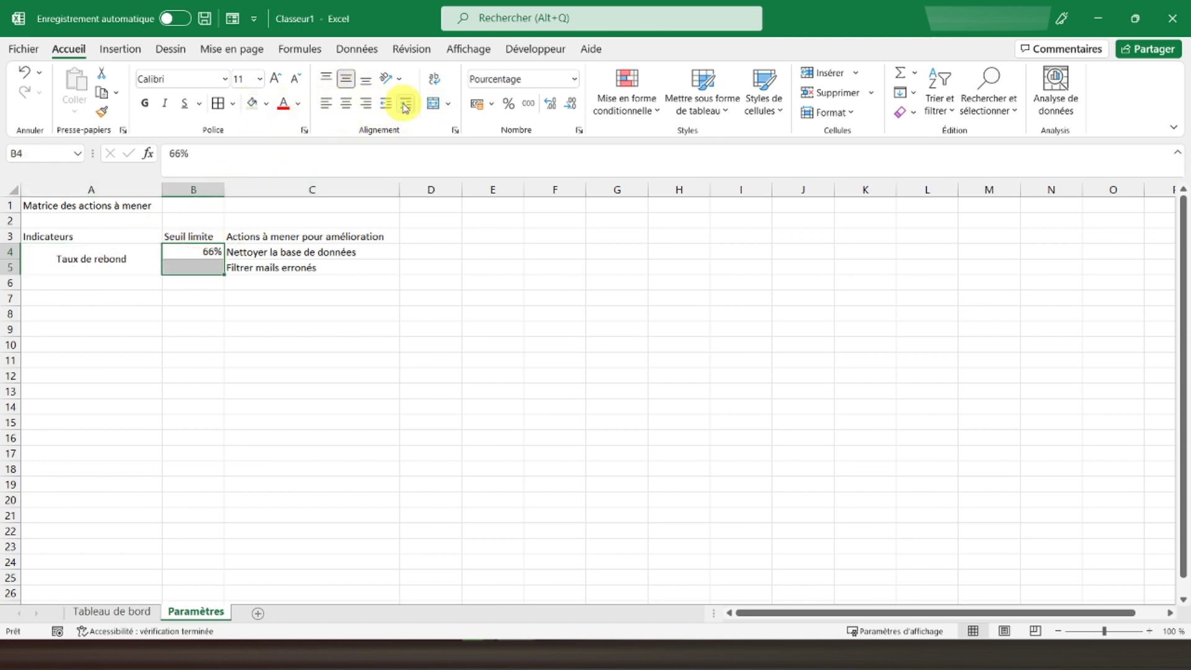
click(433, 103)
click(346, 104)
click(346, 104)
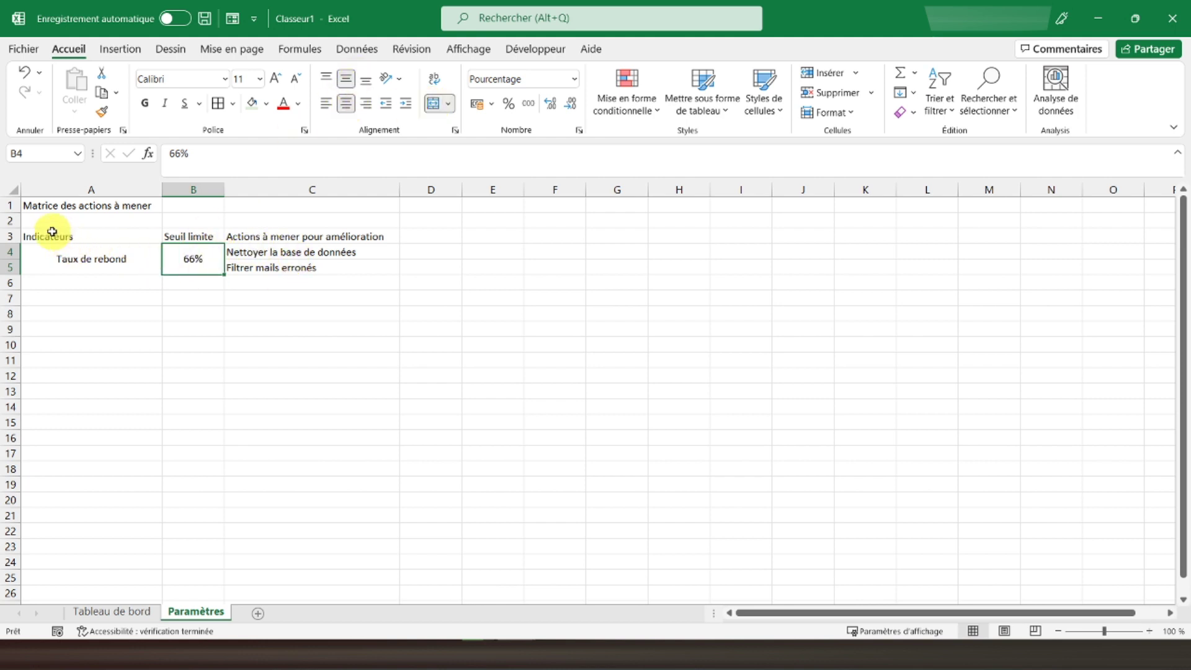
Step: Start entering the next indicator, Taux de délivrabilité, in A6
click(59, 263)
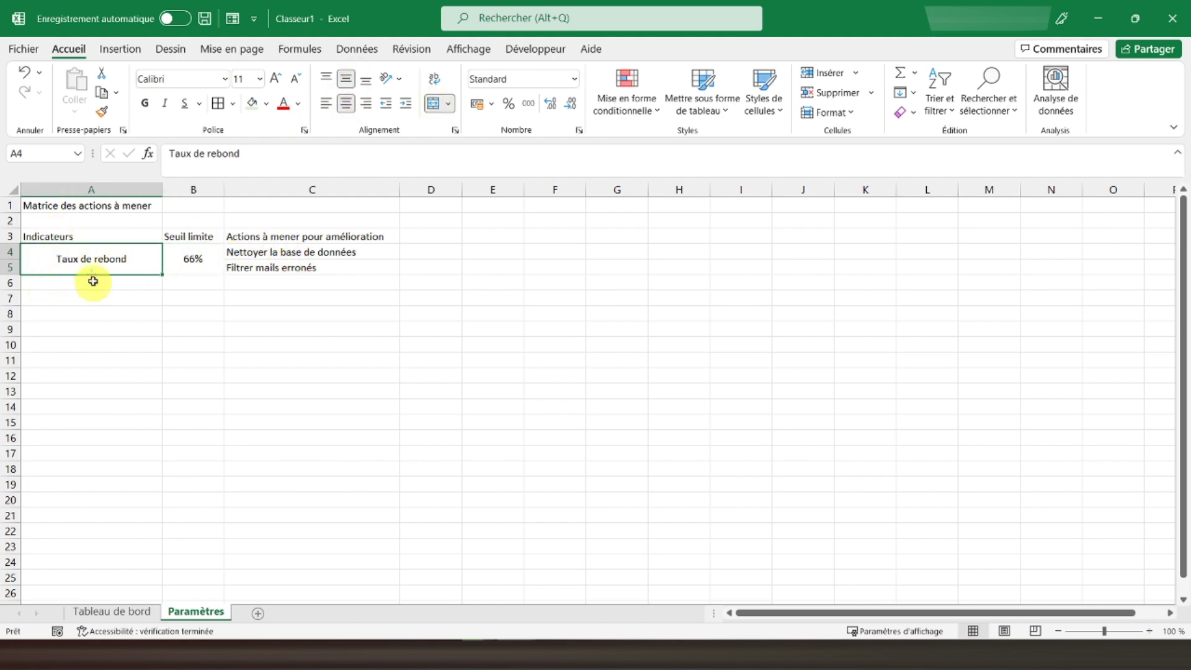
click(53, 281)
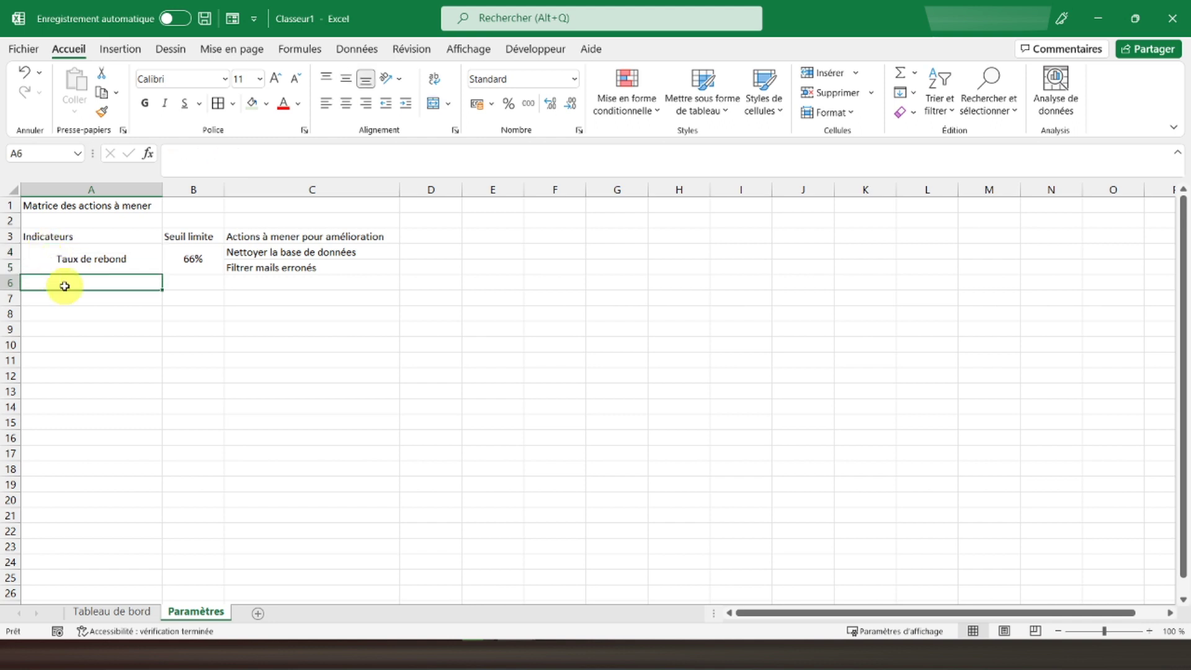
text(Taux de rebond)
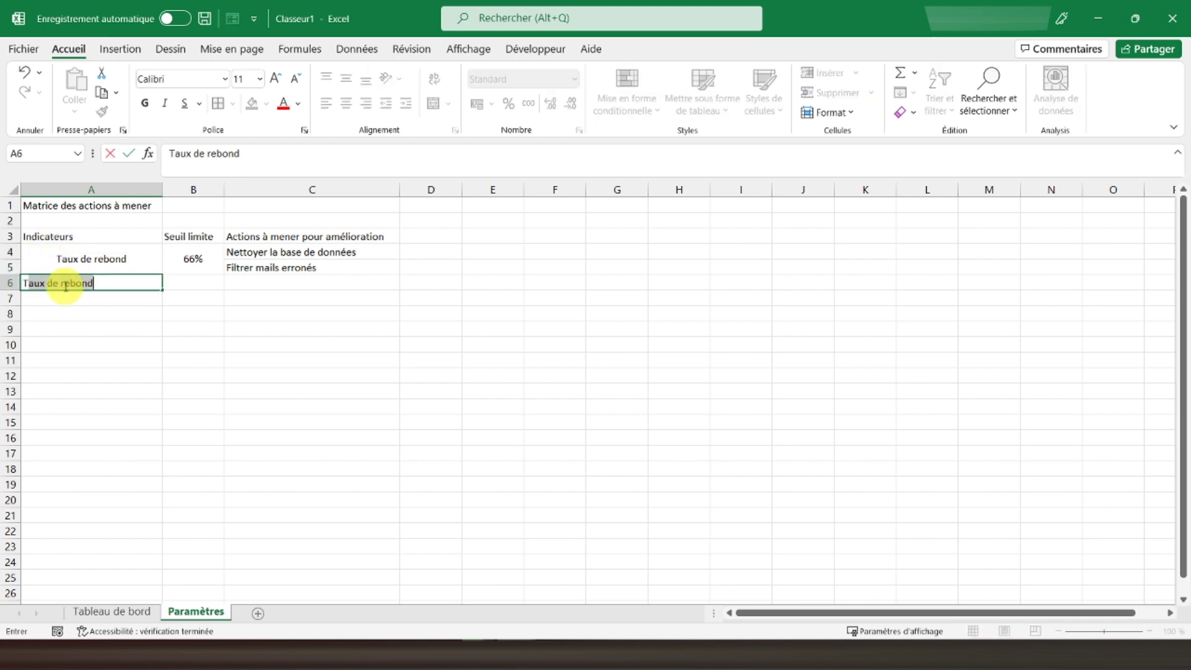
text(déliv)
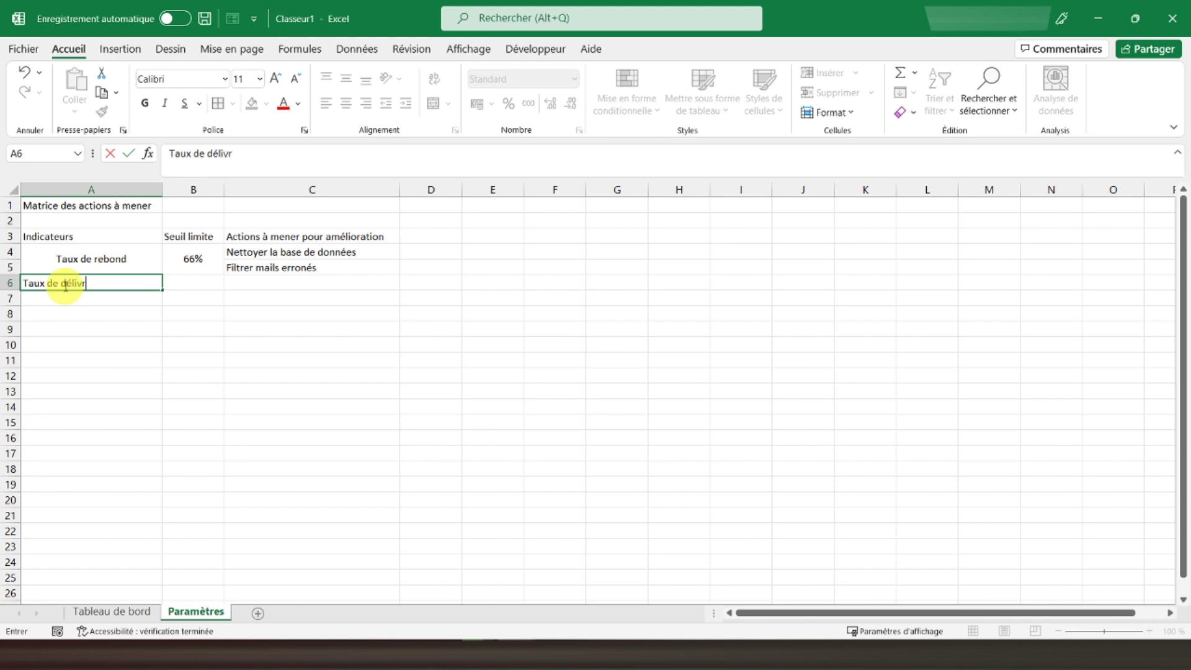
text(é)
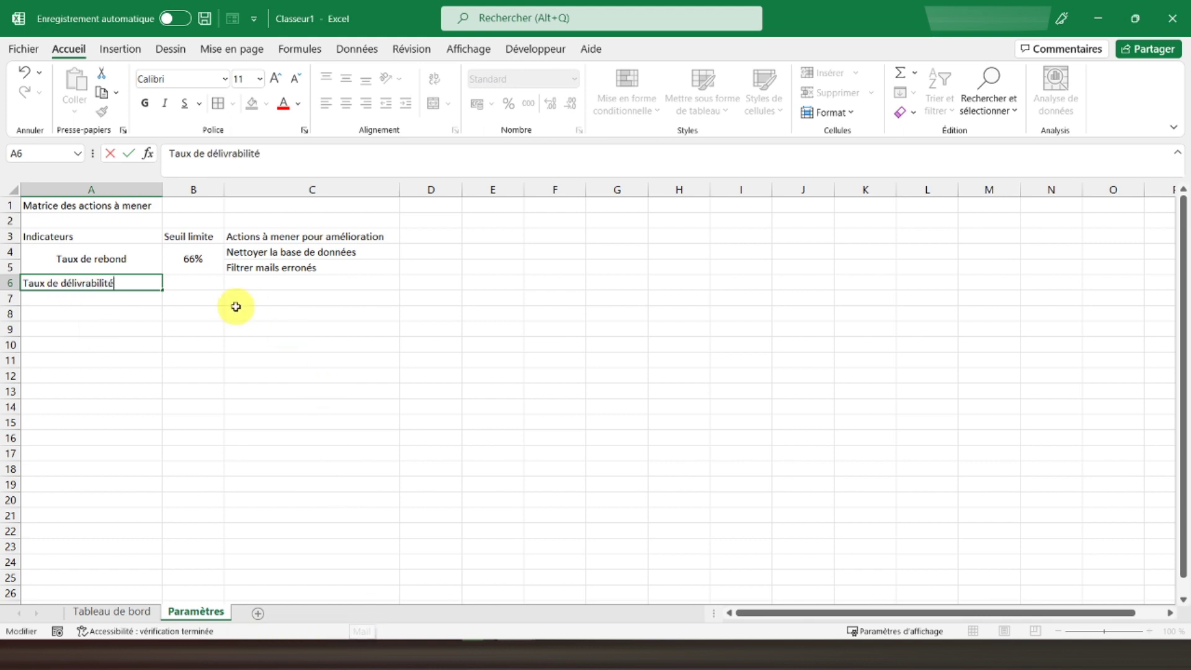
Step: Set a 66% threshold in B6, formatting B6:B14 as percentages, and begin the C6 action
click(192, 282)
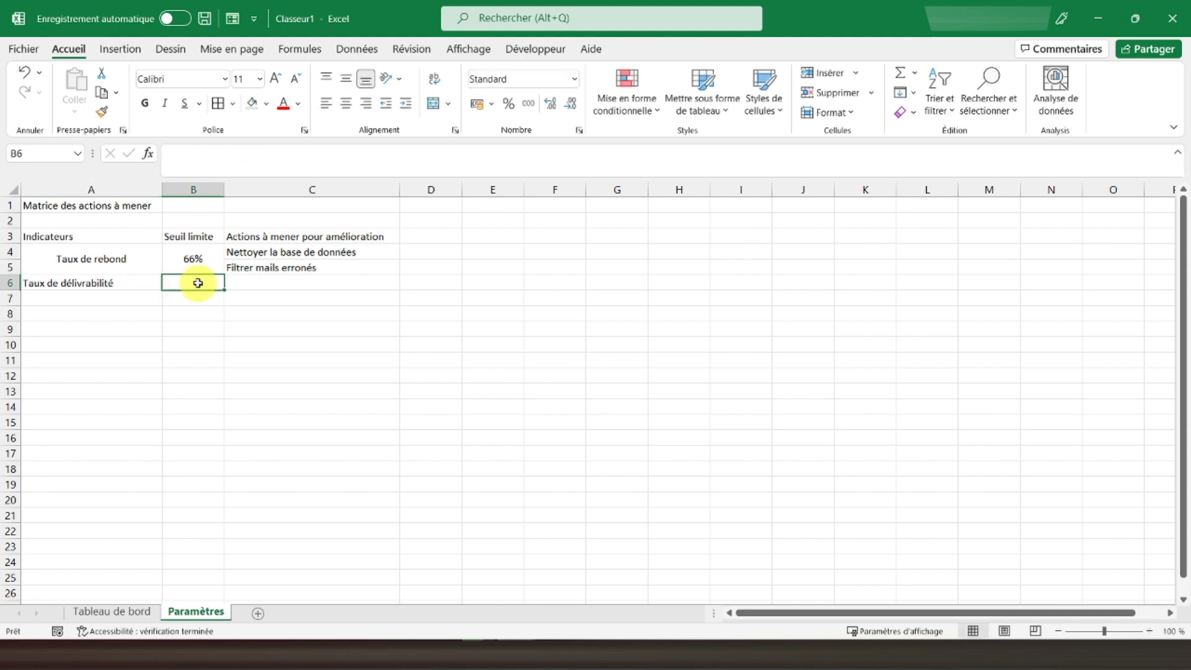
text(66)
key(Return)
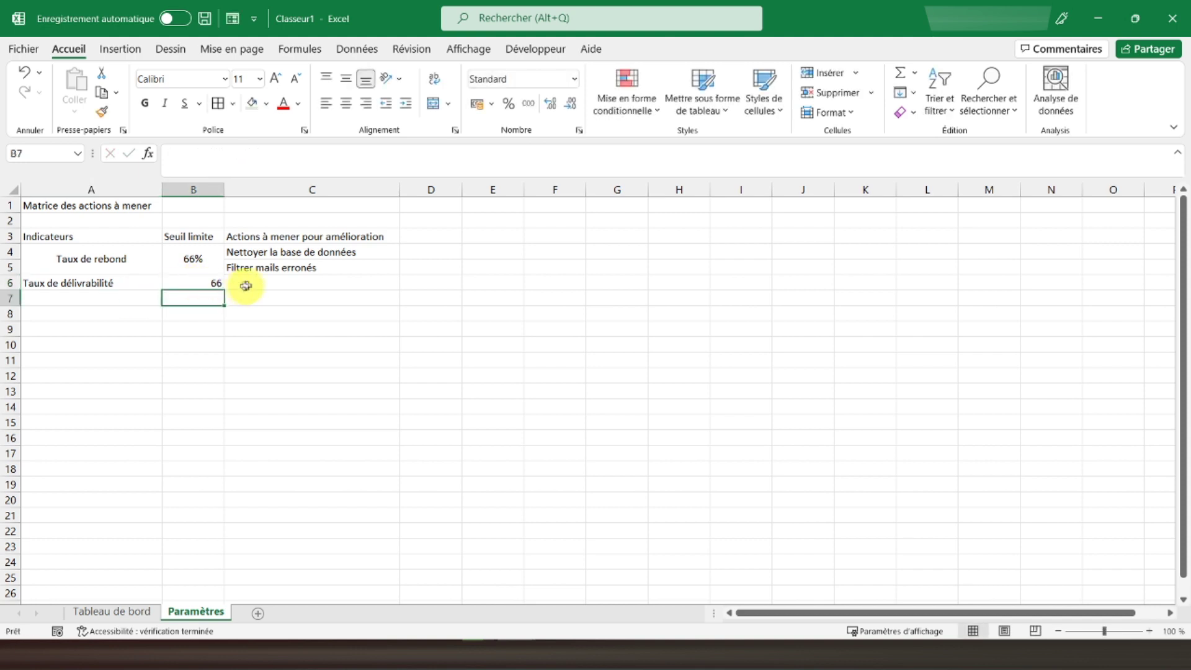
drag(191, 284, 184, 404)
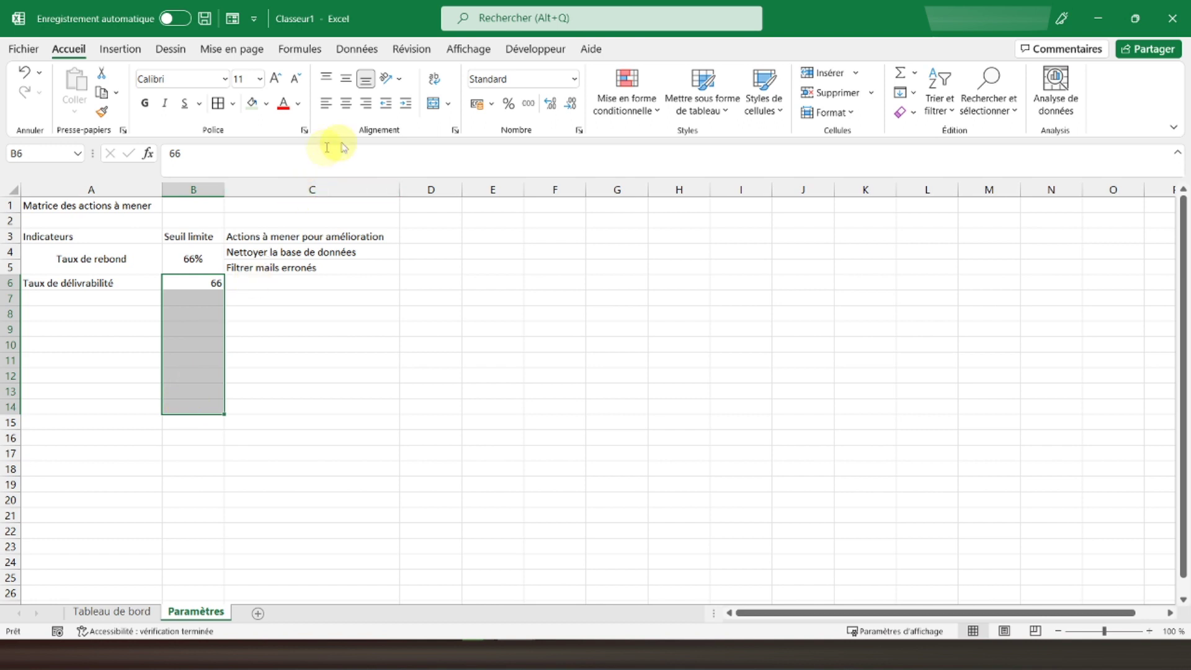
click(509, 104)
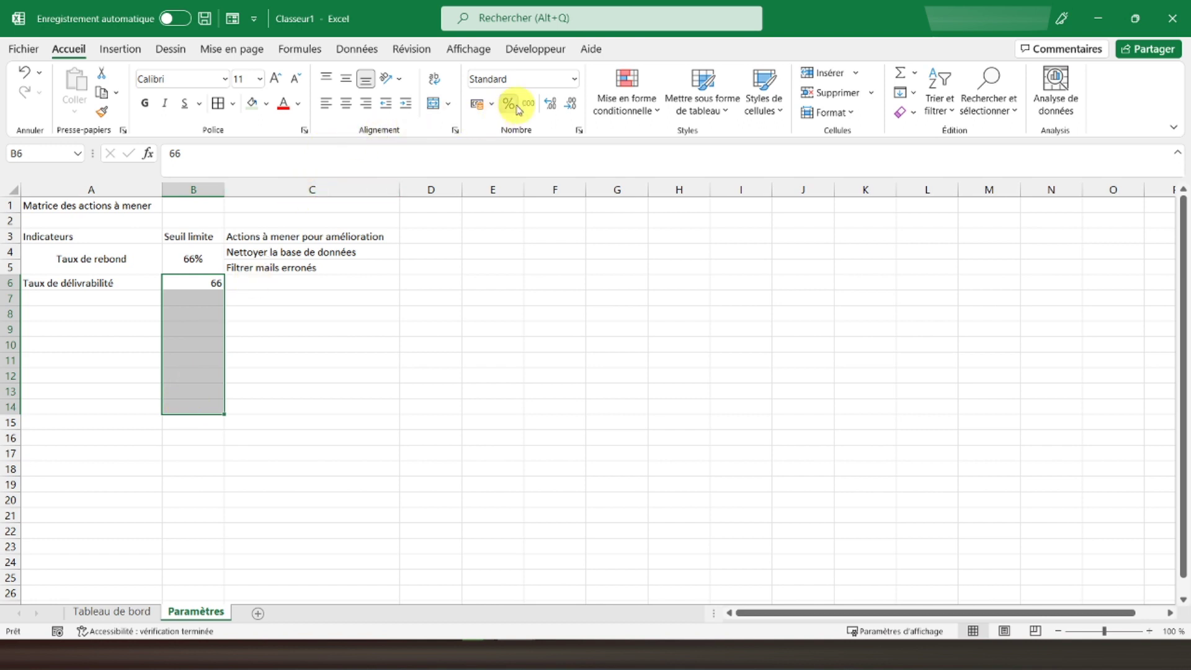
click(206, 281)
text(66)
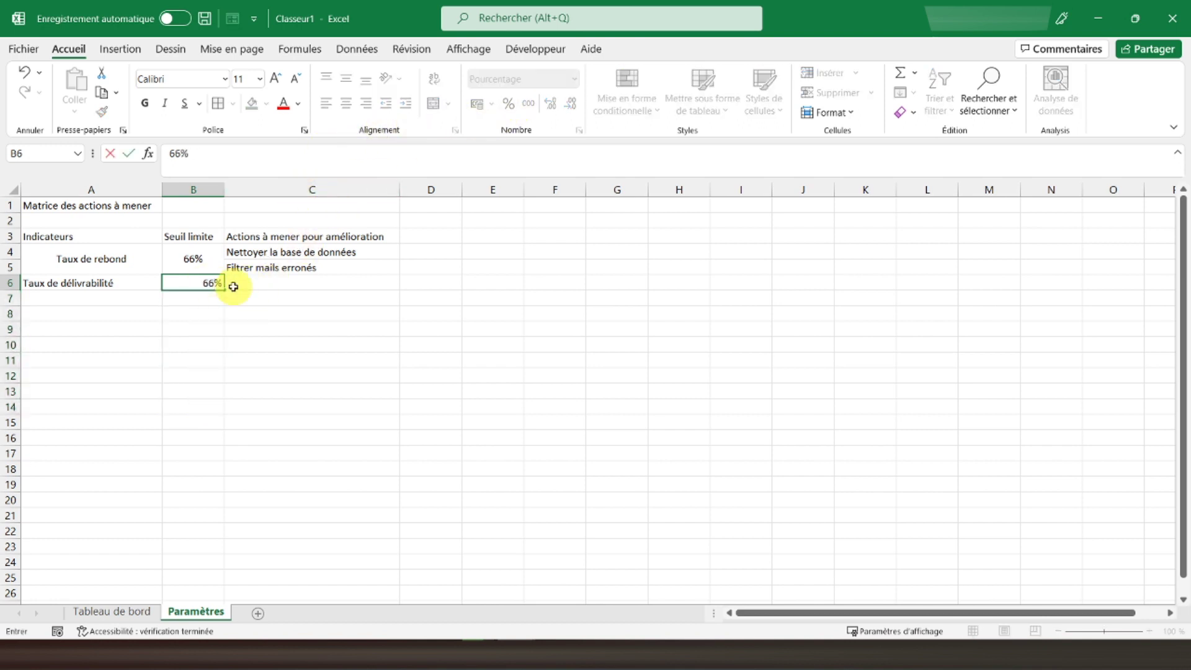
key(Return)
click(254, 285)
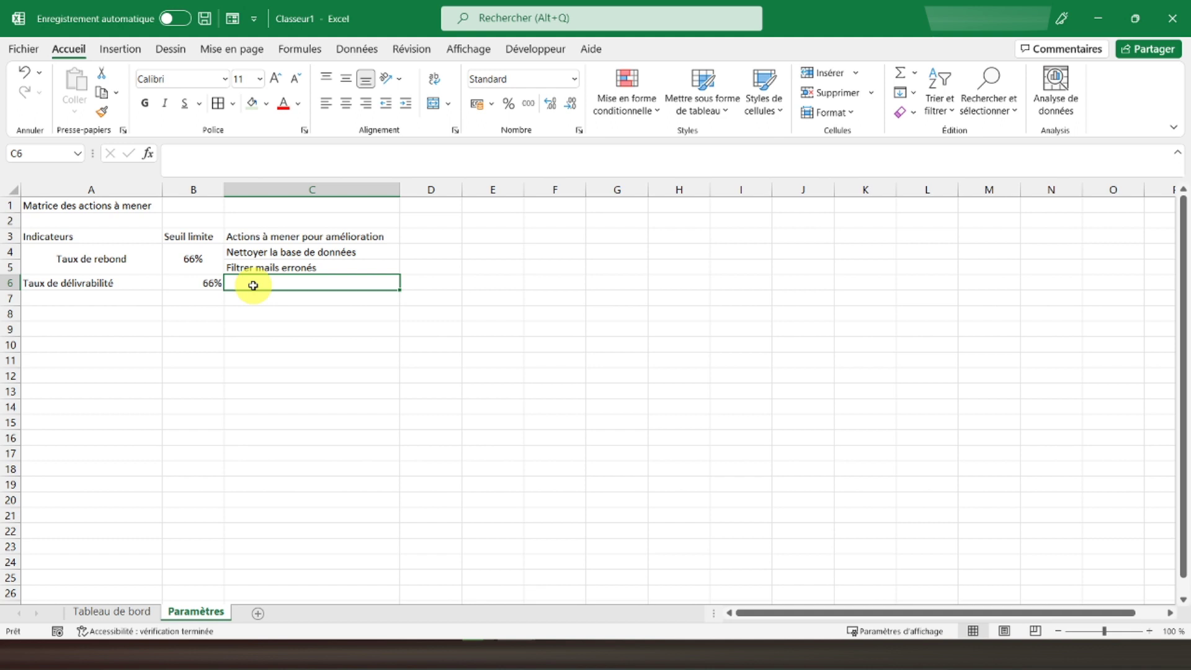
text(Personnalisez le contenu)
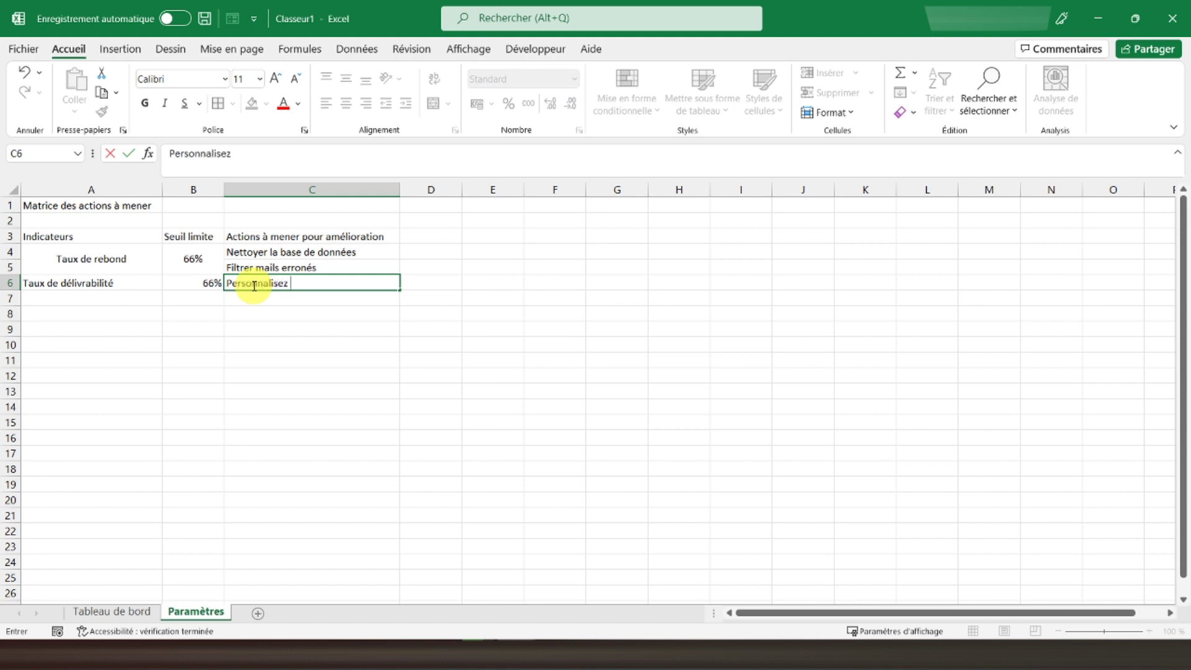
Step: Enter 'Personnalisez le contenu' in C6 and 'Diminuer la fréquence d'envoi' in C7
text(nu)
key(Return)
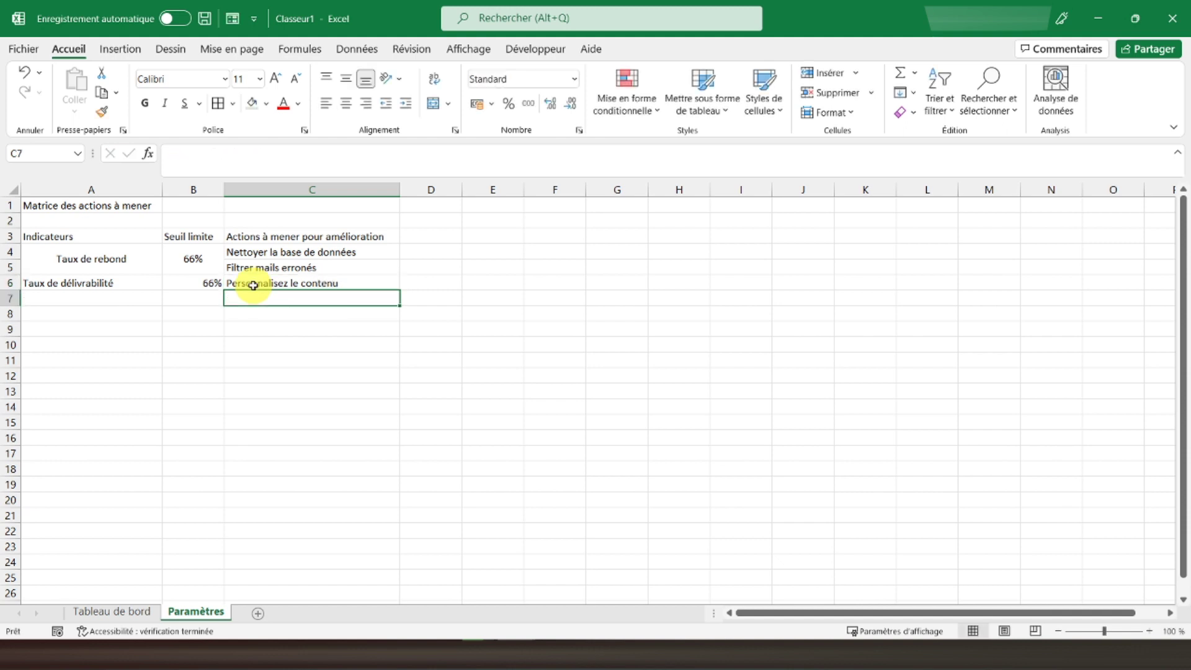
text(D)
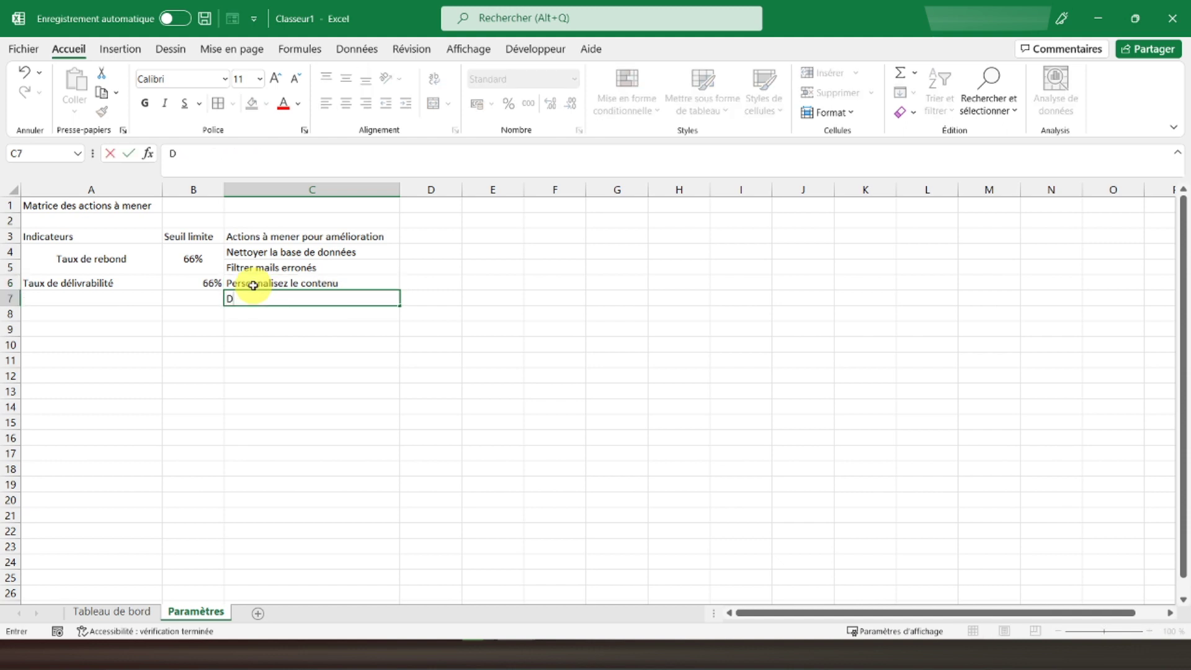
text(iminuer la fr)
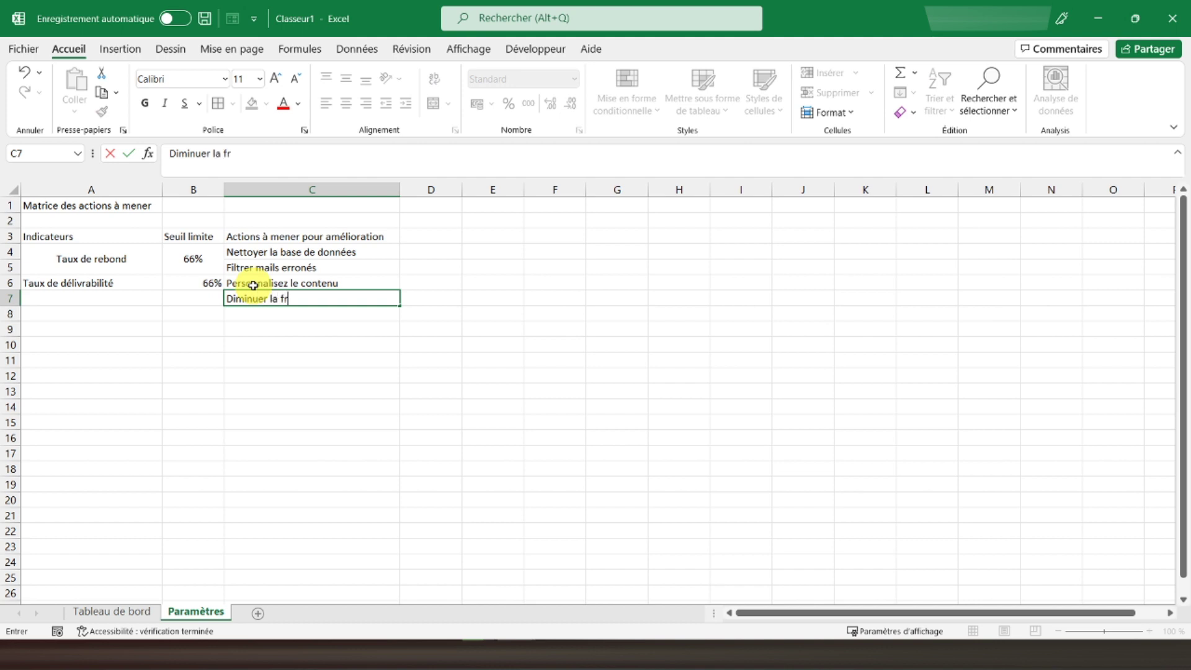
text(quence d'envoi)
key(Return)
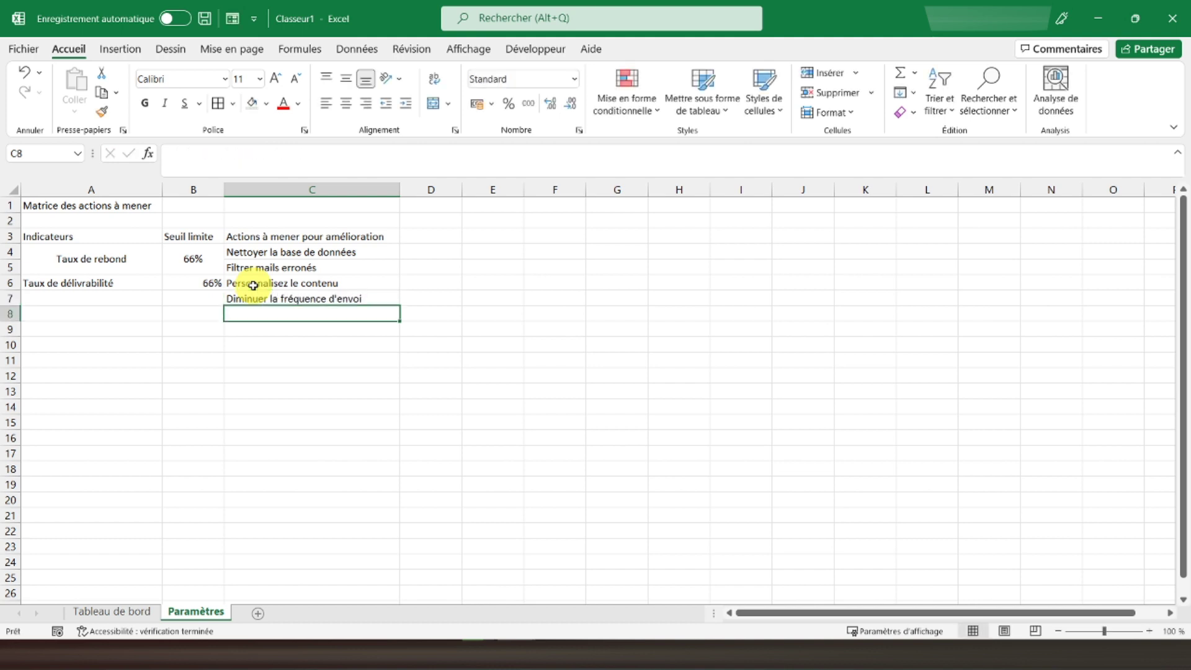
drag(211, 284, 208, 299)
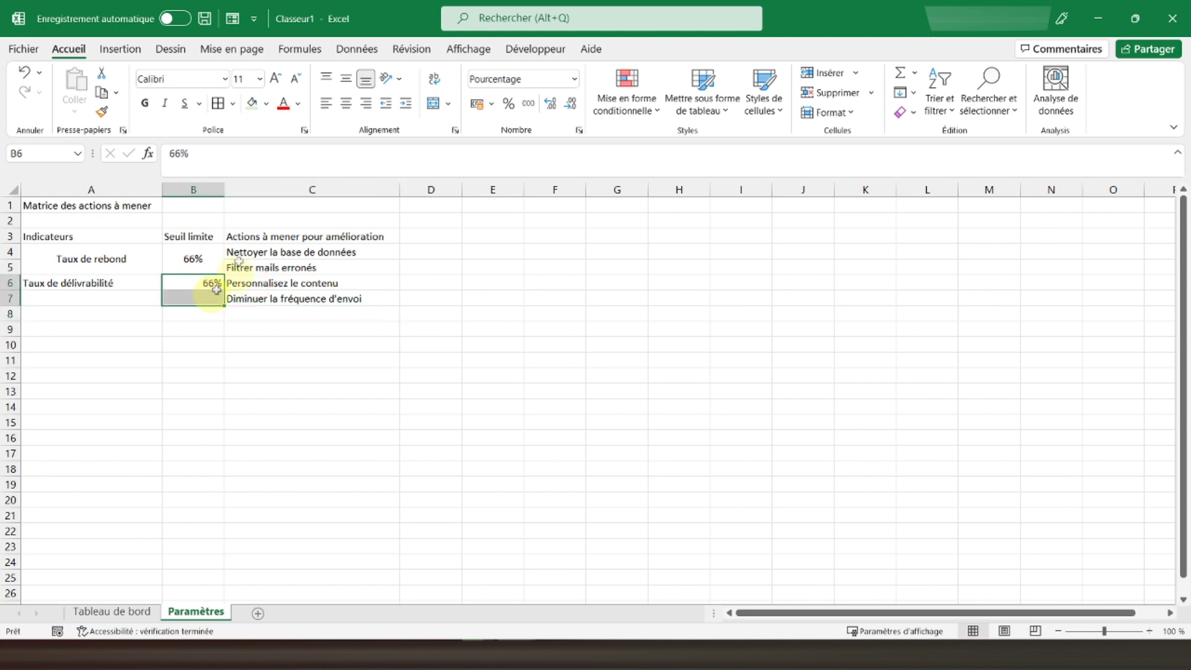
Step: Merge and vertically centre the 66% threshold in B6:B7 and Taux de délivrabilité in A6:A7
click(433, 103)
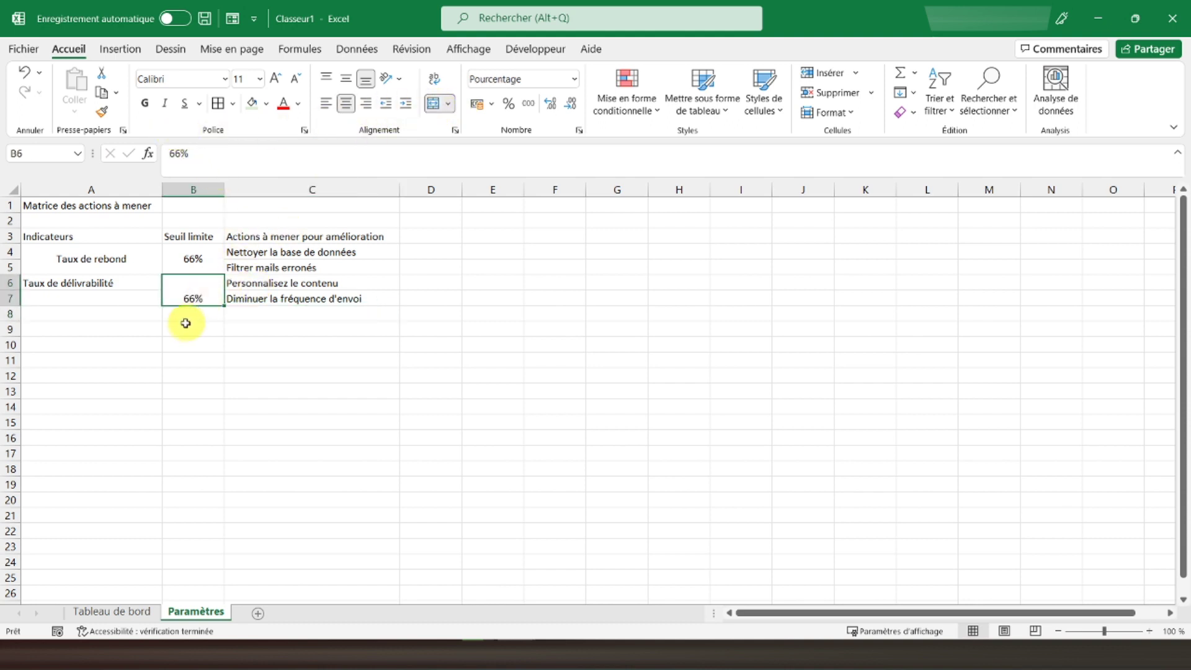
click(346, 77)
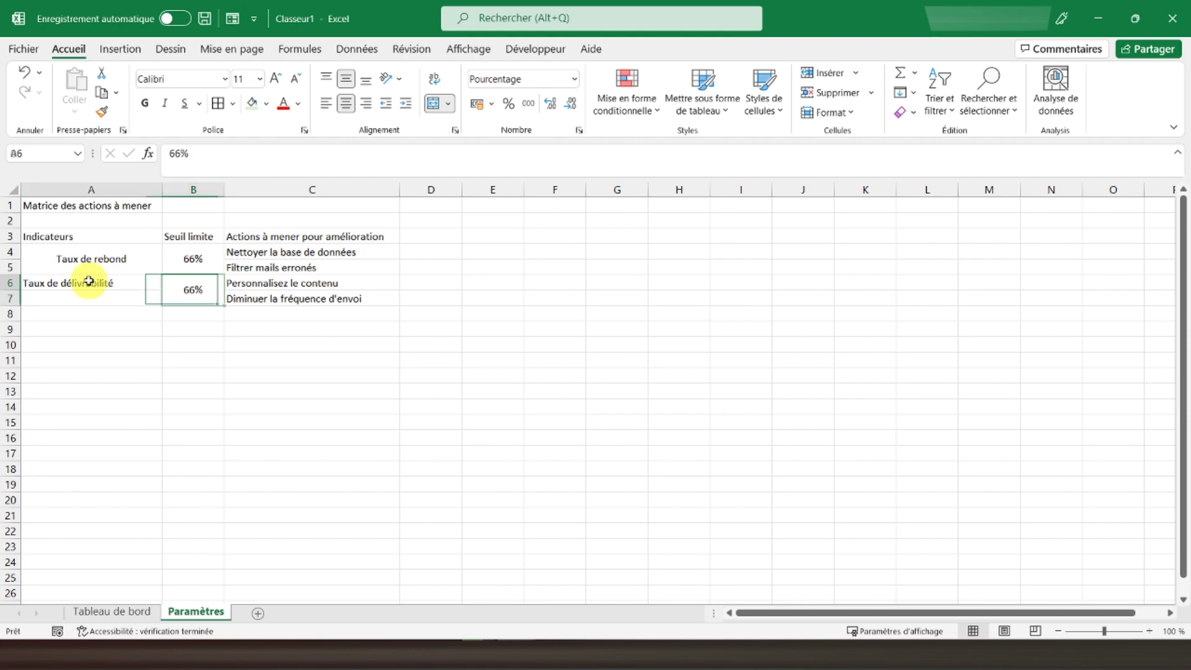
drag(88, 284, 93, 292)
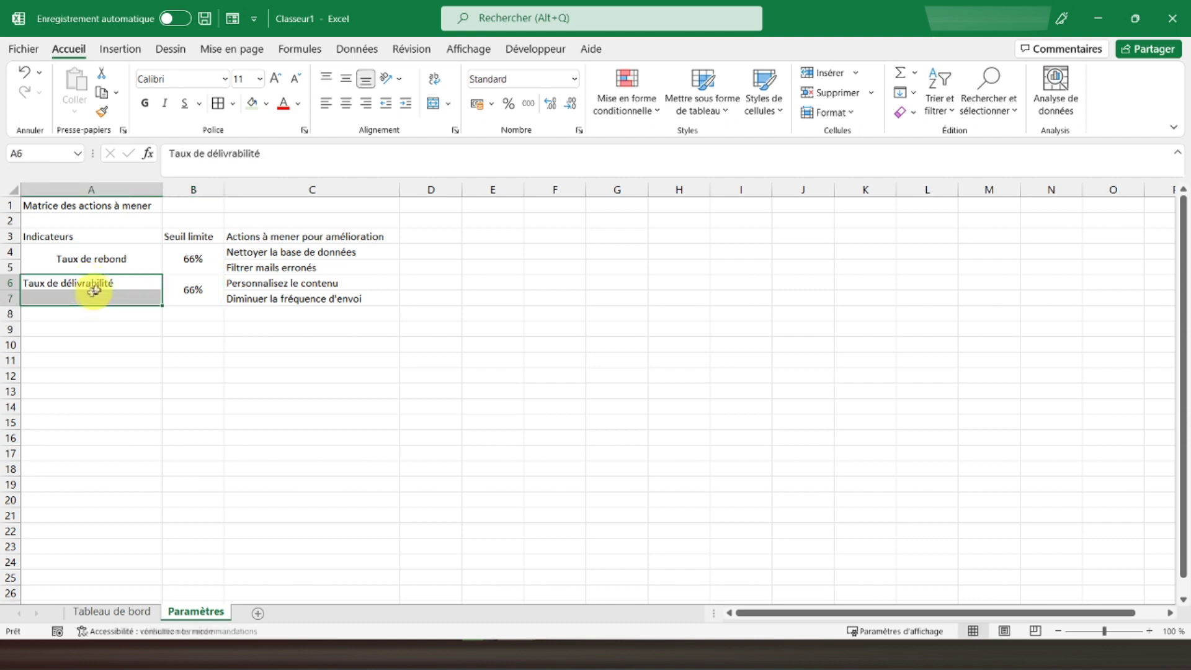
click(433, 103)
click(346, 77)
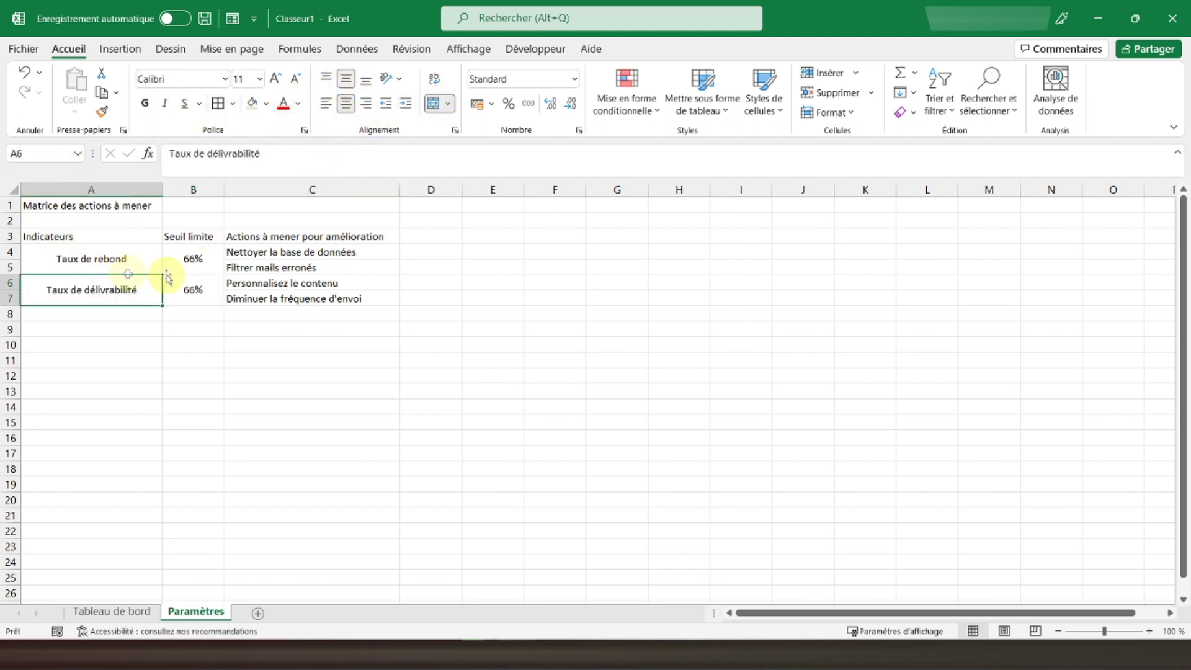
Step: Centre the A3:C3 header text horizontally and vertically
click(64, 233)
drag(64, 233, 252, 234)
click(346, 103)
click(346, 78)
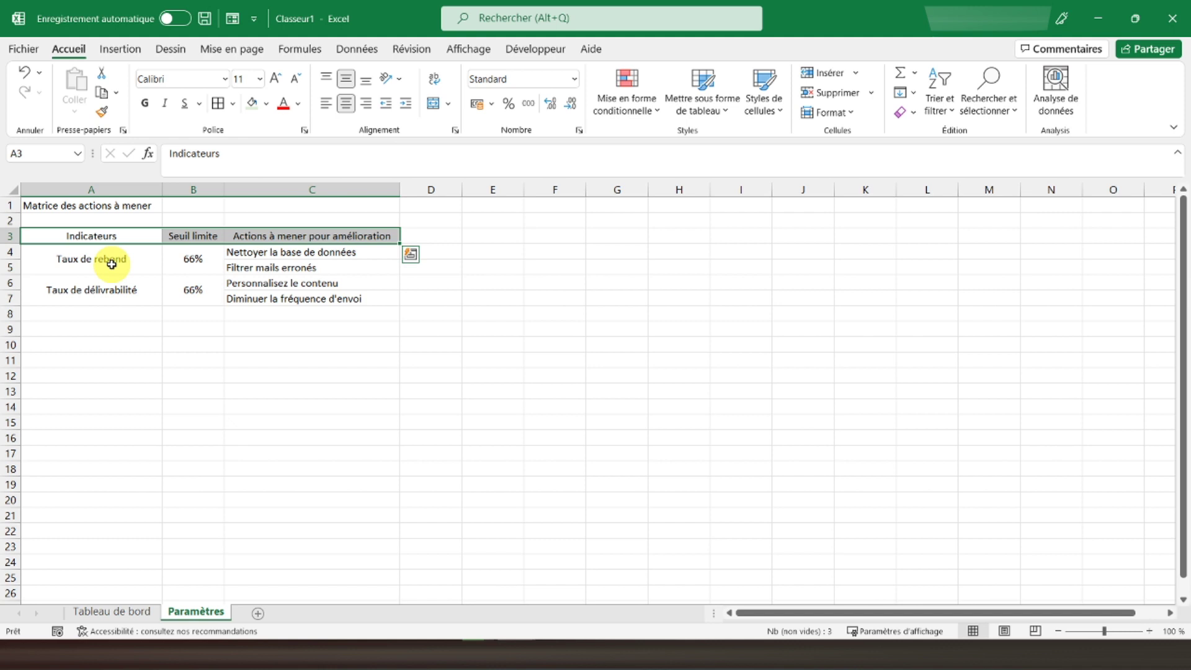
Step: Bold the A3:C3 headers and give them outline and inner borders
click(144, 103)
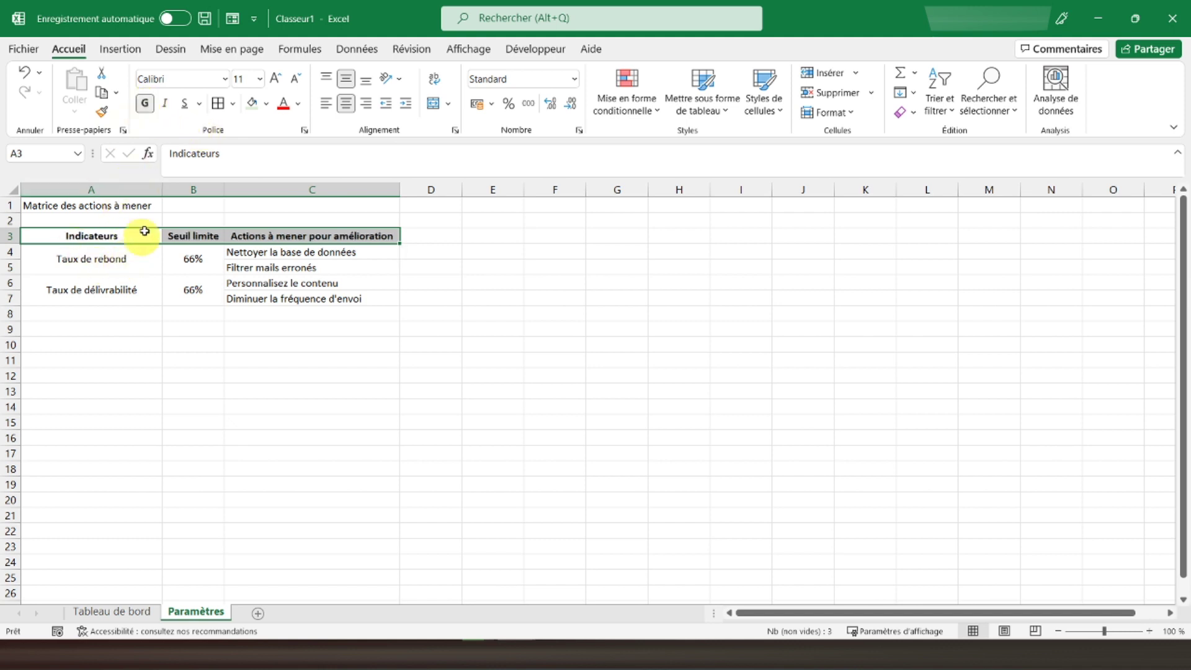
click(219, 103)
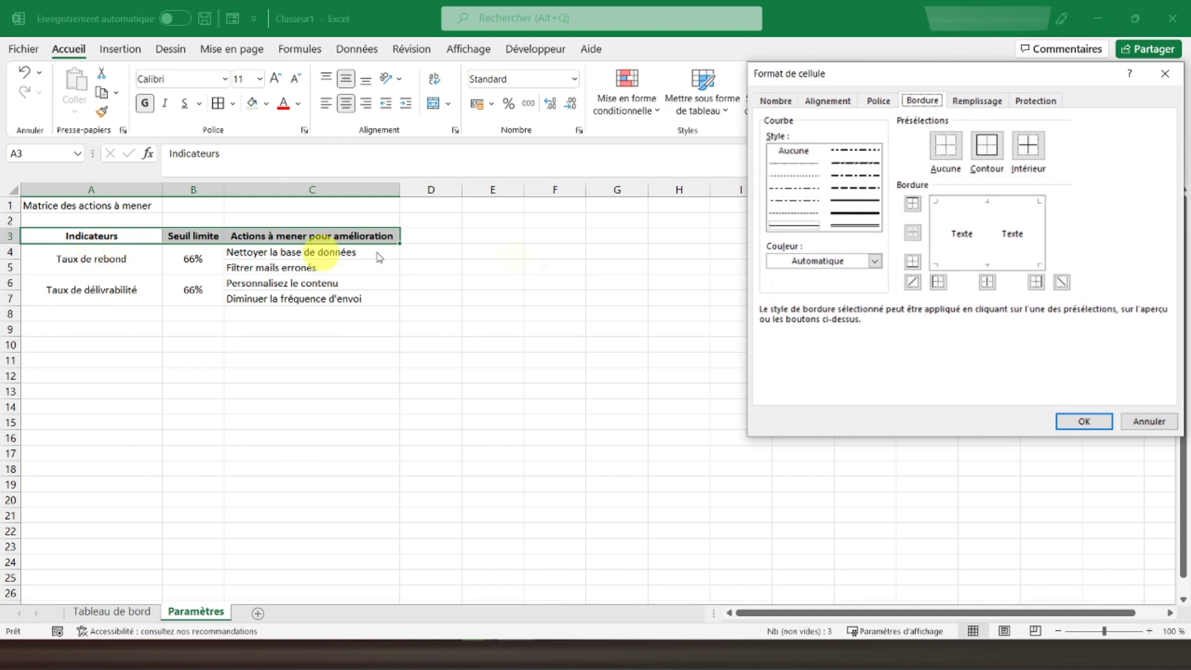
click(986, 146)
click(1027, 154)
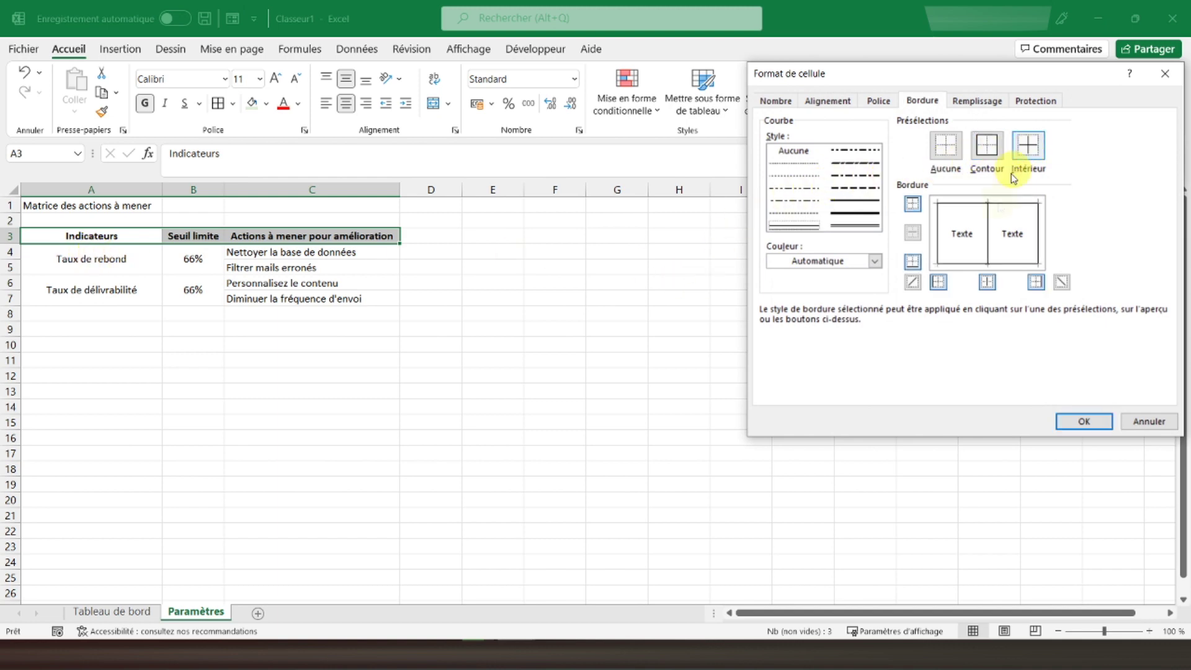
click(1084, 421)
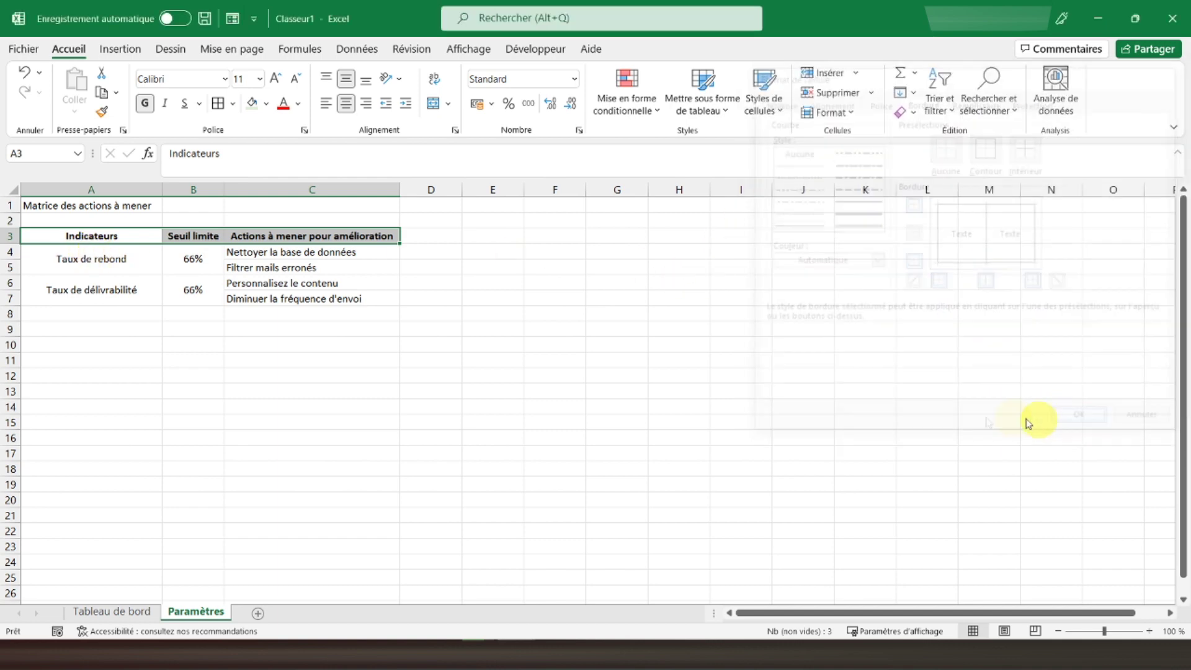
Step: Add outline and inner borders to the table body A4:C7
drag(91, 261, 300, 295)
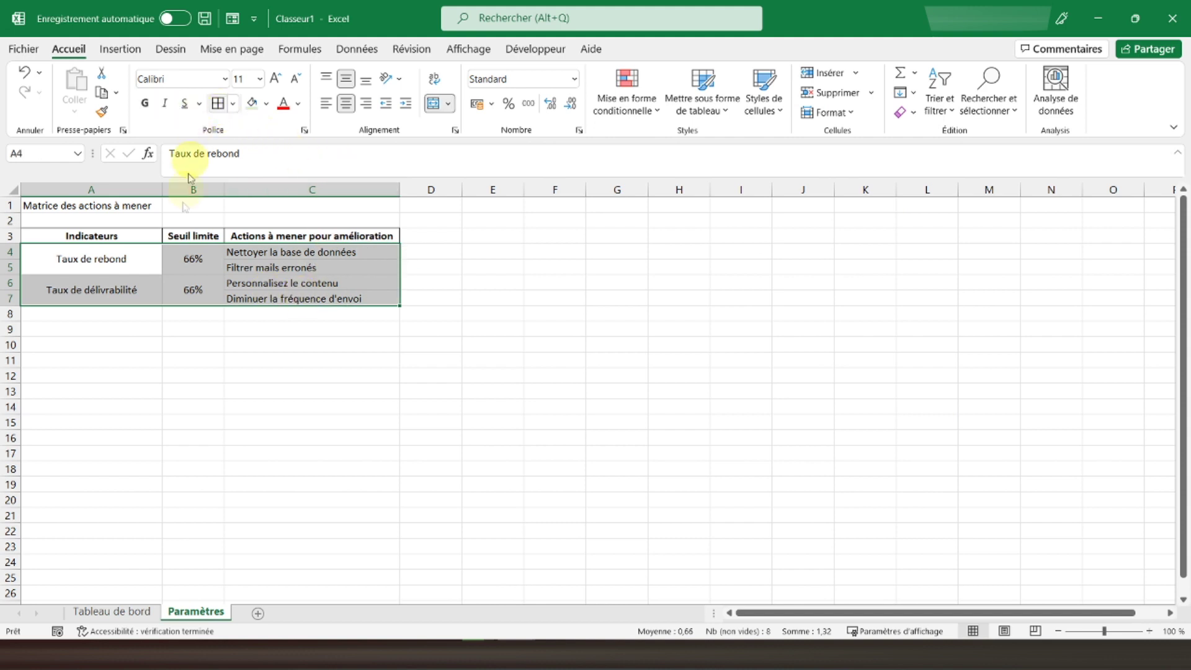
key(ctrl+1)
click(986, 147)
click(1028, 145)
click(1083, 422)
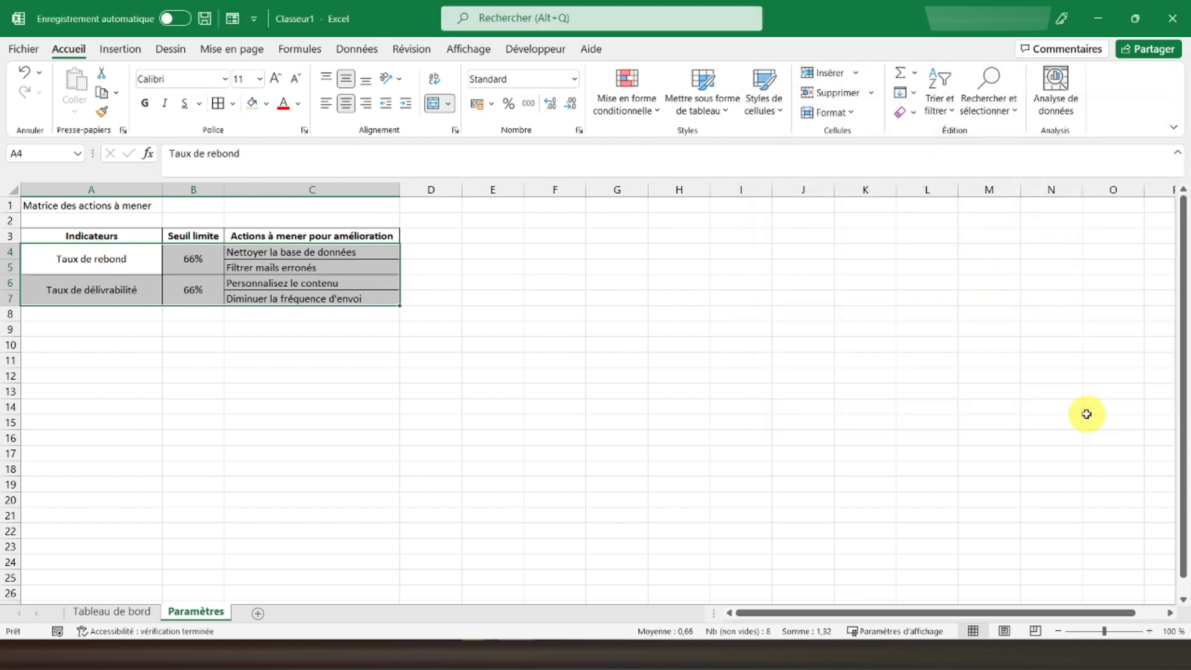
click(84, 311)
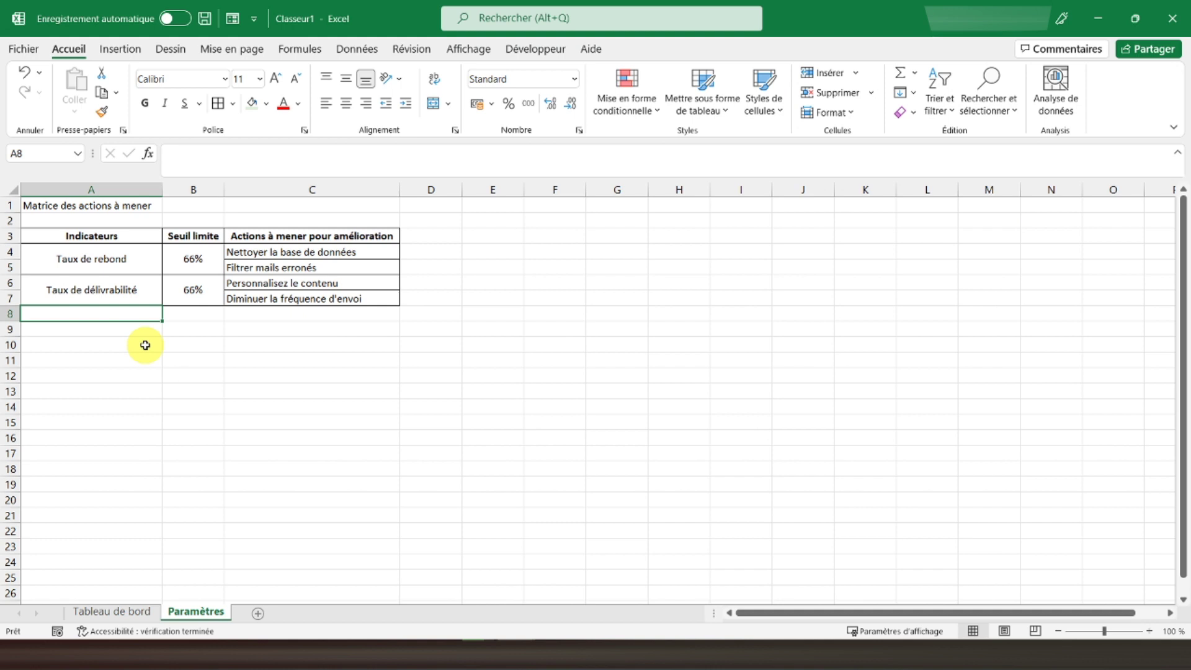
Step: List Taux de plainte, d'ouverture, de clics, de réactivité, de désabonnement and de conversion in column A
text(Taux de plainte)
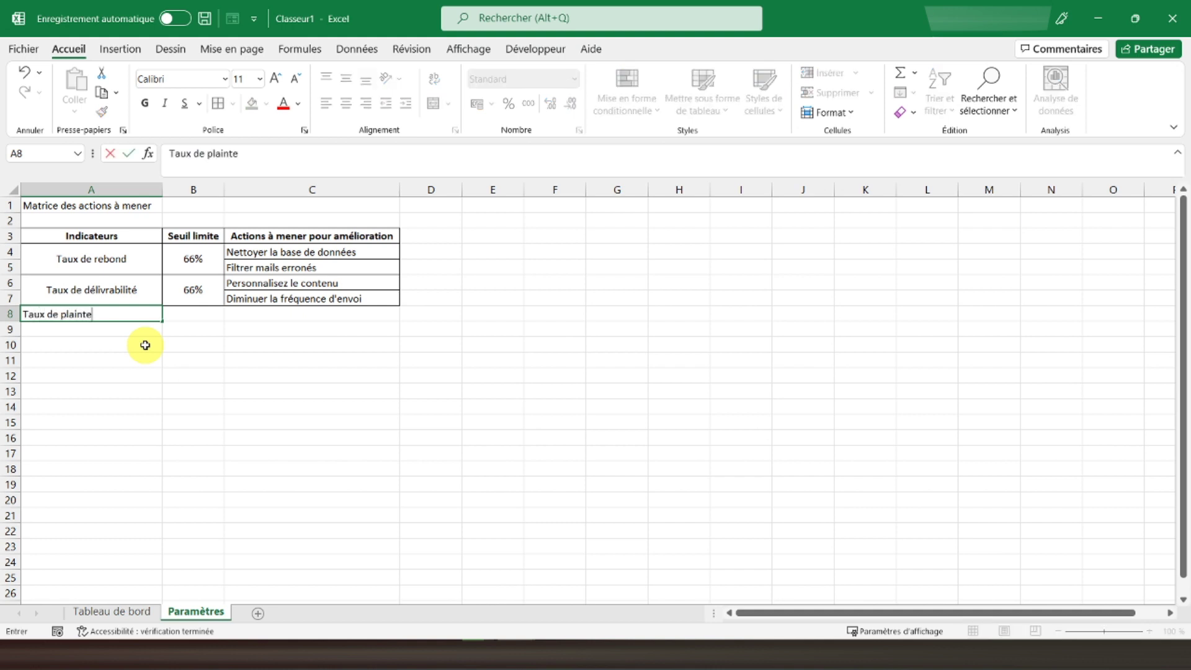
click(145, 345)
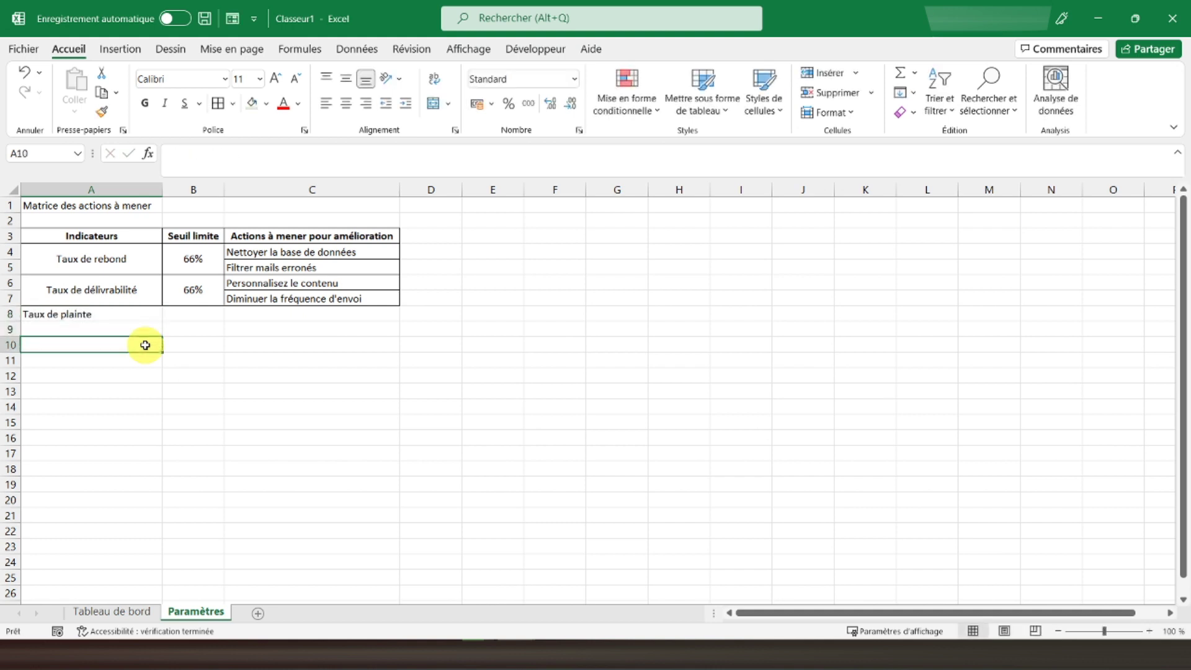
text(Taux d'ouverture)
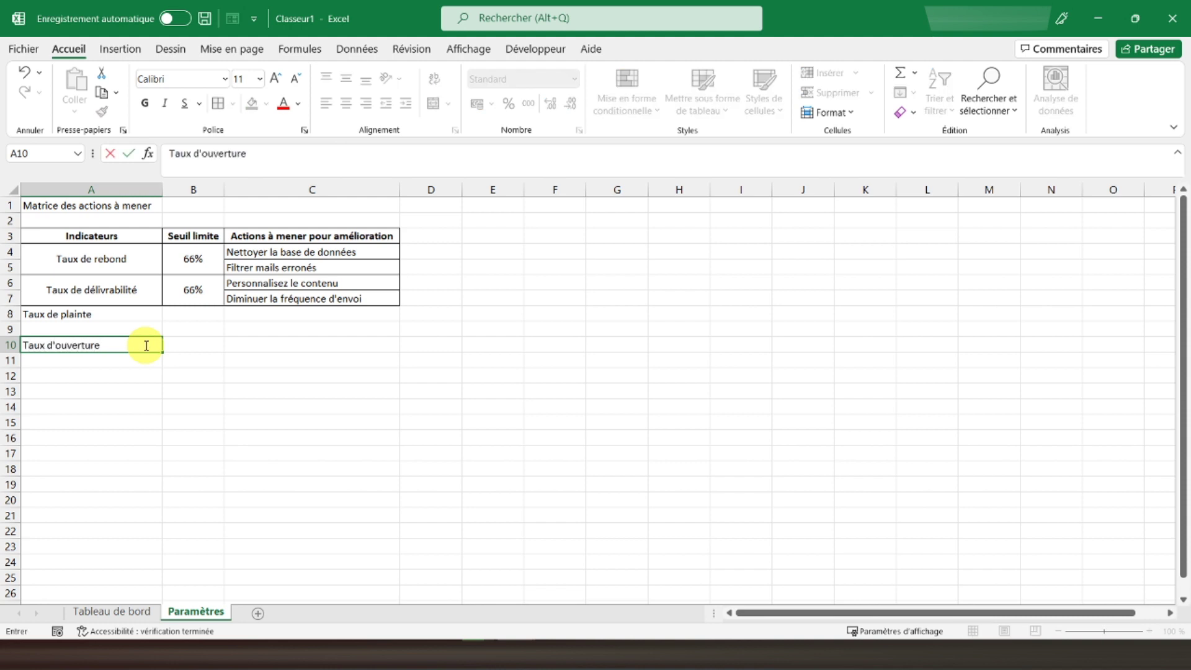
key(Return)
key(Return)
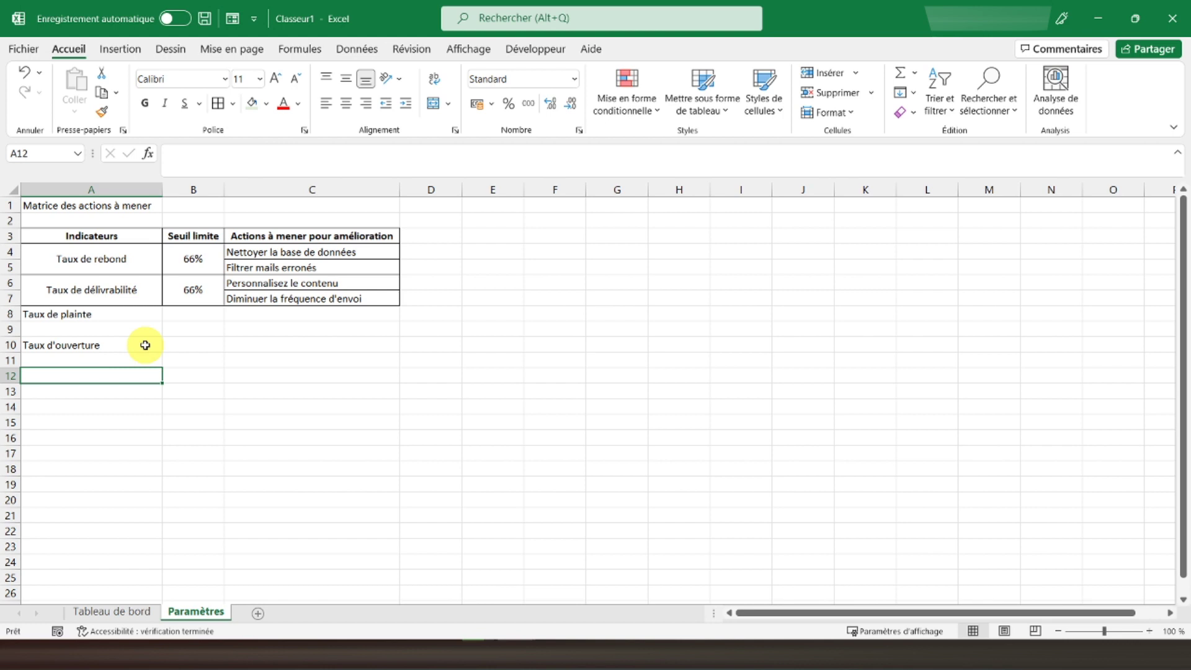
text(Taux de clics)
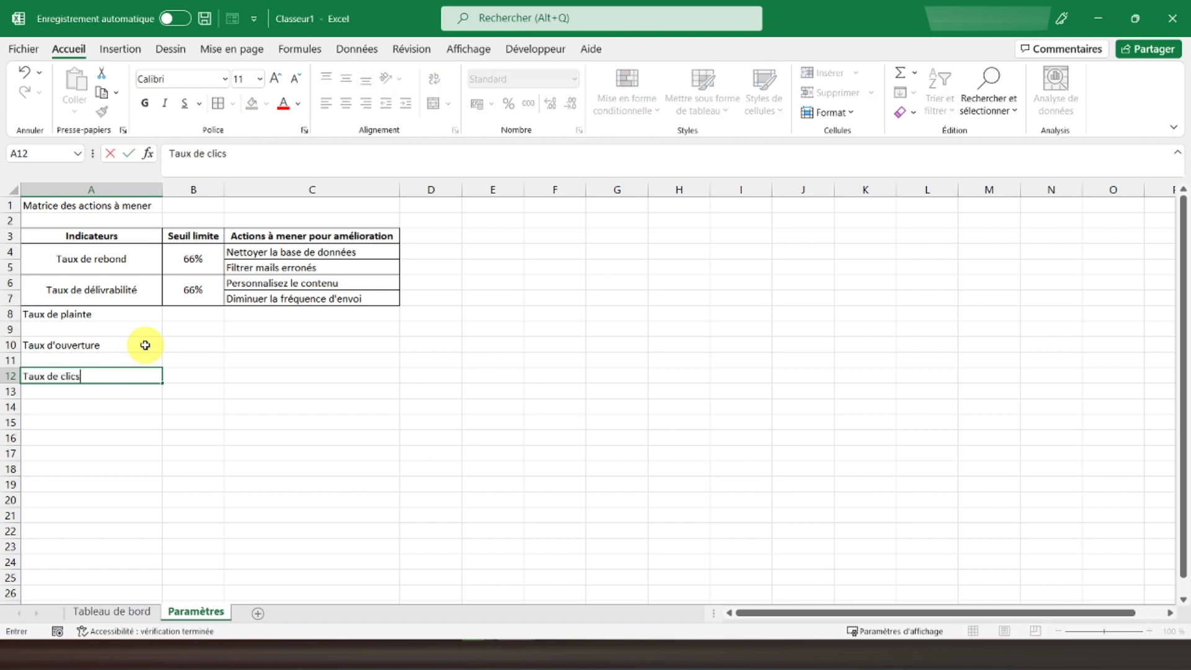
key(Return)
key(Return)
text(Taux de réactivi)
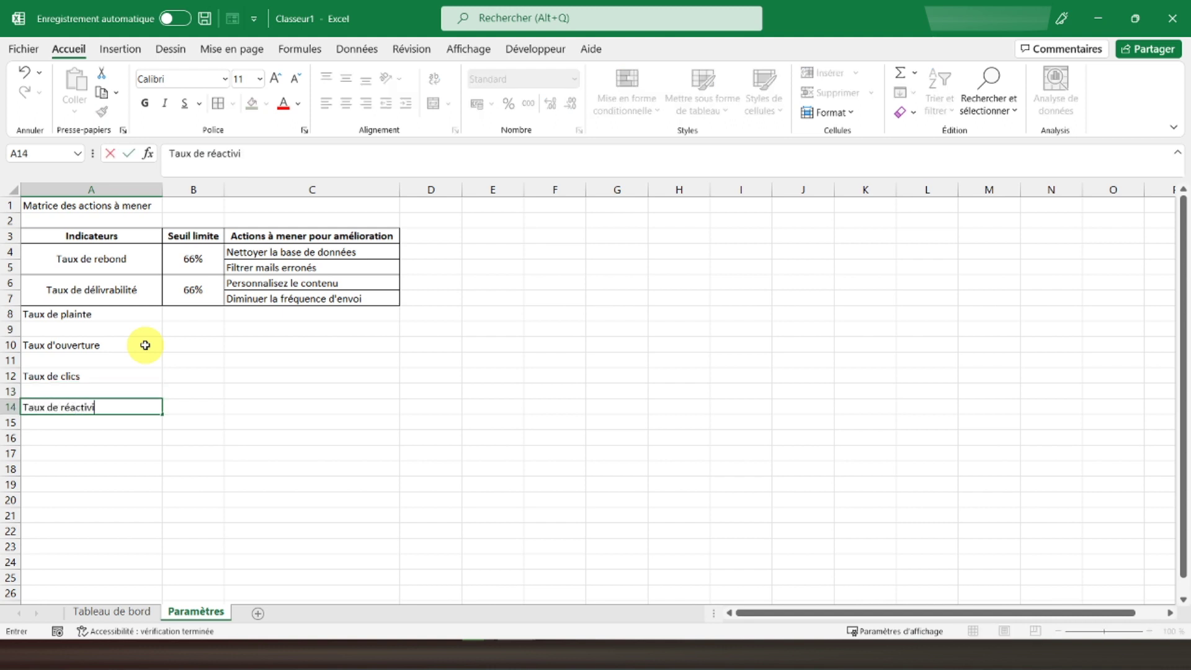
key(Return)
key(Return)
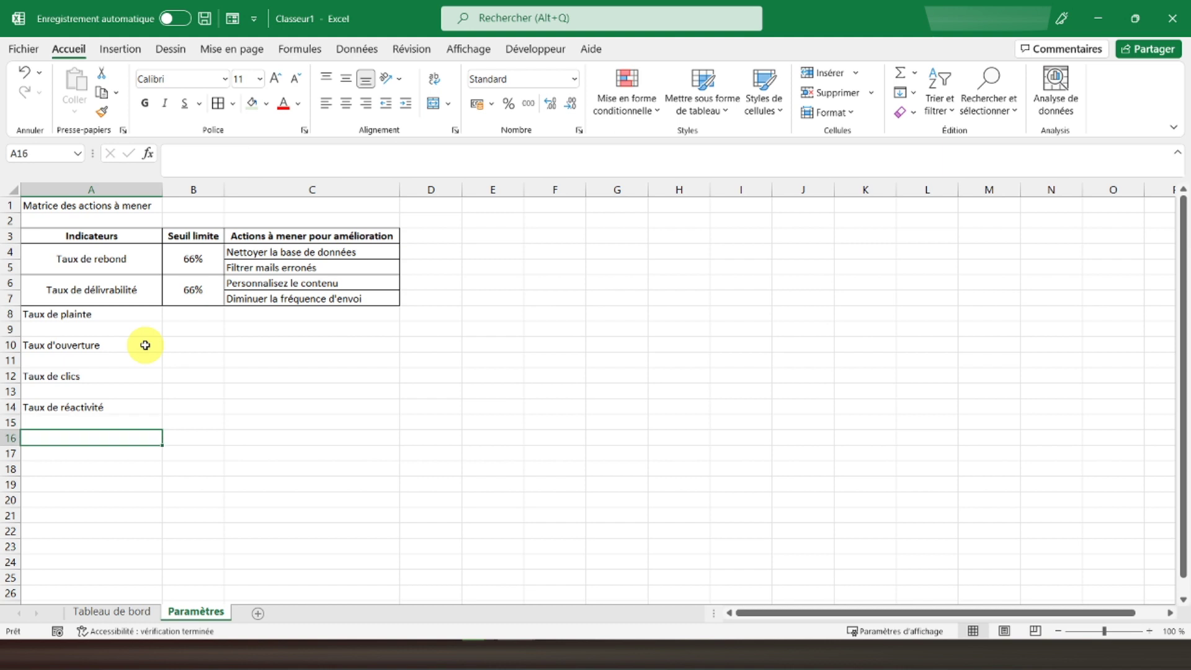
text(Taux d)
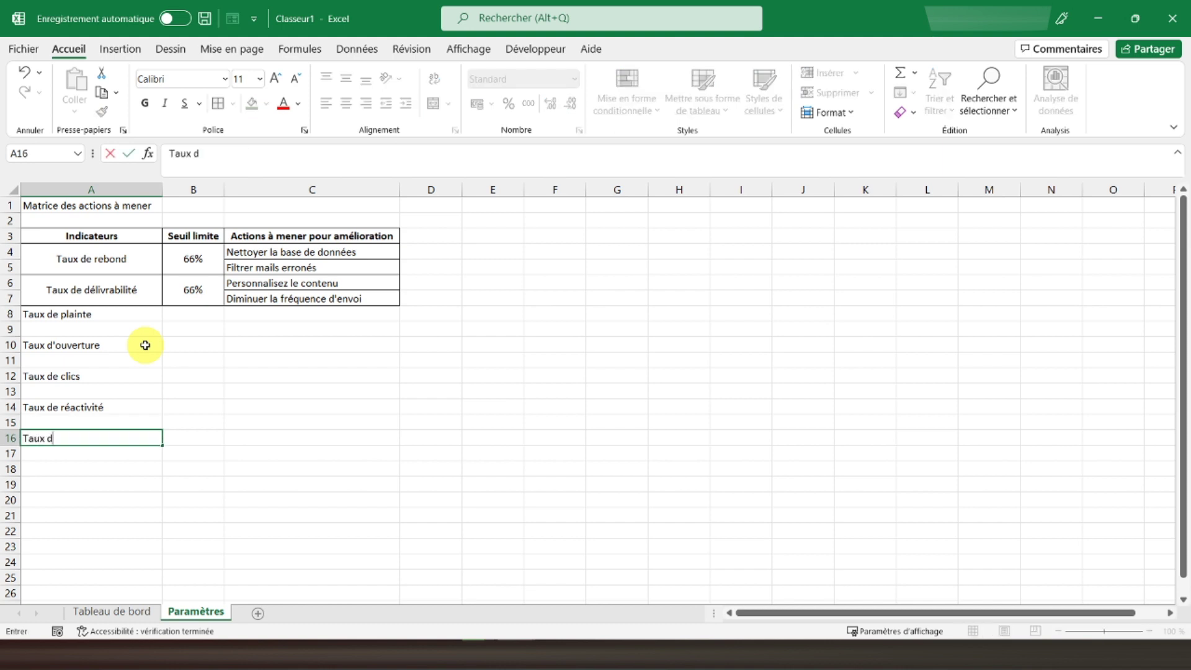
text(e désabonnement)
key(Return)
key(Return)
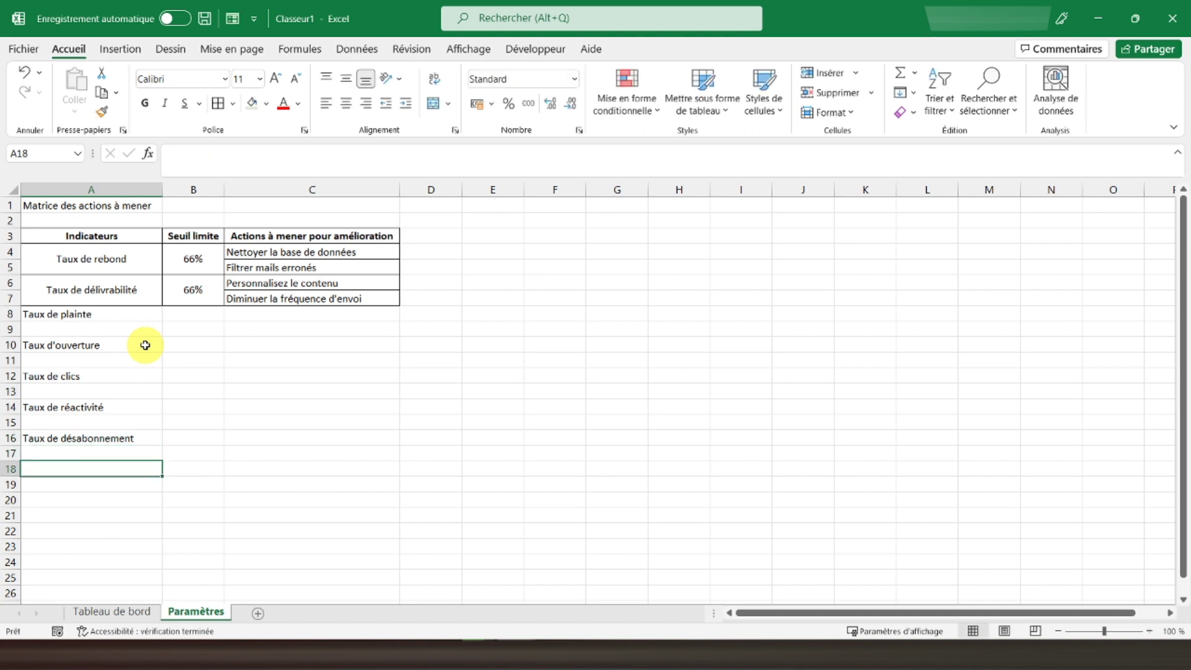
text(T)
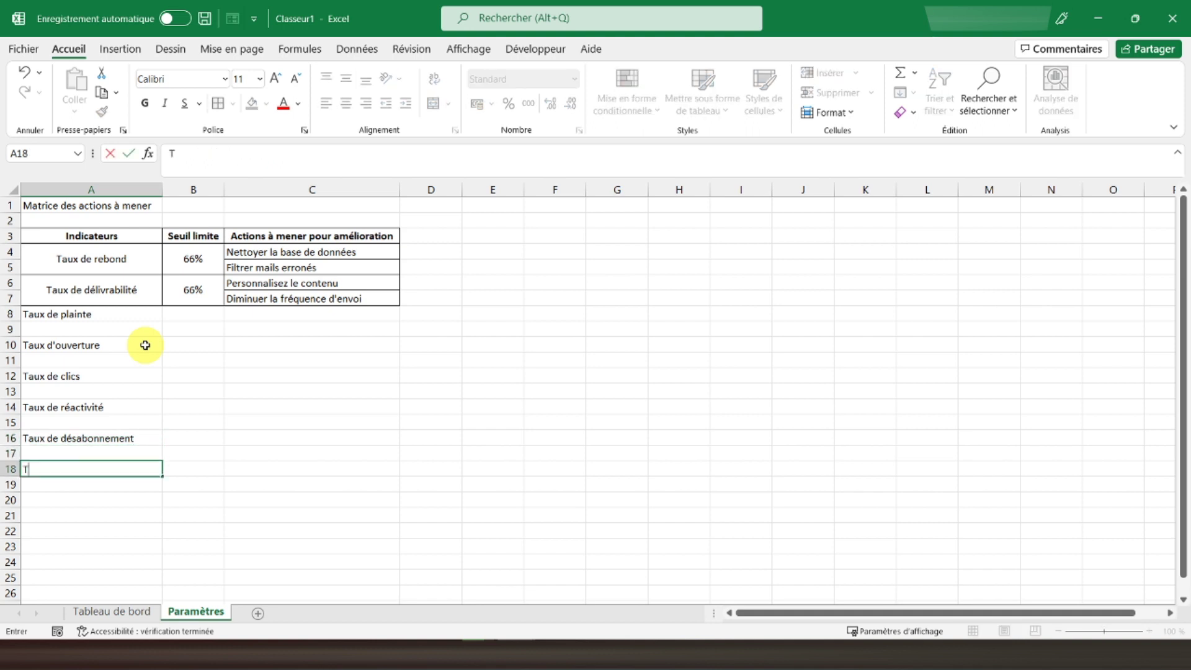
text(aux de conver)
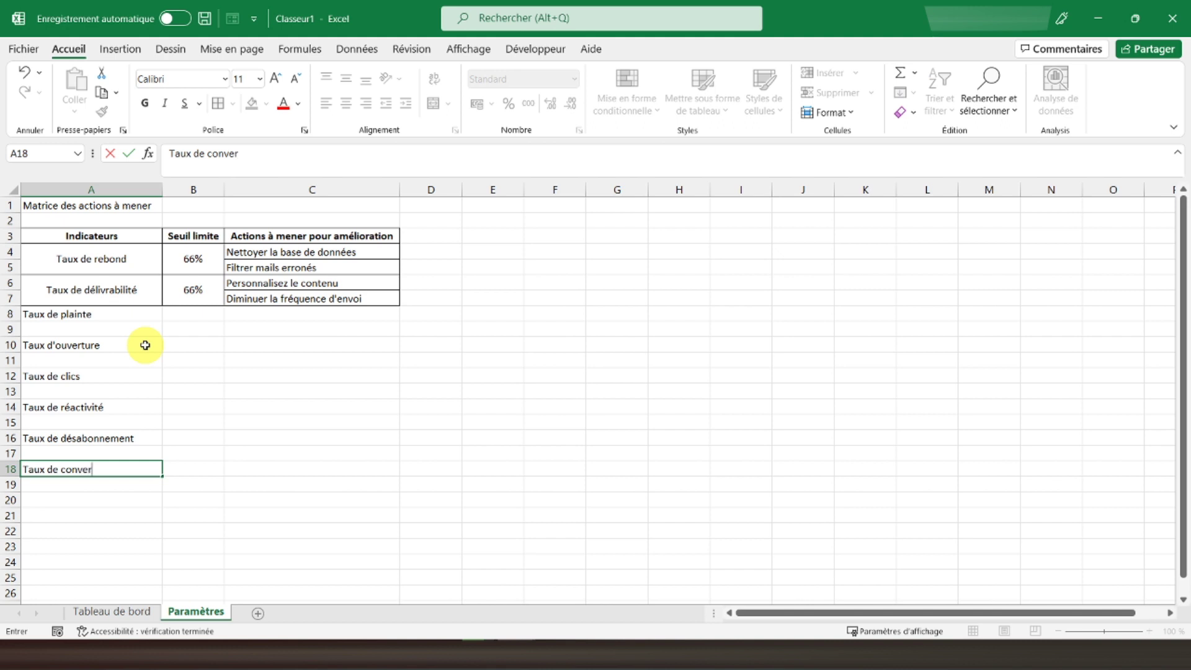
text(sion)
key(Return)
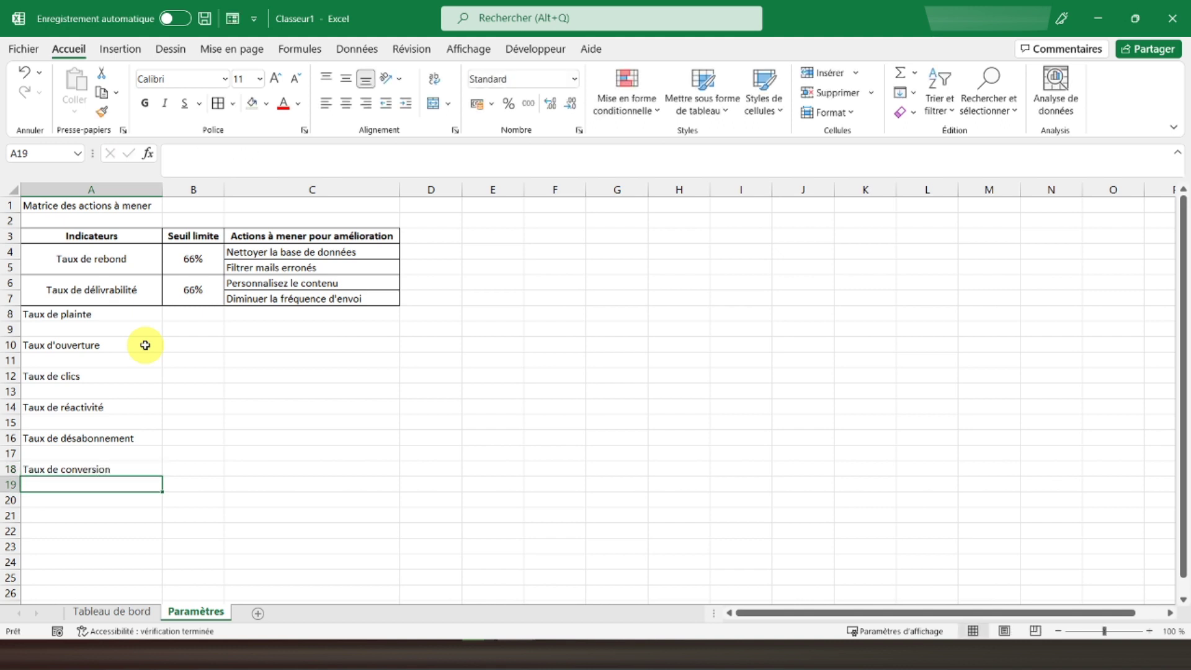
Step: Merge and centre each indicator name across its row pair, A8:A9 through A18:A19
drag(133, 313, 133, 327)
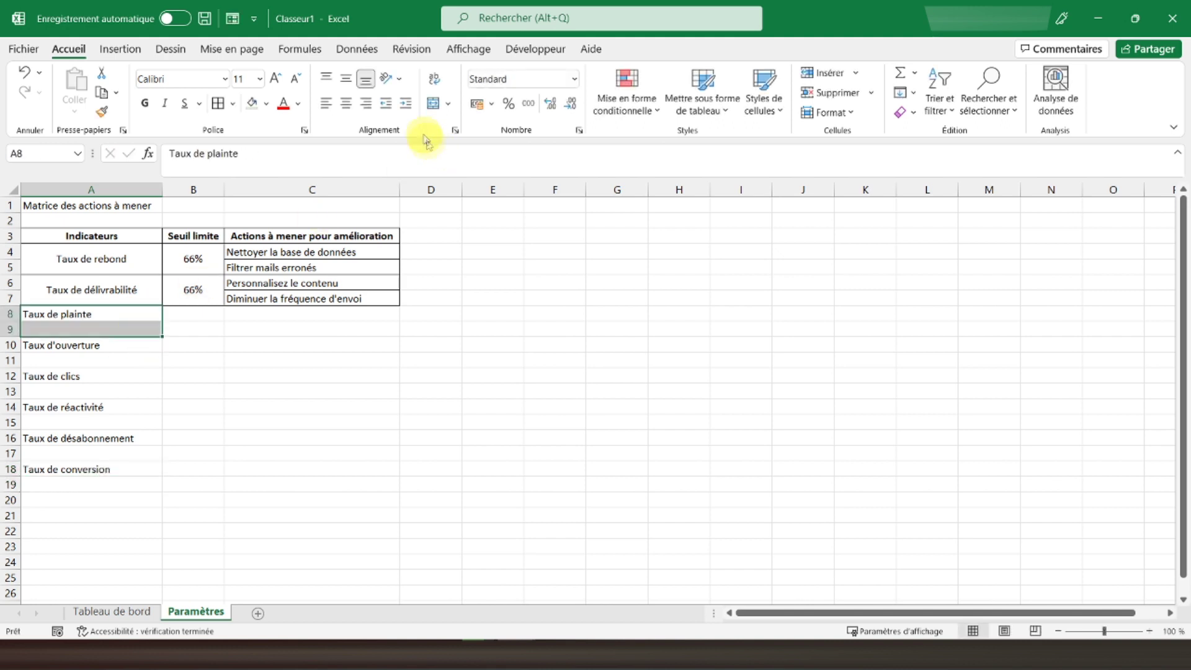
click(433, 103)
click(346, 79)
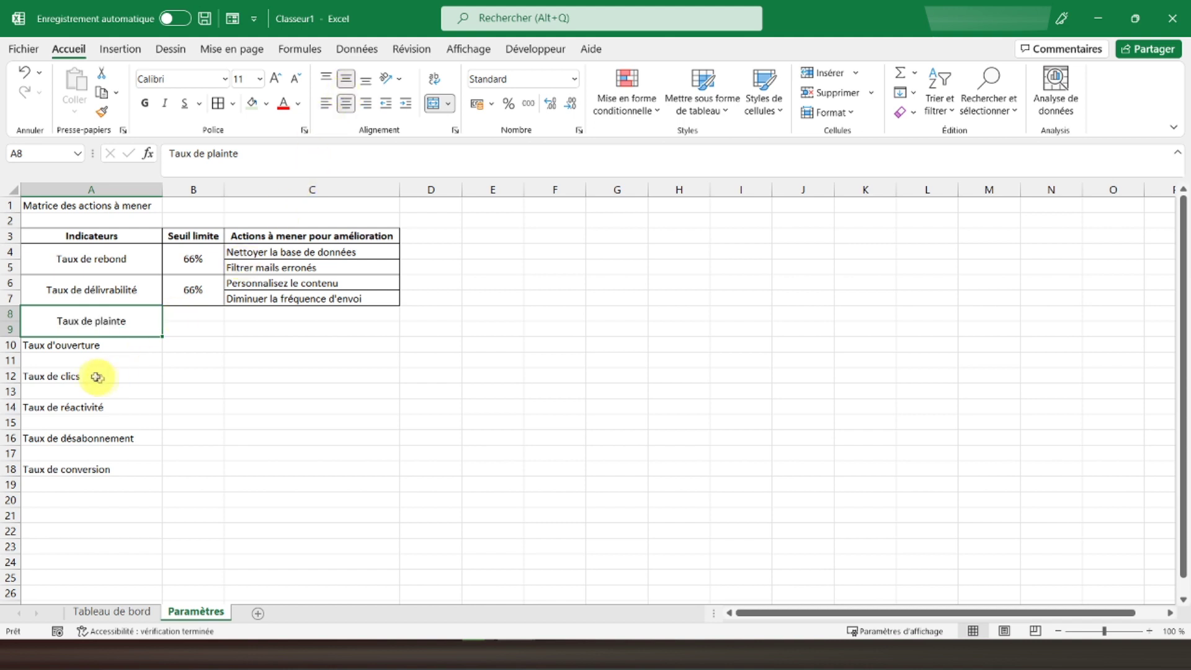
drag(92, 343, 117, 362)
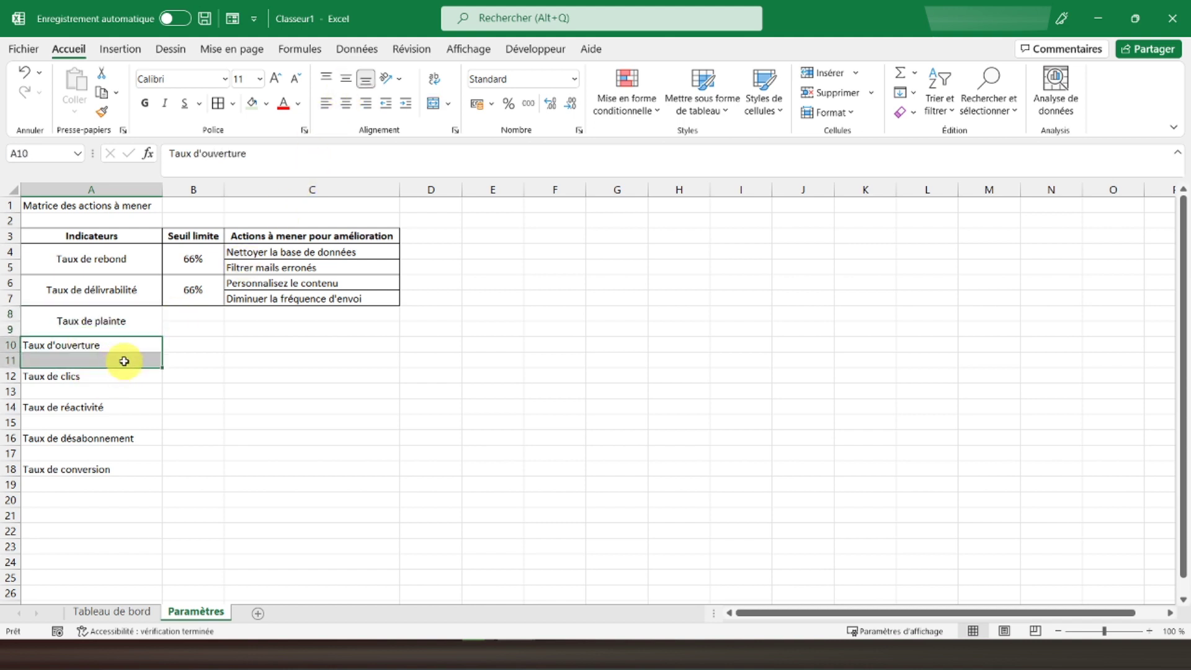
key(F4)
mouse_move(99, 376)
mouse_down()
mouse_move(116, 387)
mouse_move(107, 448)
mouse_move(118, 479)
mouse_up()
key(F4)
key(F4)
key(F4)
key(F4)
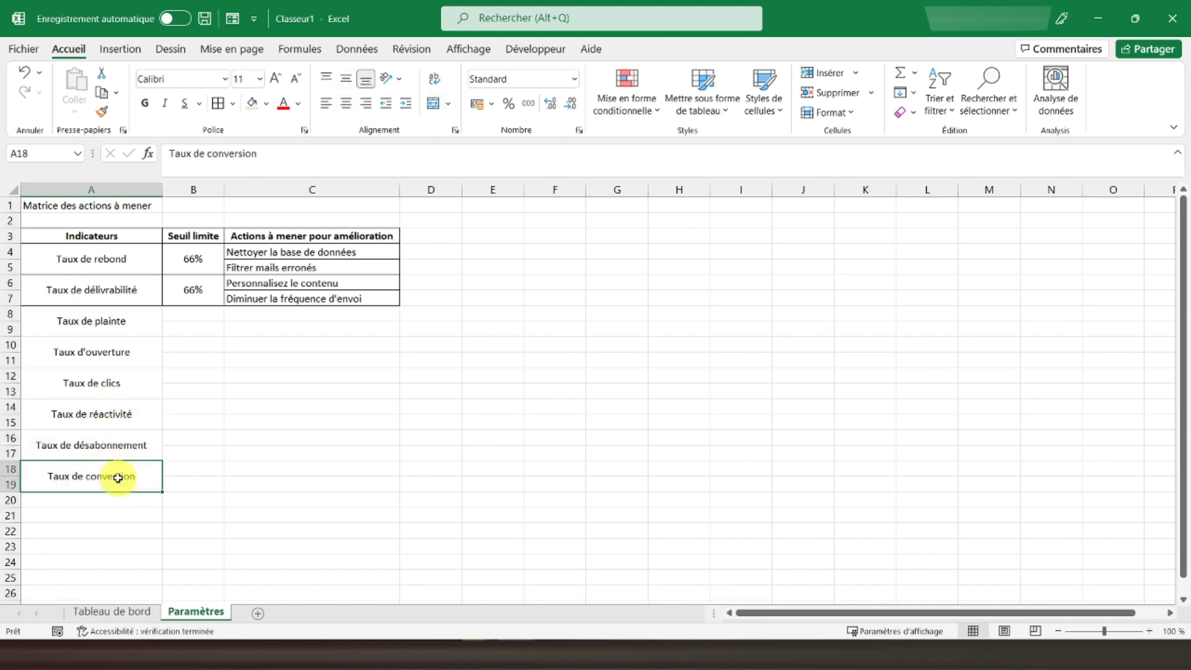
drag(119, 323, 121, 481)
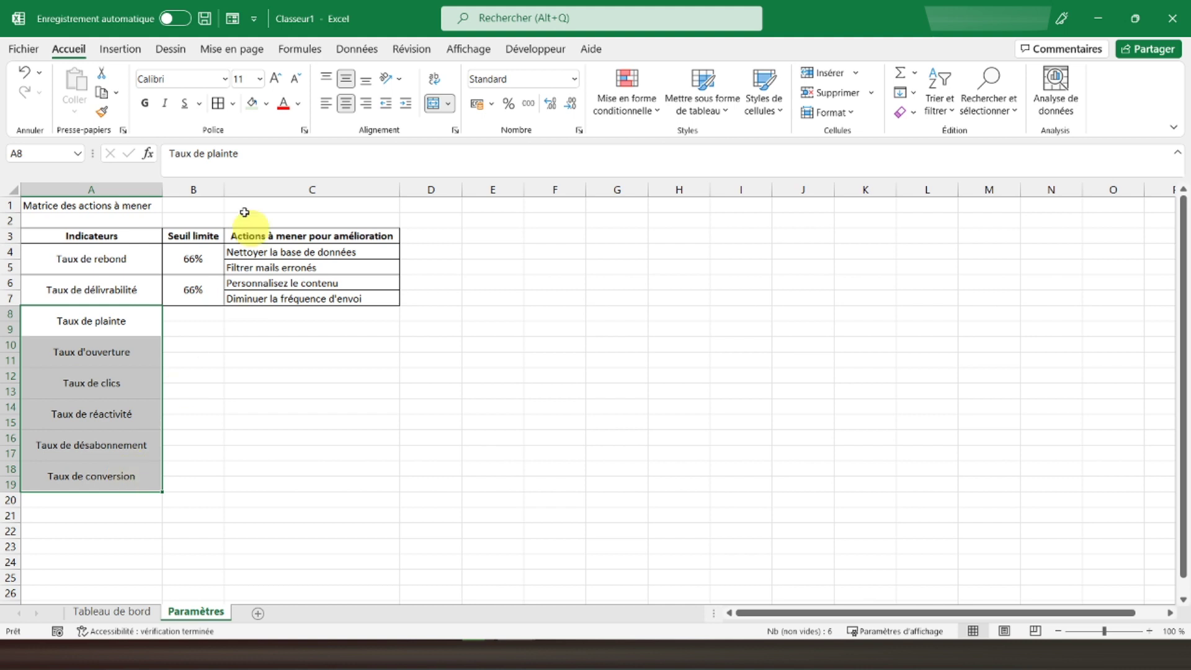
Step: Give the indicator cells A8:A19 outline and inner borders
key(ctrl+1)
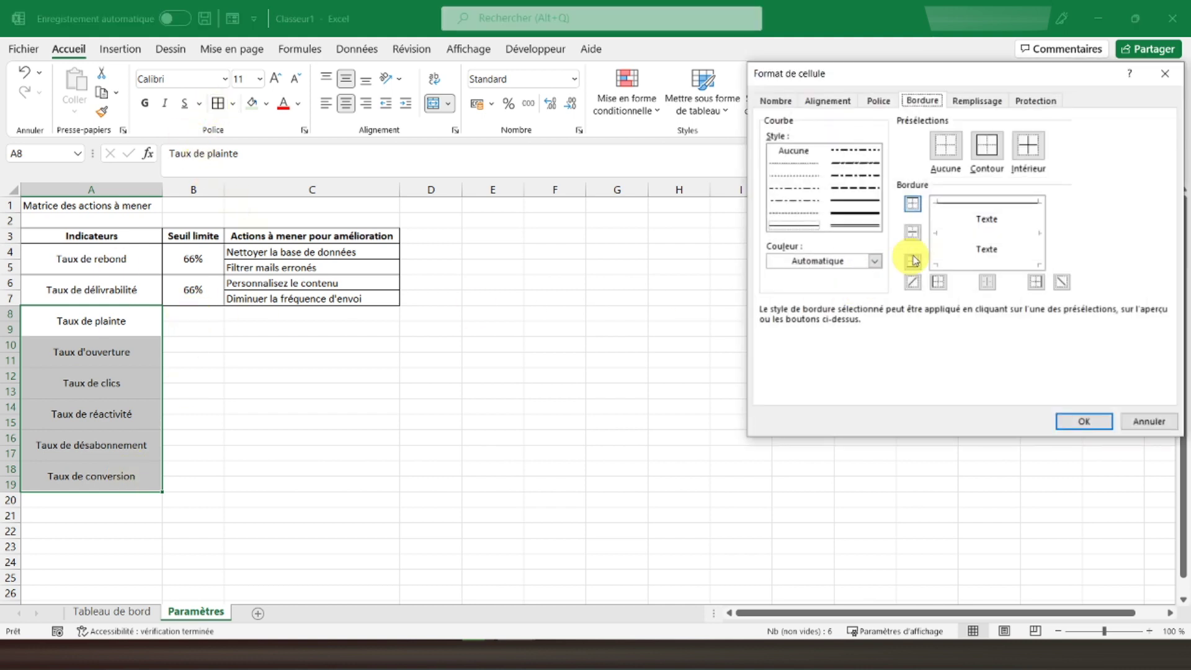
click(986, 149)
click(1027, 149)
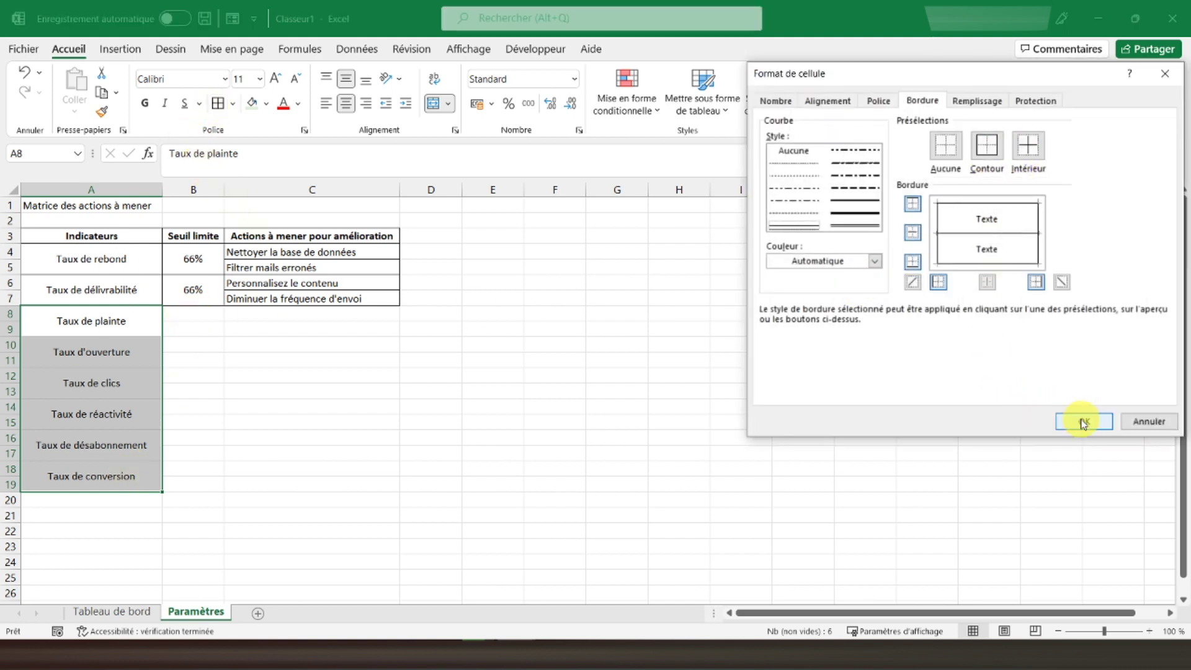
click(1083, 422)
Step: Format B8:B9 as a percentage, merge it and border it on all sides
click(195, 317)
drag(195, 317, 194, 329)
click(509, 105)
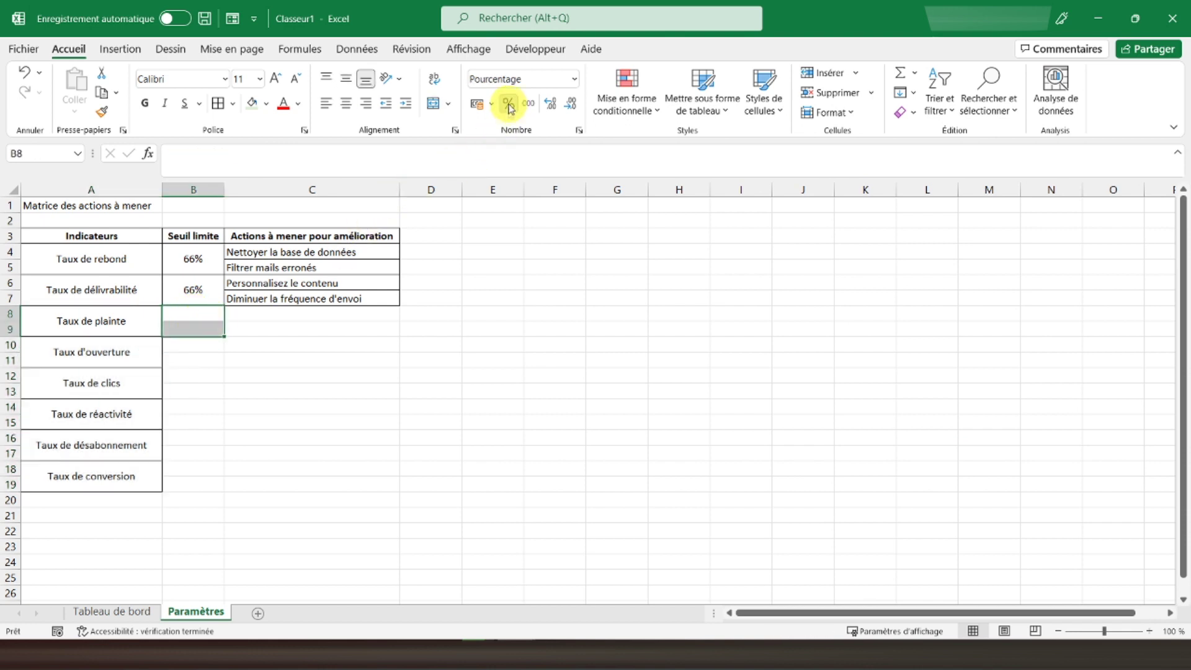
click(431, 106)
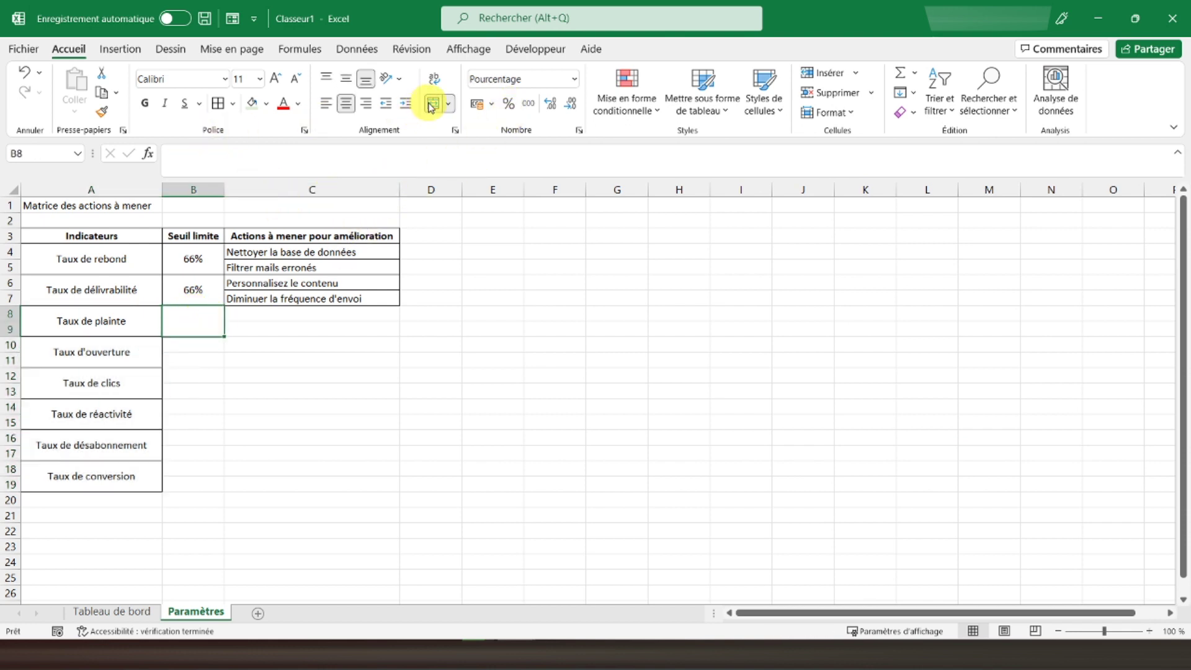
click(233, 103)
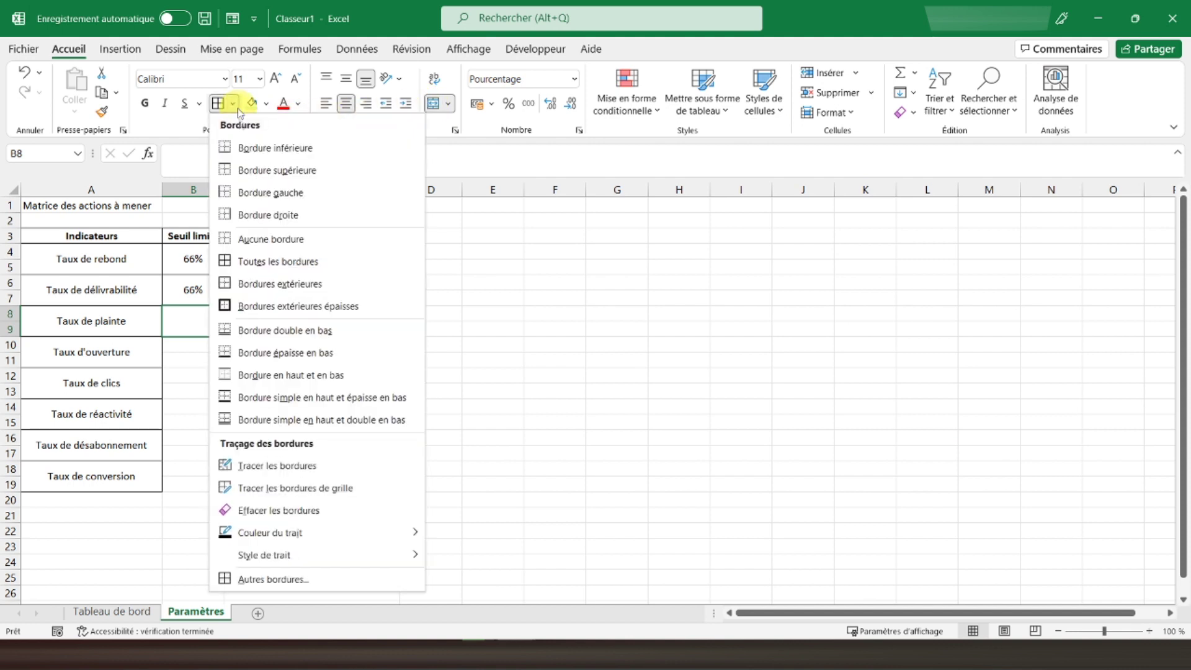
click(273, 261)
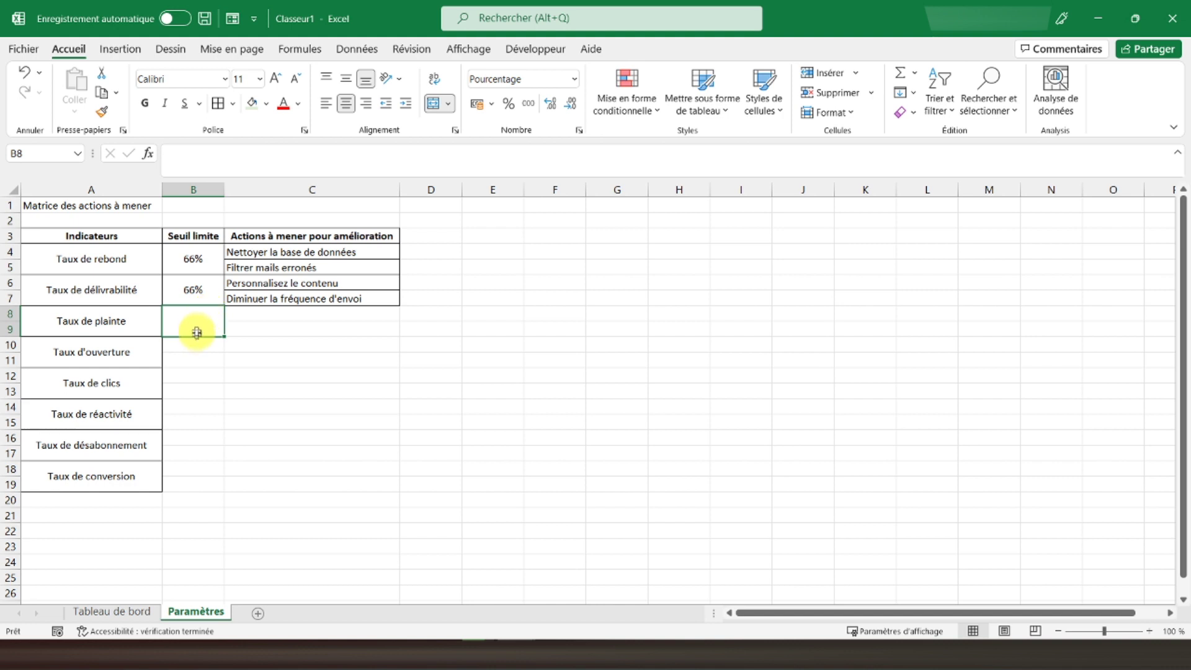
Step: Merge B10:B11 and B12:B13, giving B12:B13 borders on all sides
drag(199, 342, 204, 359)
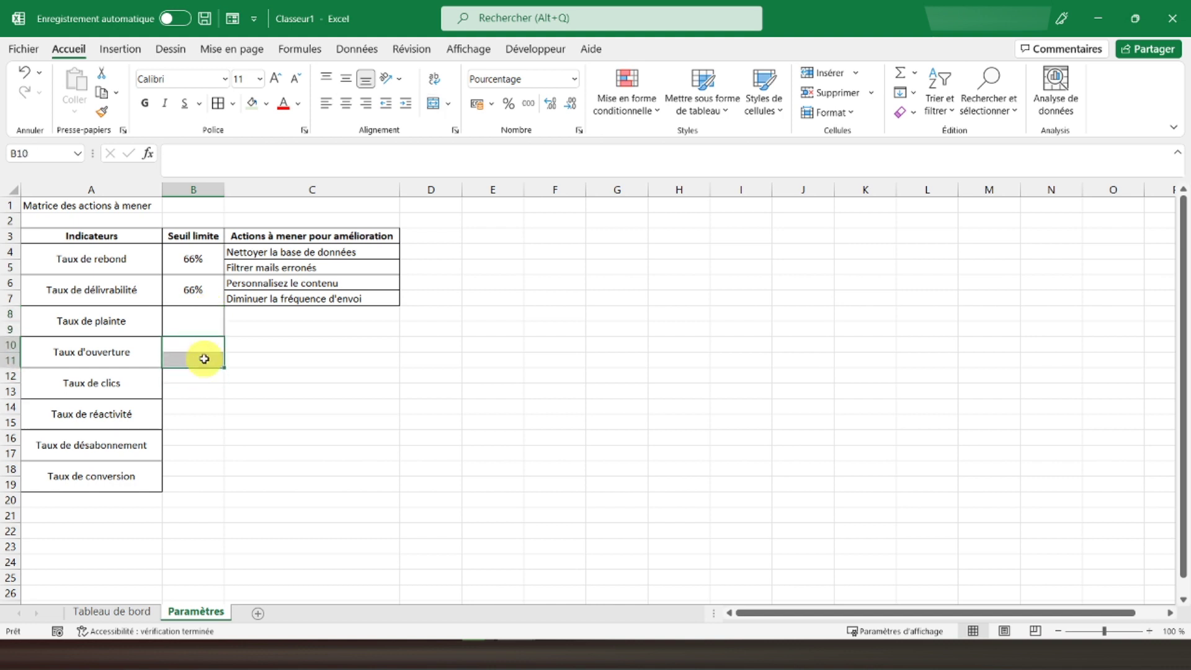
click(433, 103)
drag(202, 376, 204, 387)
key(F4)
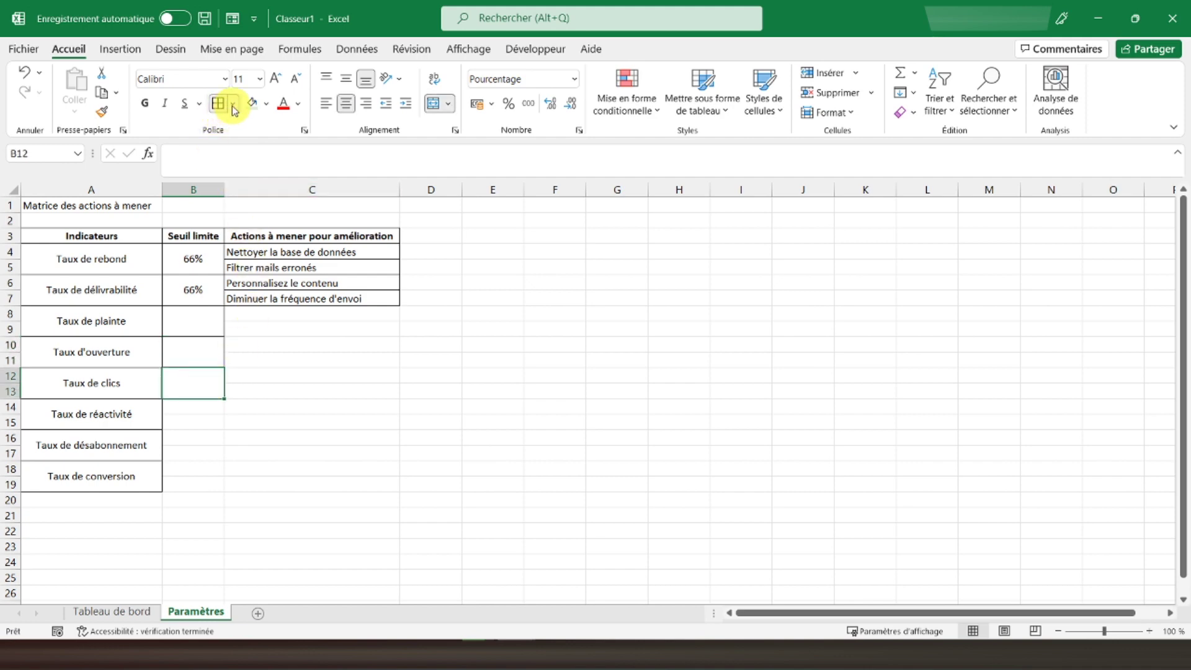
click(233, 103)
click(248, 261)
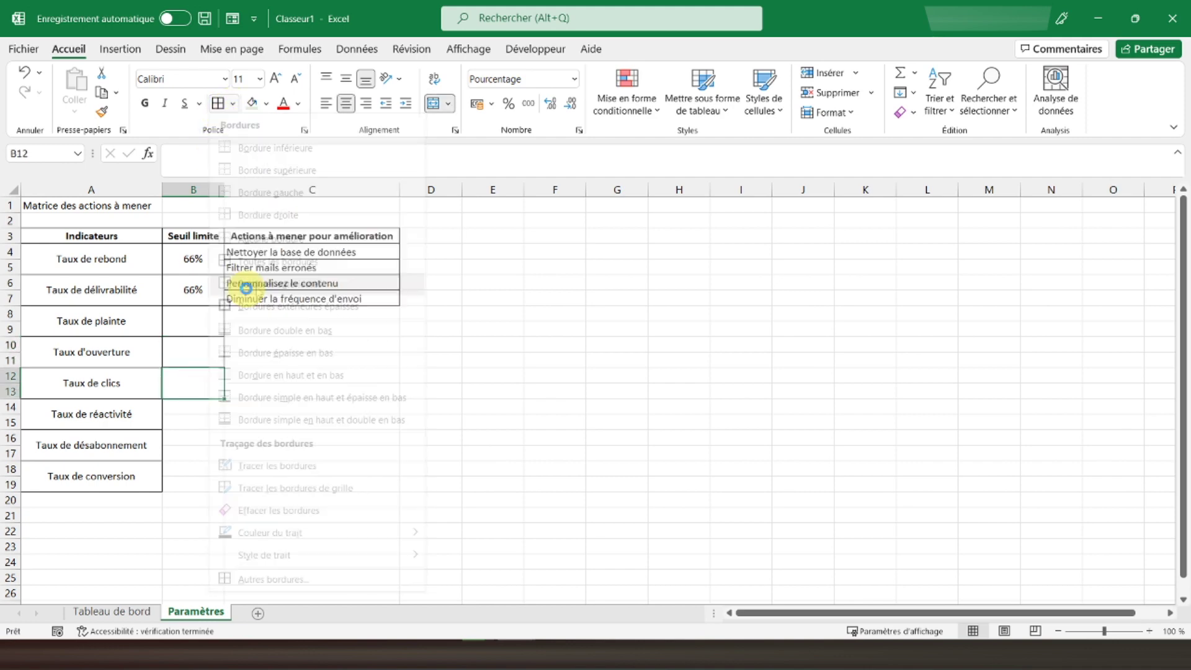
Step: Merge the remaining threshold pairs B14:B15 through B18:B19
click(195, 407)
drag(197, 424, 198, 427)
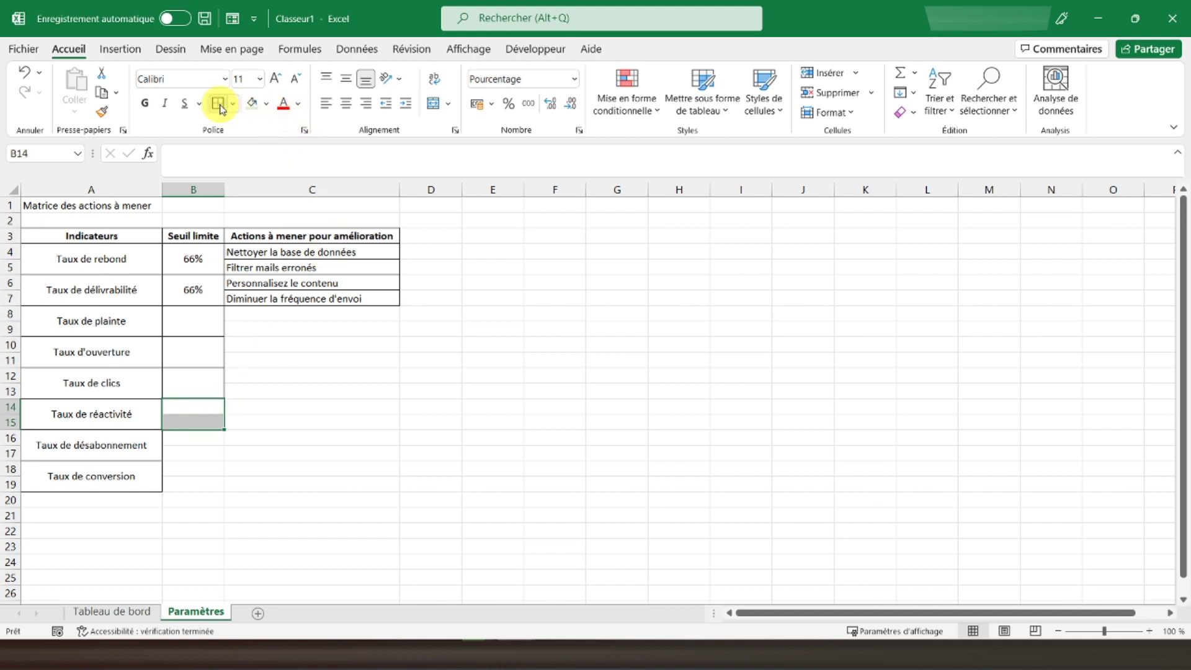
click(433, 103)
drag(192, 437, 192, 452)
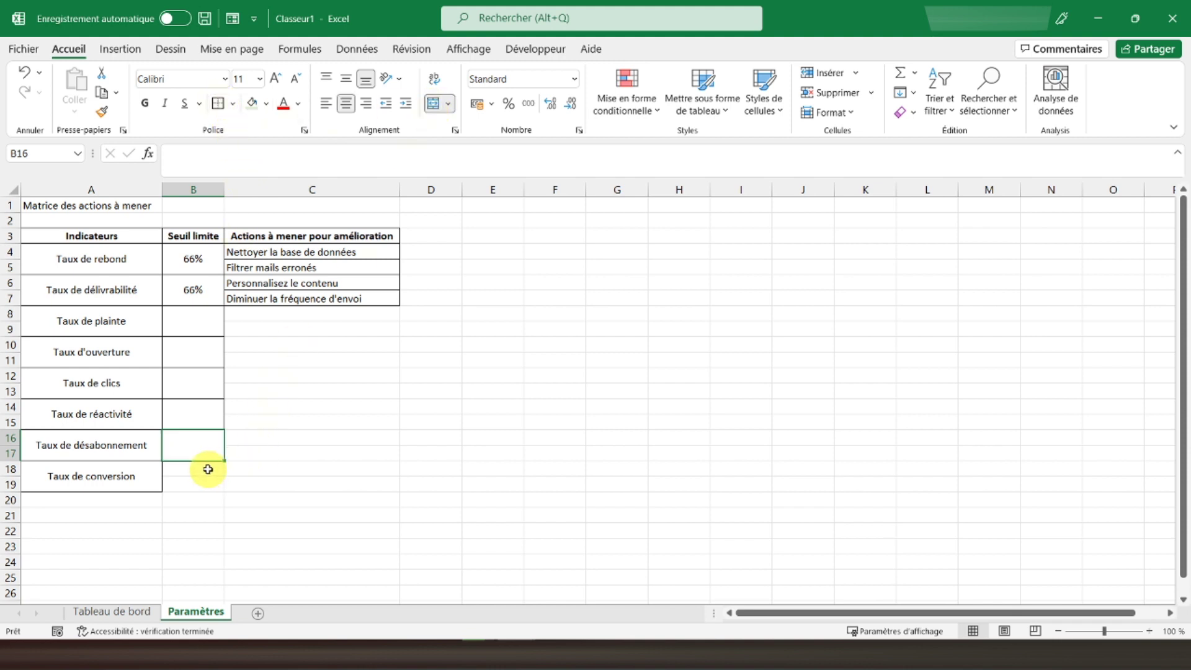
drag(208, 468, 208, 481)
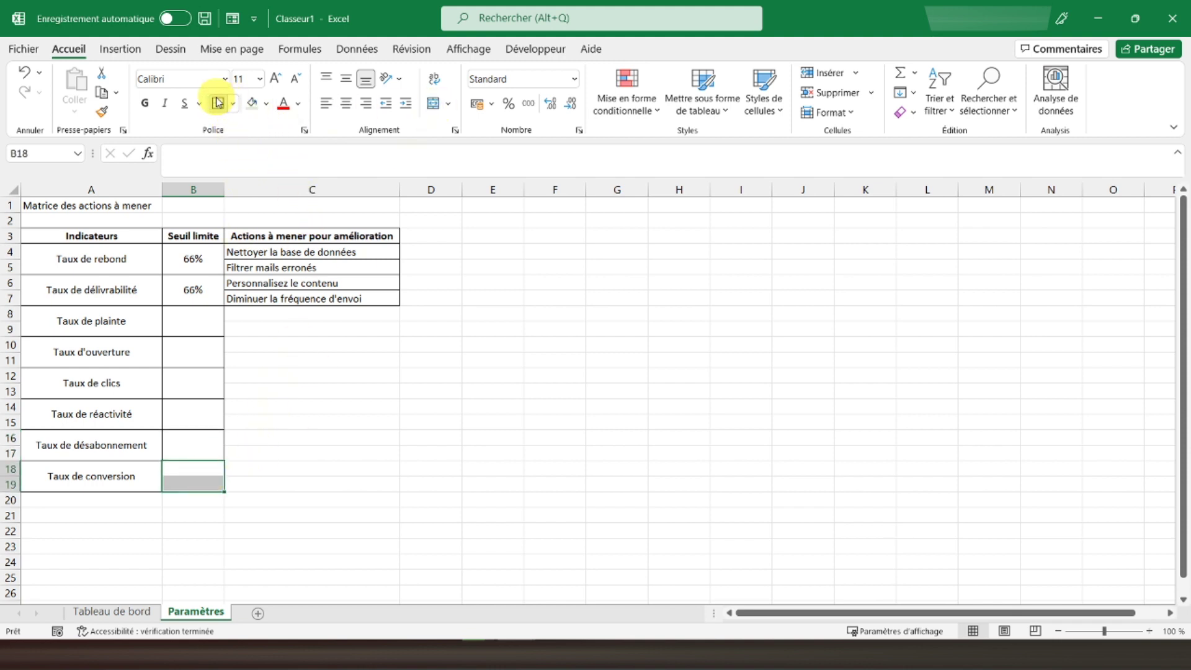
click(433, 104)
drag(189, 312, 193, 474)
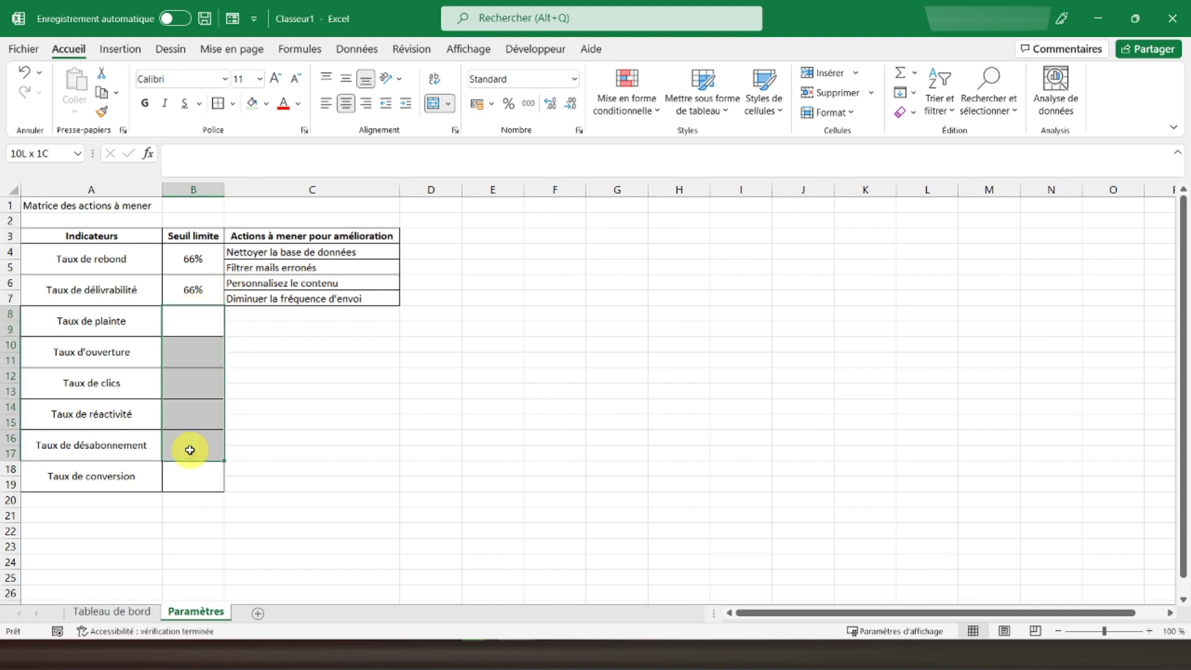
Step: Copy the 66% threshold from B6 into B8:B19 and centre it vertically
click(192, 289)
right_click(193, 289)
click(250, 228)
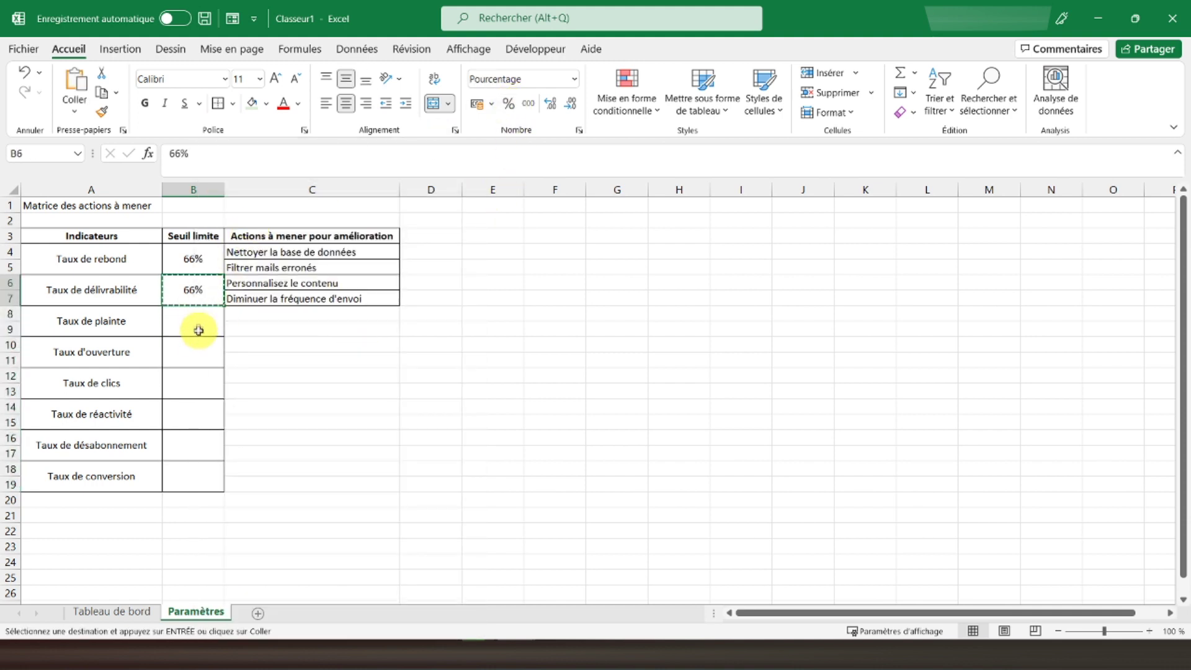
drag(199, 322, 200, 467)
right_click(199, 467)
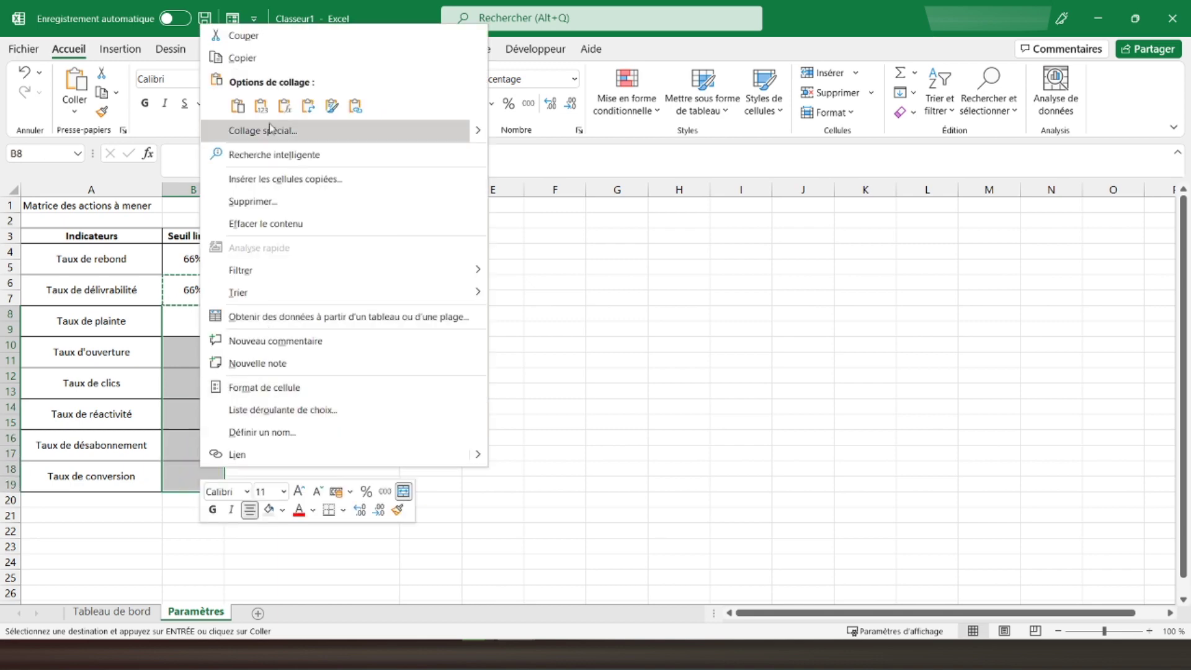
click(266, 105)
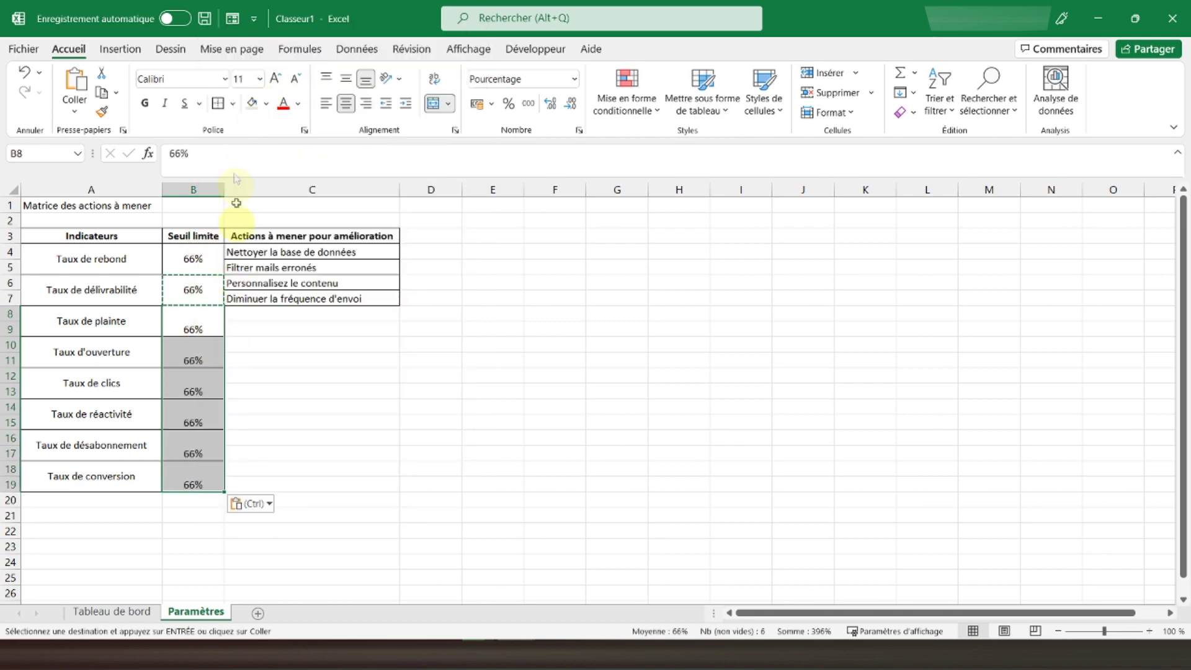
click(346, 78)
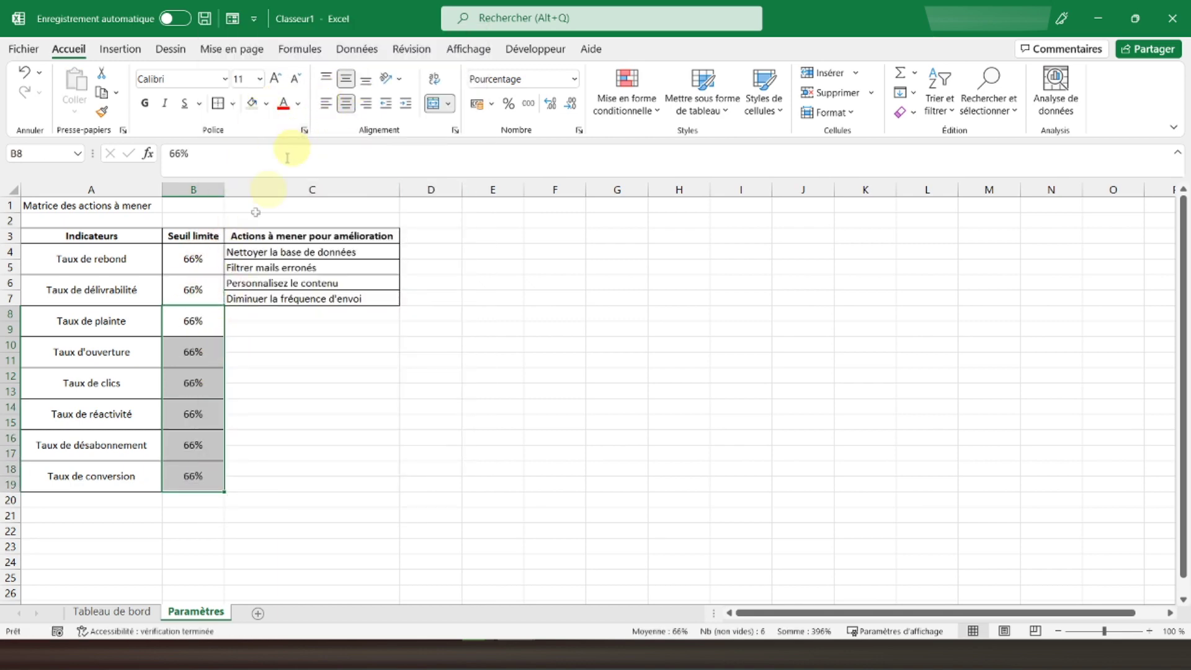
click(247, 312)
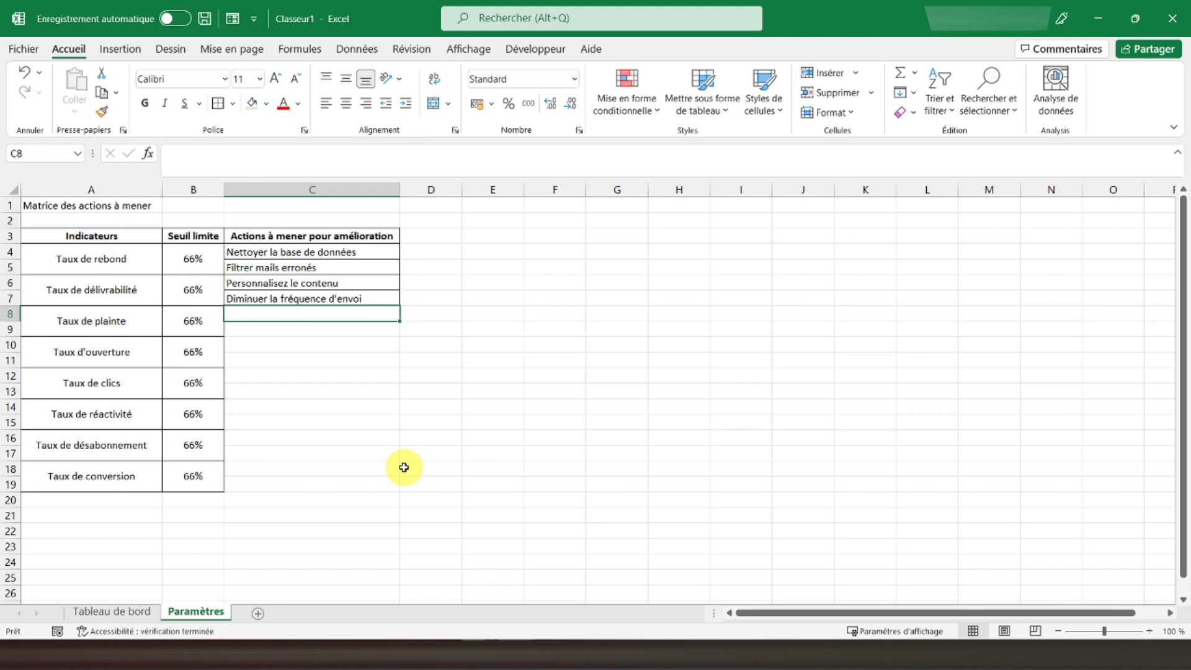
Step: Enter actions 'Limitez la pression marketing', 'Facilitez le désabonnement' and 'Soignez l'objet du mail'
text(Limitez la pression marketing)
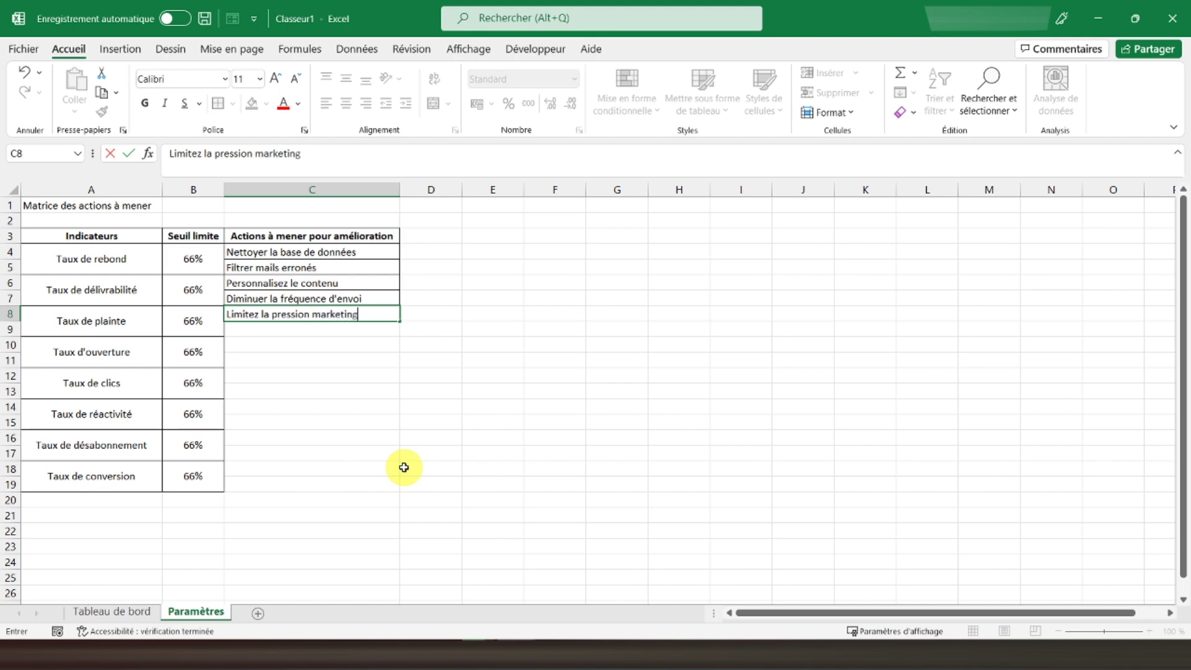
key(Return)
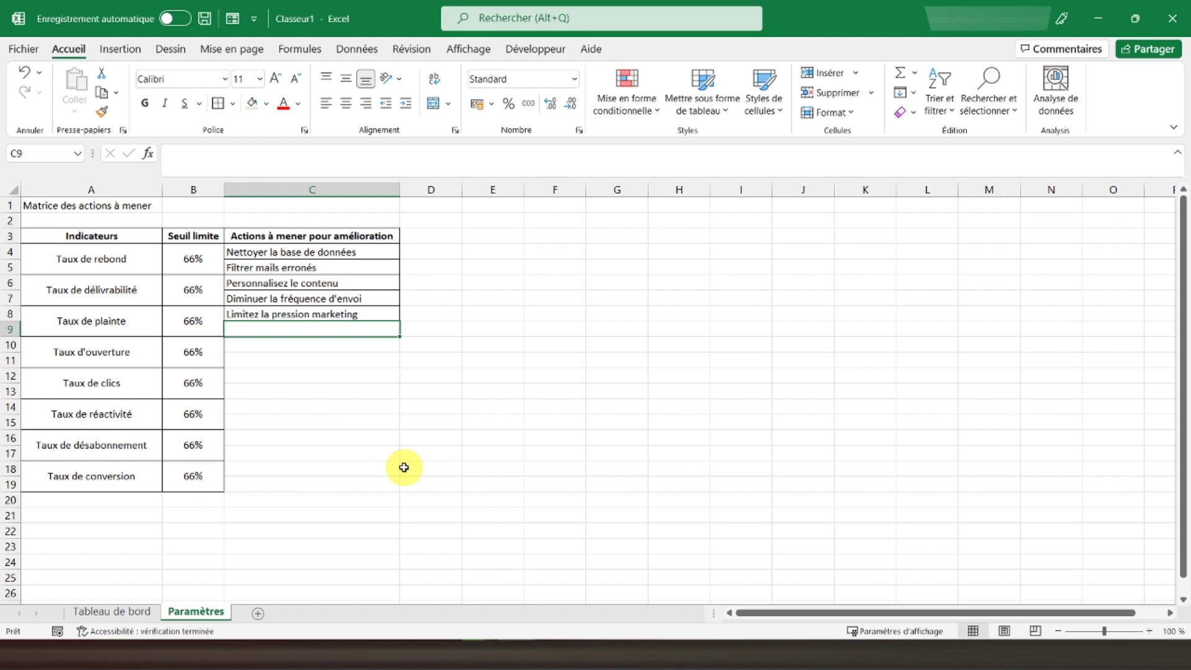
text(Facilitez )
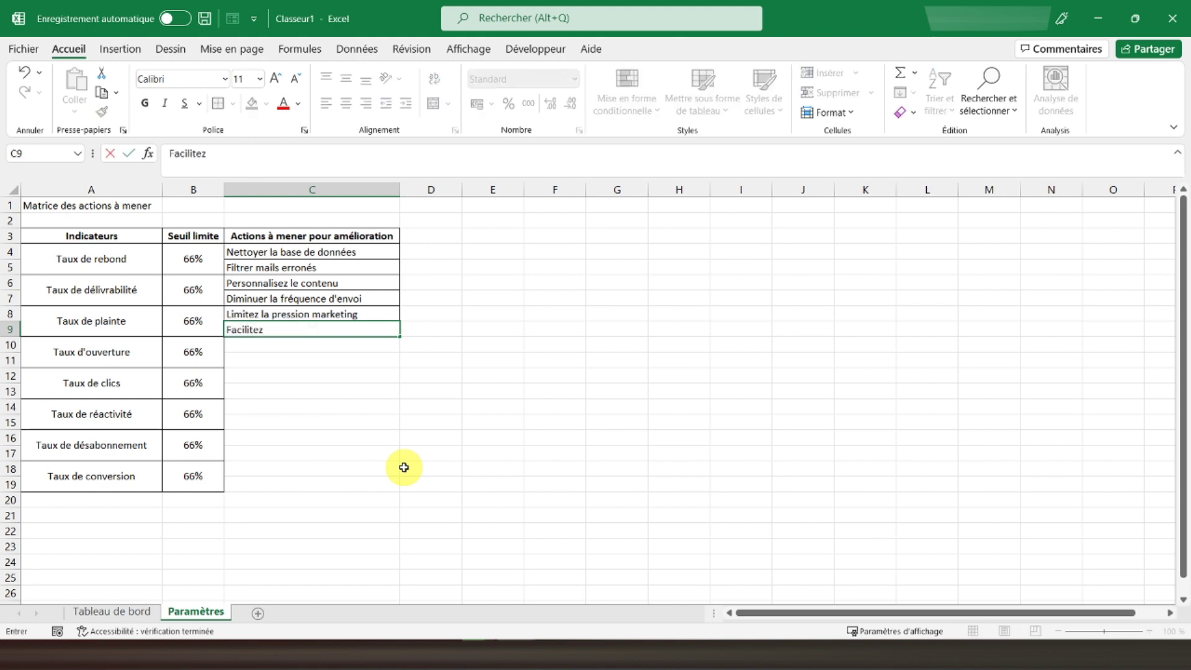
text(le désabonnement)
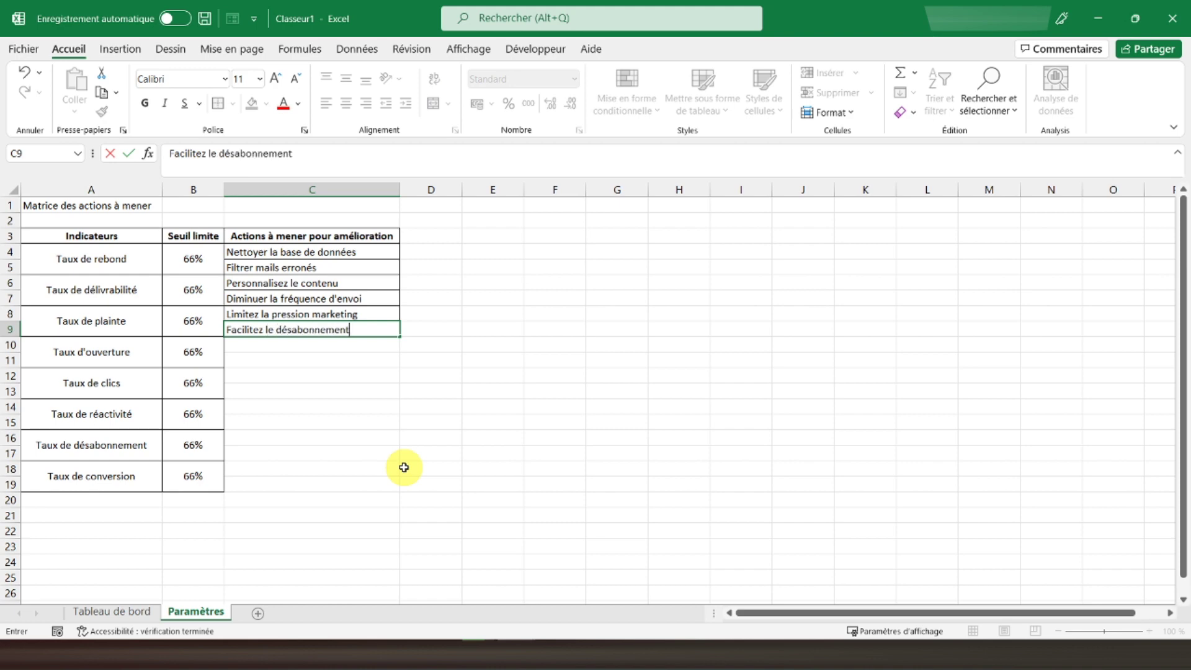
key(Return)
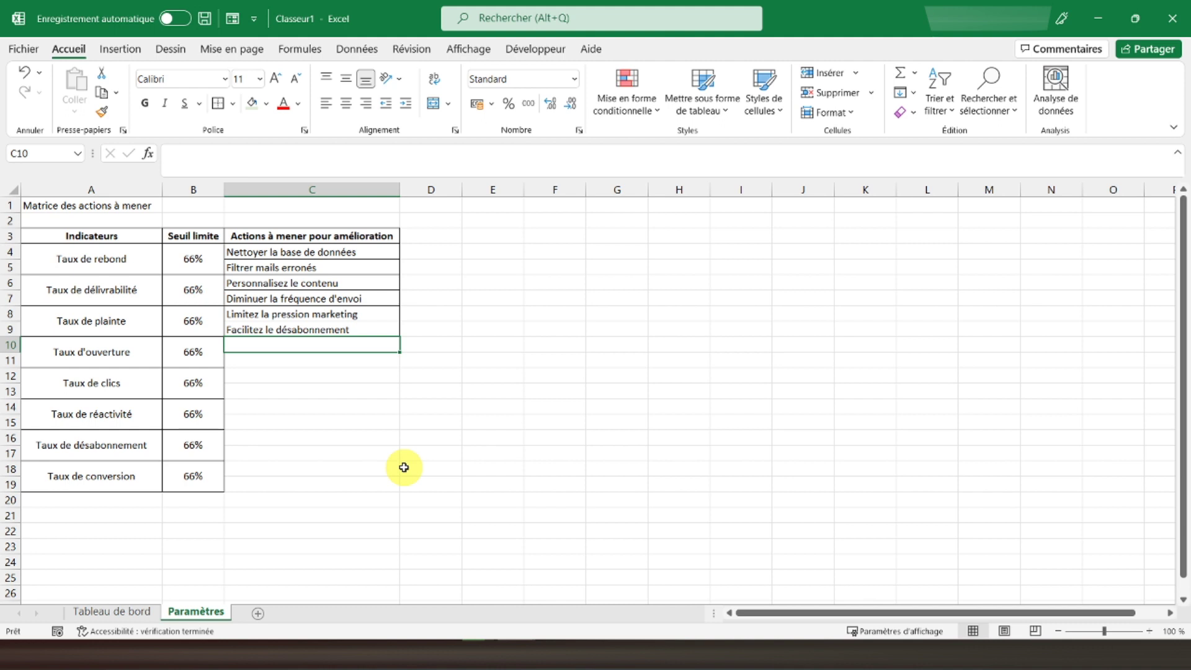
text(Soignez l'objet du mail)
key(Return)
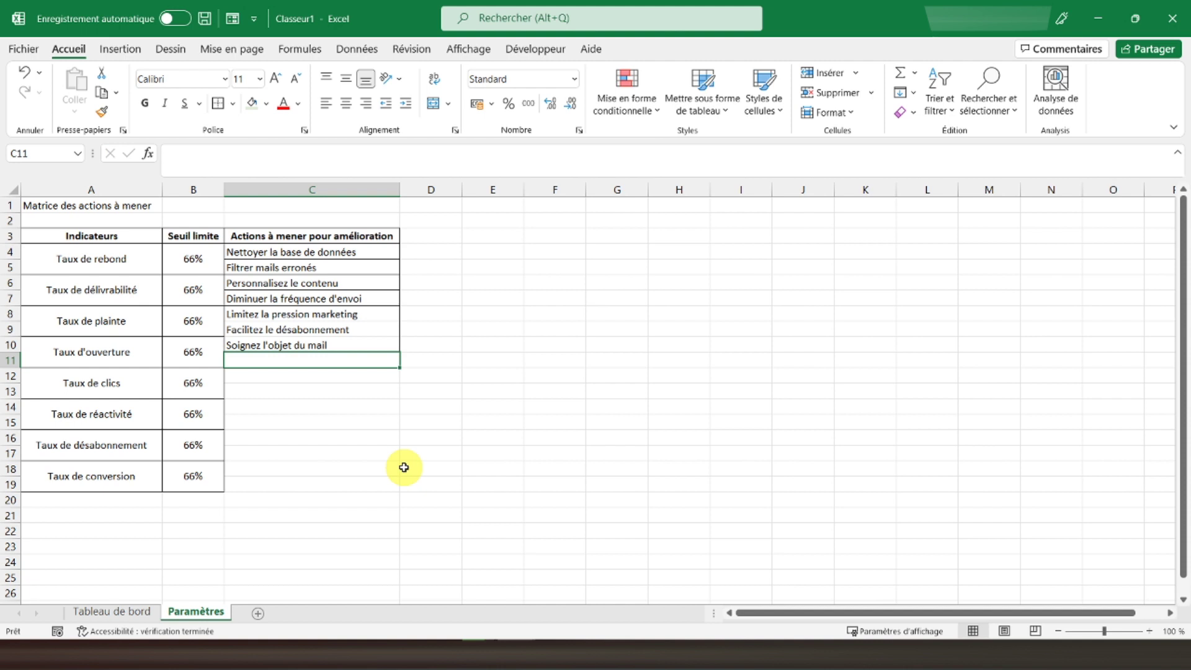
Step: Enter 'Personnalisez les heures d'envoi' in C11 and 'Inserez bouton d'incitation' in C12
text(Personnalisez les heures d'envoi)
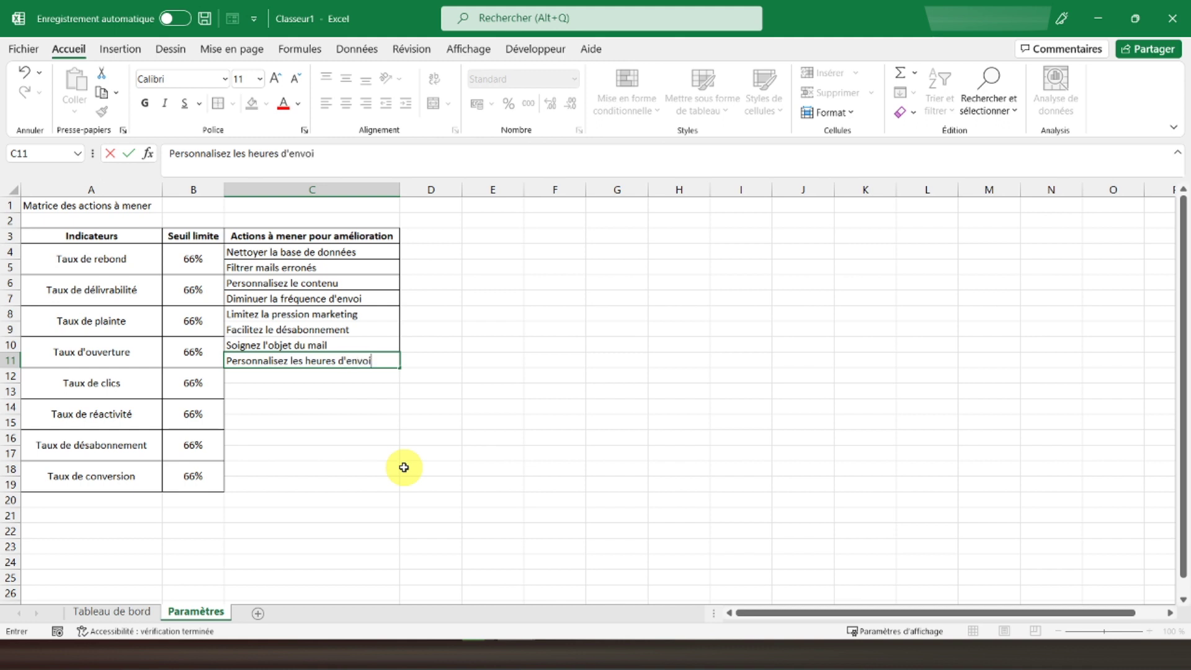
key(Return)
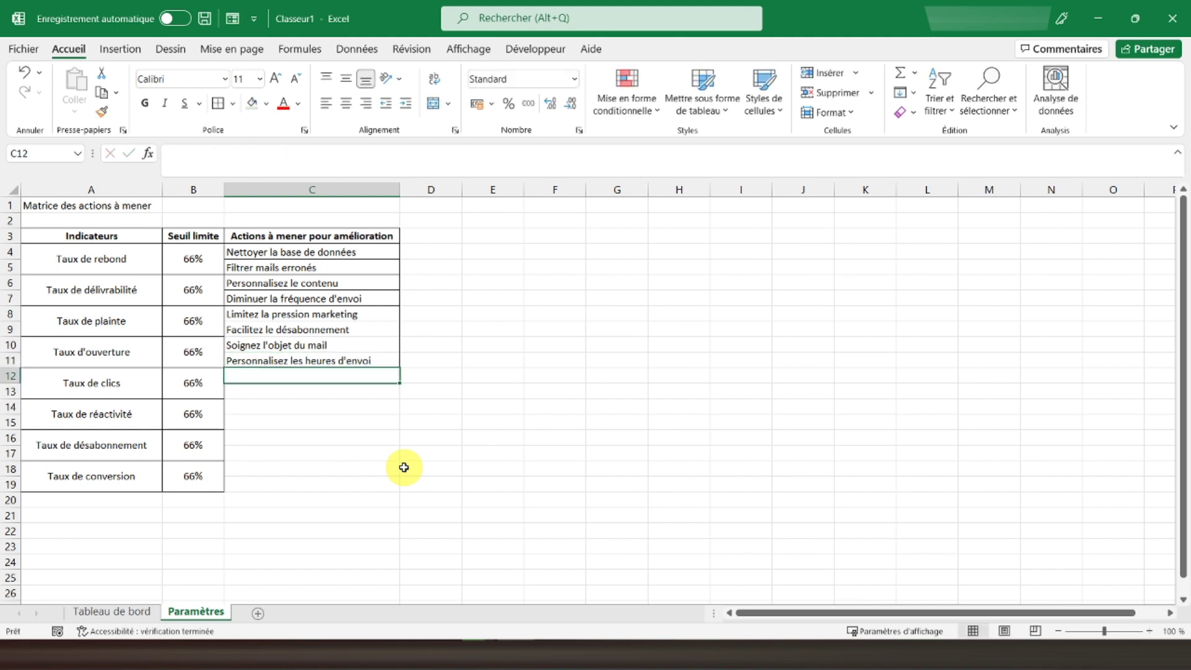
text(Bouton)
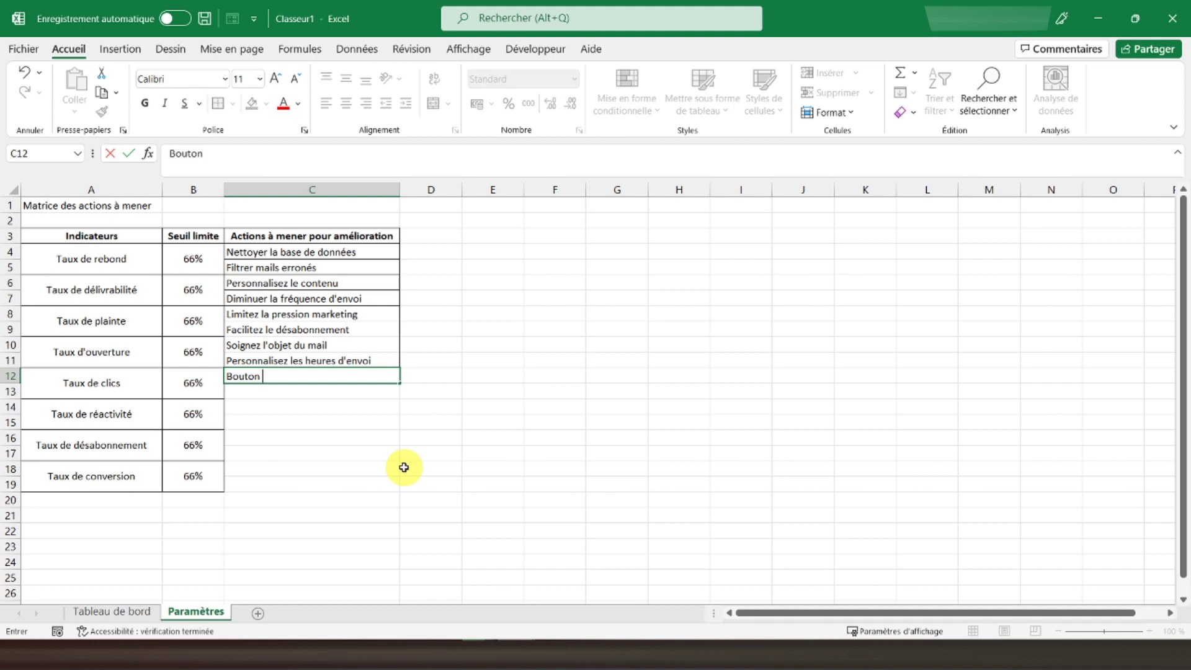
text( d'incitation)
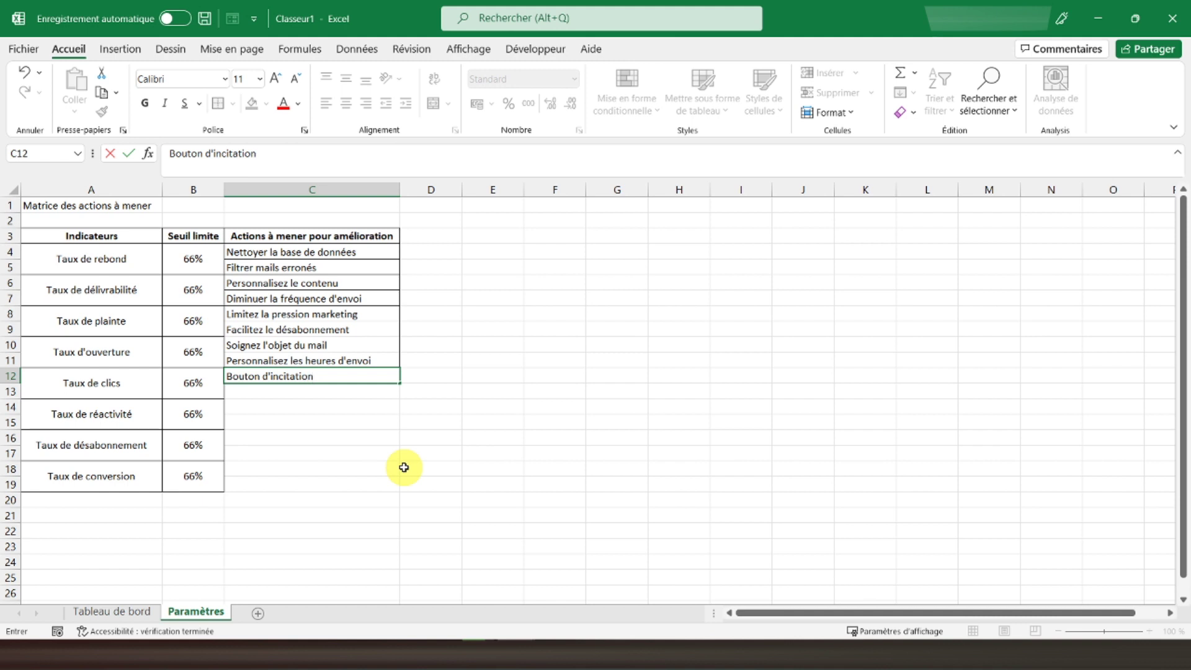
click(172, 153)
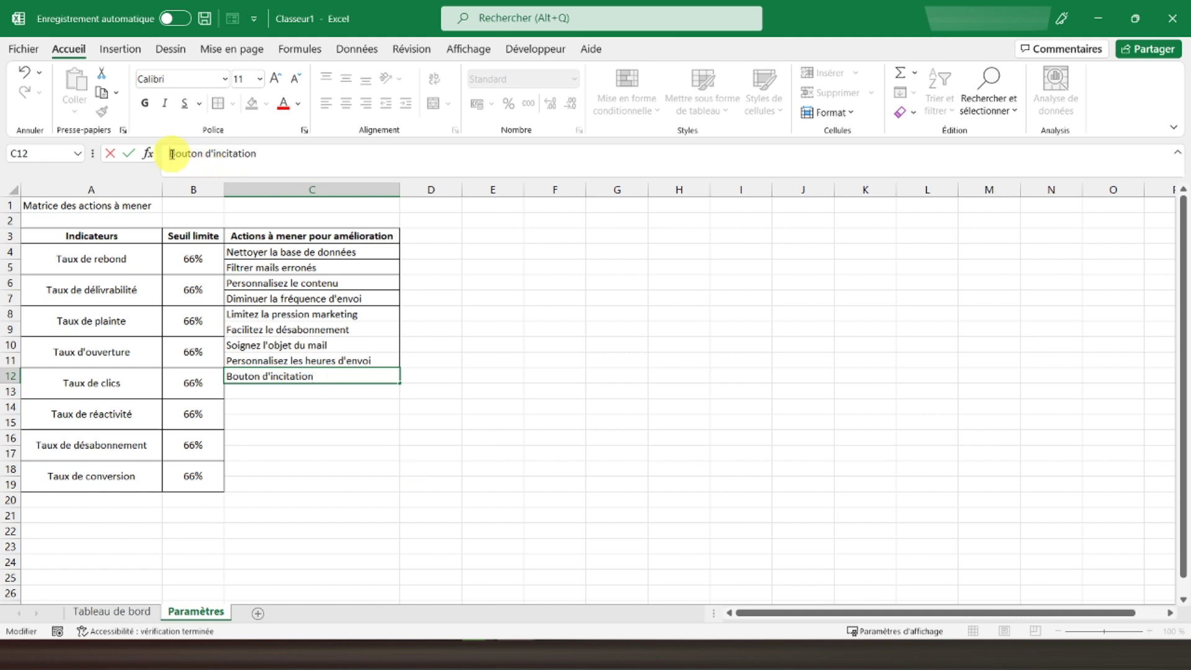
text(Inserez)
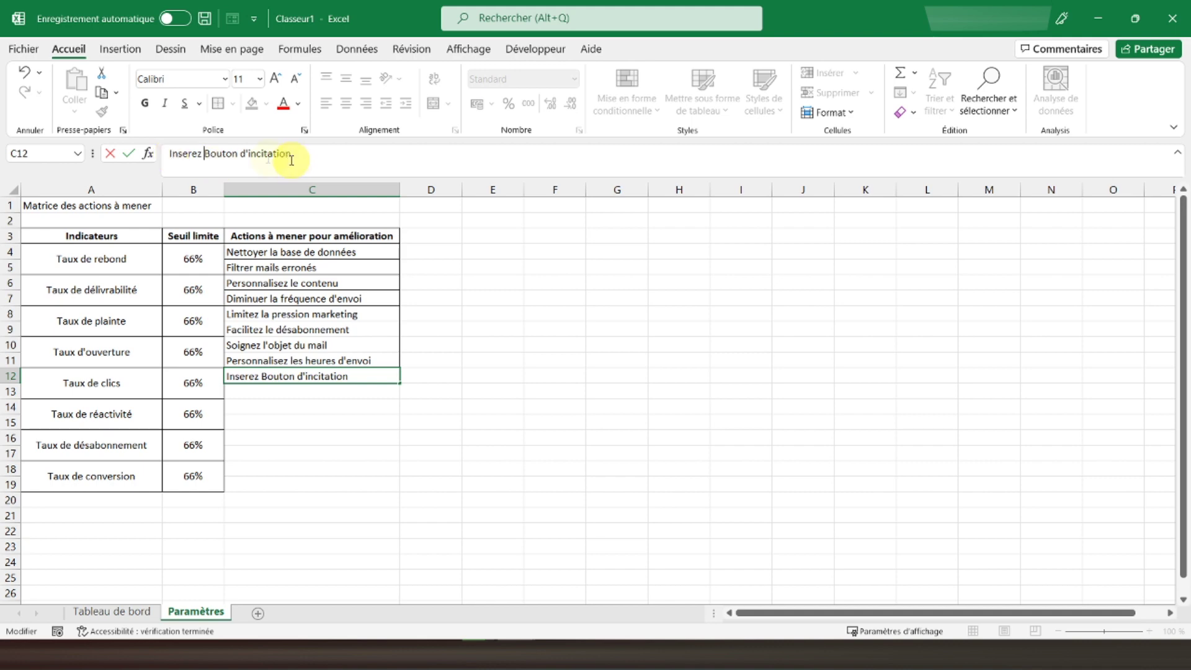
key(Delete)
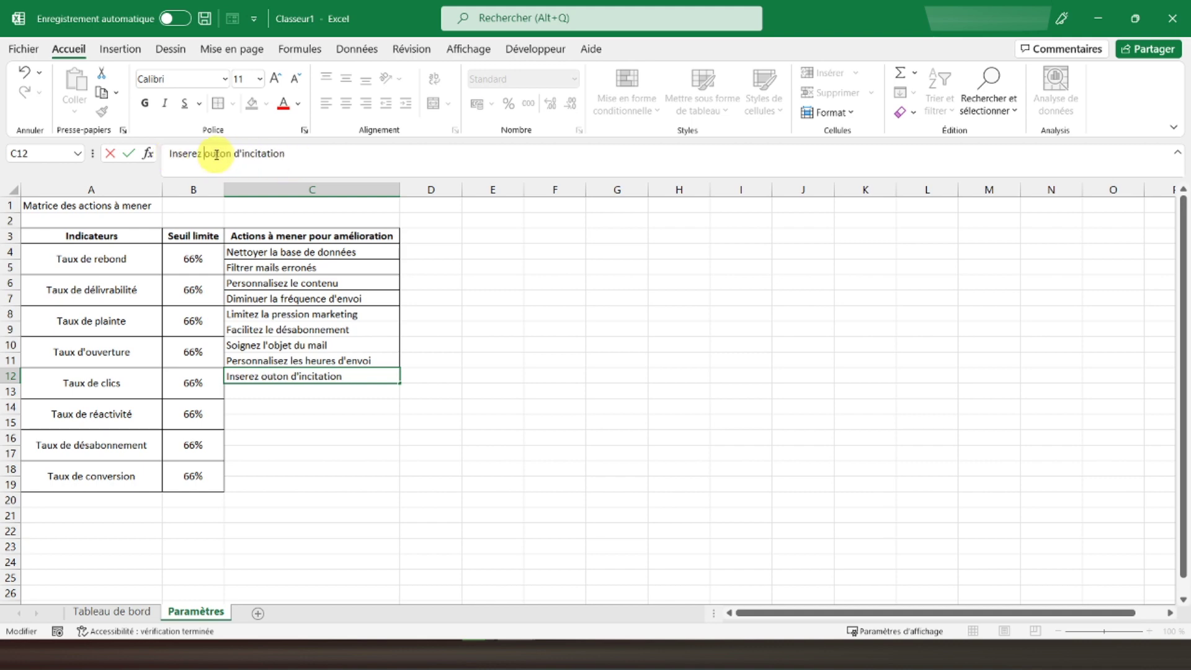
text(b)
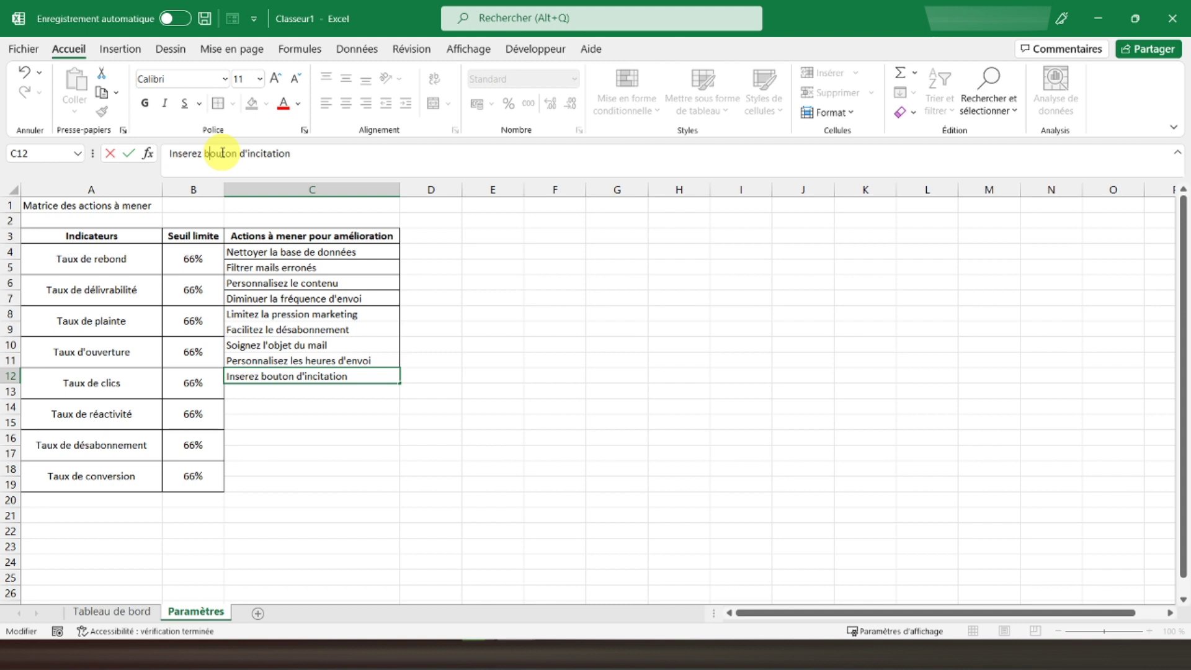
key(Return)
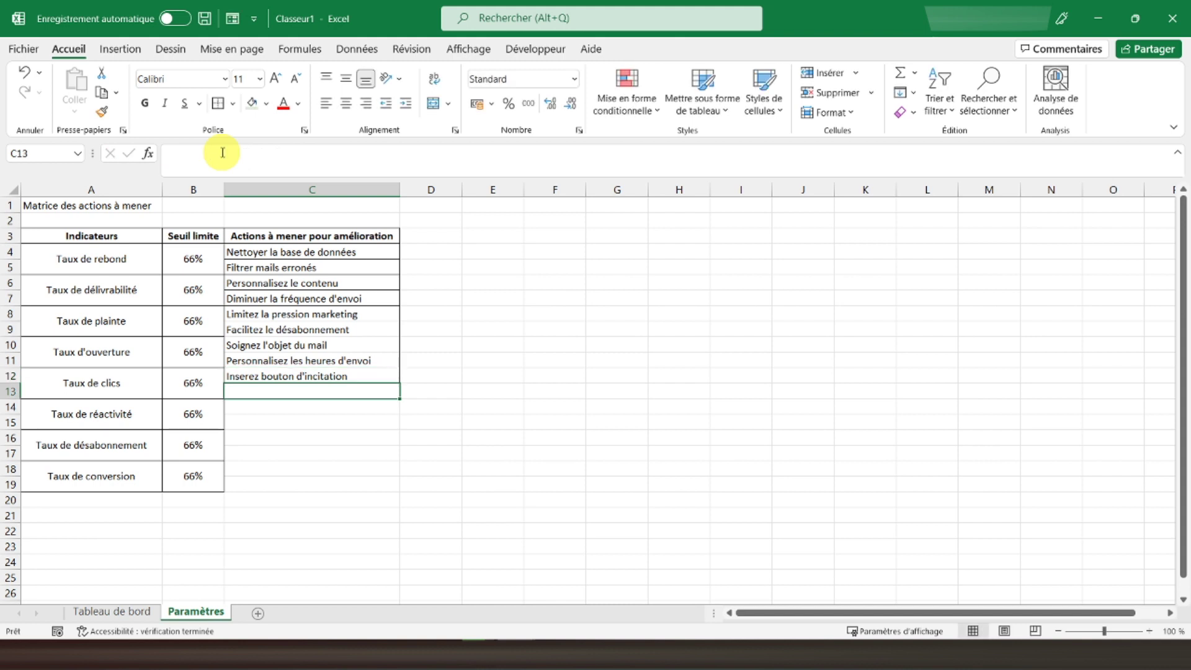
Step: Enter 'Améliorez le taux d'ouverture' in C13 and 'Mettre des liens visibles' in C14
text(Améliore)
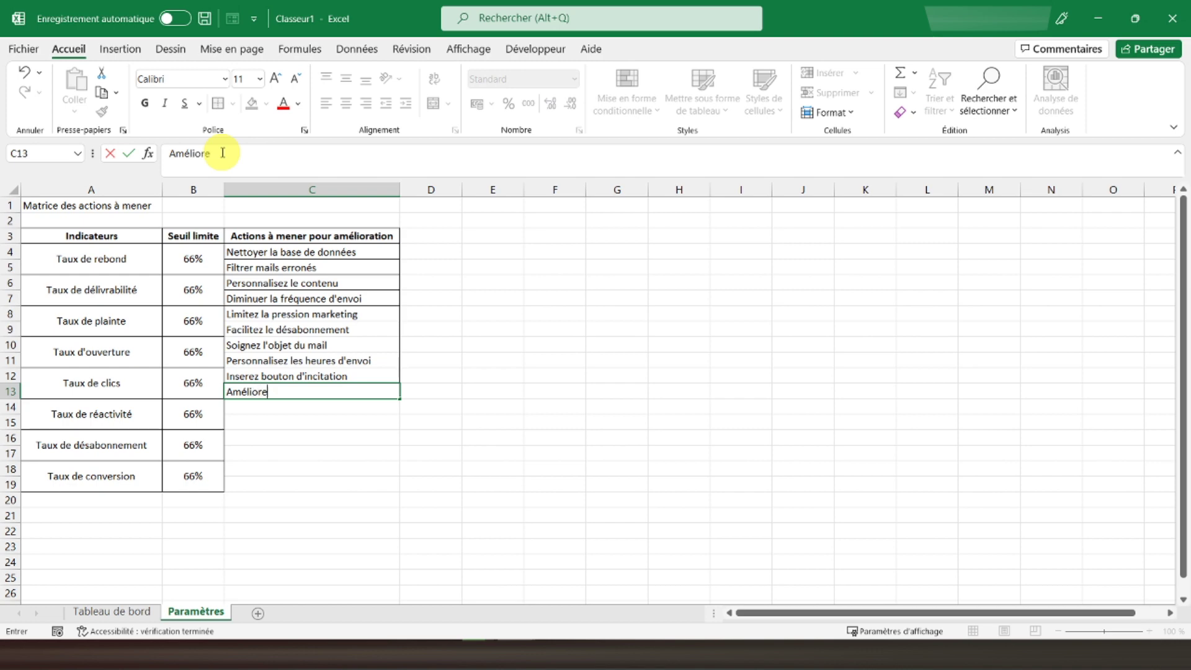
text(z le taux d)
key(BackSpace)
text(')
text(d'ouverture)
key(Return)
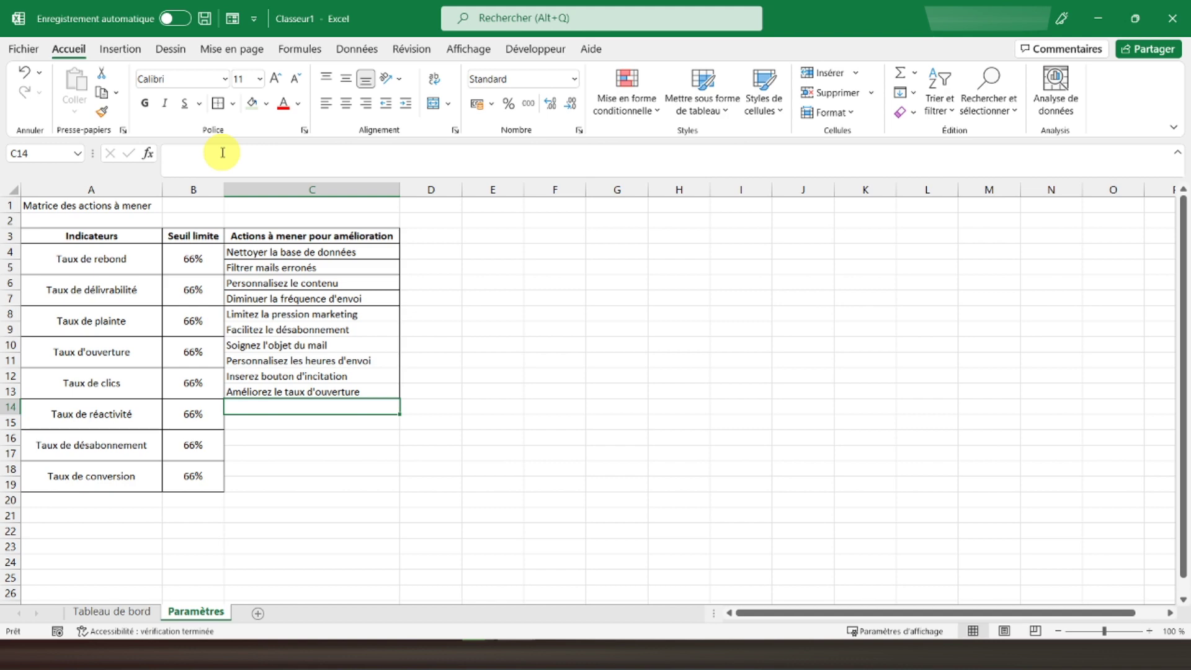
text(Mettre des liens visibles)
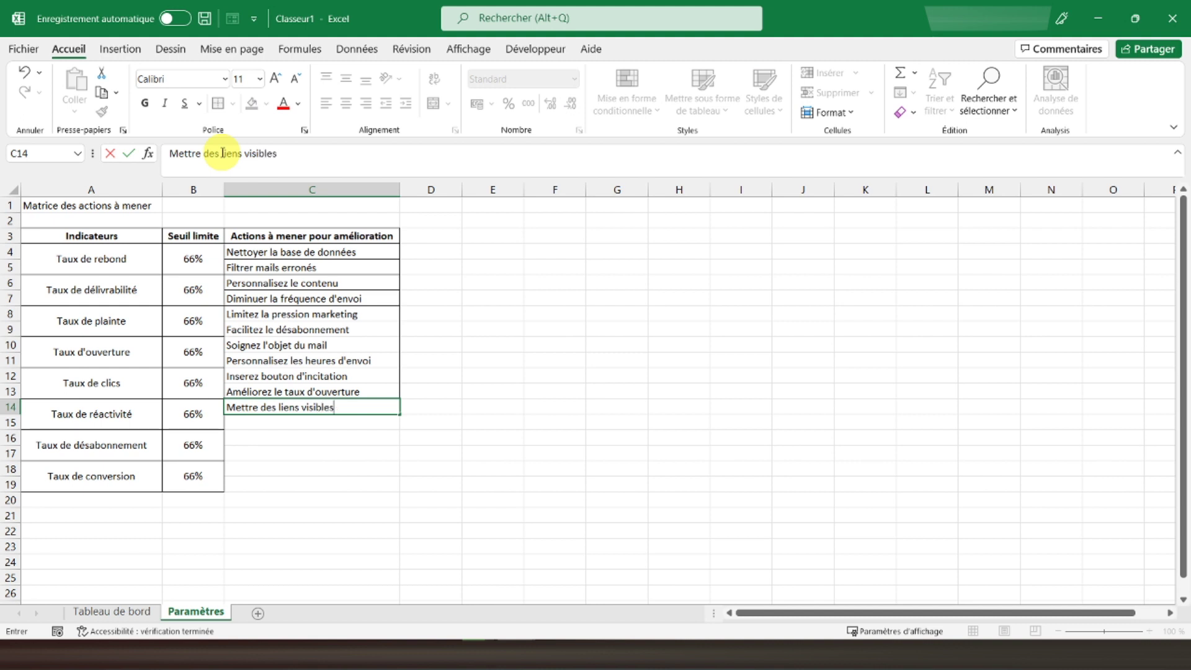
key(Return)
key(Return)
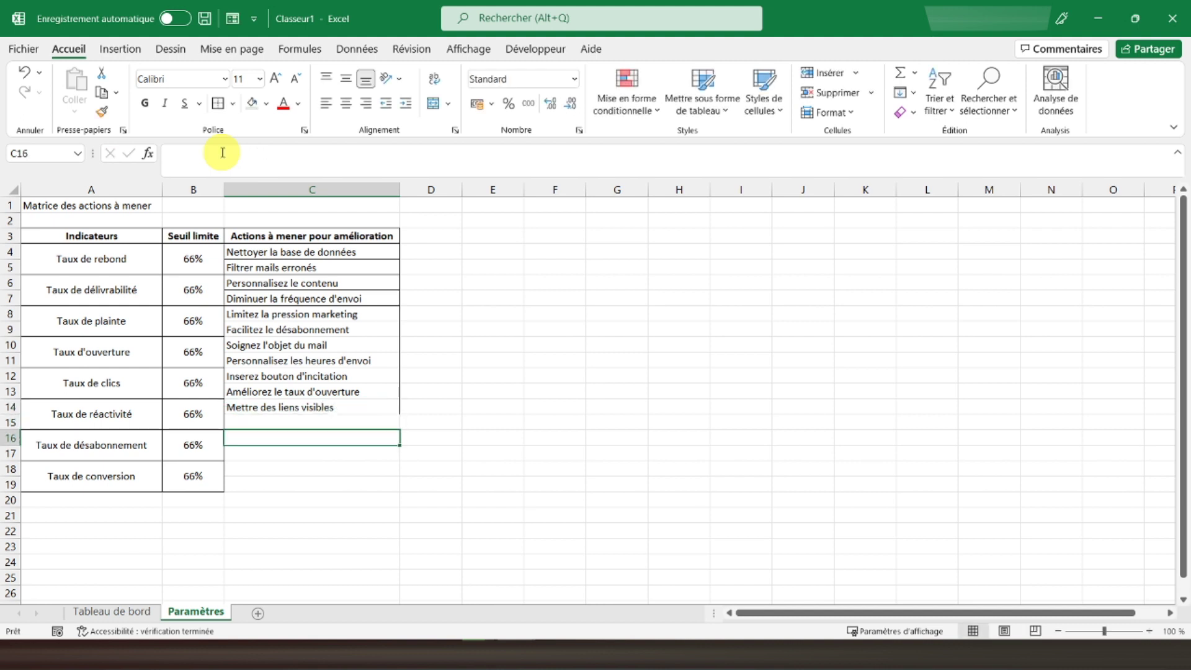
Step: Enter 'Créer des campagnes de réengagement' in C16 and autofit column C
text(Créer)
text( des campagnes de)
text( réeg)
key(BackSpace)
text(ga)
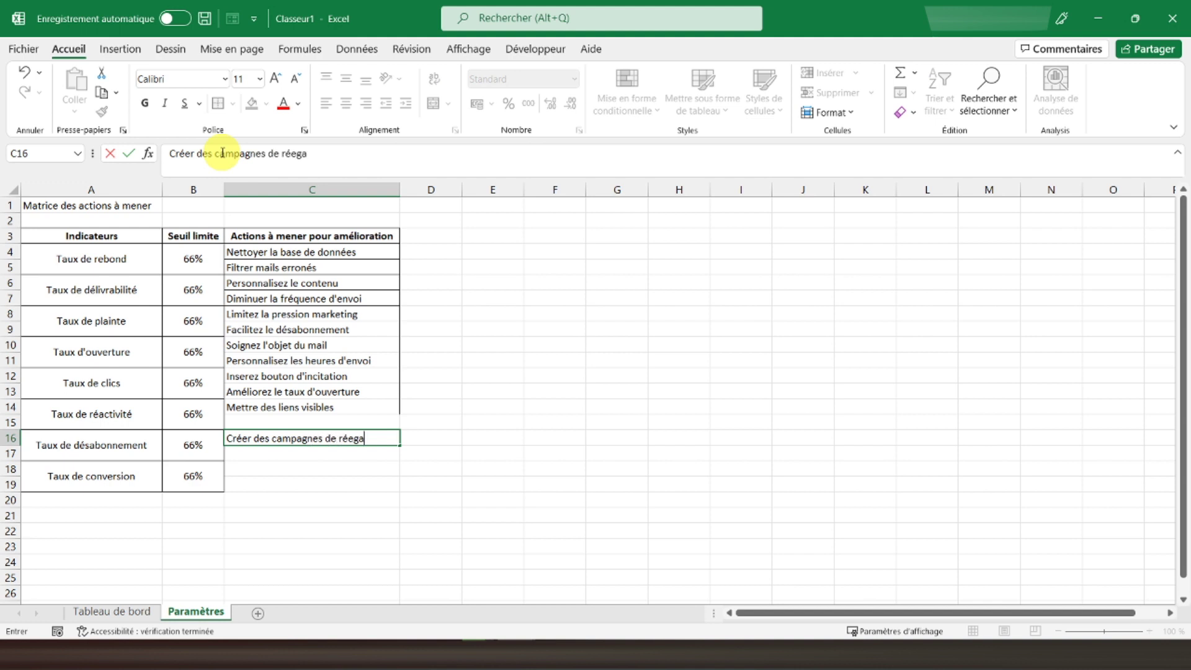
key(BackSpace)
text(ng)
text(agement)
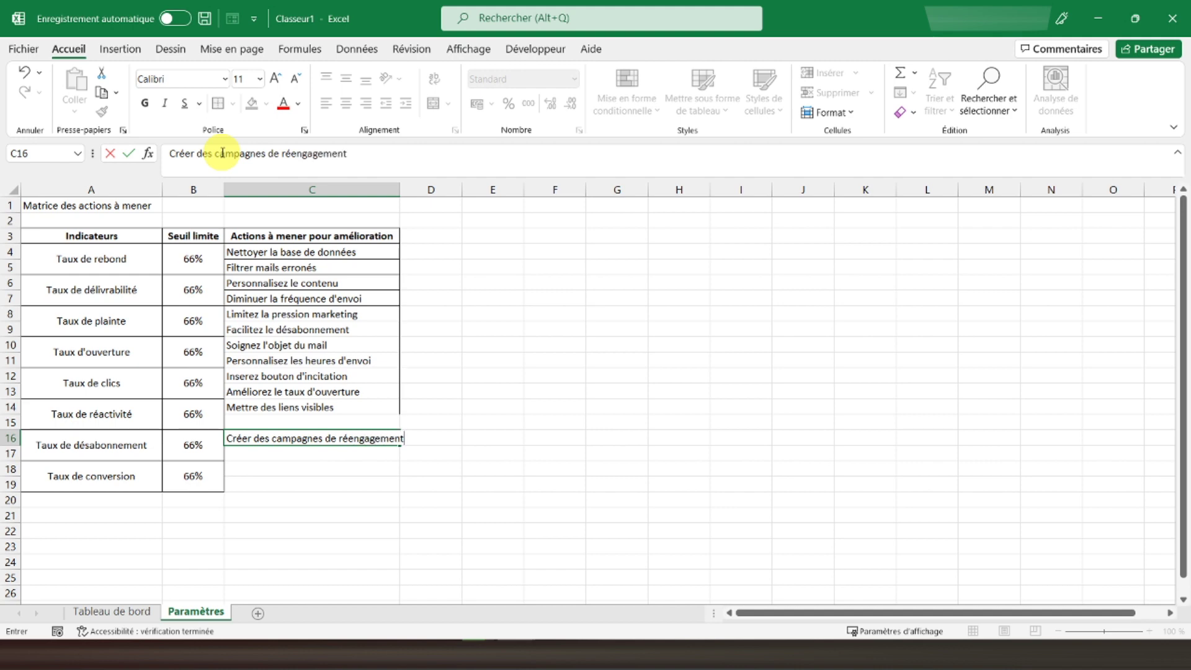
key(Return)
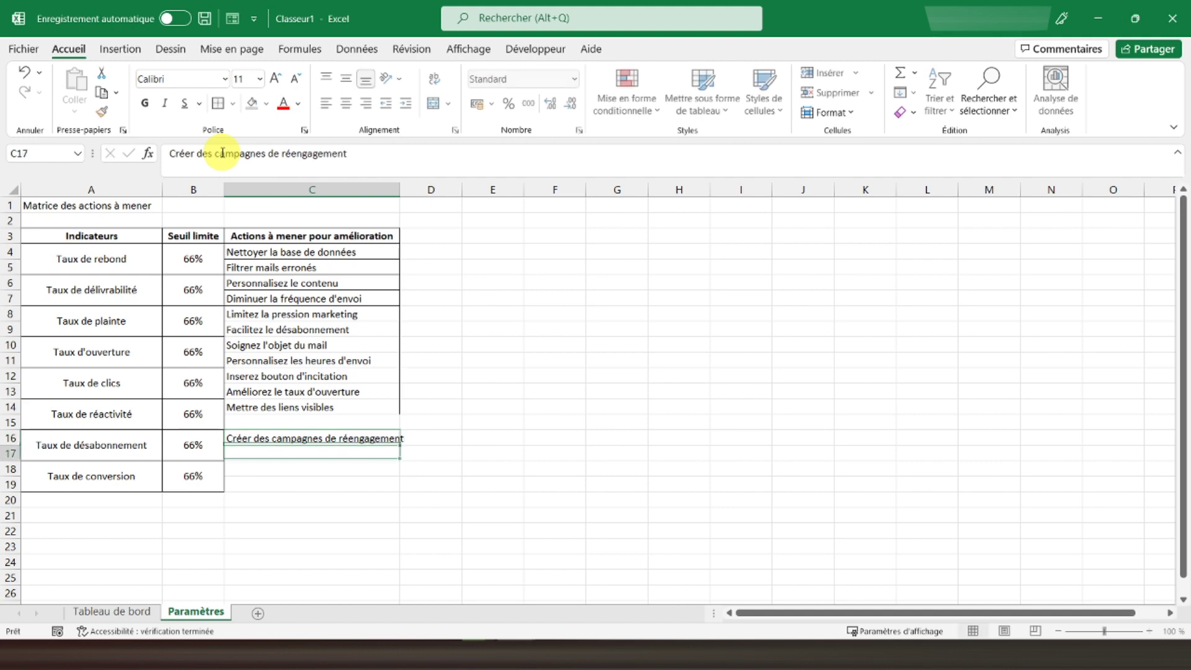
double_click(400, 190)
Step: Enter 'Améliorez l'offre finale' in C18
click(261, 470)
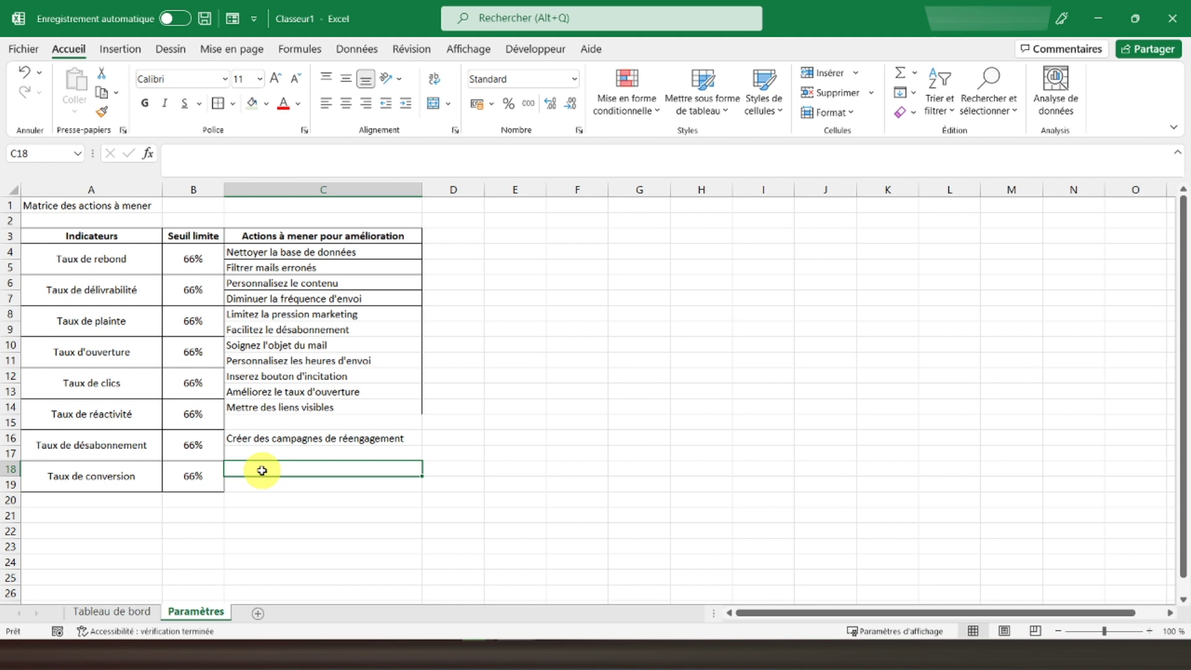
text(Ame)
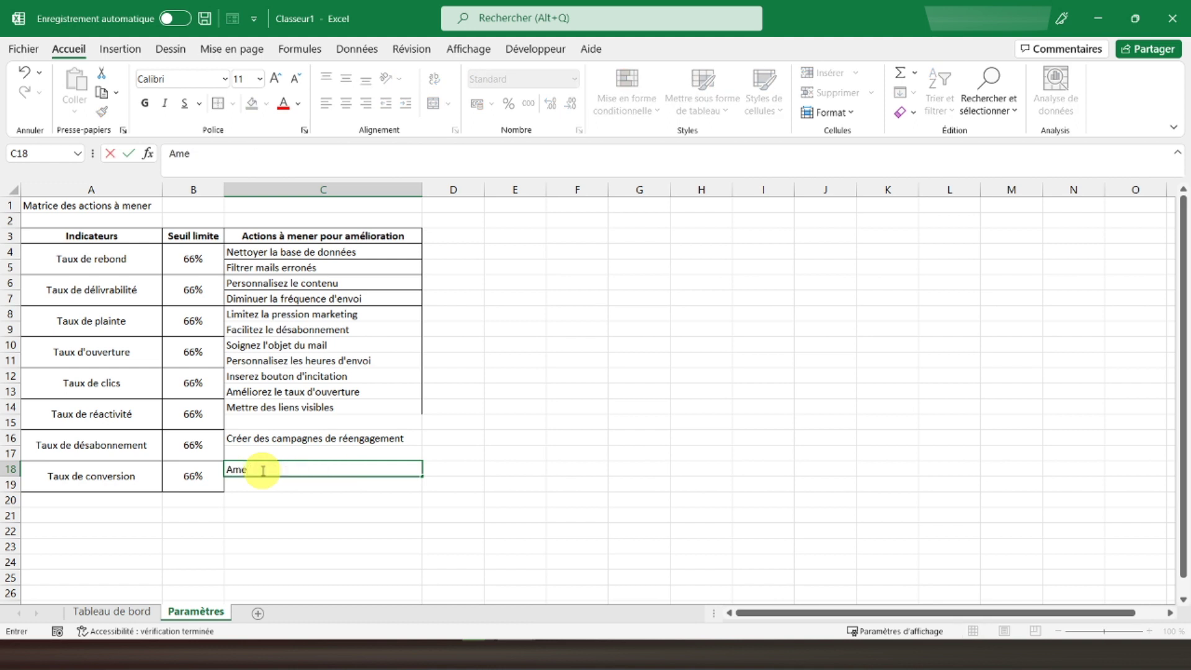
key(BackSpace)
text(é)
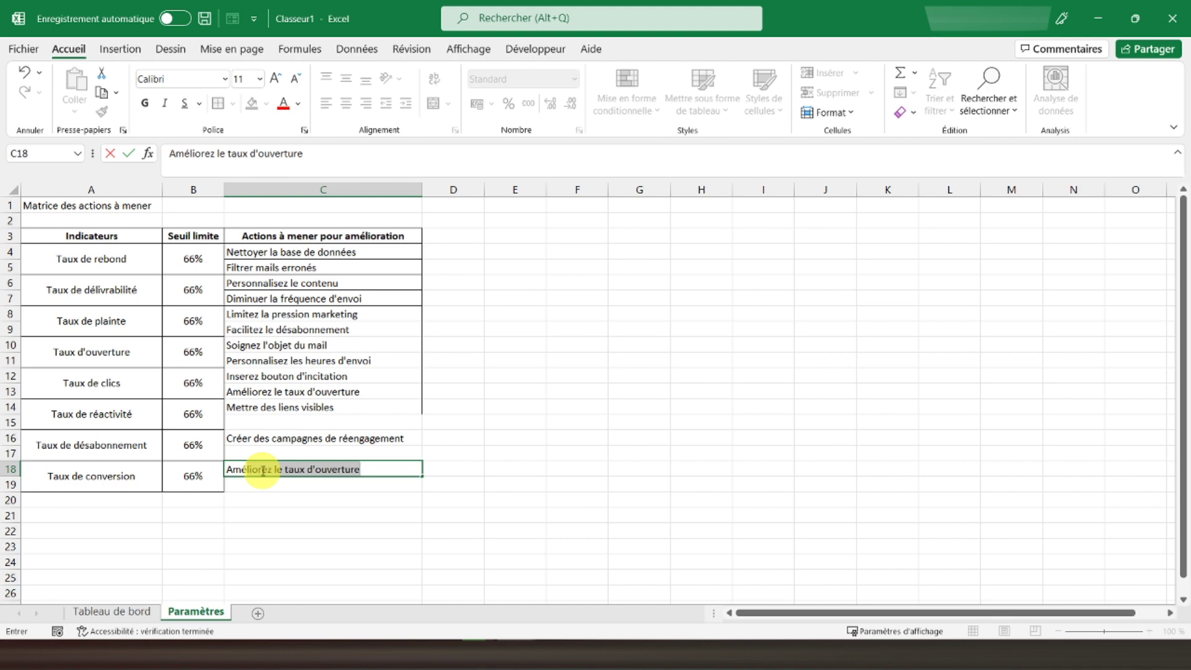
text(liorez )
text(l'offre finale)
key(Return)
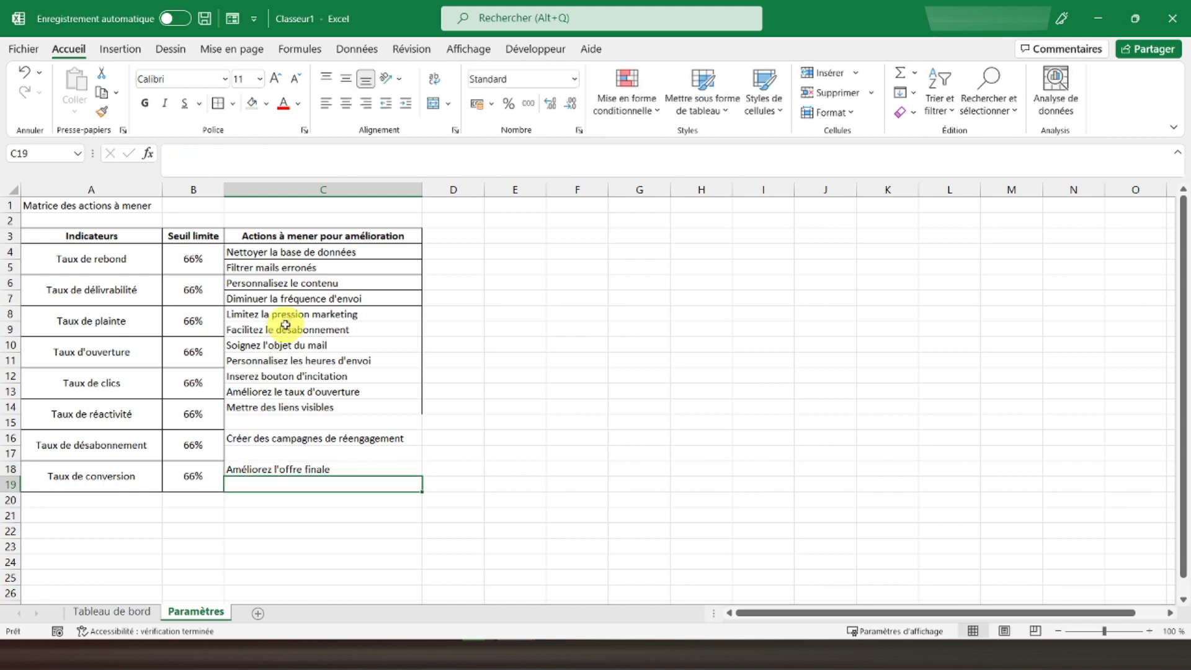
key(ctrl+5)
drag(254, 254, 287, 482)
key(ctrl+z)
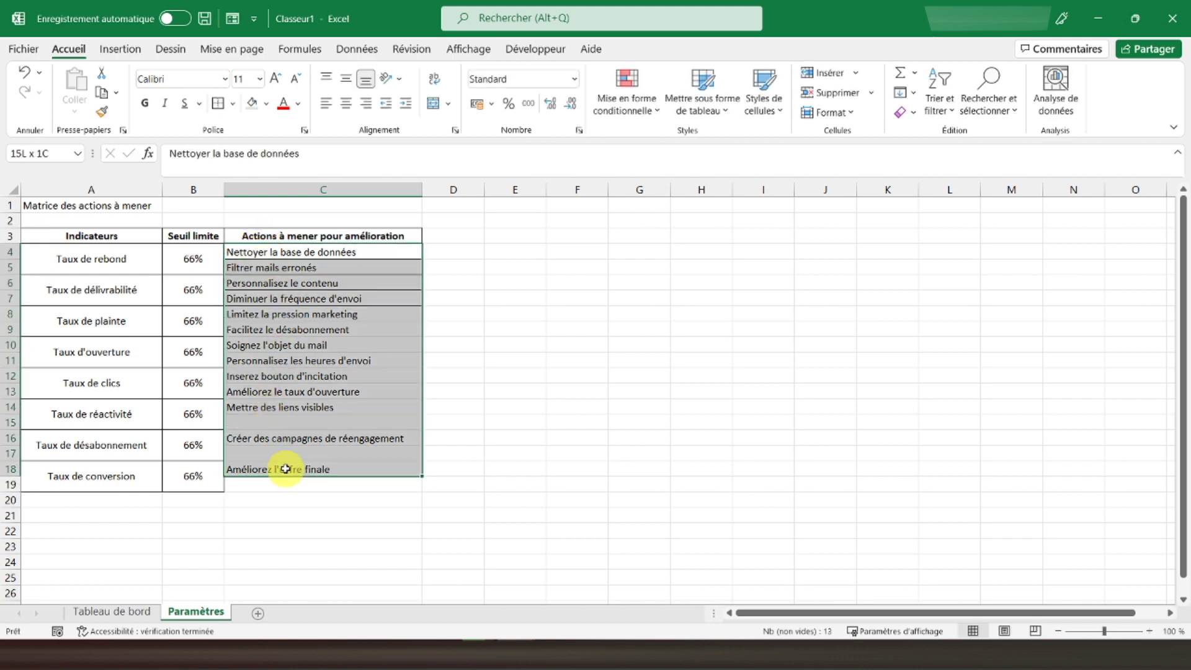
Step: Apply all borders to the actions range C4:C19 and bold the title in A1
click(233, 104)
click(294, 260)
click(301, 408)
click(54, 206)
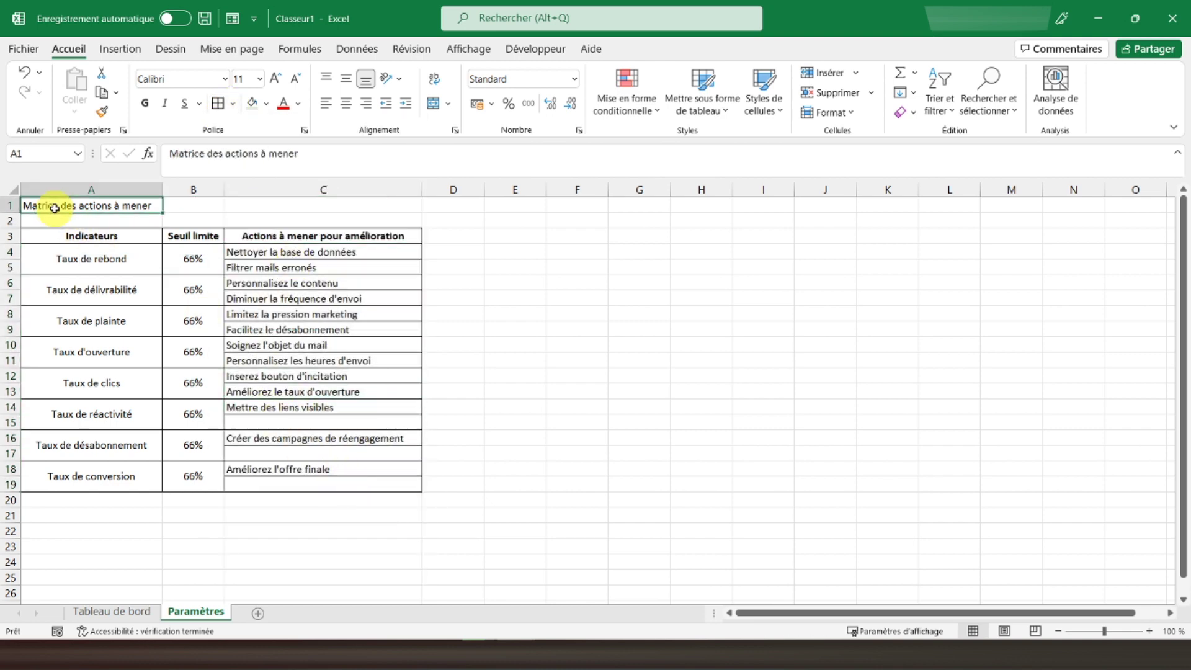
click(145, 103)
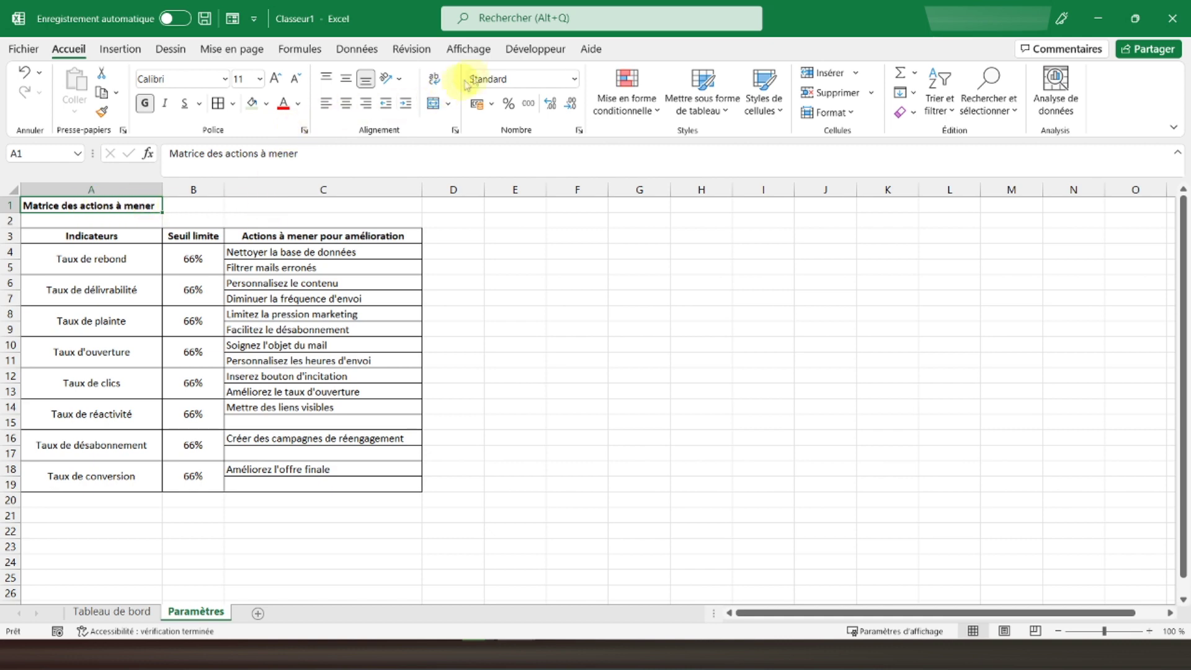
Step: Hide gridlines on the Paramètres sheet and return to the Tableau de bord sheet
click(469, 48)
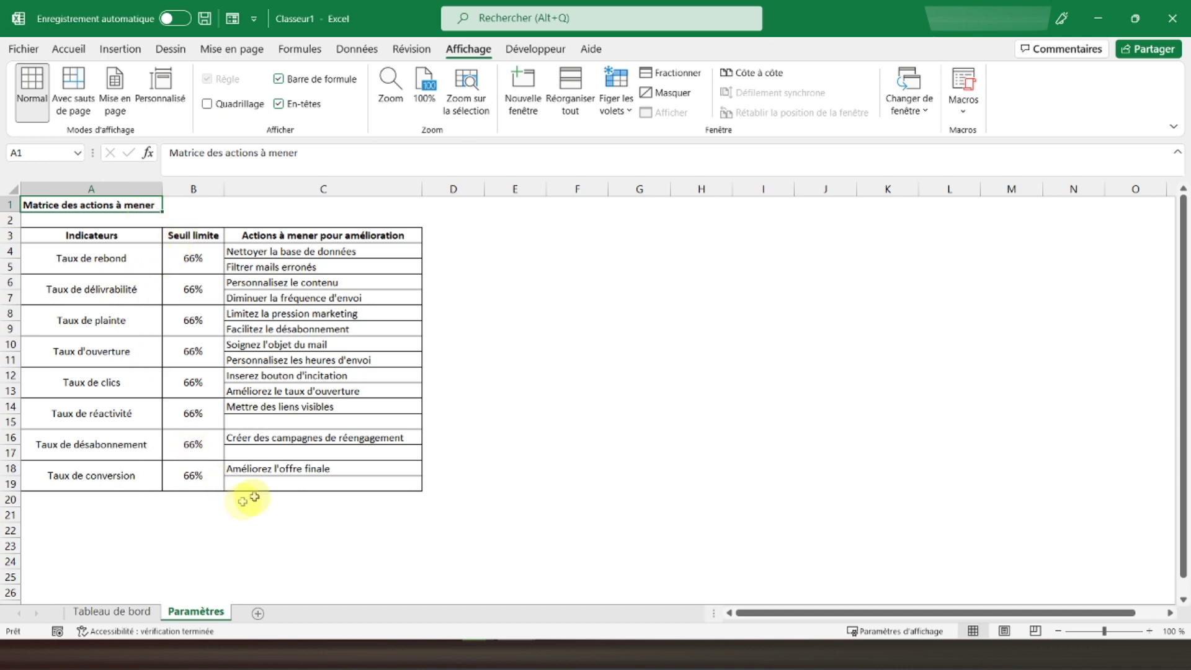
click(112, 611)
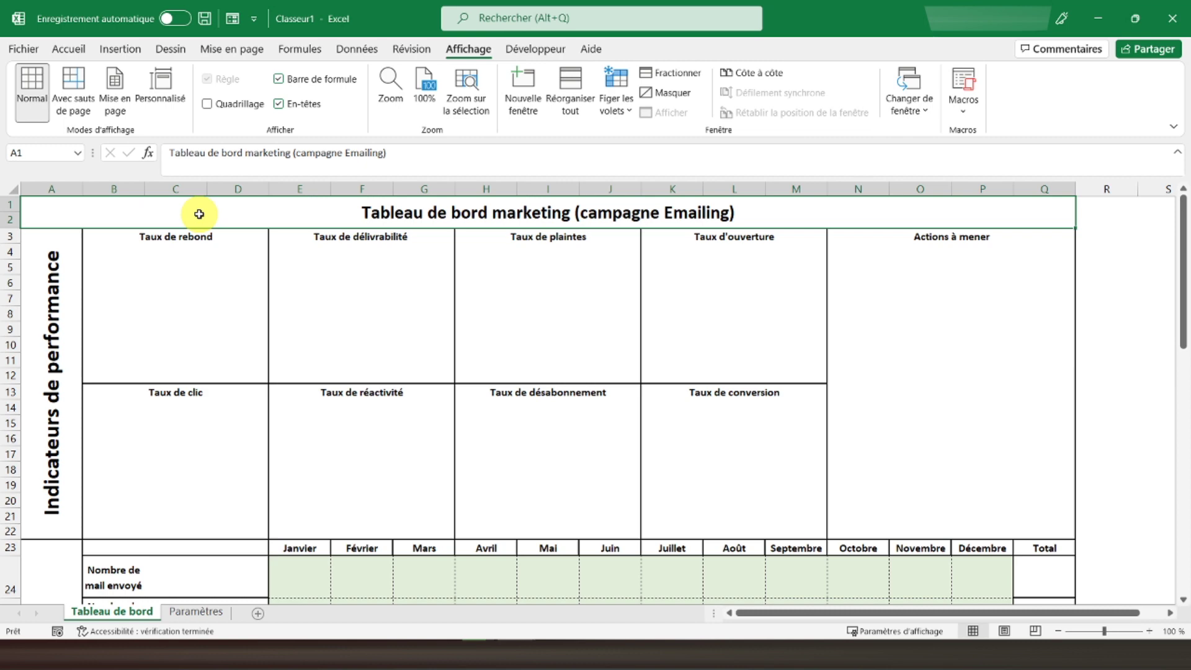
click(194, 613)
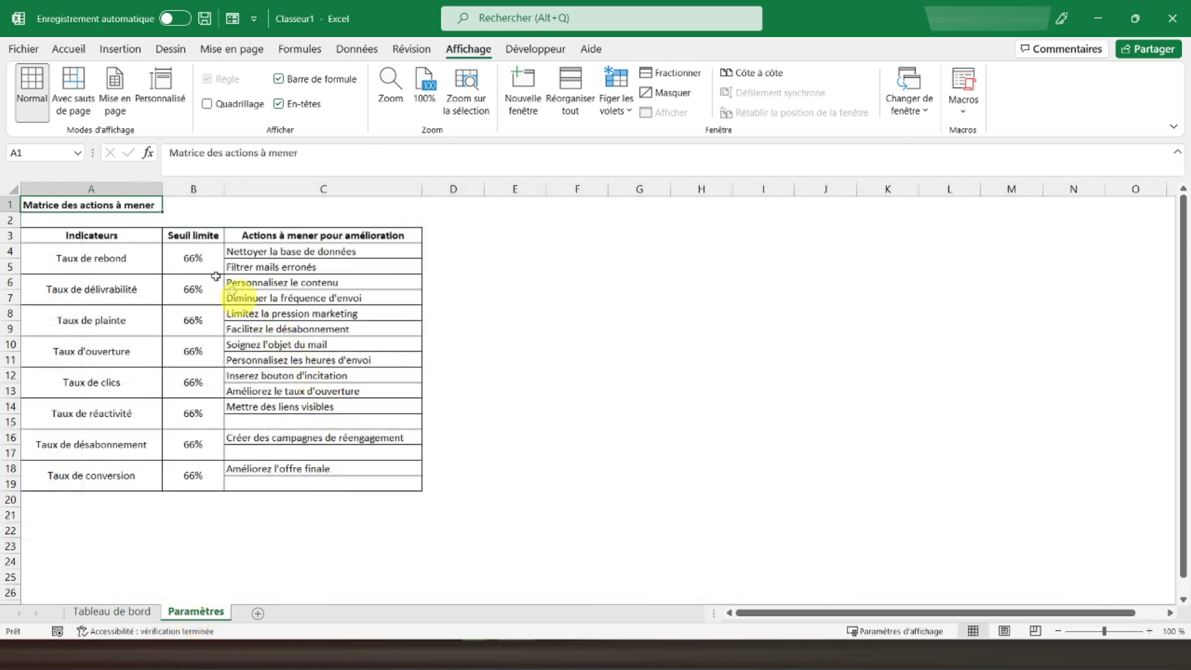
click(118, 613)
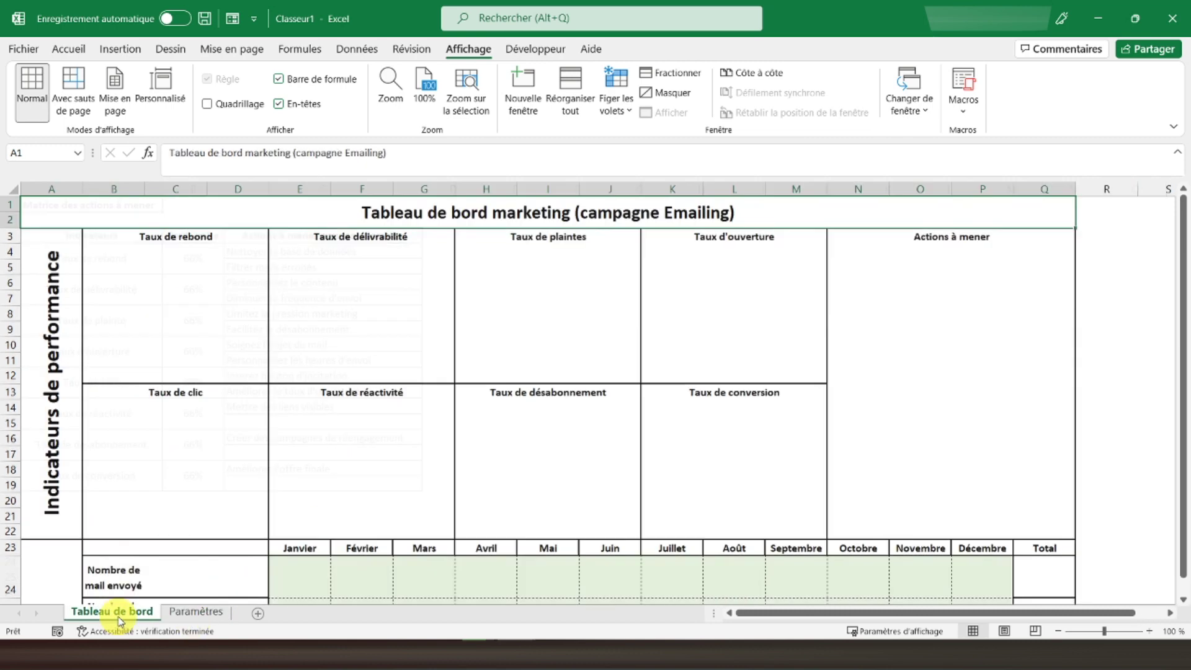